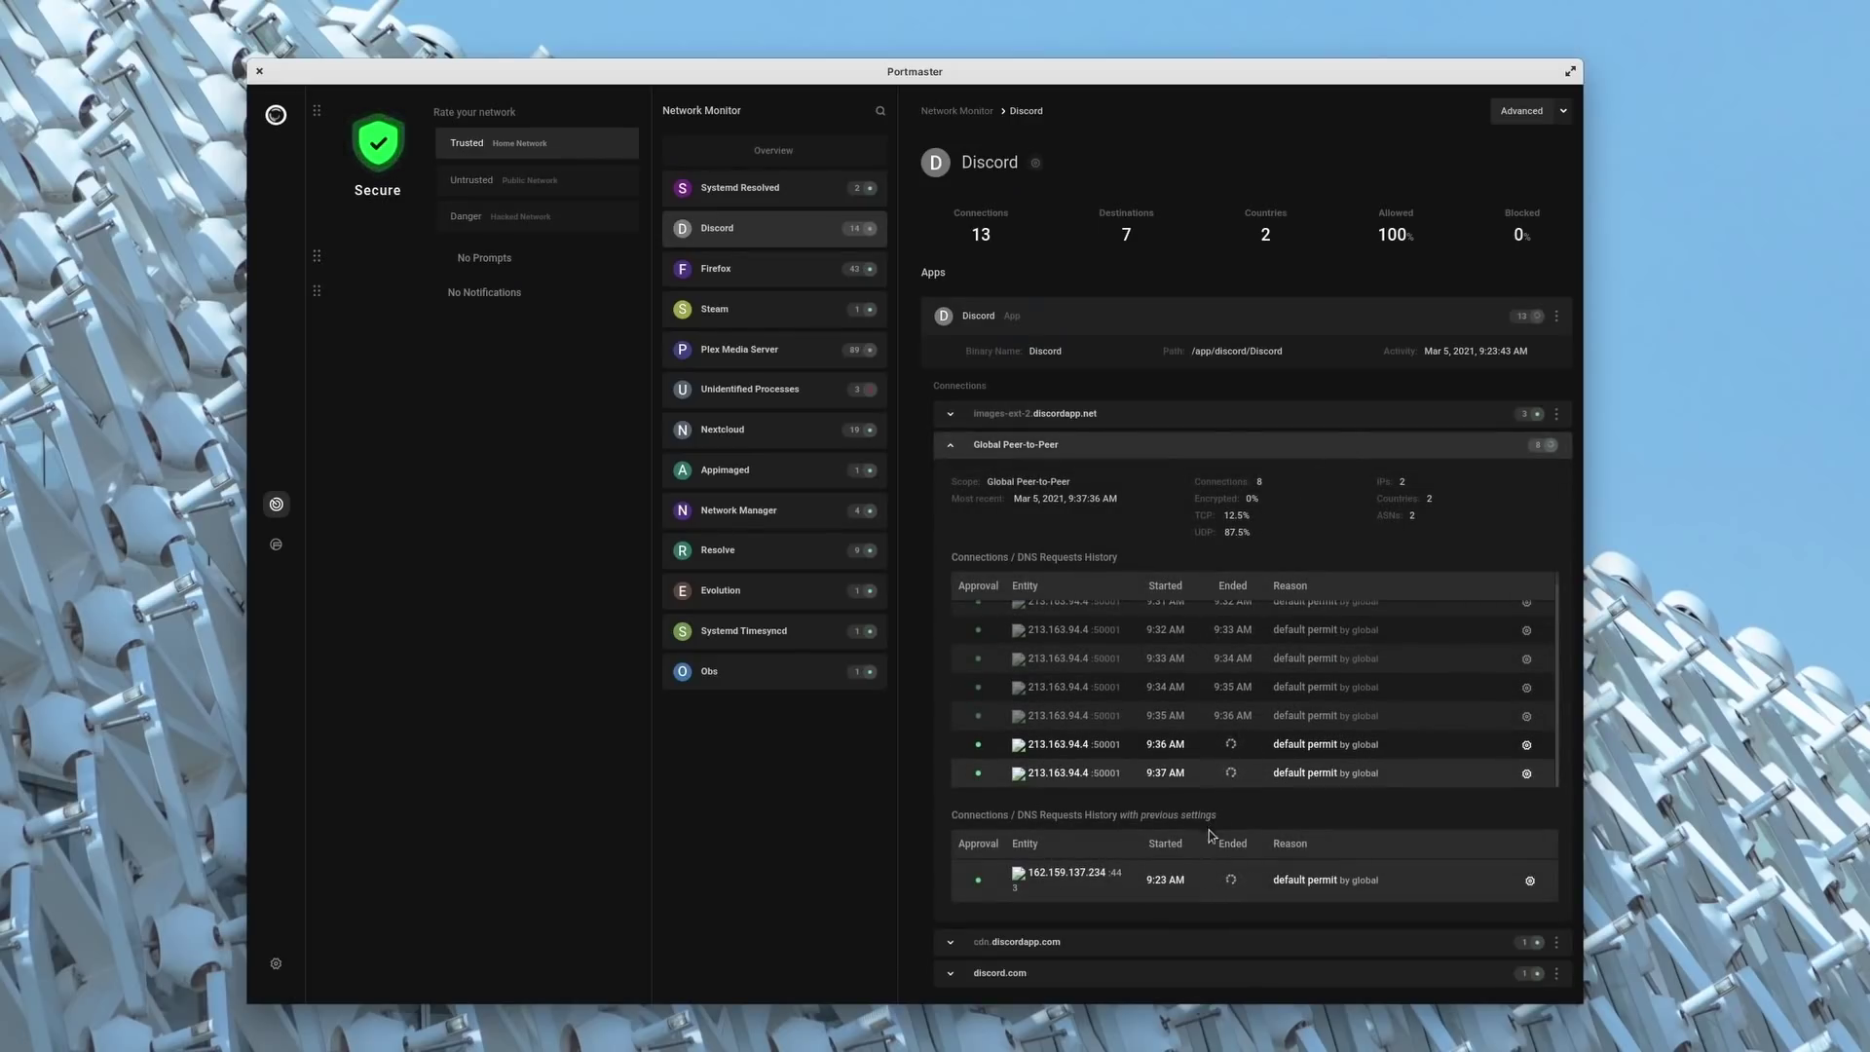
- Scroll through Discord's connection history across its domains in Portmaster
{"action": "scroll", "coordinate": [1217, 798], "scroll_direction": "down", "scroll_amount": 3}
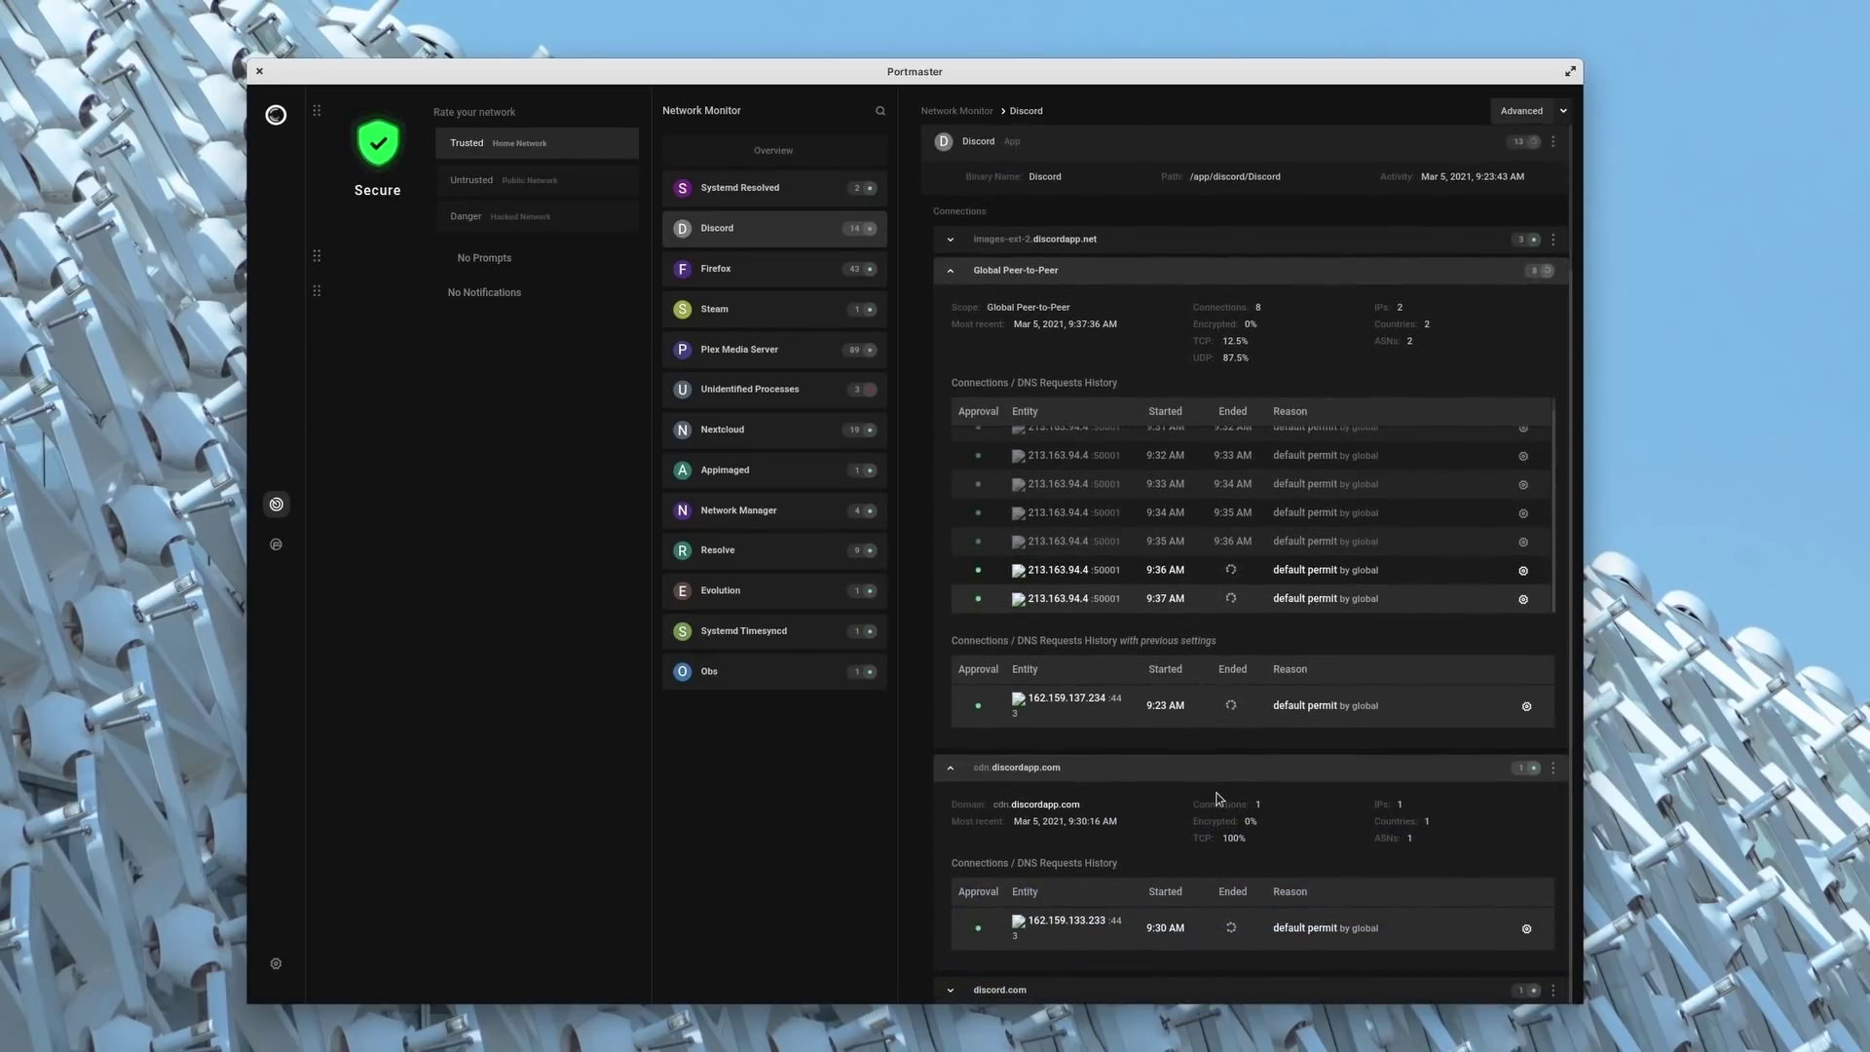
{"action": "scroll", "coordinate": [1154, 814], "scroll_direction": "down", "scroll_amount": 3}
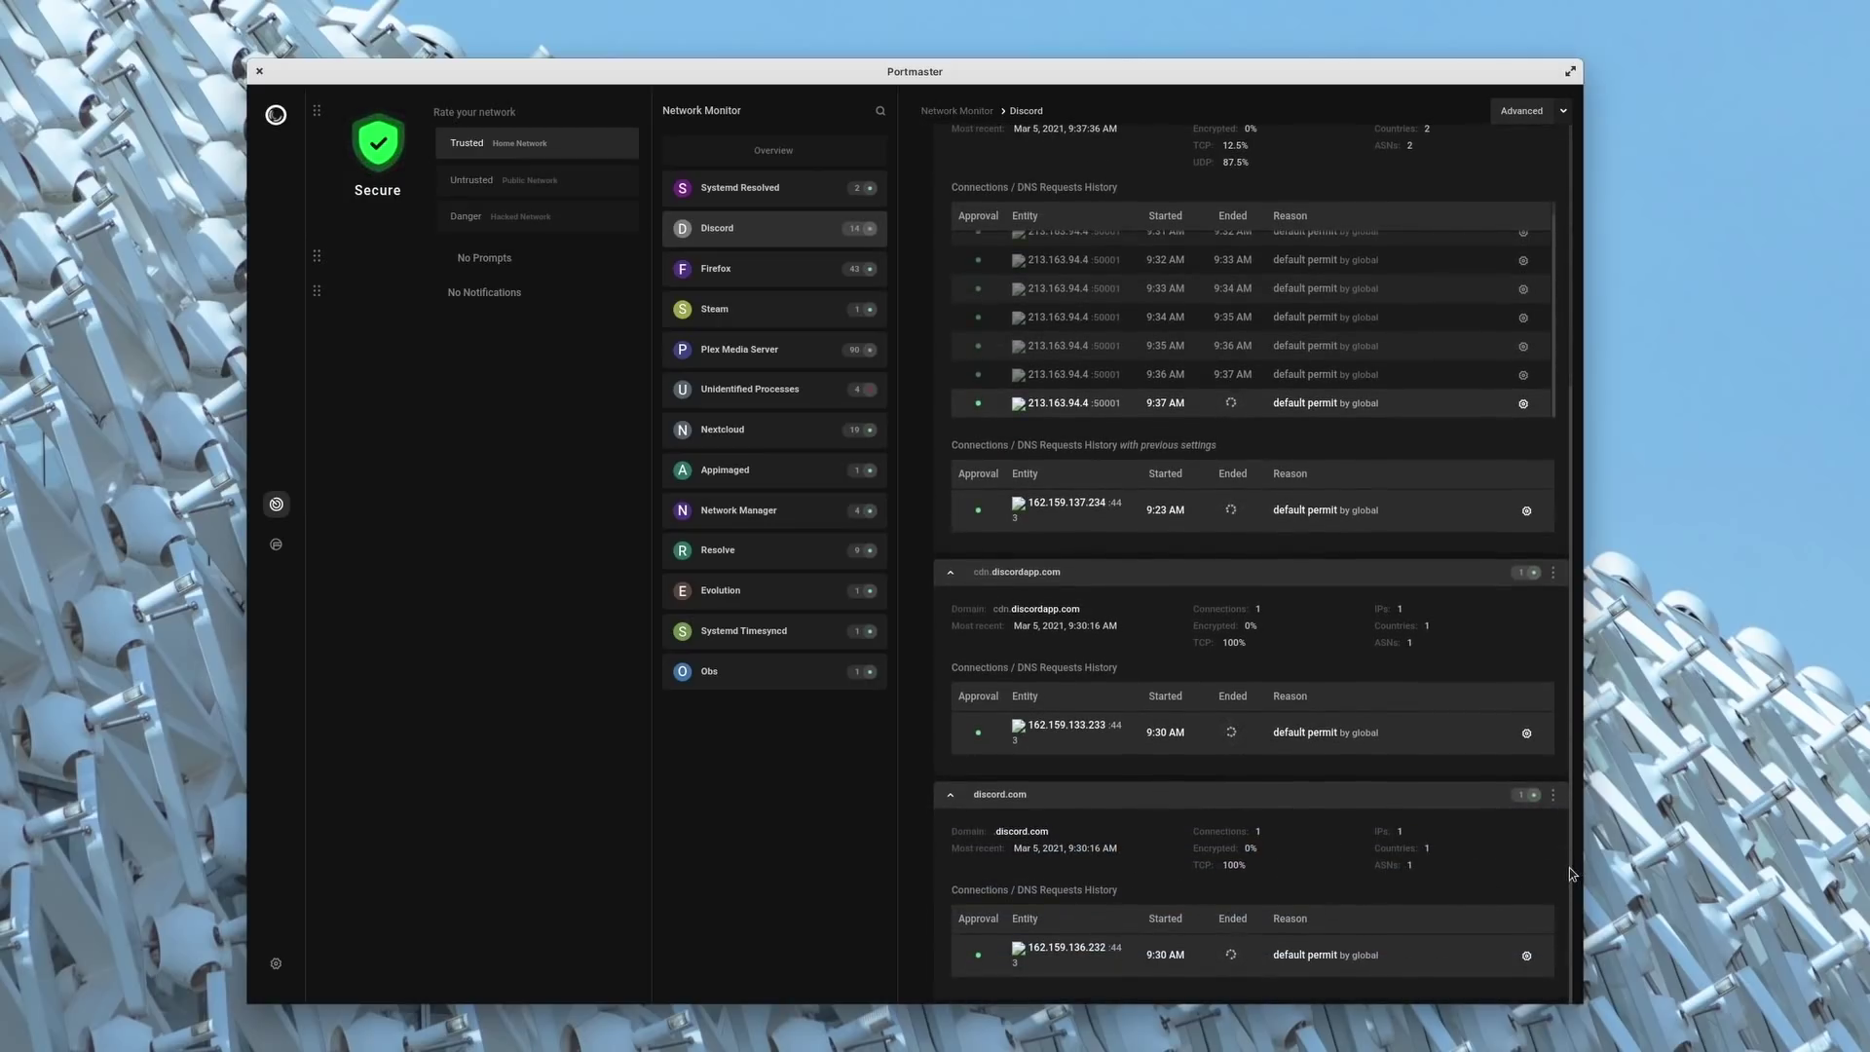
{"action": "scroll", "coordinate": [1570, 874], "scroll_direction": "up", "scroll_amount": 6}
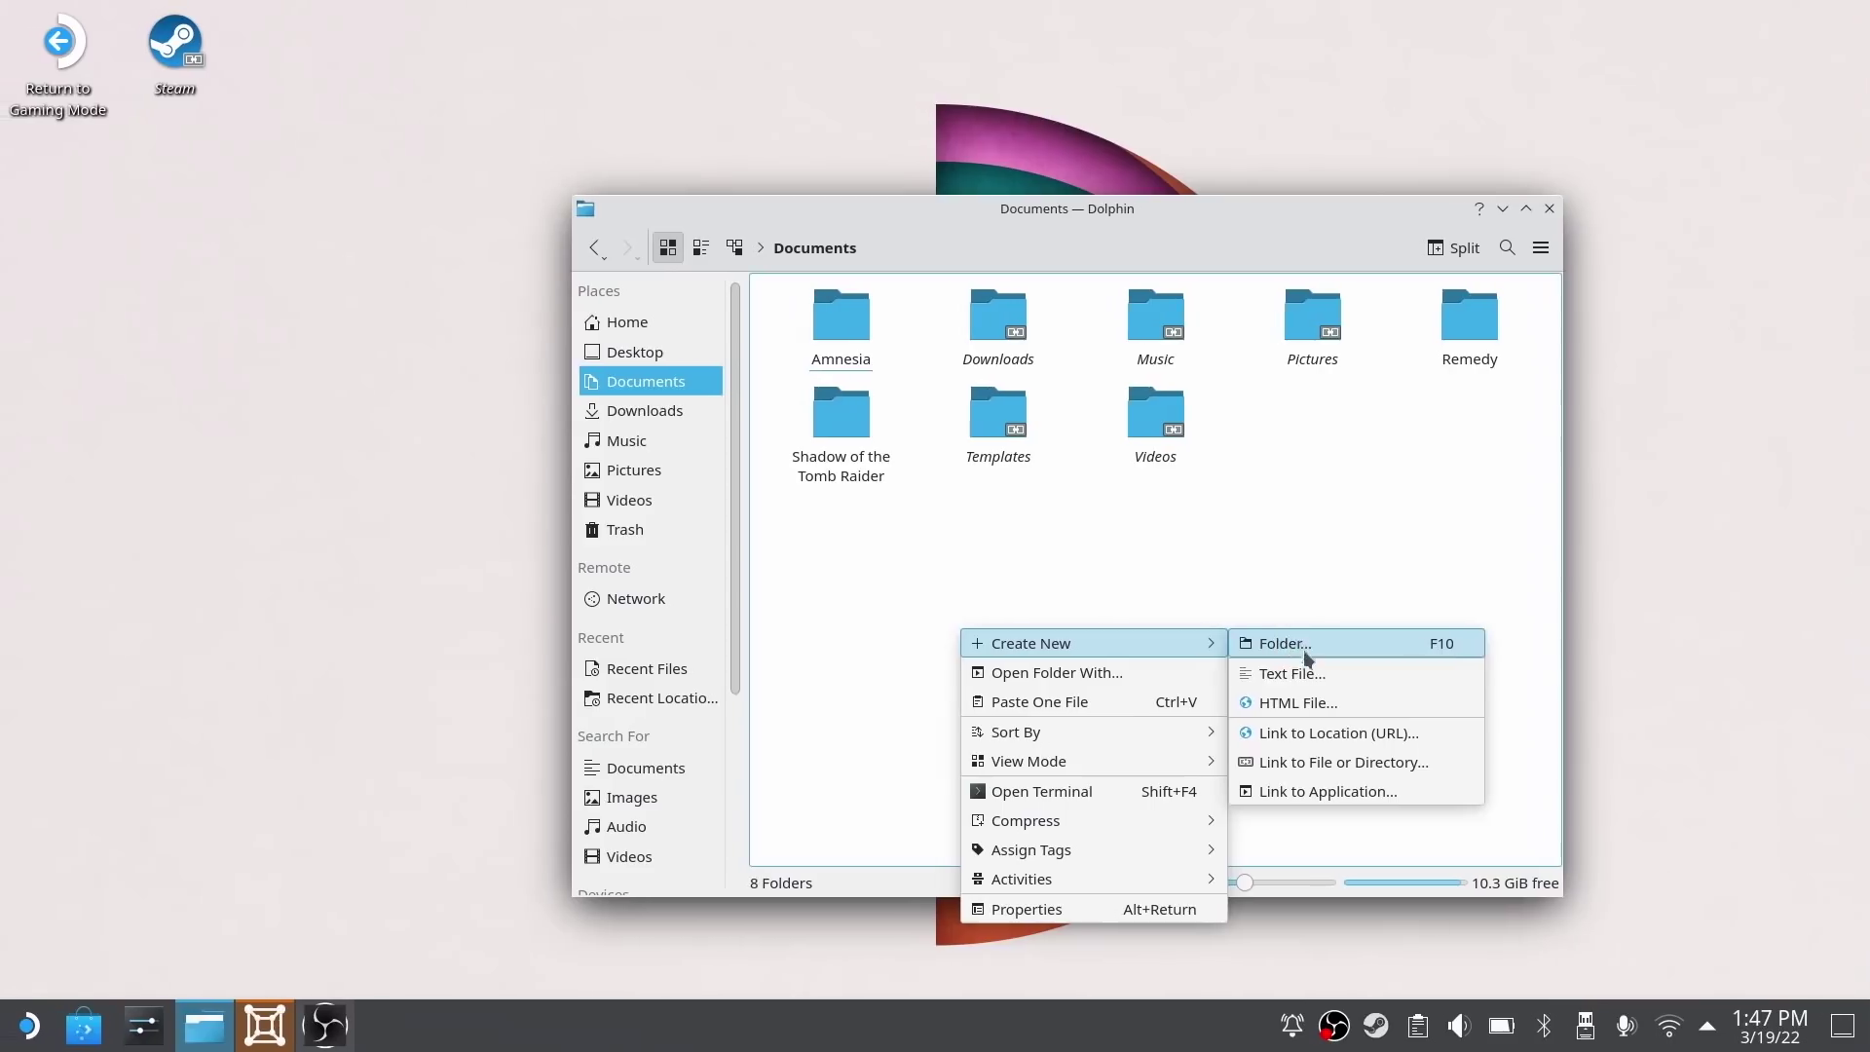
- Add a new text file in Documents named 'New FIle.txt'
{"action": "left_click", "coordinate": [1266, 666]}
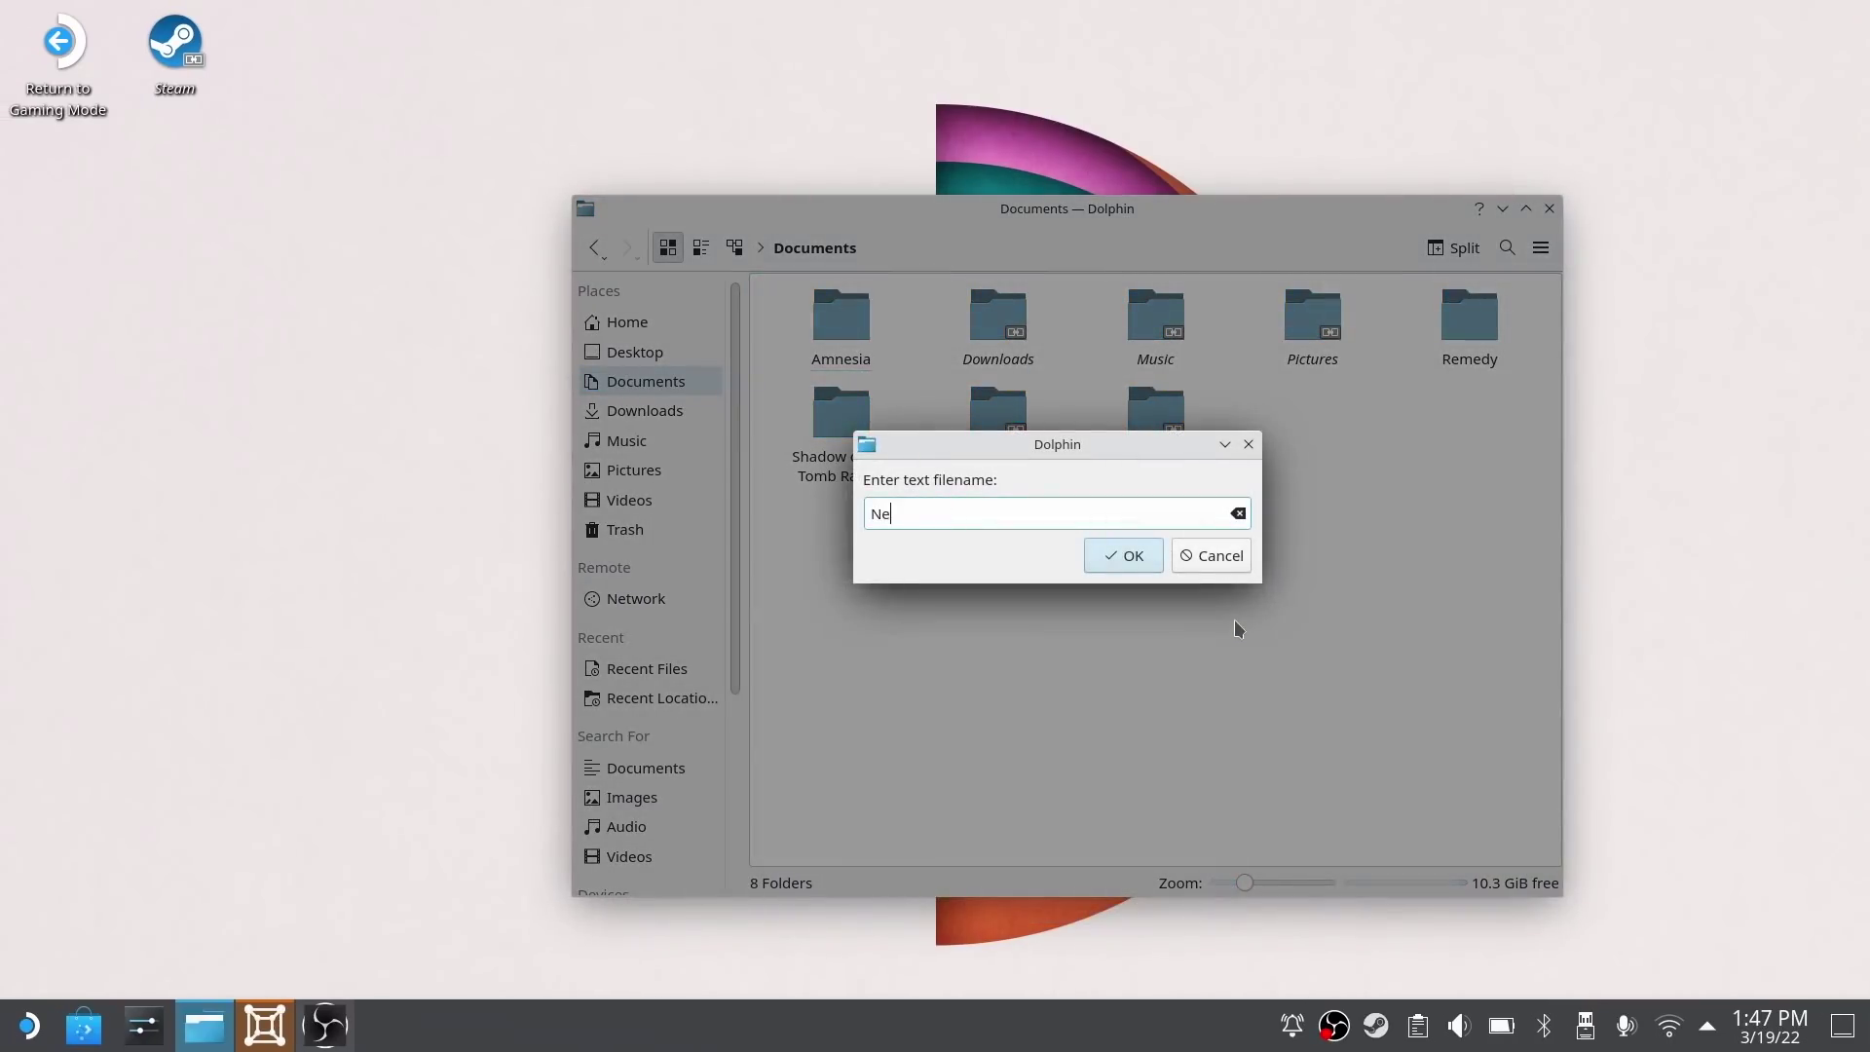
{"action": "type", "text": "New FIle.txt"}
{"action": "key", "text": "Return"}
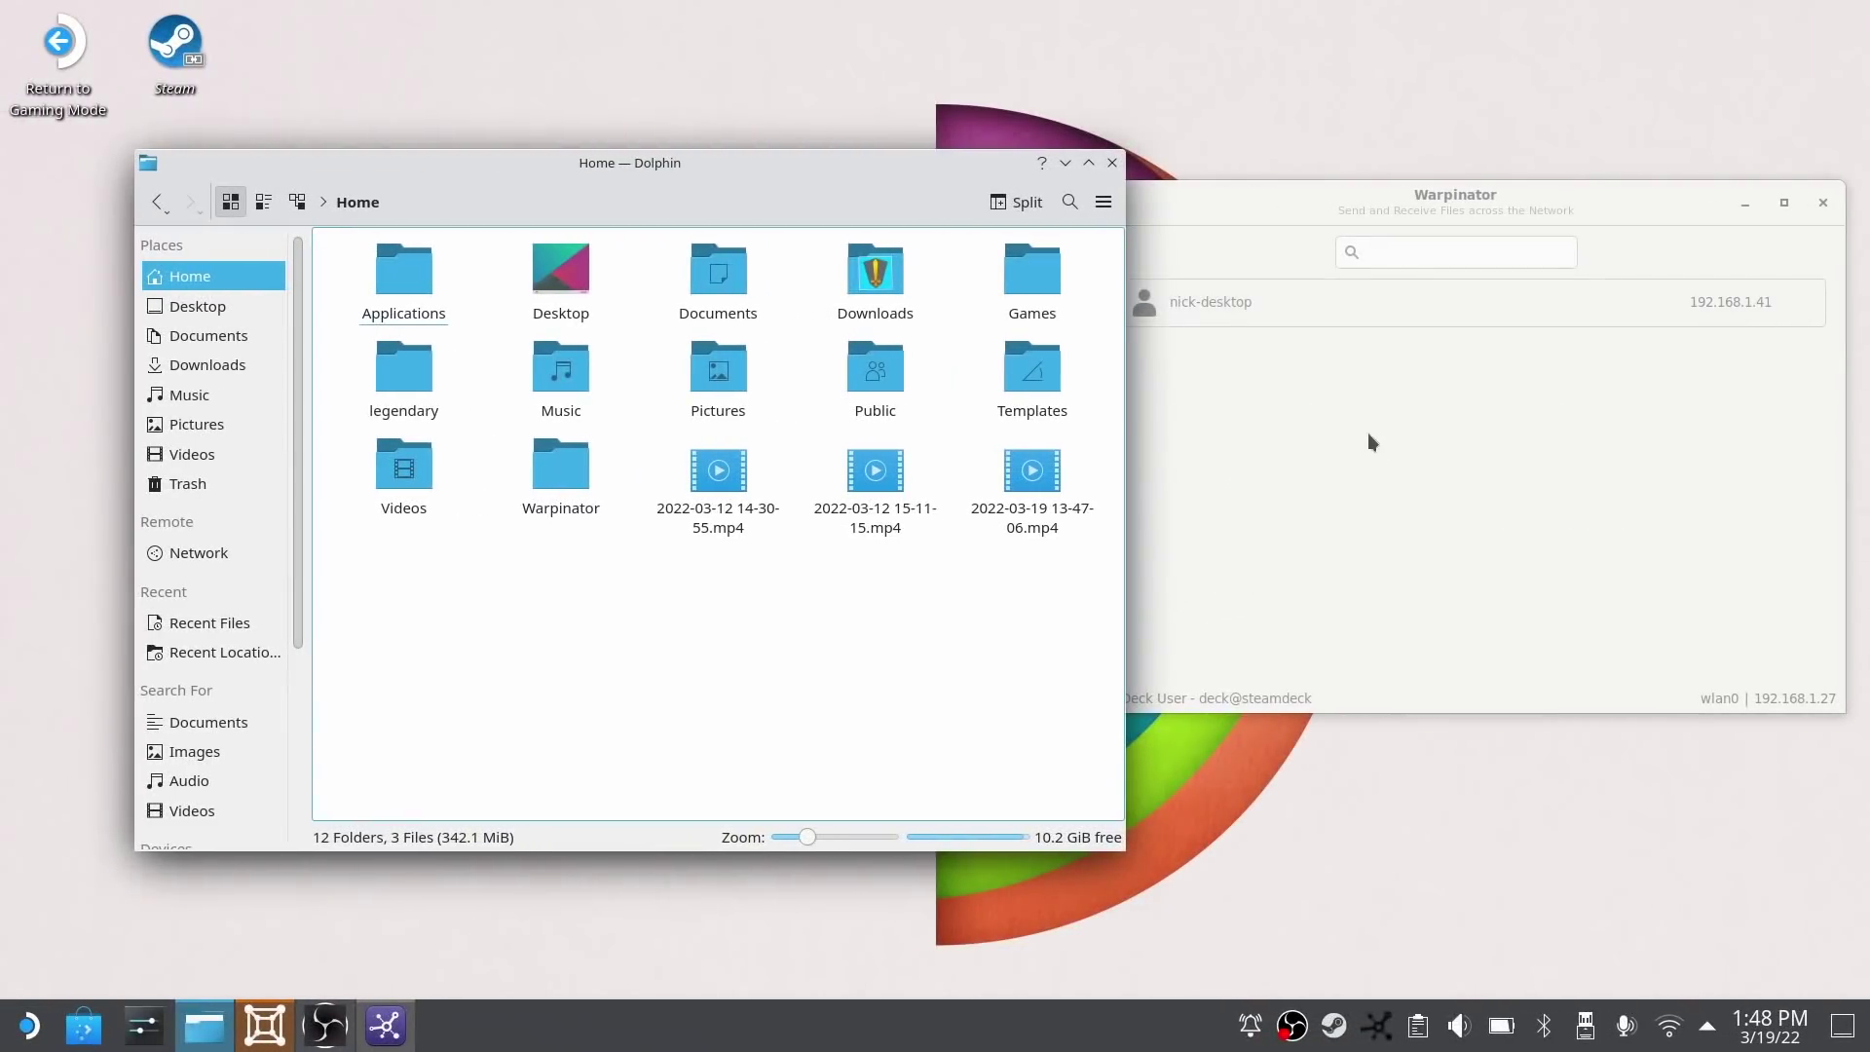
{"action": "left_click", "coordinate": [1280, 312]}
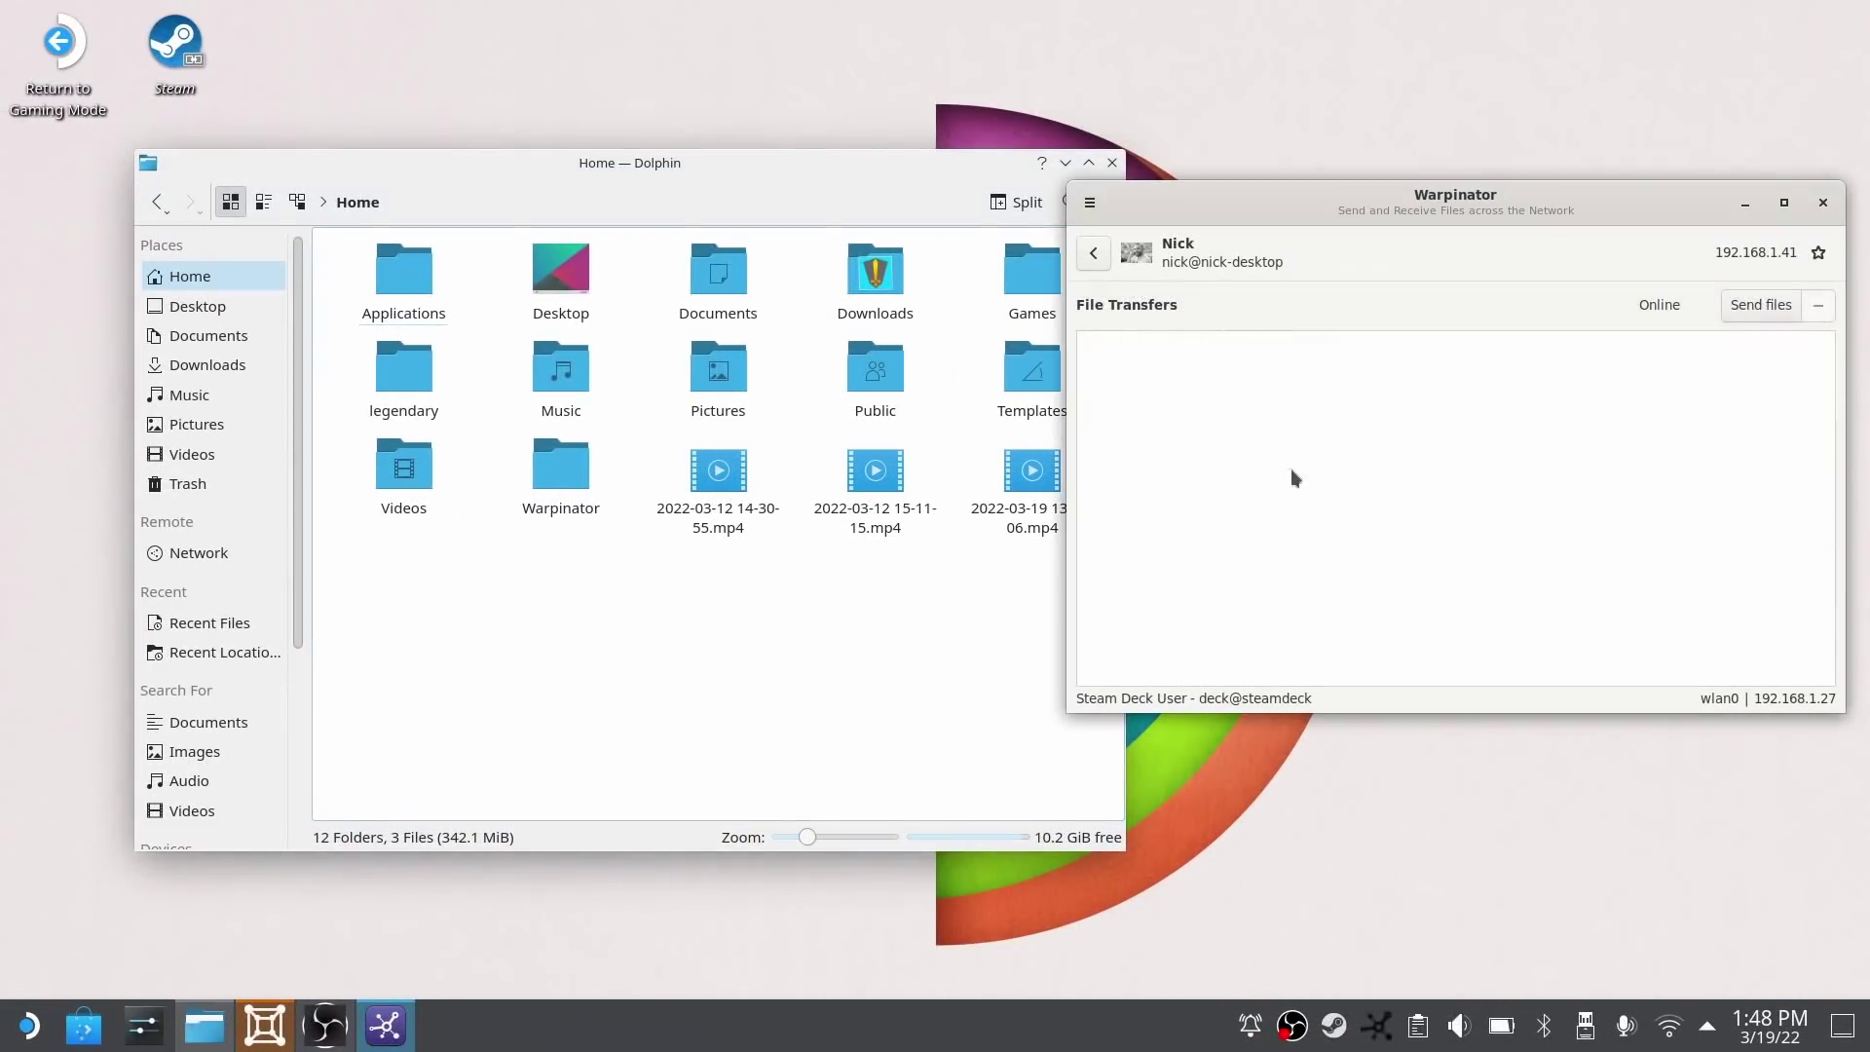
{"action": "left_click", "coordinate": [728, 705]}
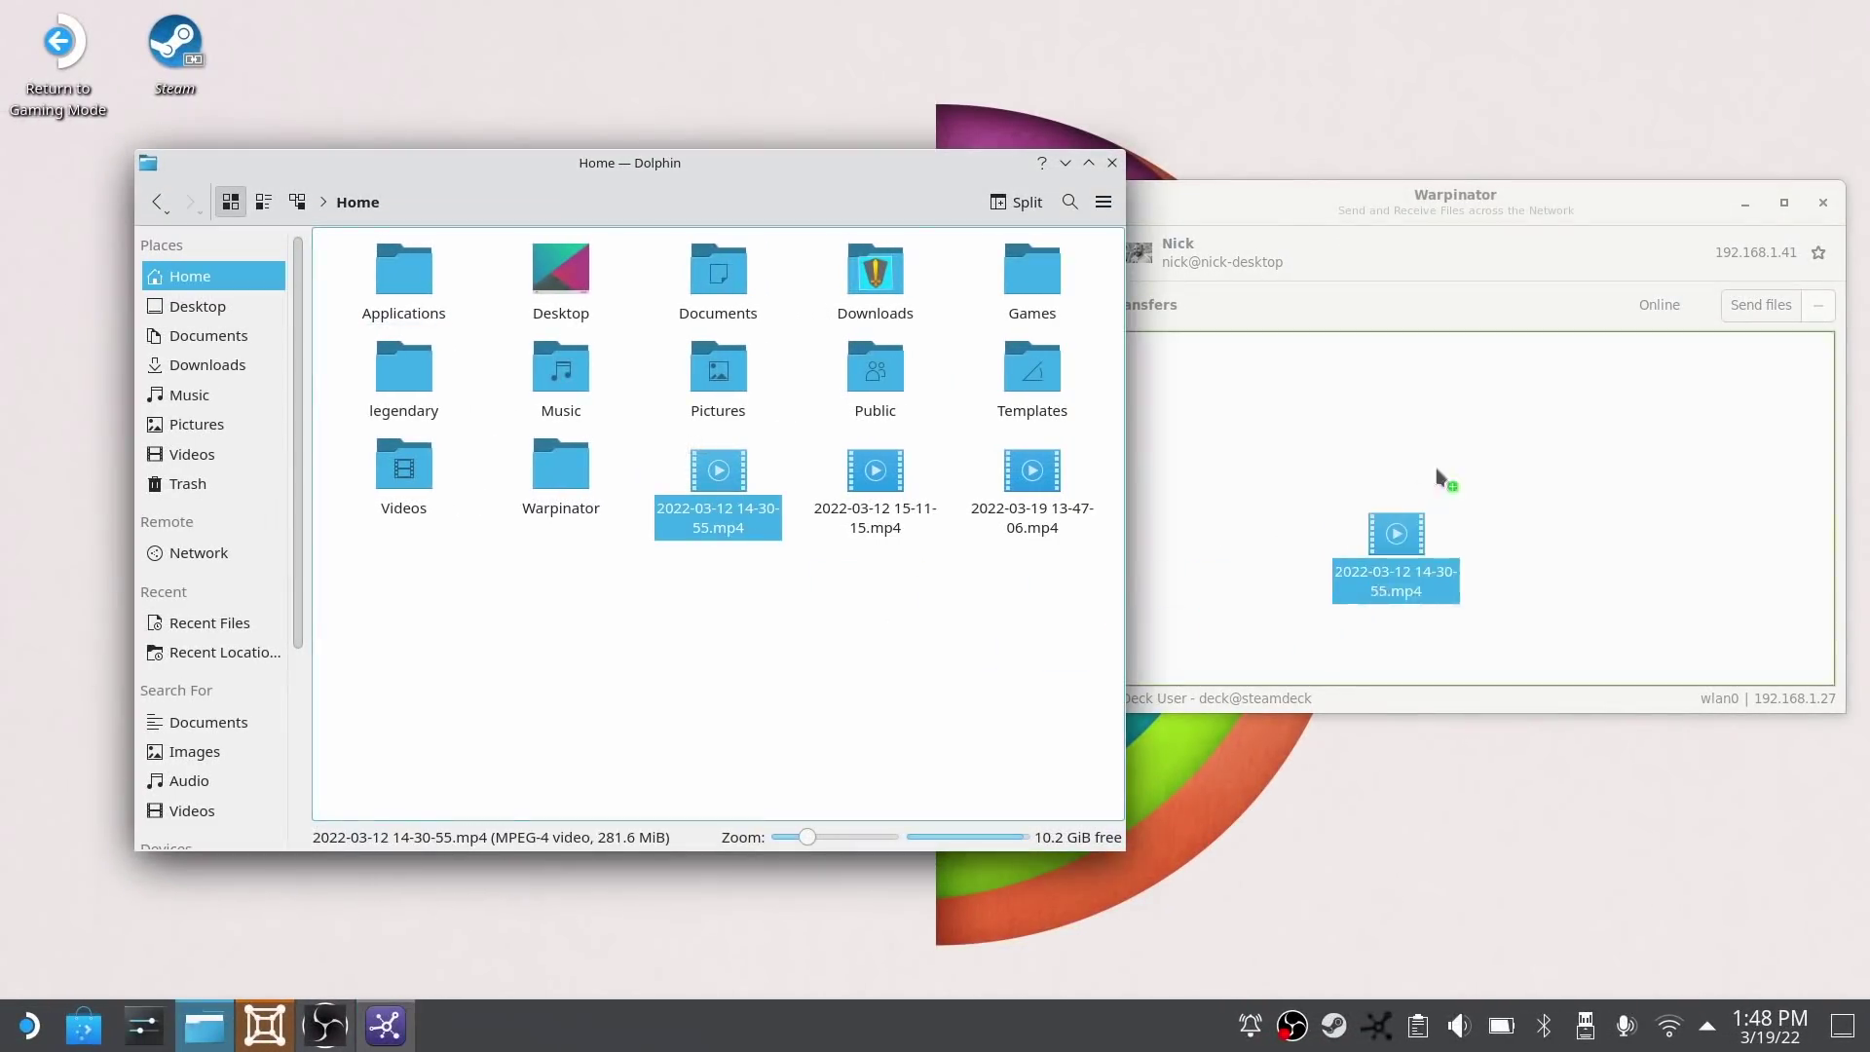
{"action": "left_click", "coordinate": [1495, 534]}
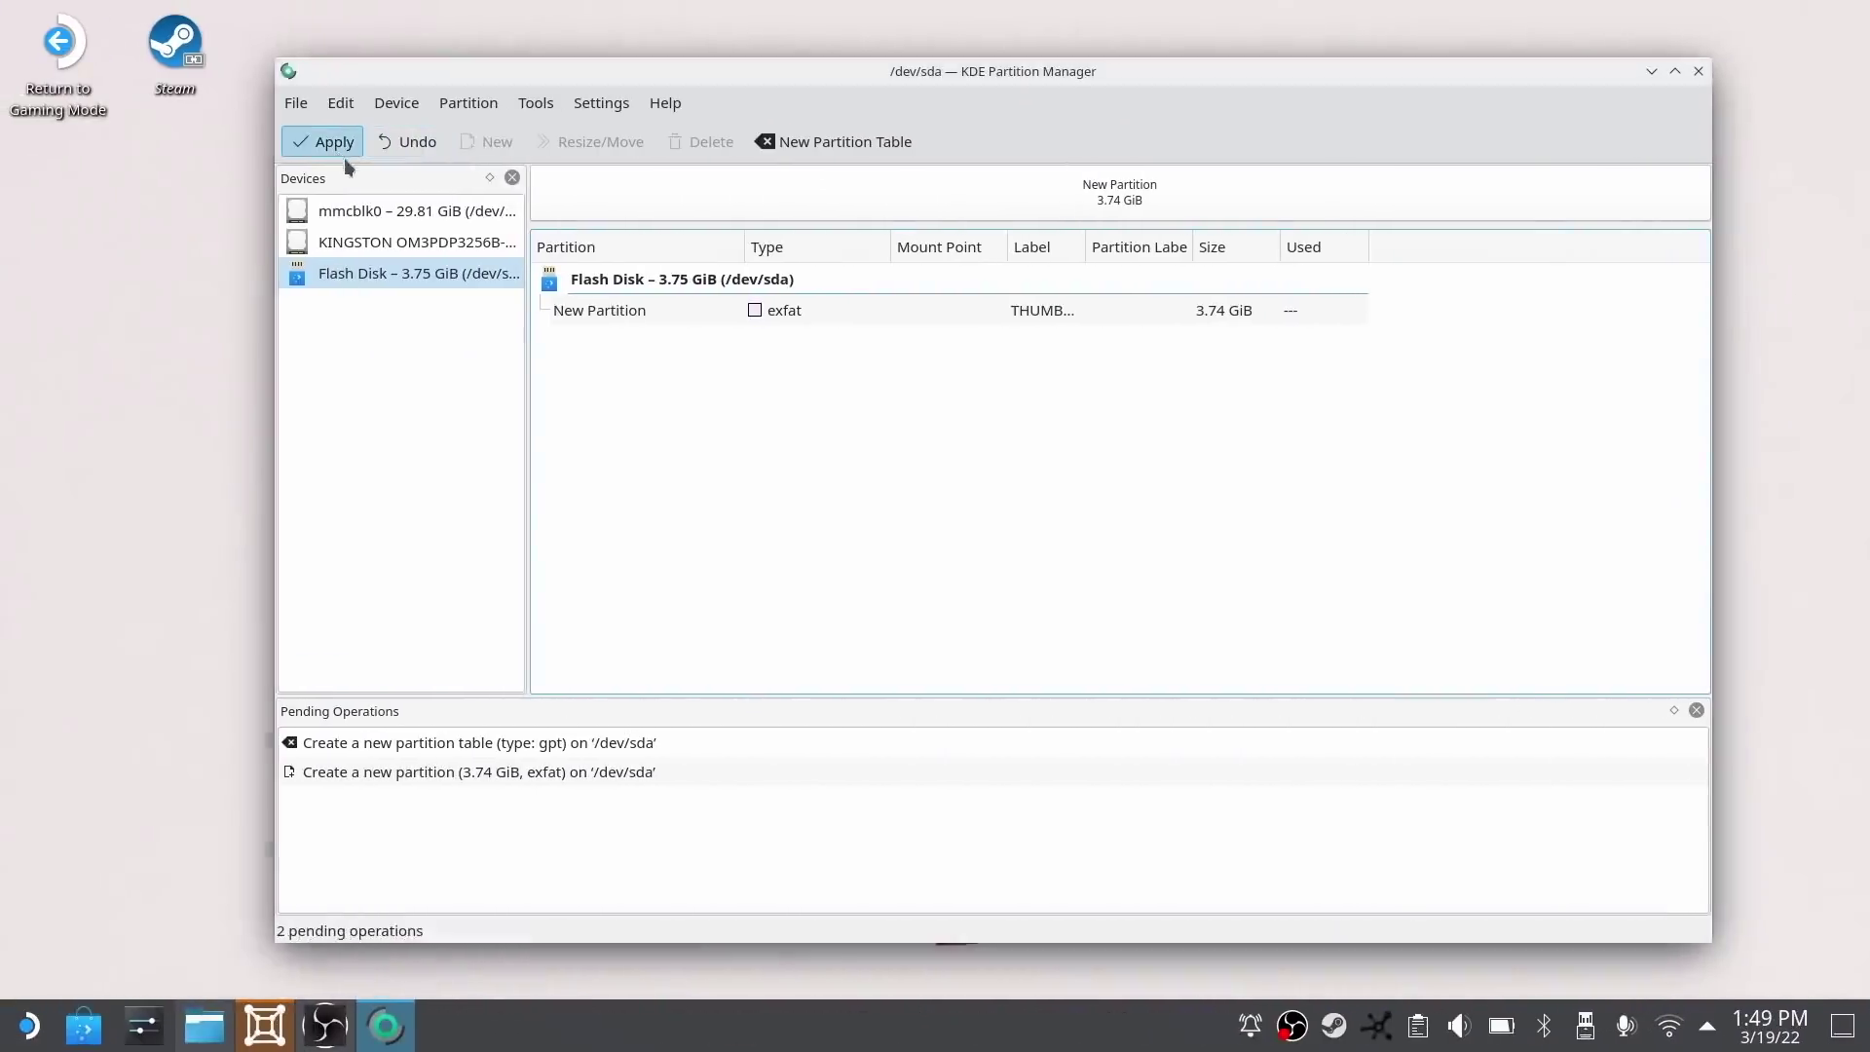
{"action": "left_click", "coordinate": [117, 142]}
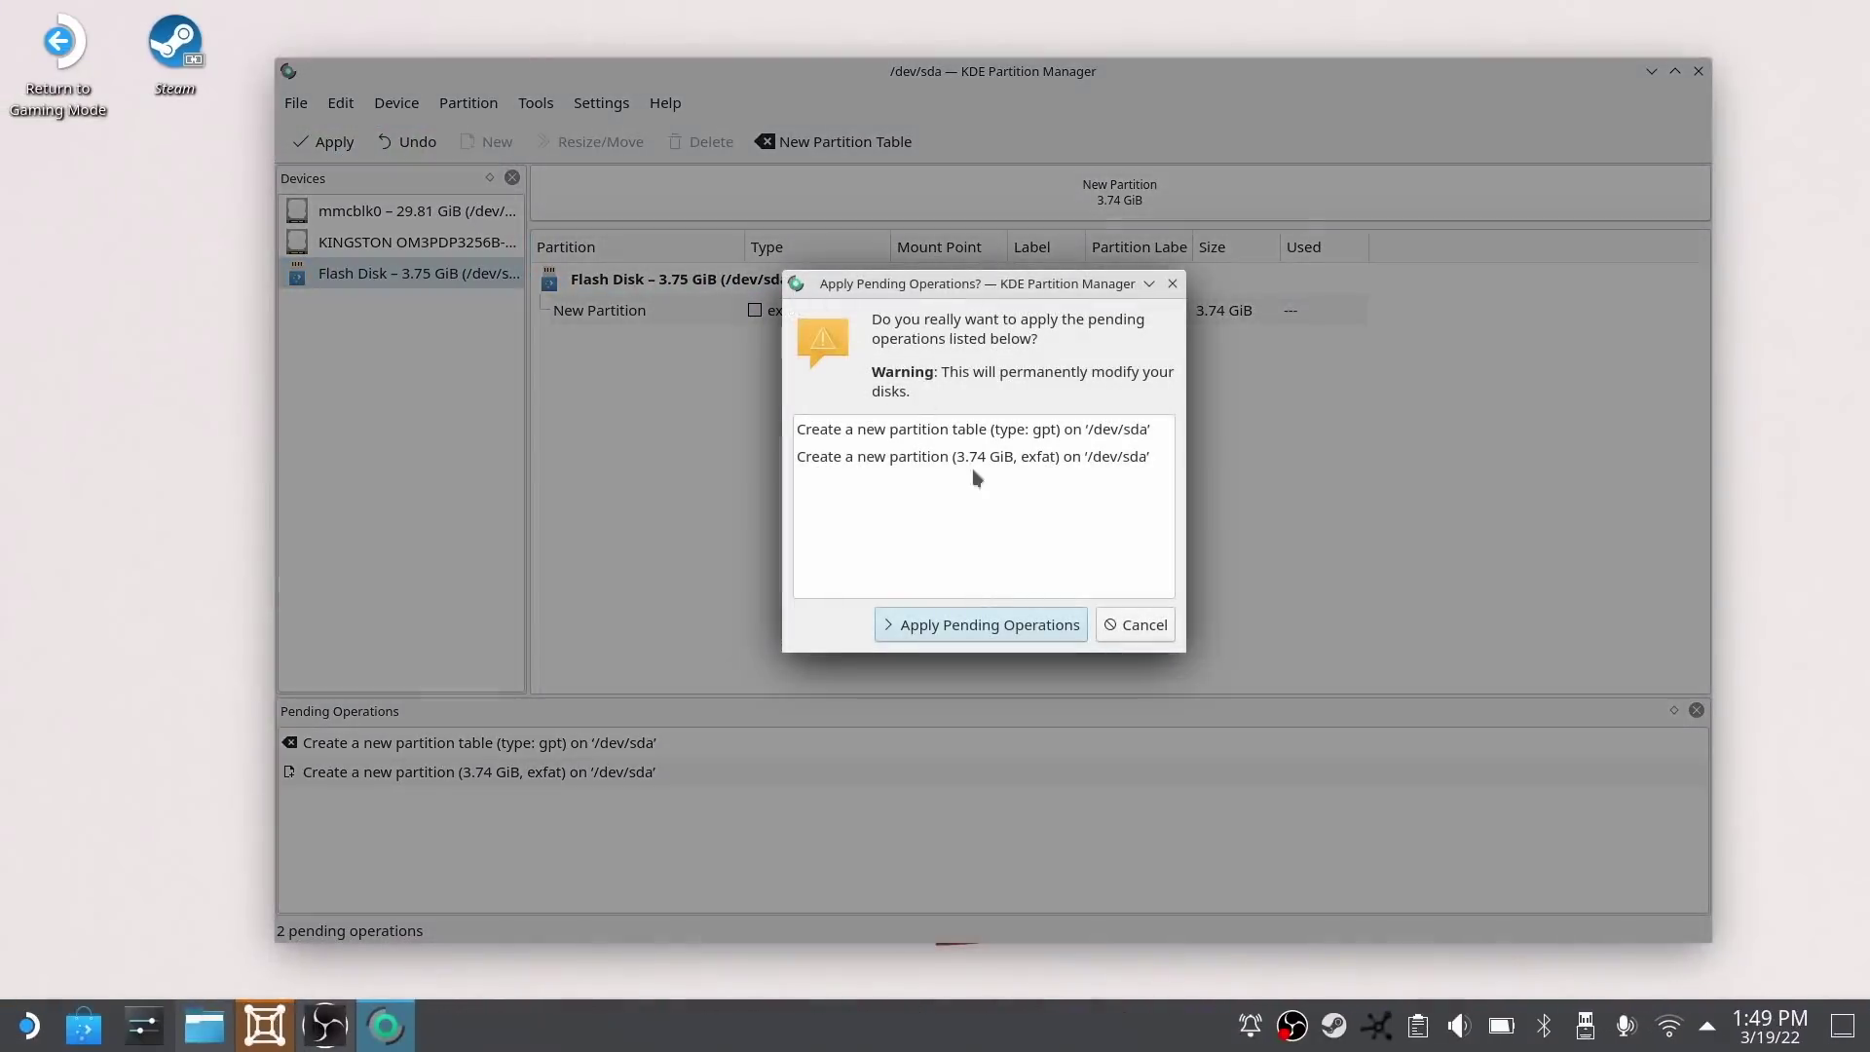
- Confirm writing the GPT table and 3.74 GiB exFAT partition to /dev/sda
{"action": "left_click", "coordinate": [978, 628]}
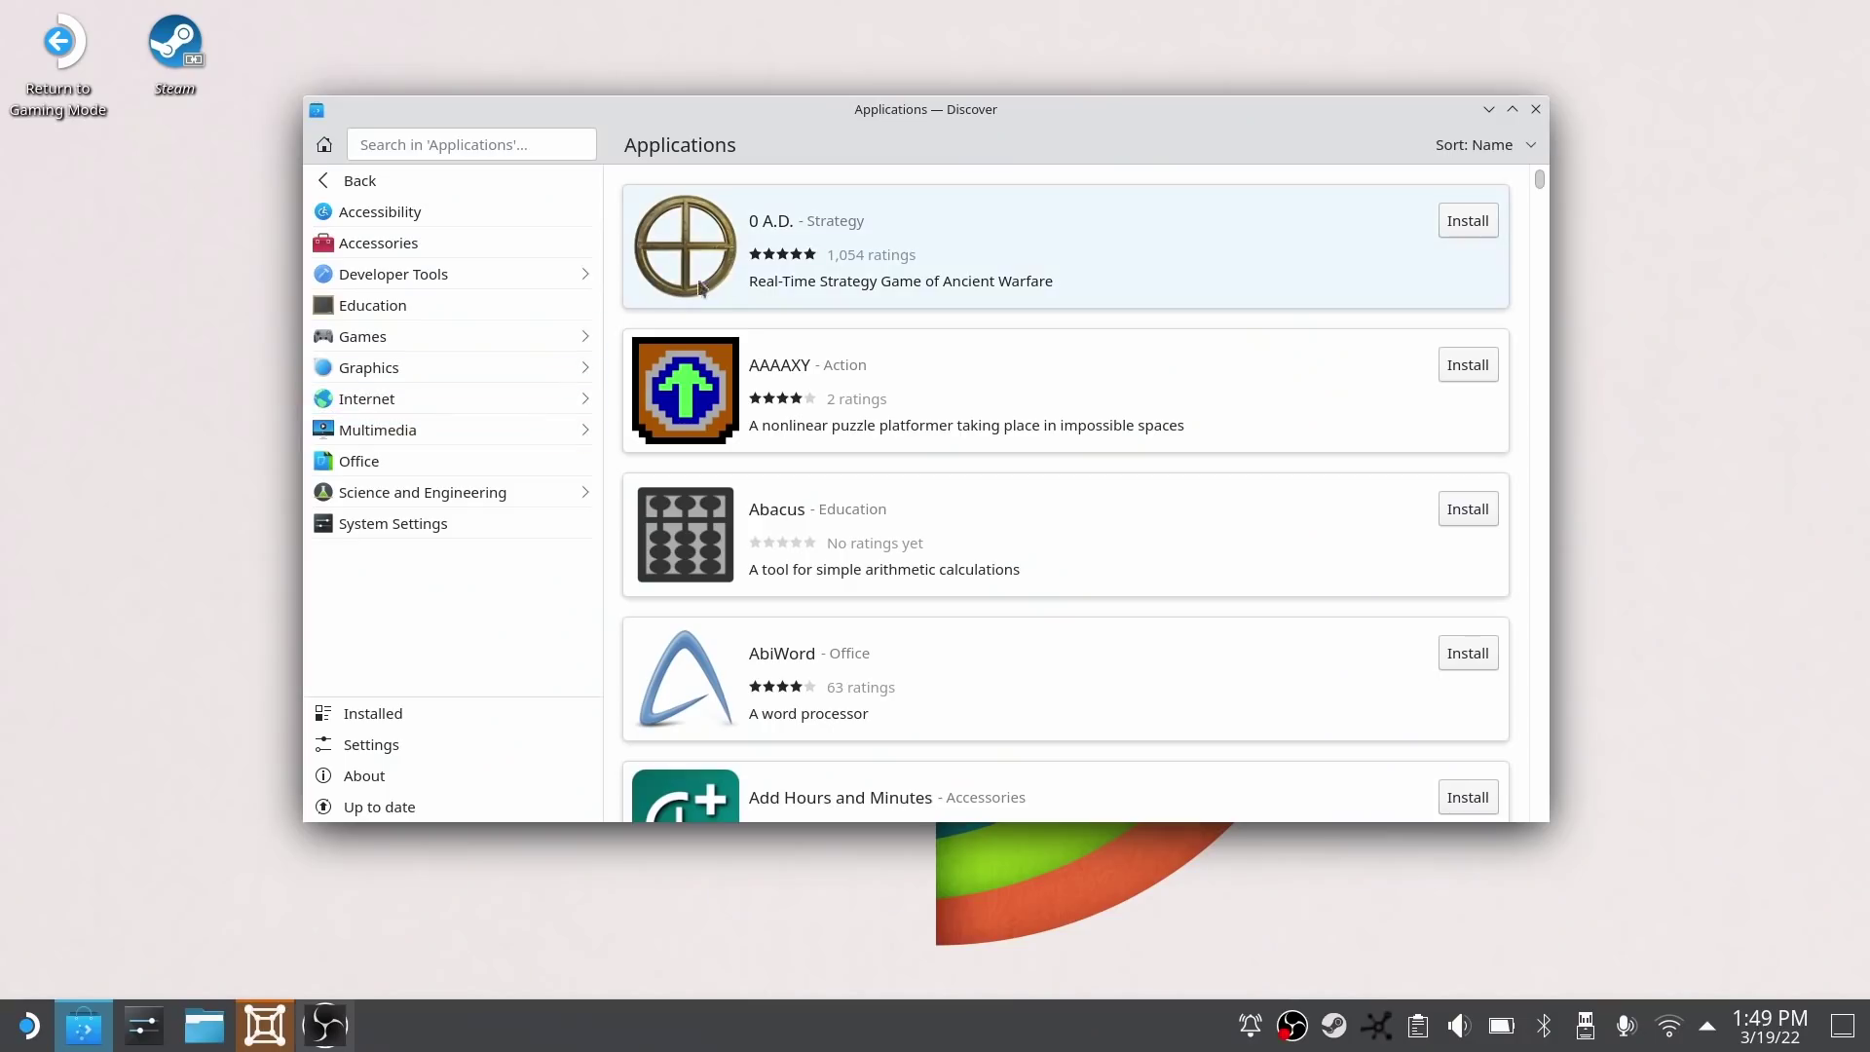
- Scroll the Applications list, then filter to Graphics and browse its apps
{"action": "left_click_drag", "start_coordinate": [1541, 180], "coordinate": [1524, 218]}
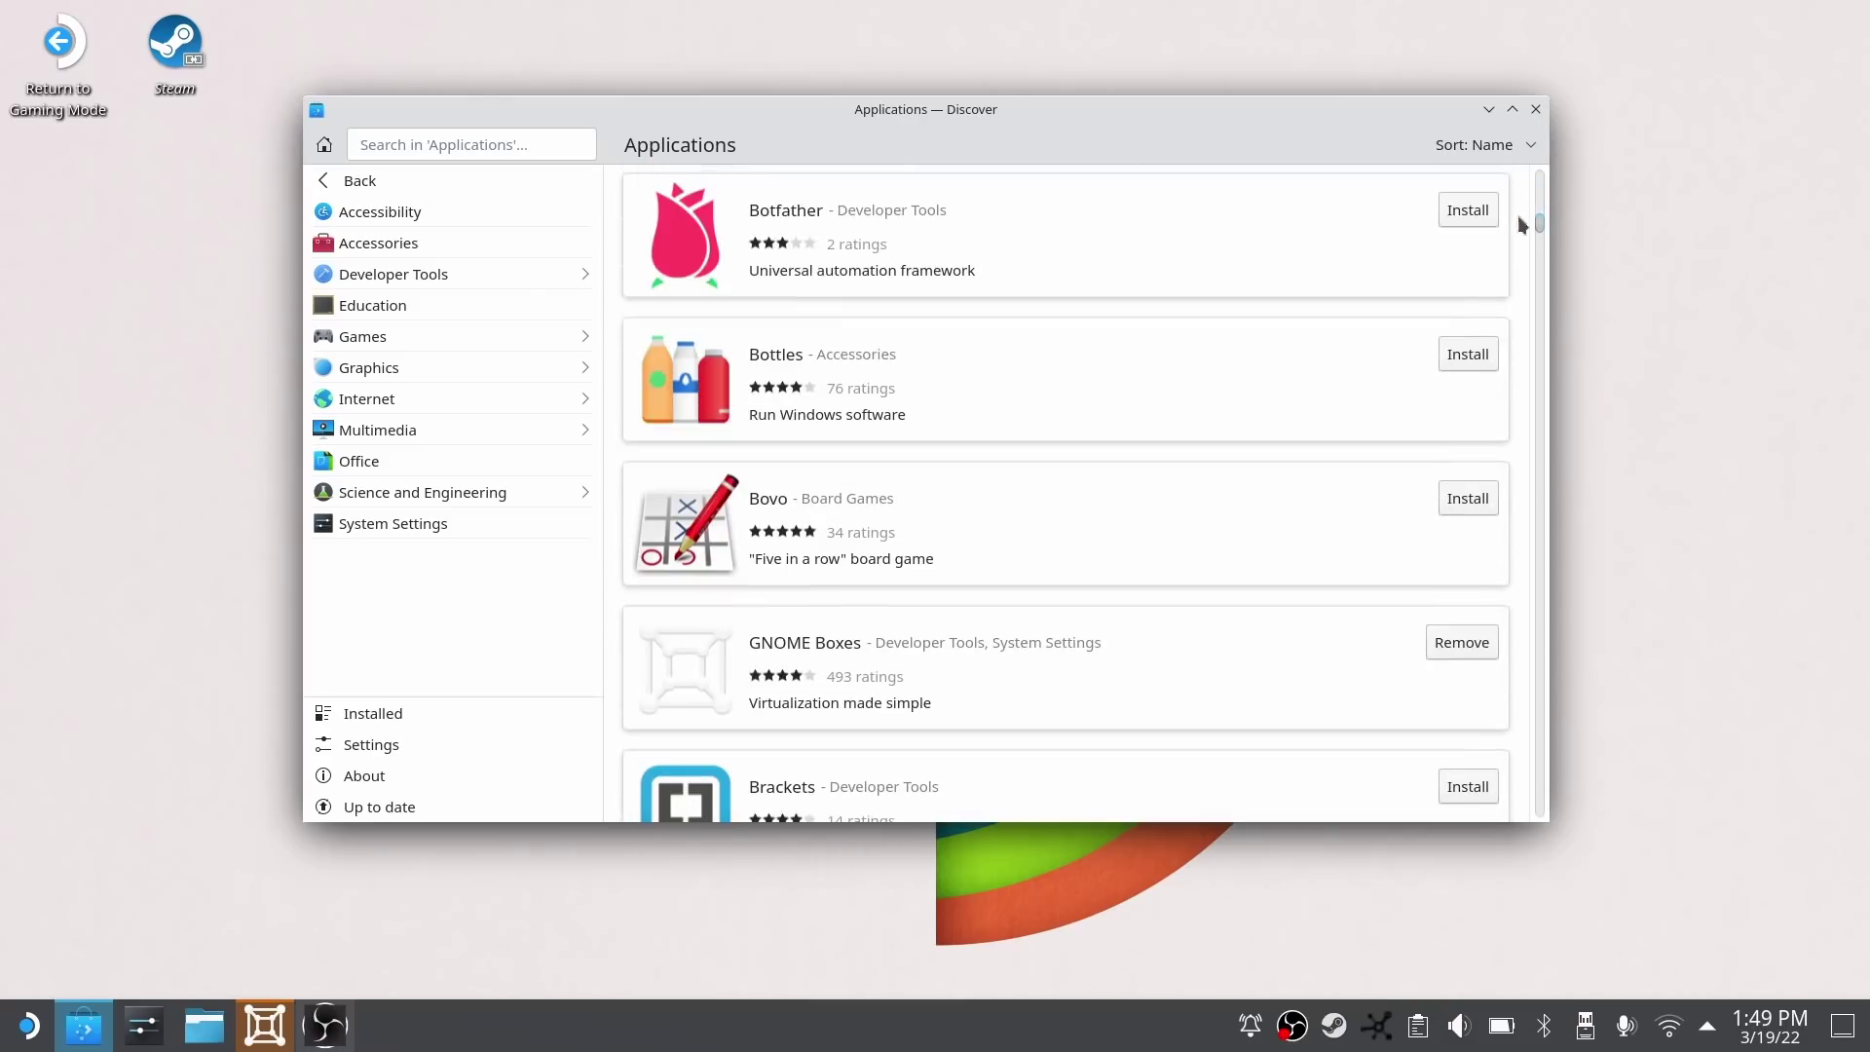
{"action": "left_click", "coordinate": [413, 370]}
{"action": "scroll", "coordinate": [1067, 349], "scroll_direction": "down", "scroll_amount": 5}
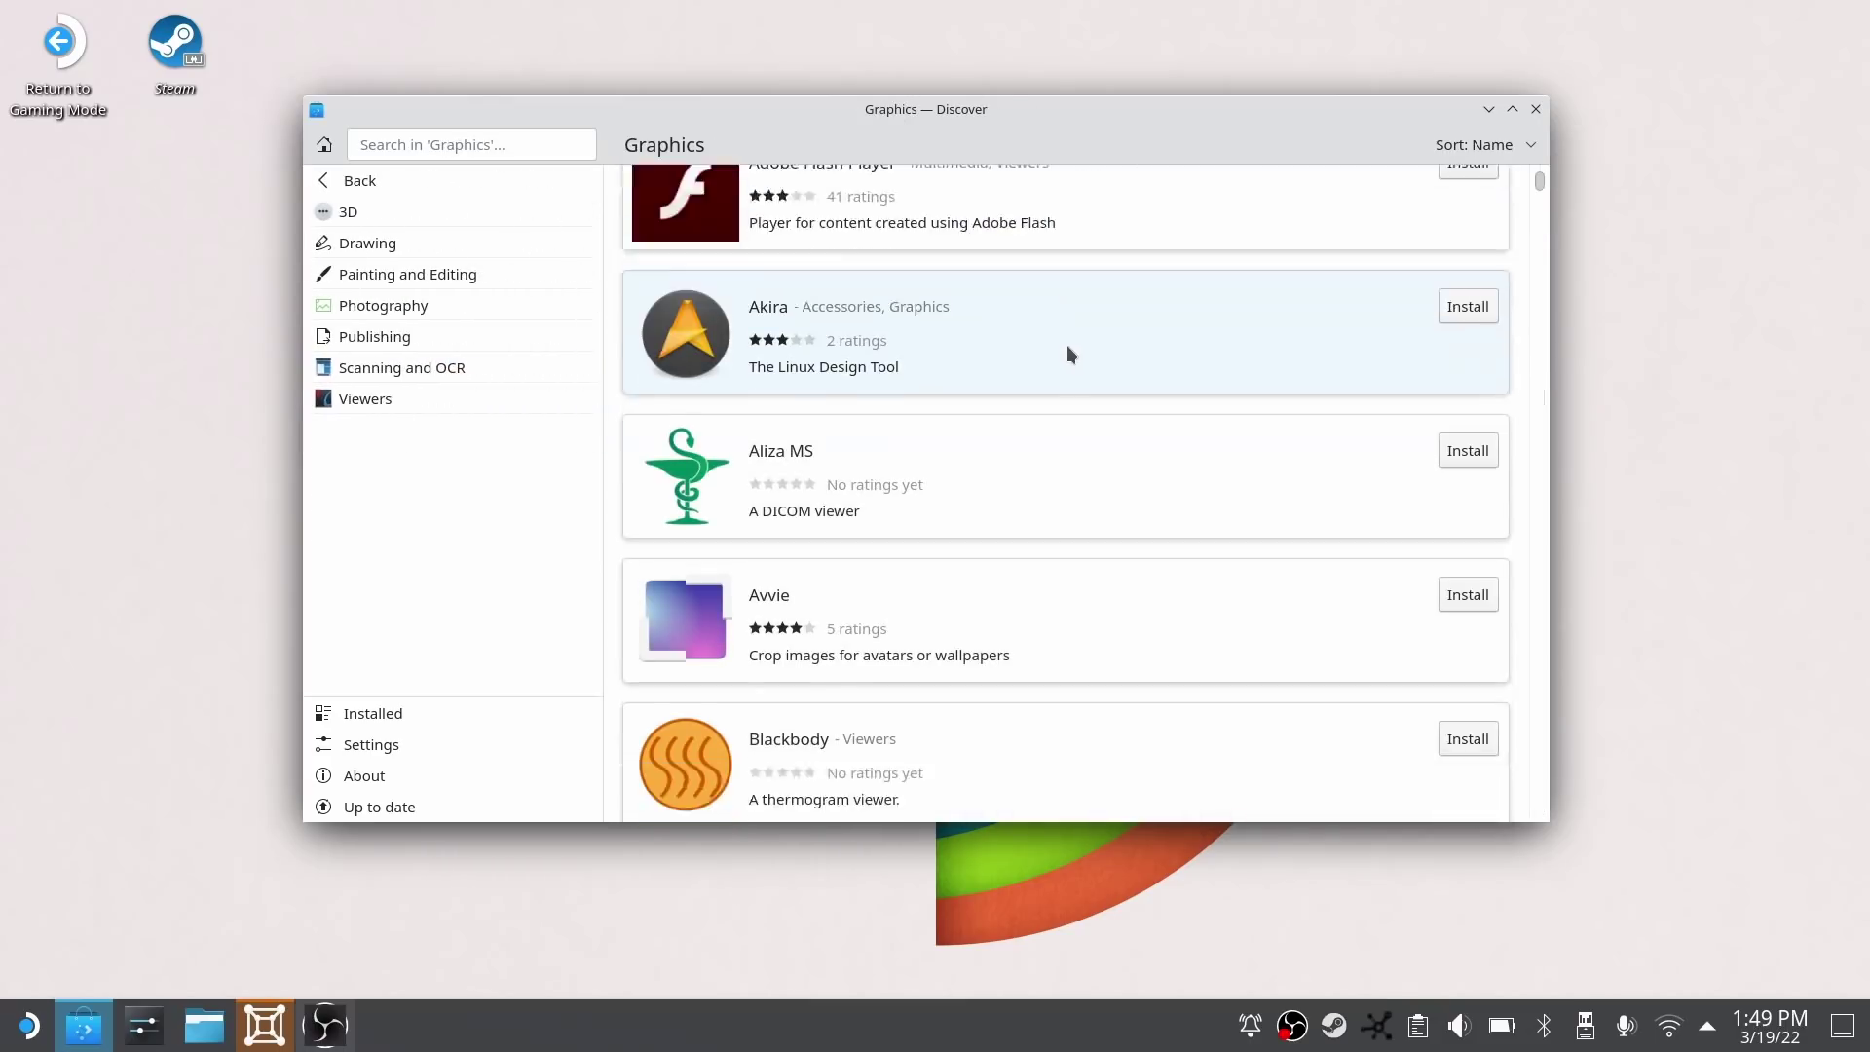
{"action": "scroll", "coordinate": [1071, 360], "scroll_direction": "down", "scroll_amount": 6}
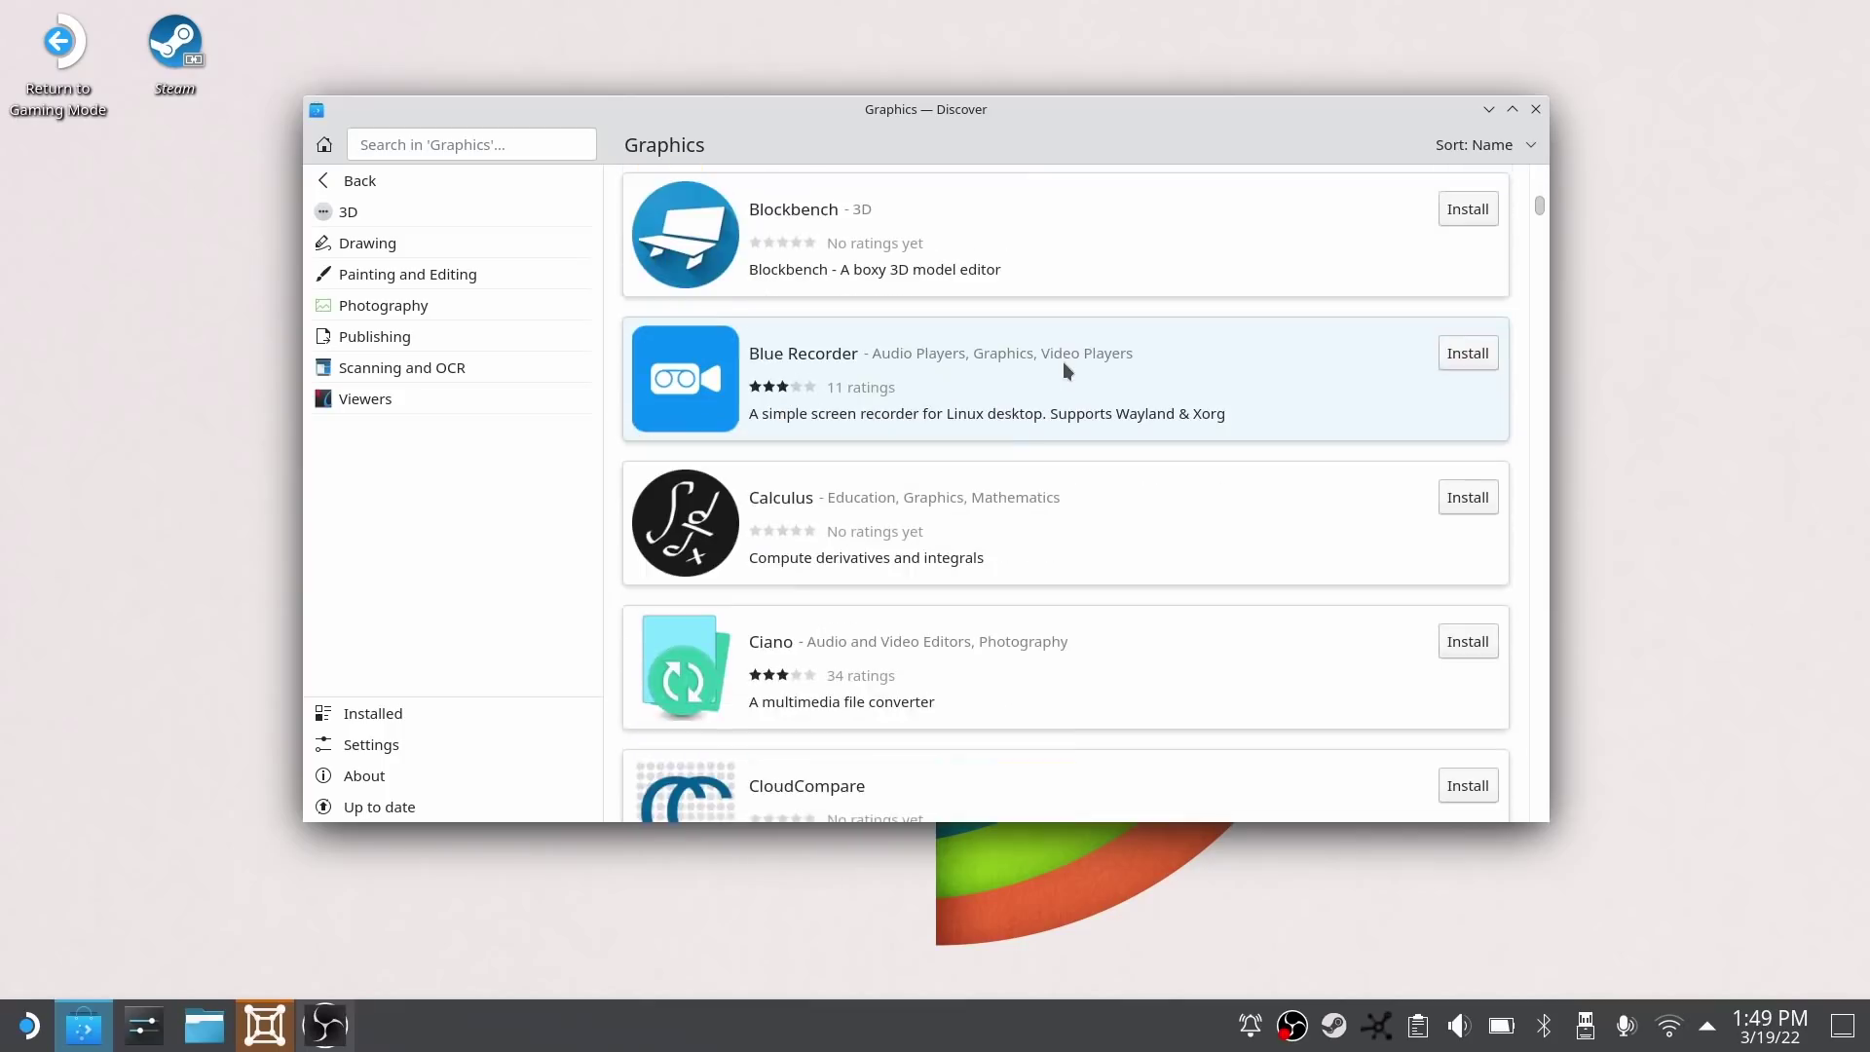
{"action": "scroll", "coordinate": [1067, 378], "scroll_direction": "down", "scroll_amount": 8}
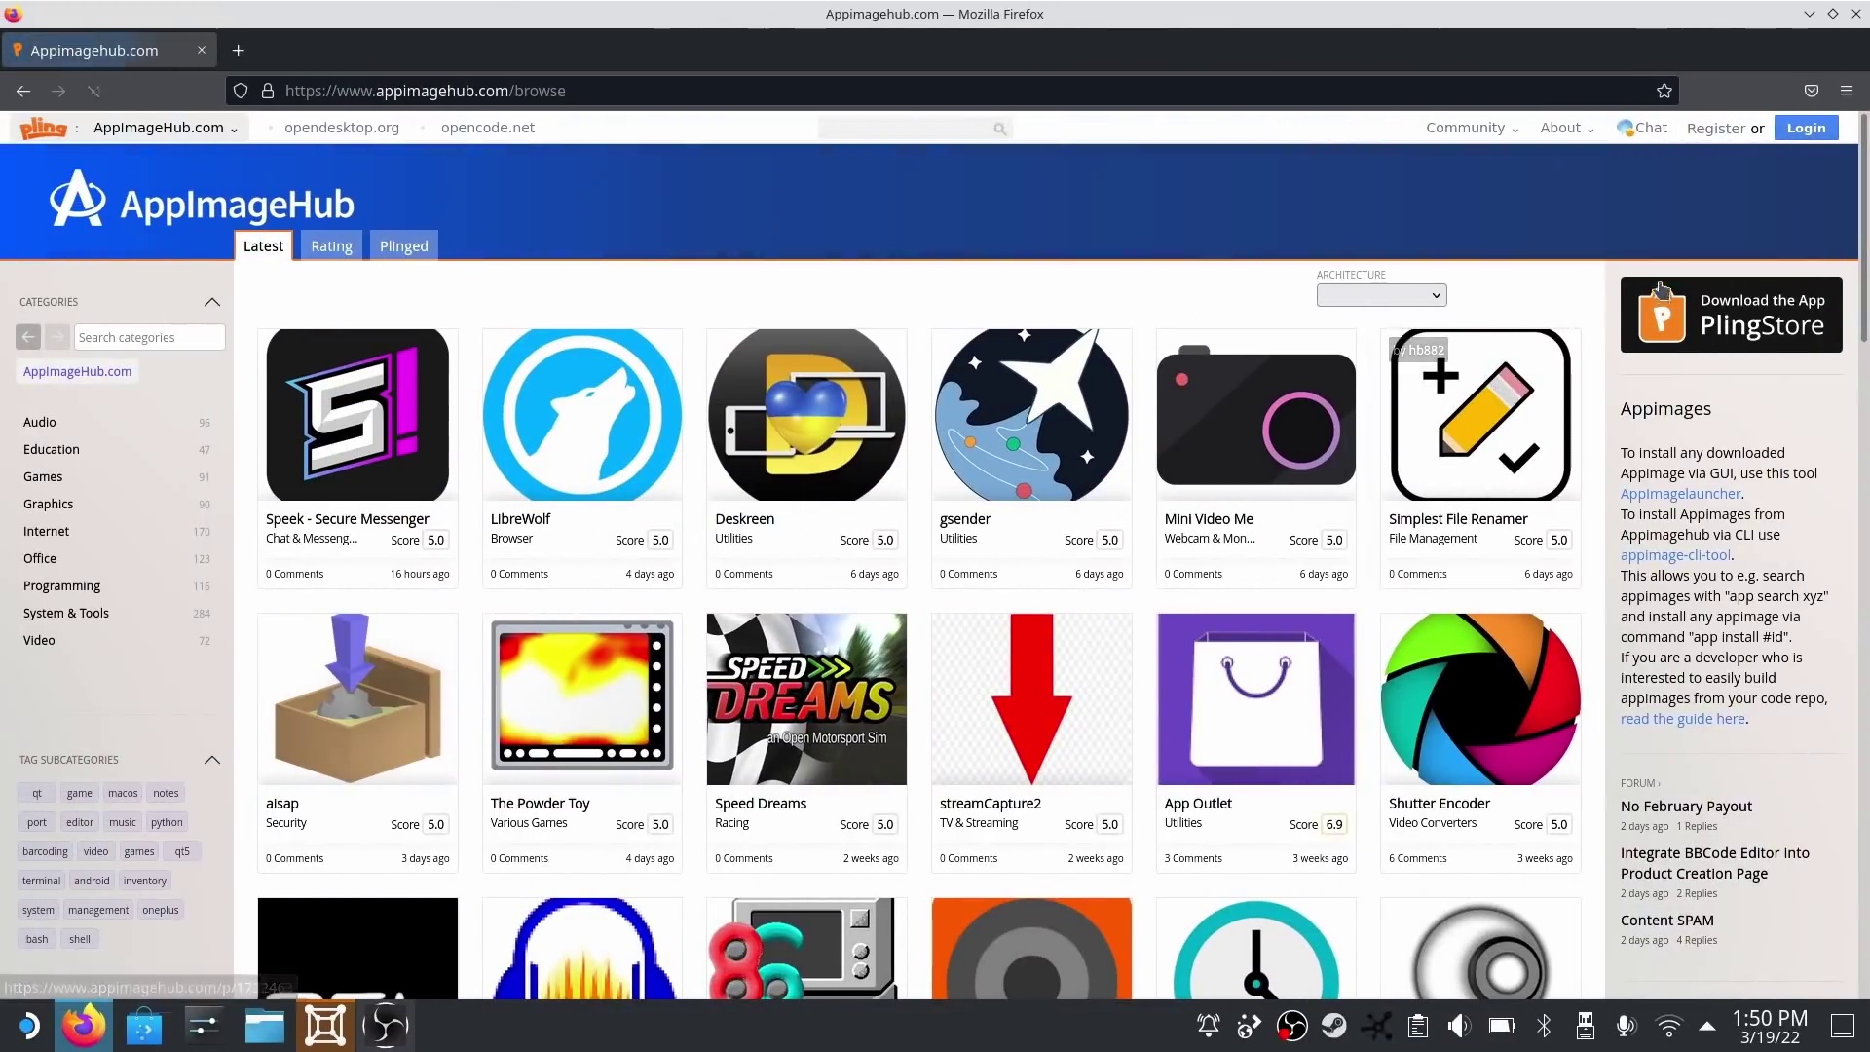
{"action": "scroll", "coordinate": [1642, 278], "scroll_direction": "down", "scroll_amount": 5}
{"action": "scroll", "coordinate": [1644, 283], "scroll_direction": "down", "scroll_amount": 12}
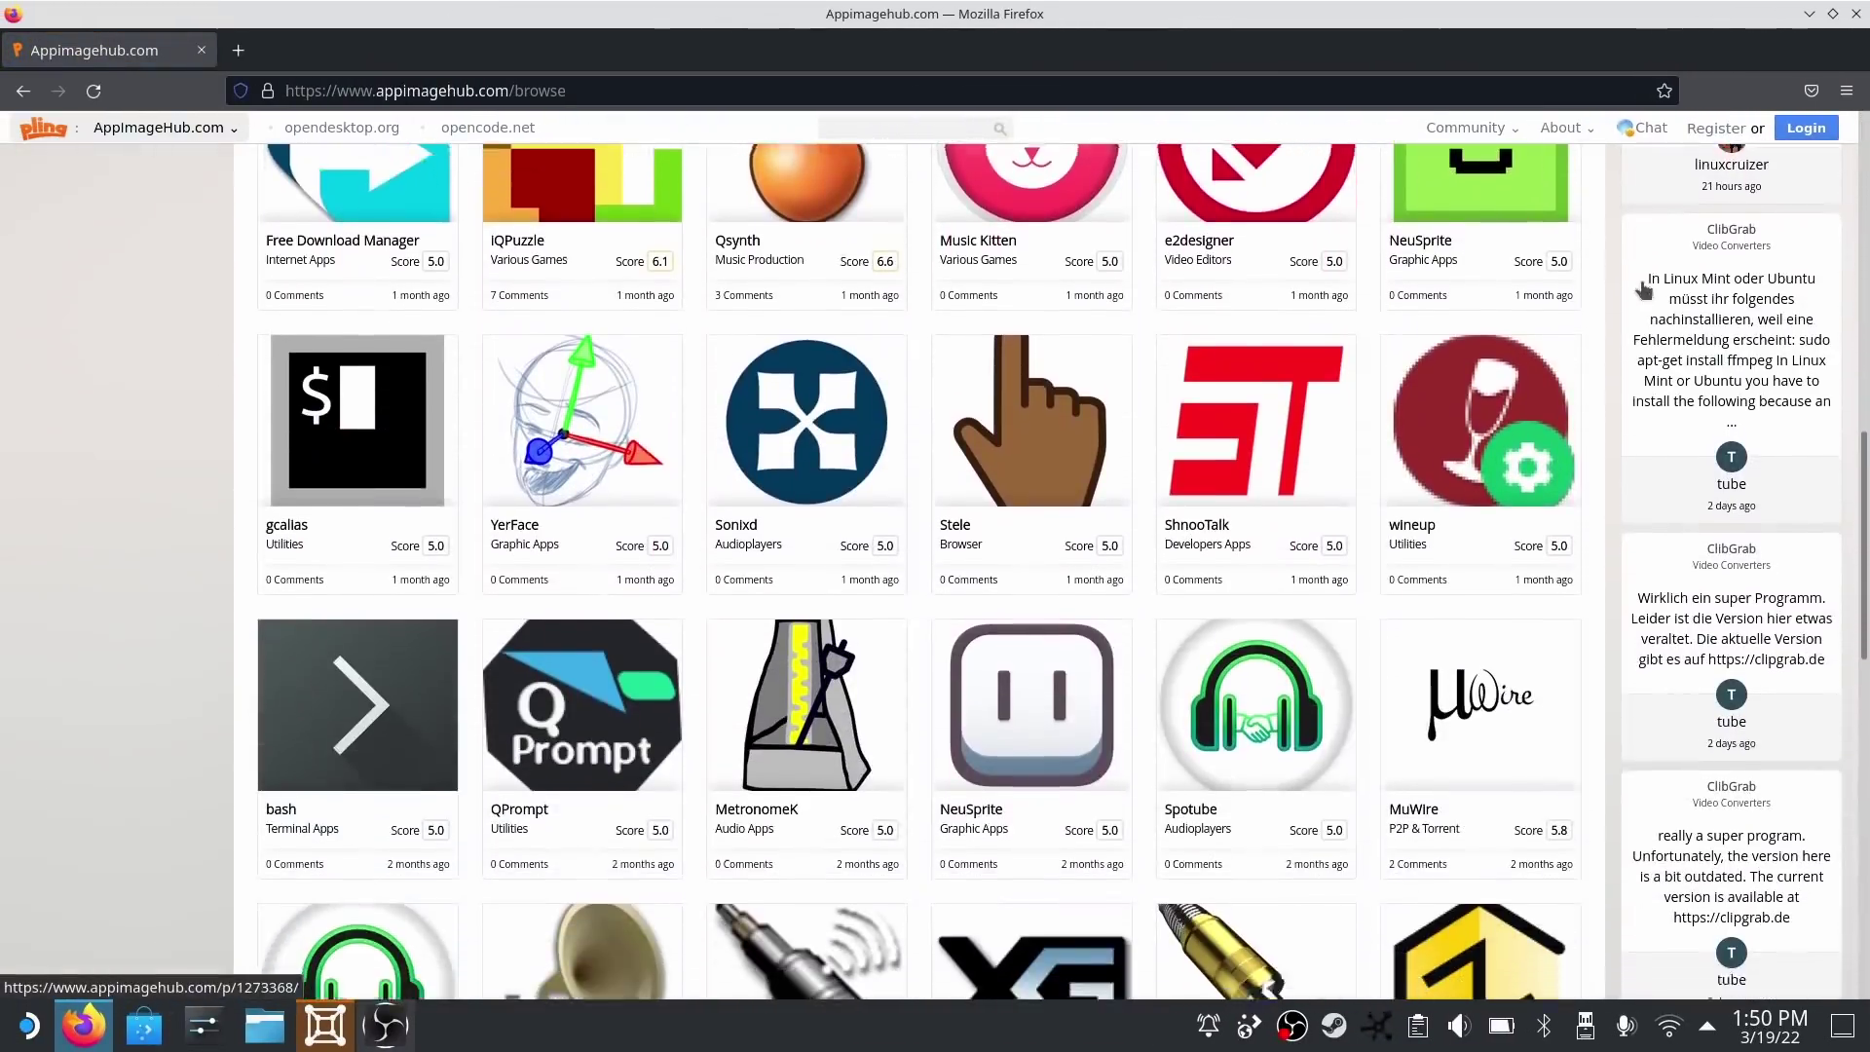
{"action": "scroll", "coordinate": [1643, 282], "scroll_direction": "down", "scroll_amount": 3}
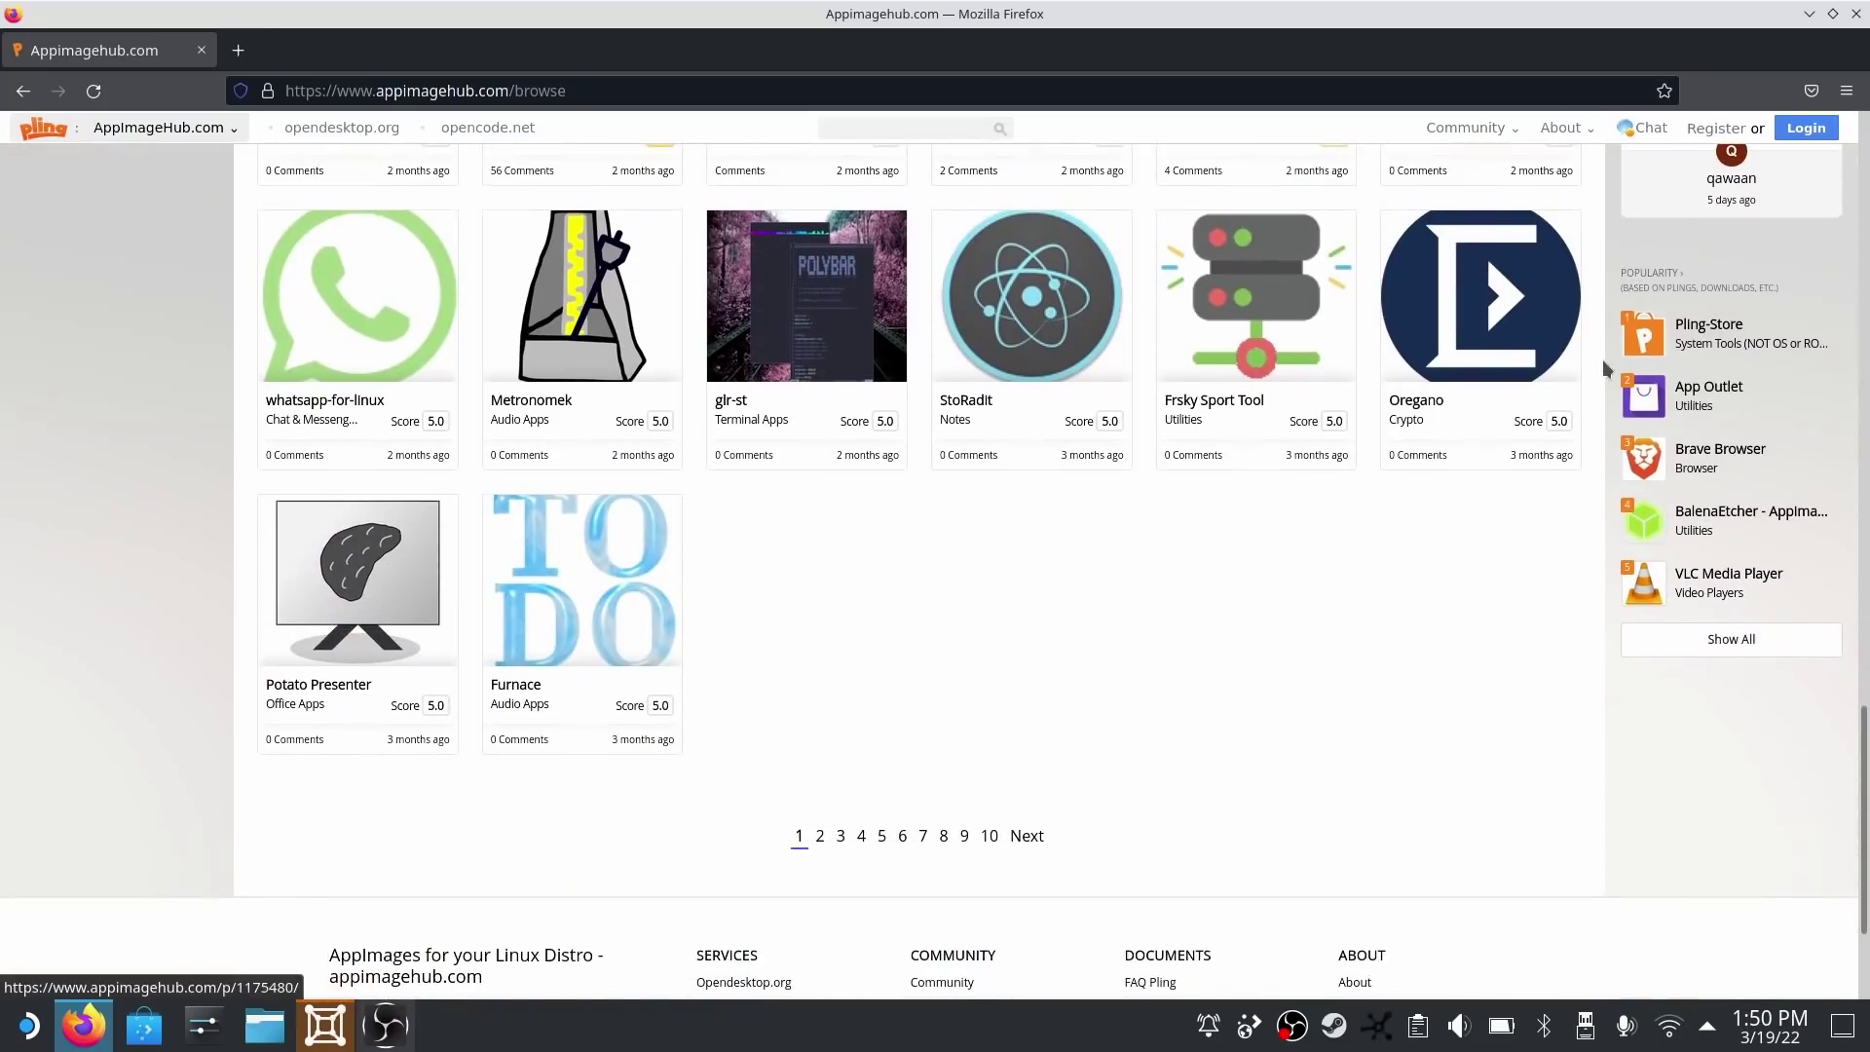
{"action": "scroll", "coordinate": [1604, 362], "scroll_direction": "up", "scroll_amount": 8}
{"action": "scroll", "coordinate": [1605, 365], "scroll_direction": "up", "scroll_amount": 10}
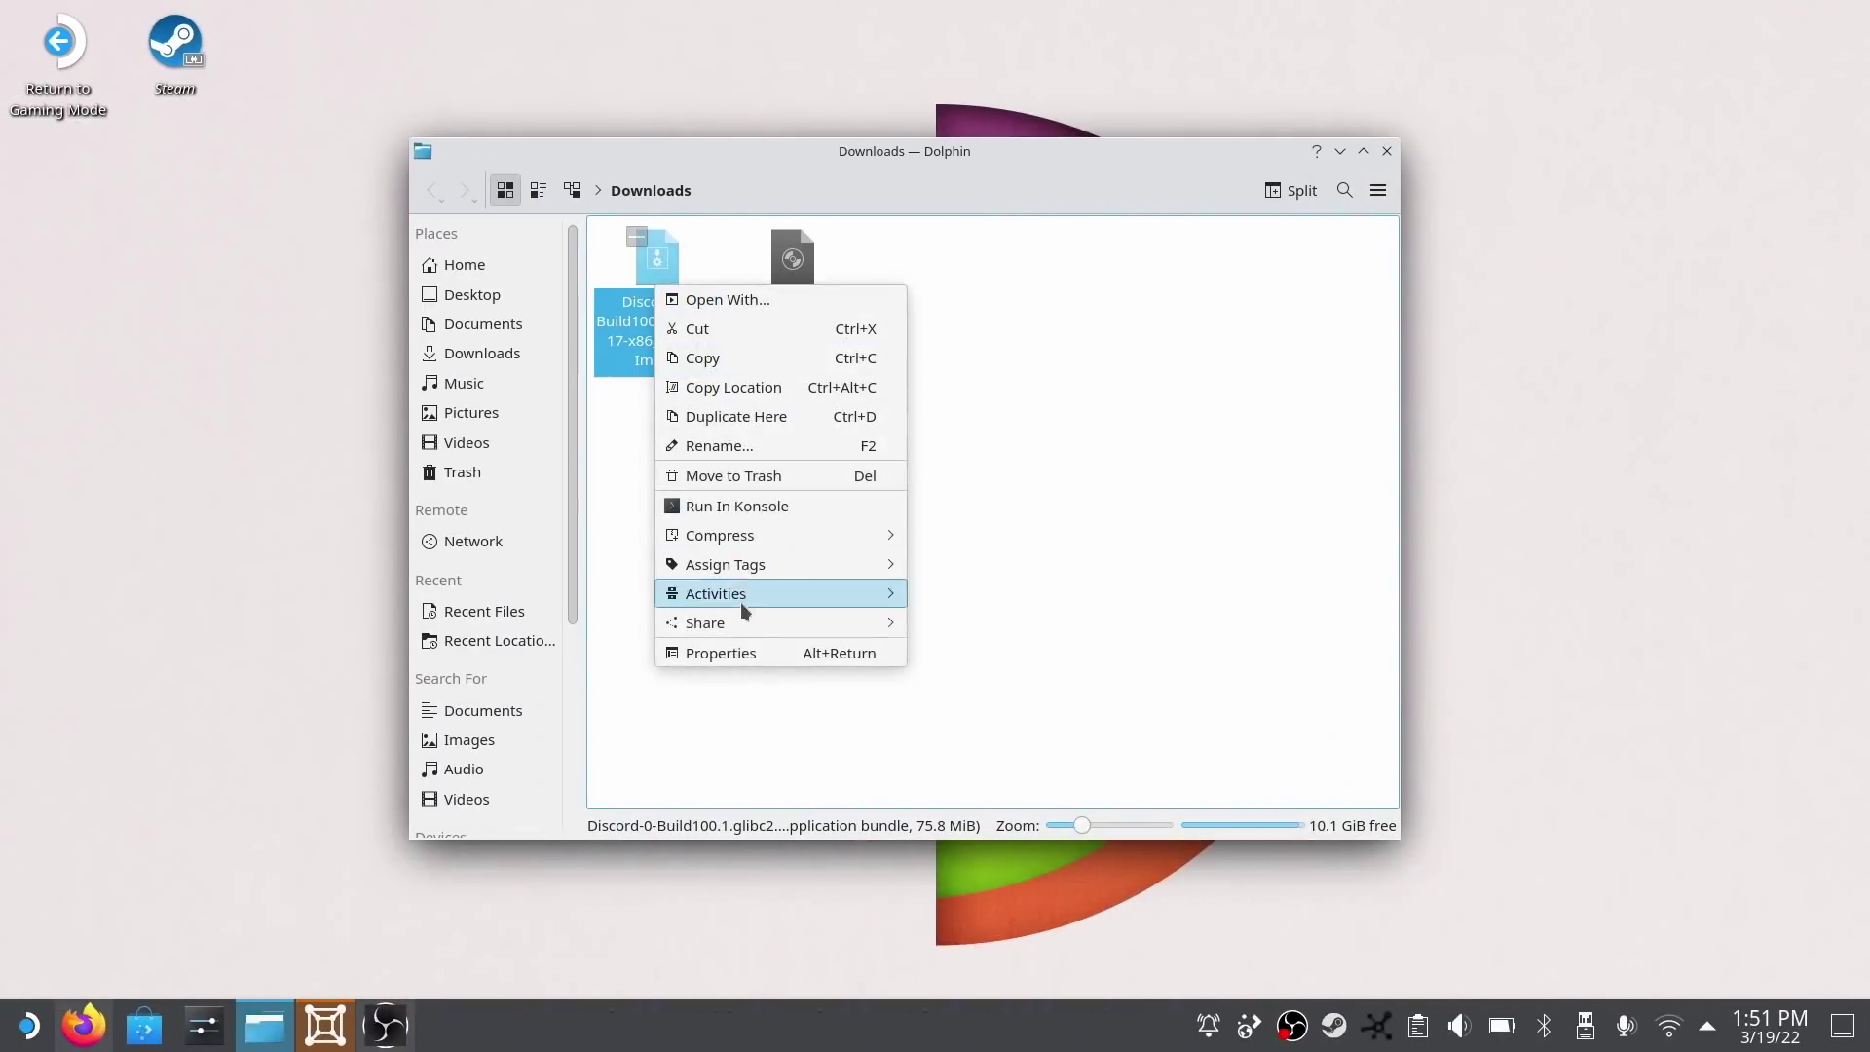
- Make the Discord AppImage executable in its Properties, then launch it
{"action": "left_click", "coordinate": [741, 654]}
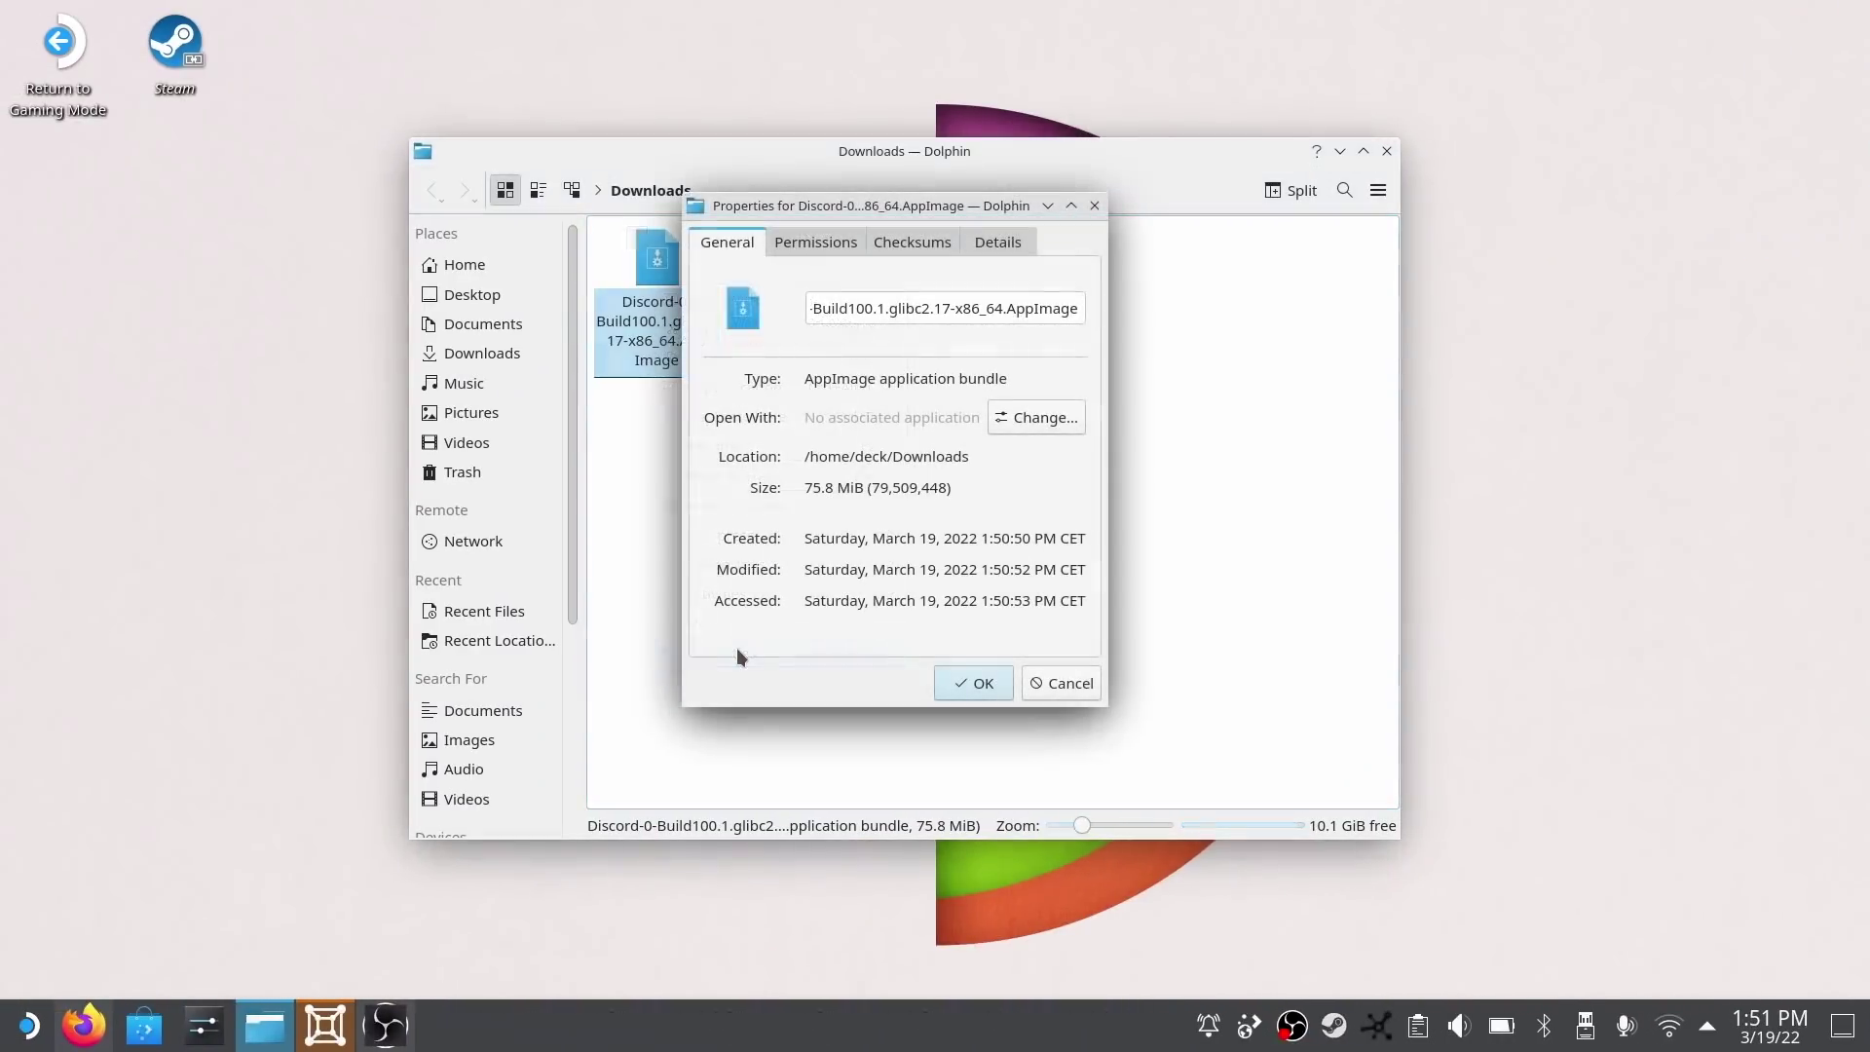
{"action": "left_click", "coordinate": [816, 242]}
{"action": "left_click", "coordinate": [962, 686]}
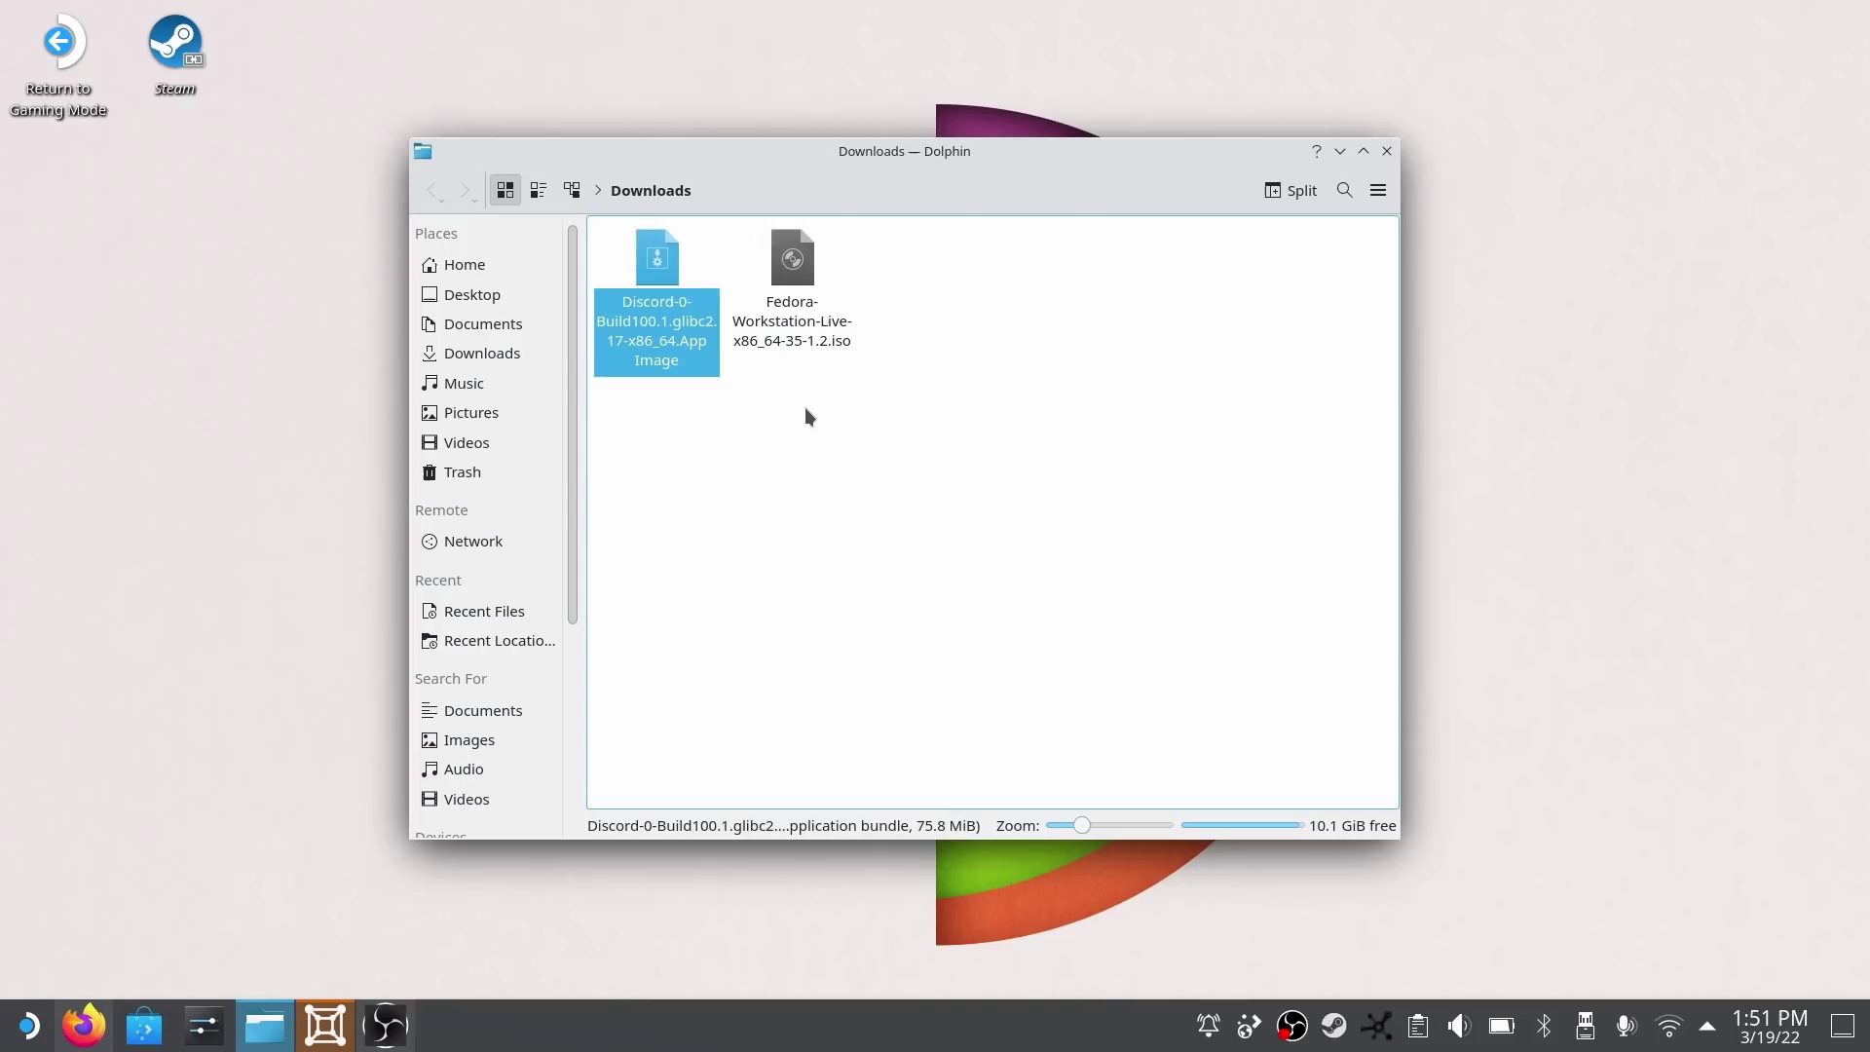
{"action": "double_click", "coordinate": [669, 271]}
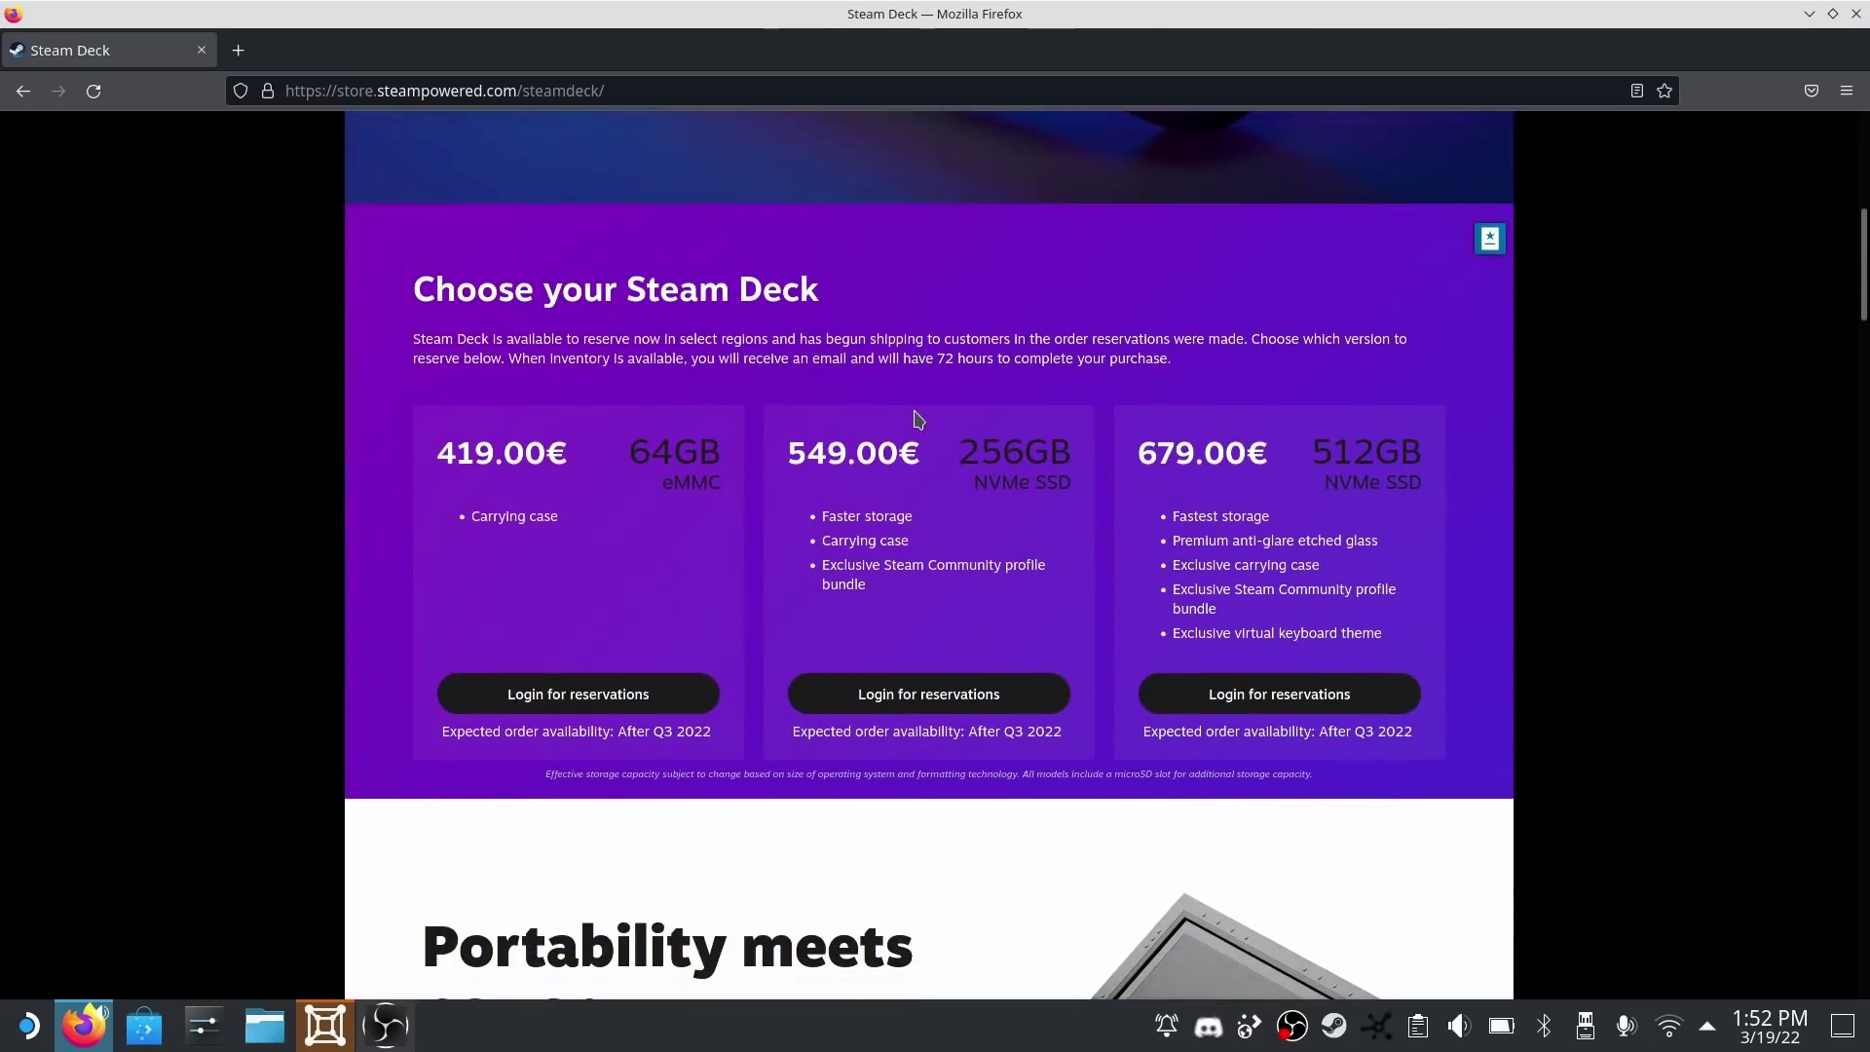
- Look through Firefox's More tools menu on the Steam Deck store page and return
{"action": "left_click", "coordinate": [1843, 92]}
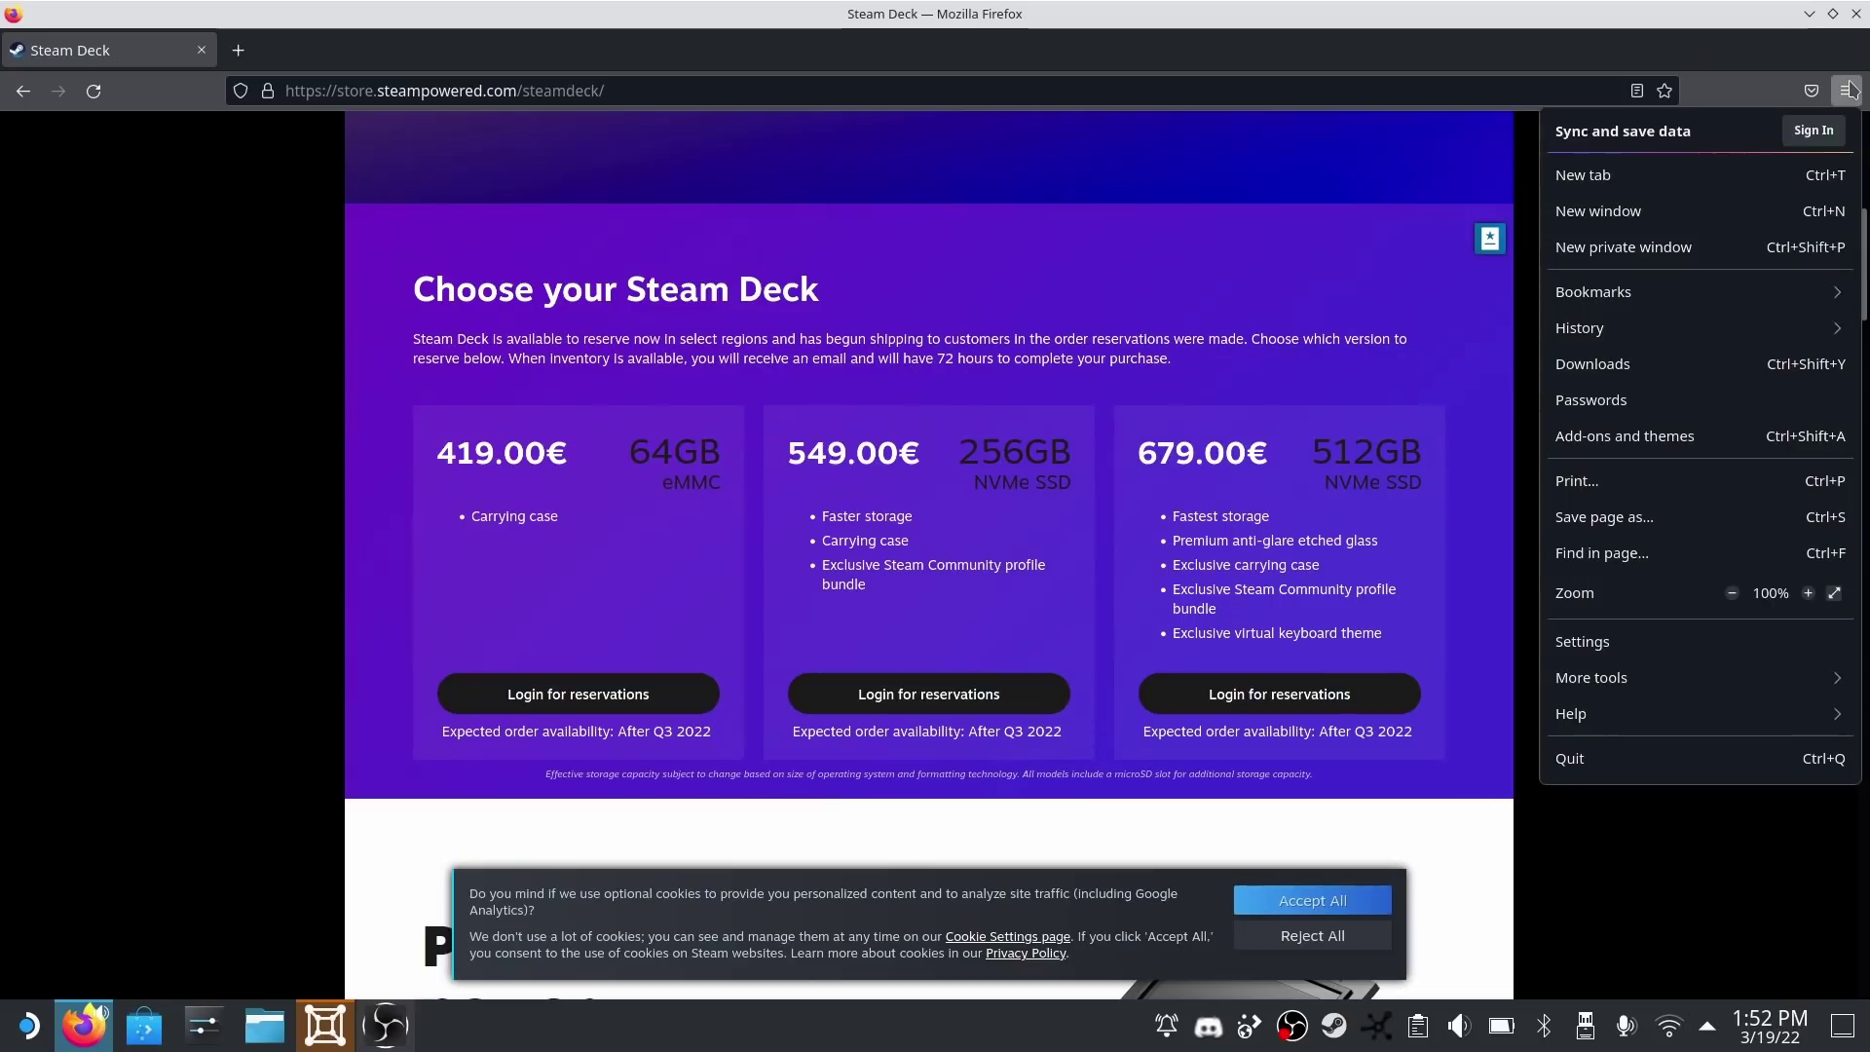
{"action": "left_click", "coordinate": [1691, 677]}
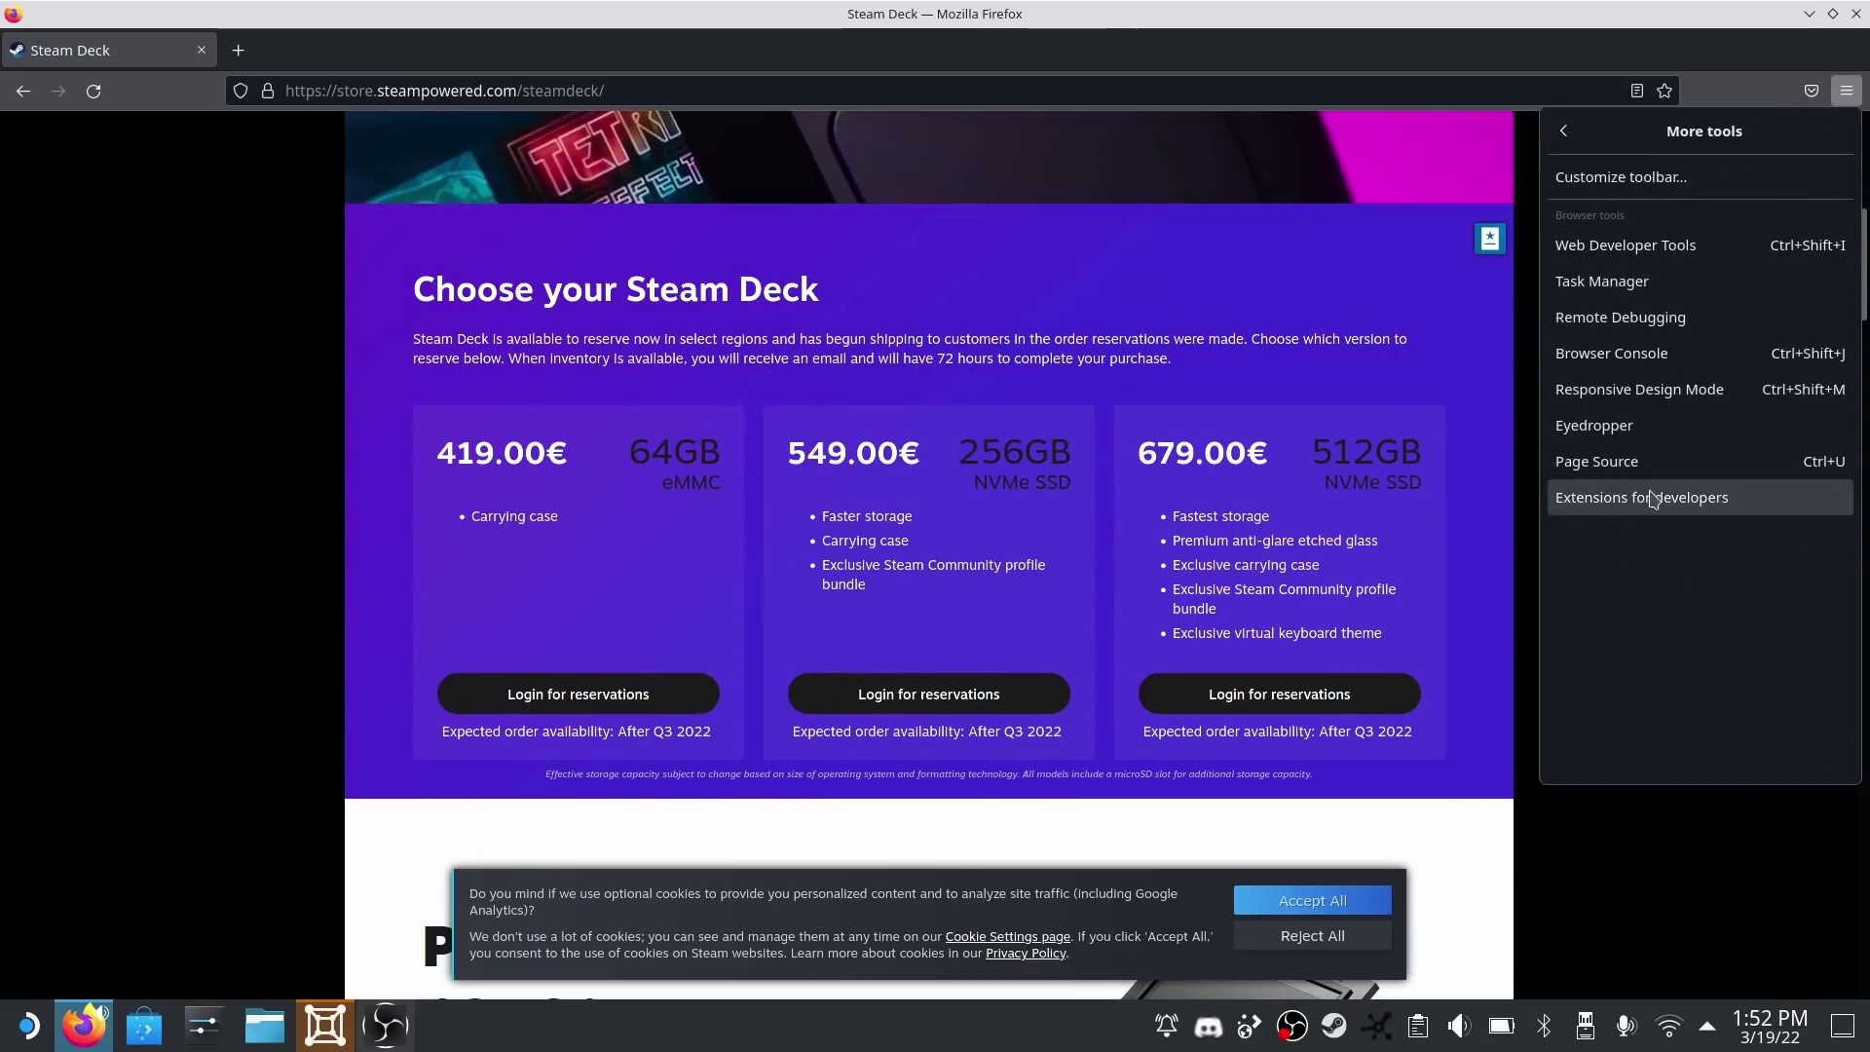
{"action": "left_click", "coordinate": [1564, 131]}
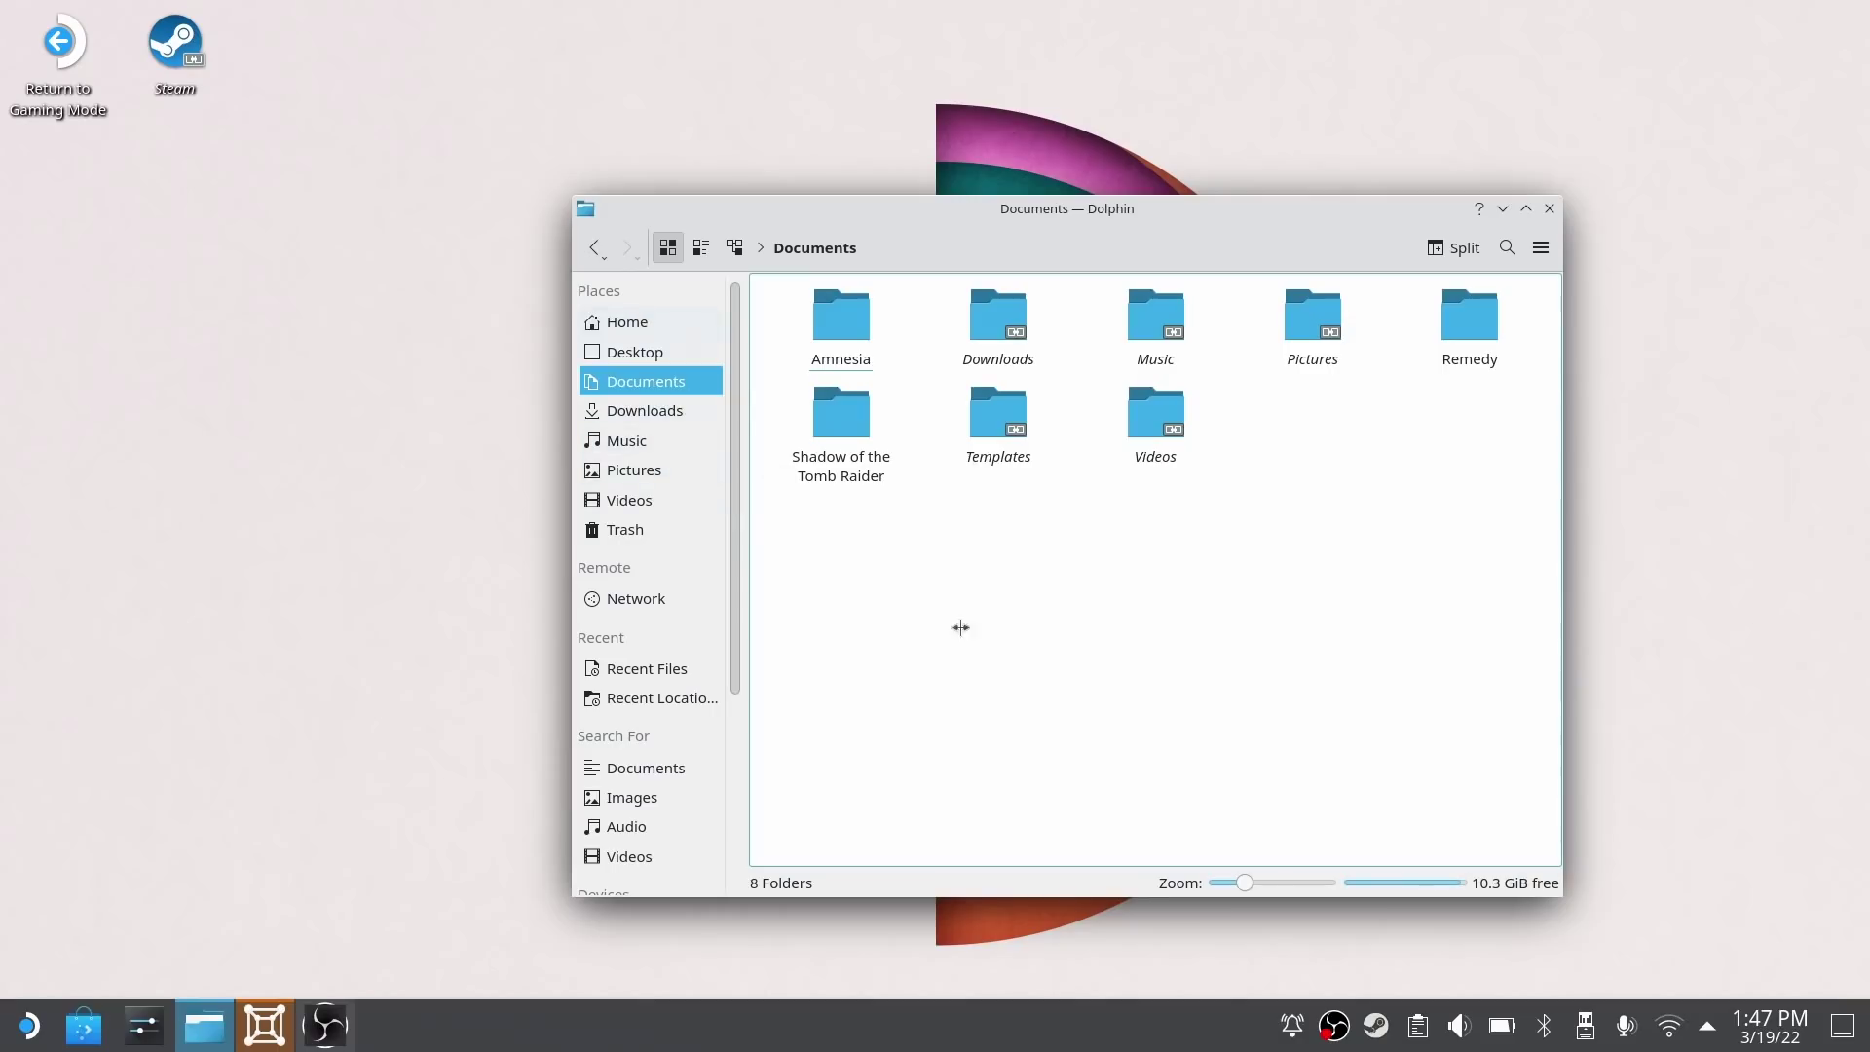
- Start a new text file from the Documents folder's context menu in Dolphin
{"action": "right_click", "coordinate": [957, 619]}
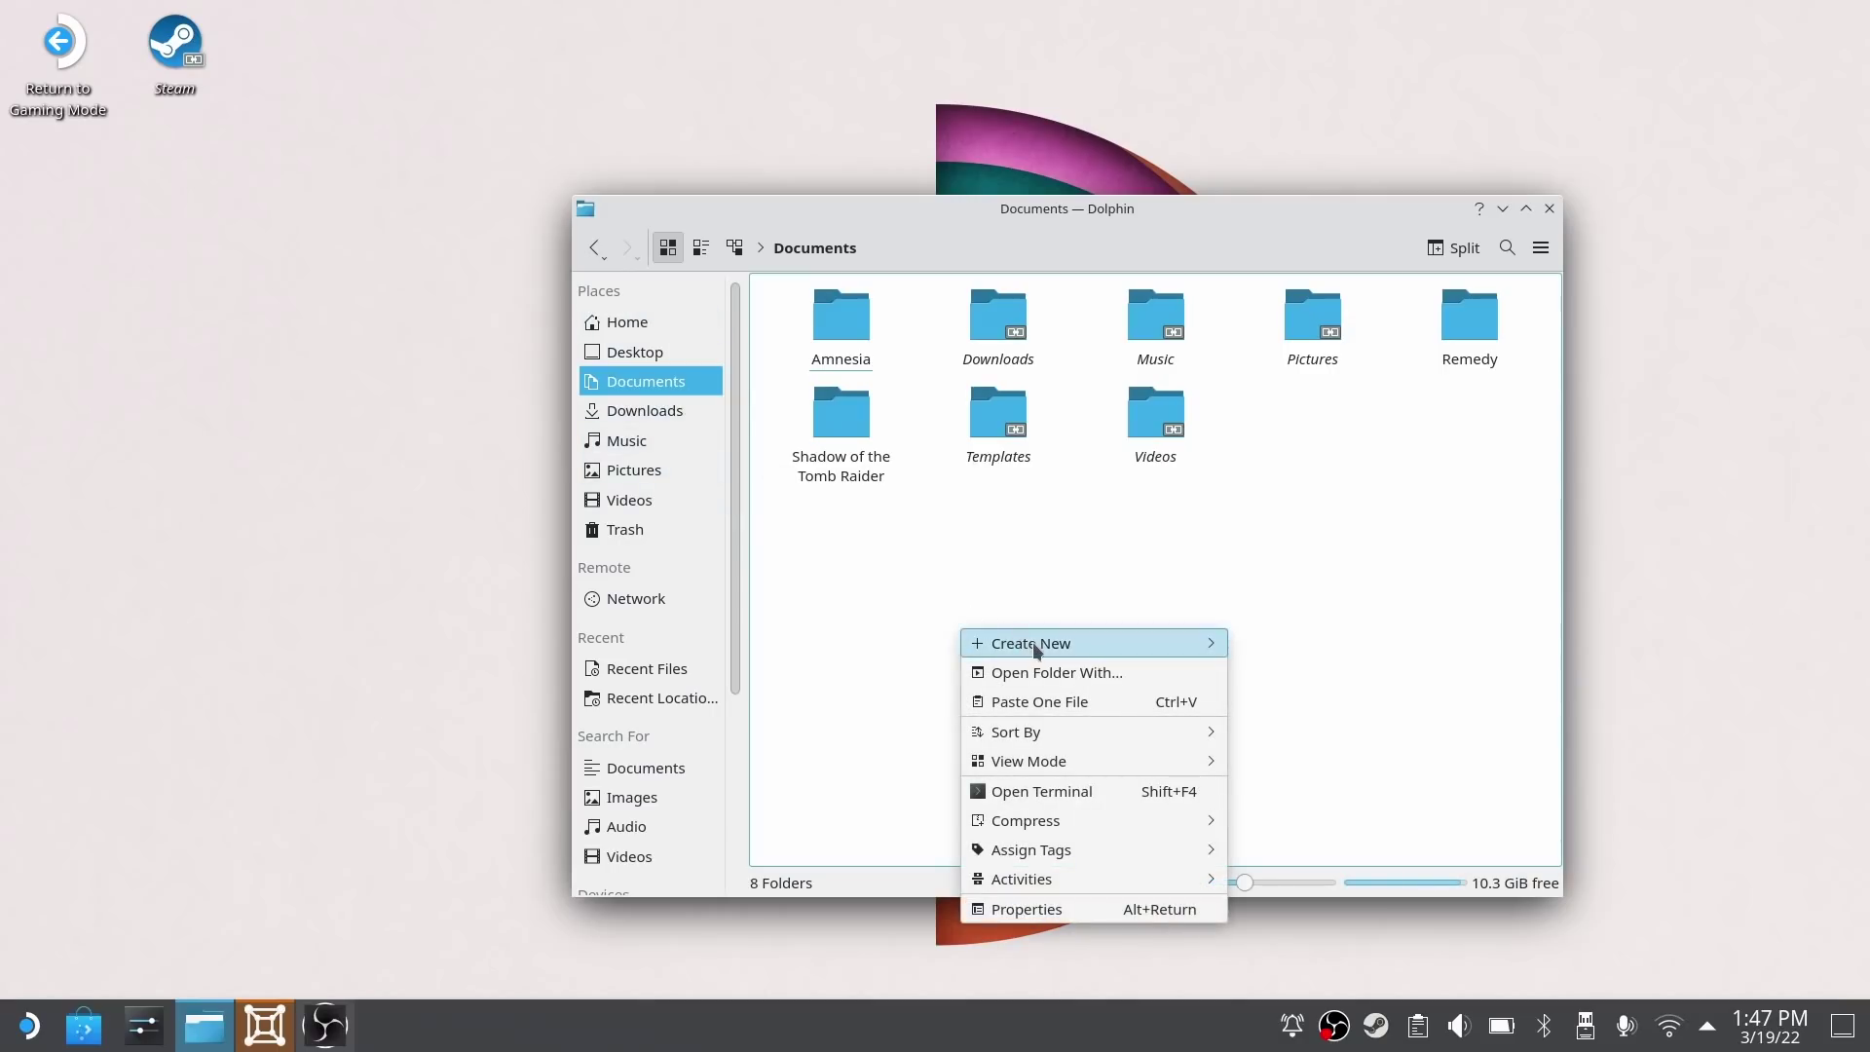
{"action": "mouse_move", "coordinate": [1032, 641]}
{"action": "left_click", "coordinate": [1311, 675]}
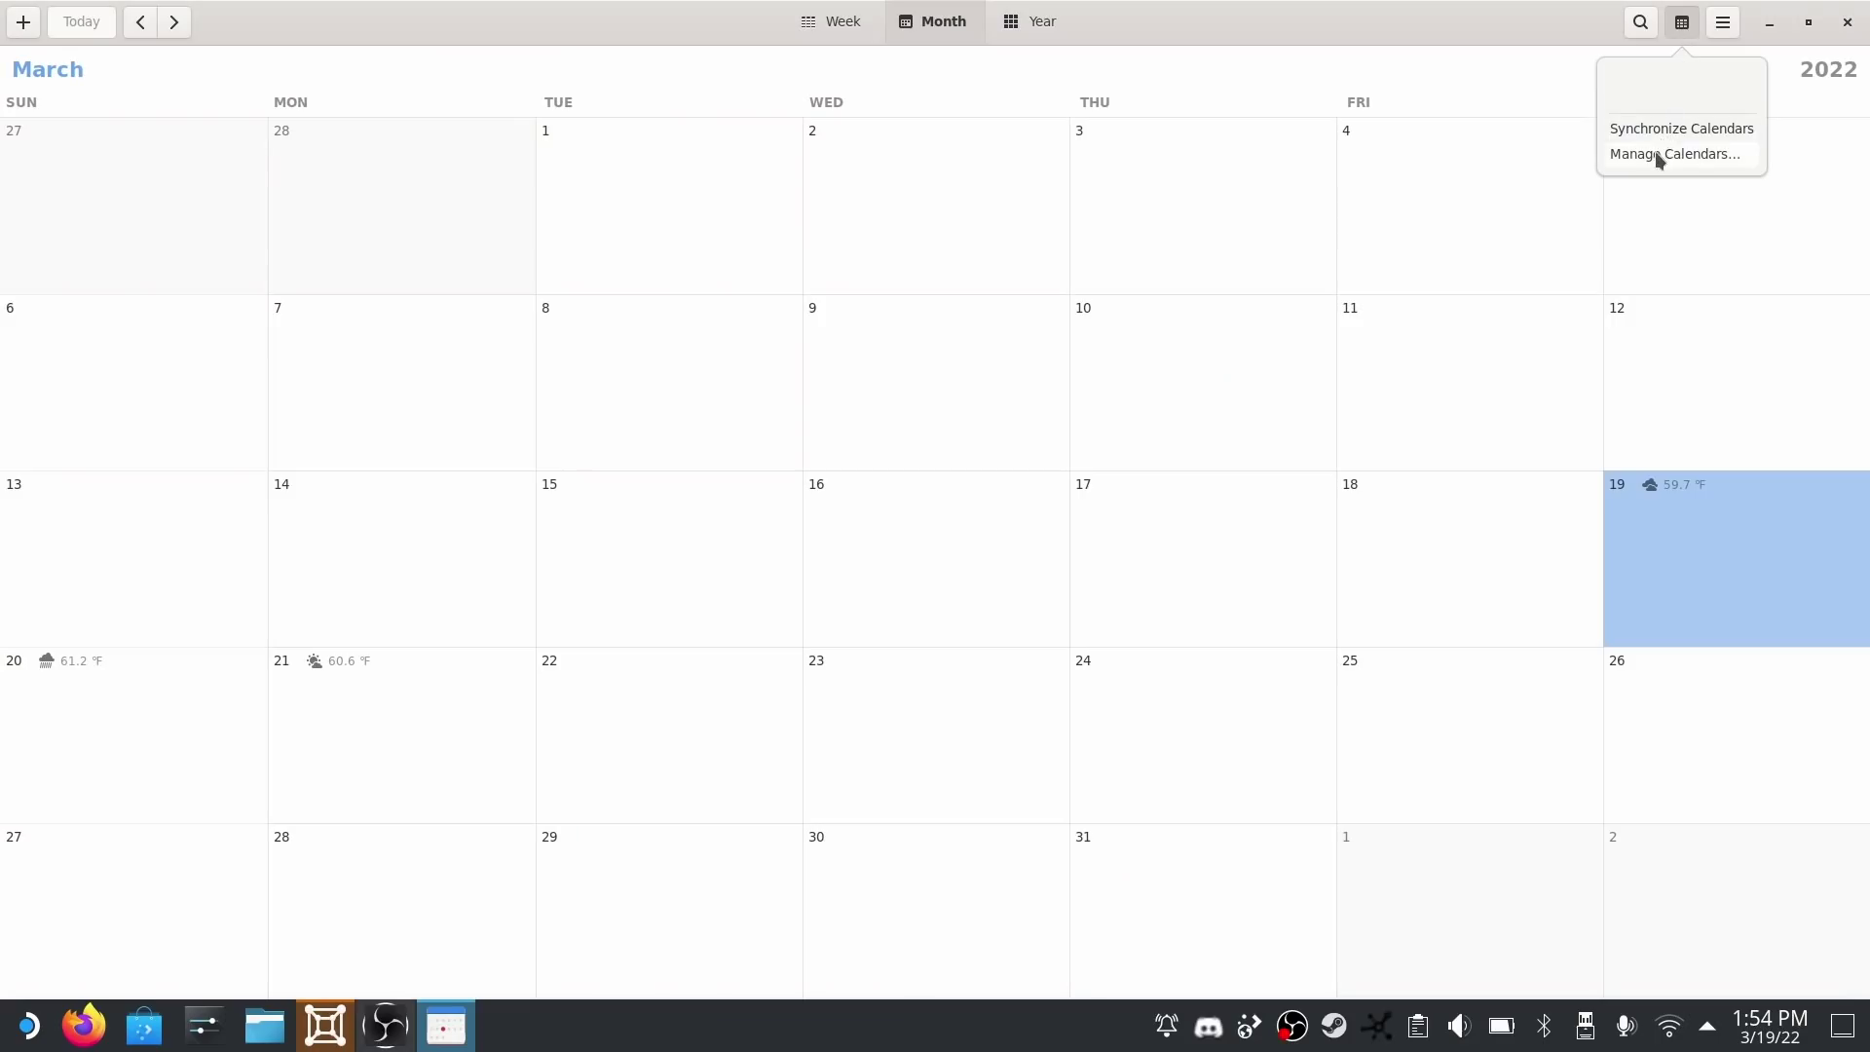
- Start a calendar named 'Perso', then search Discover for 'youtube music' and open ytmdesktop
{"action": "left_click", "coordinate": [1660, 159]}
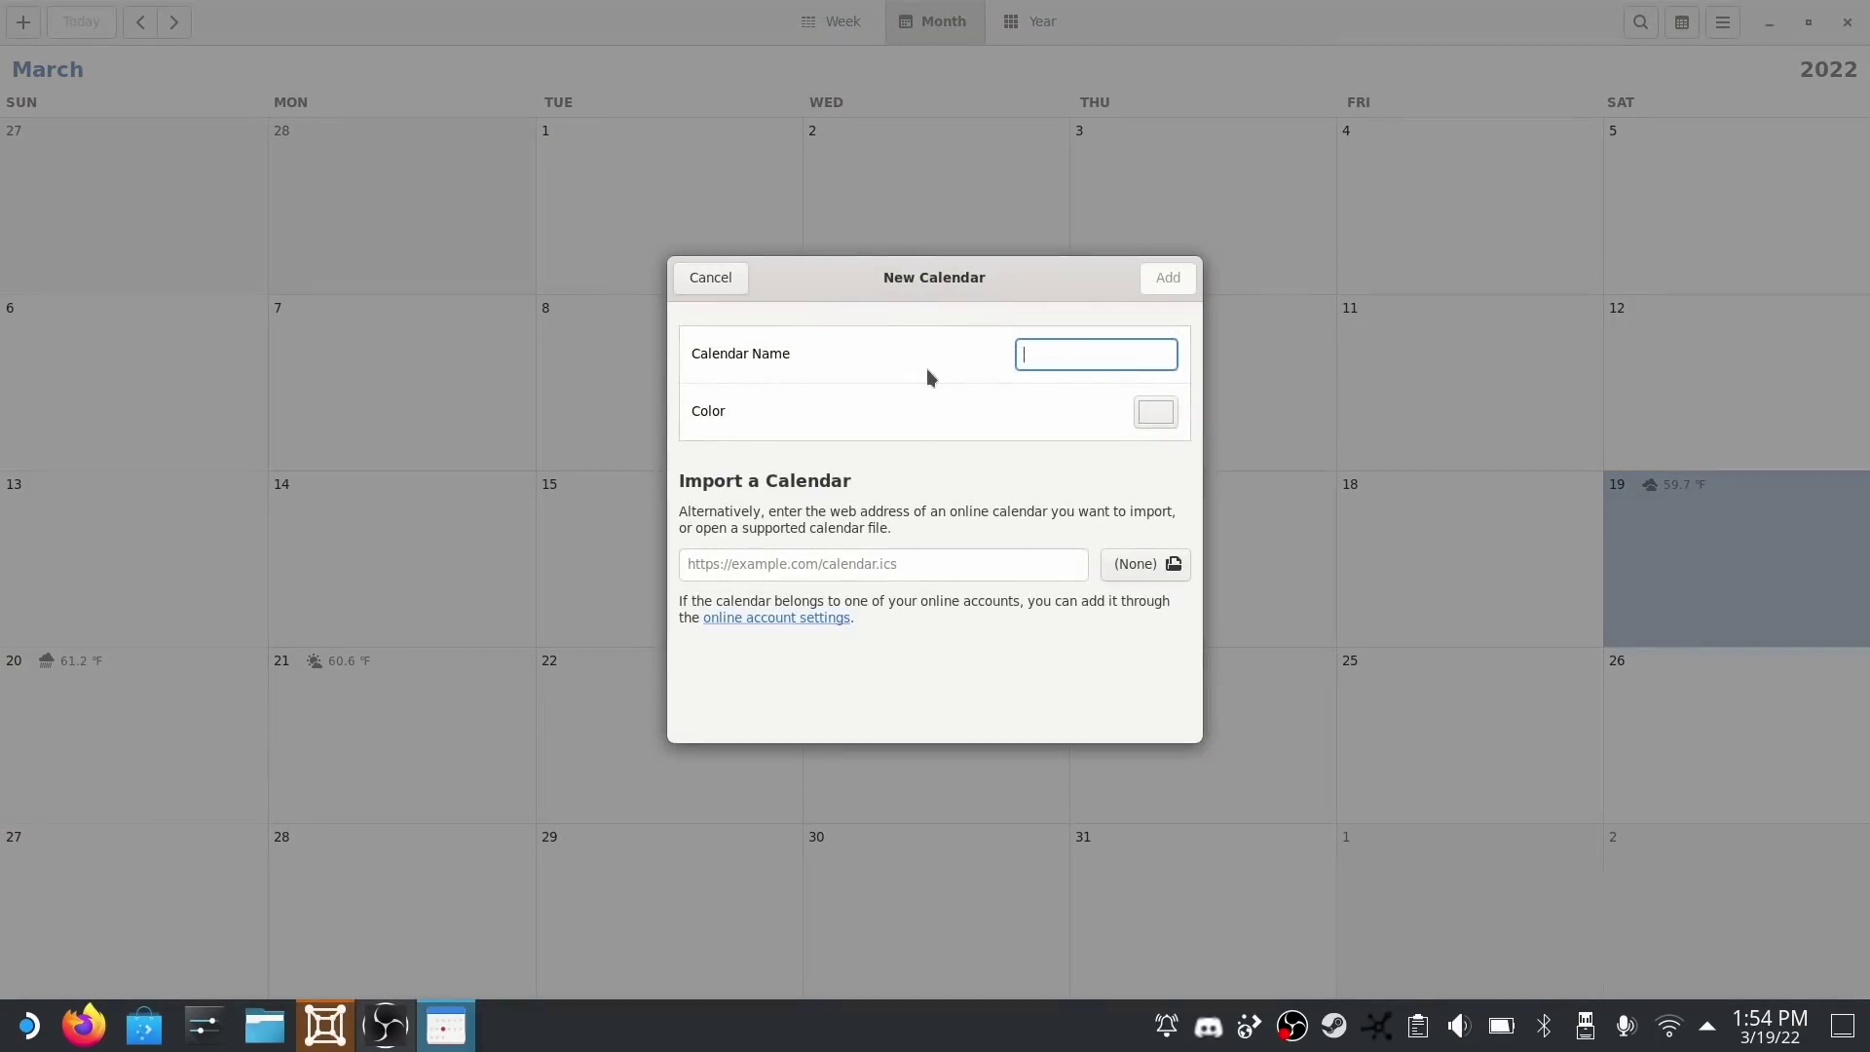
{"action": "type", "text": "Perso"}
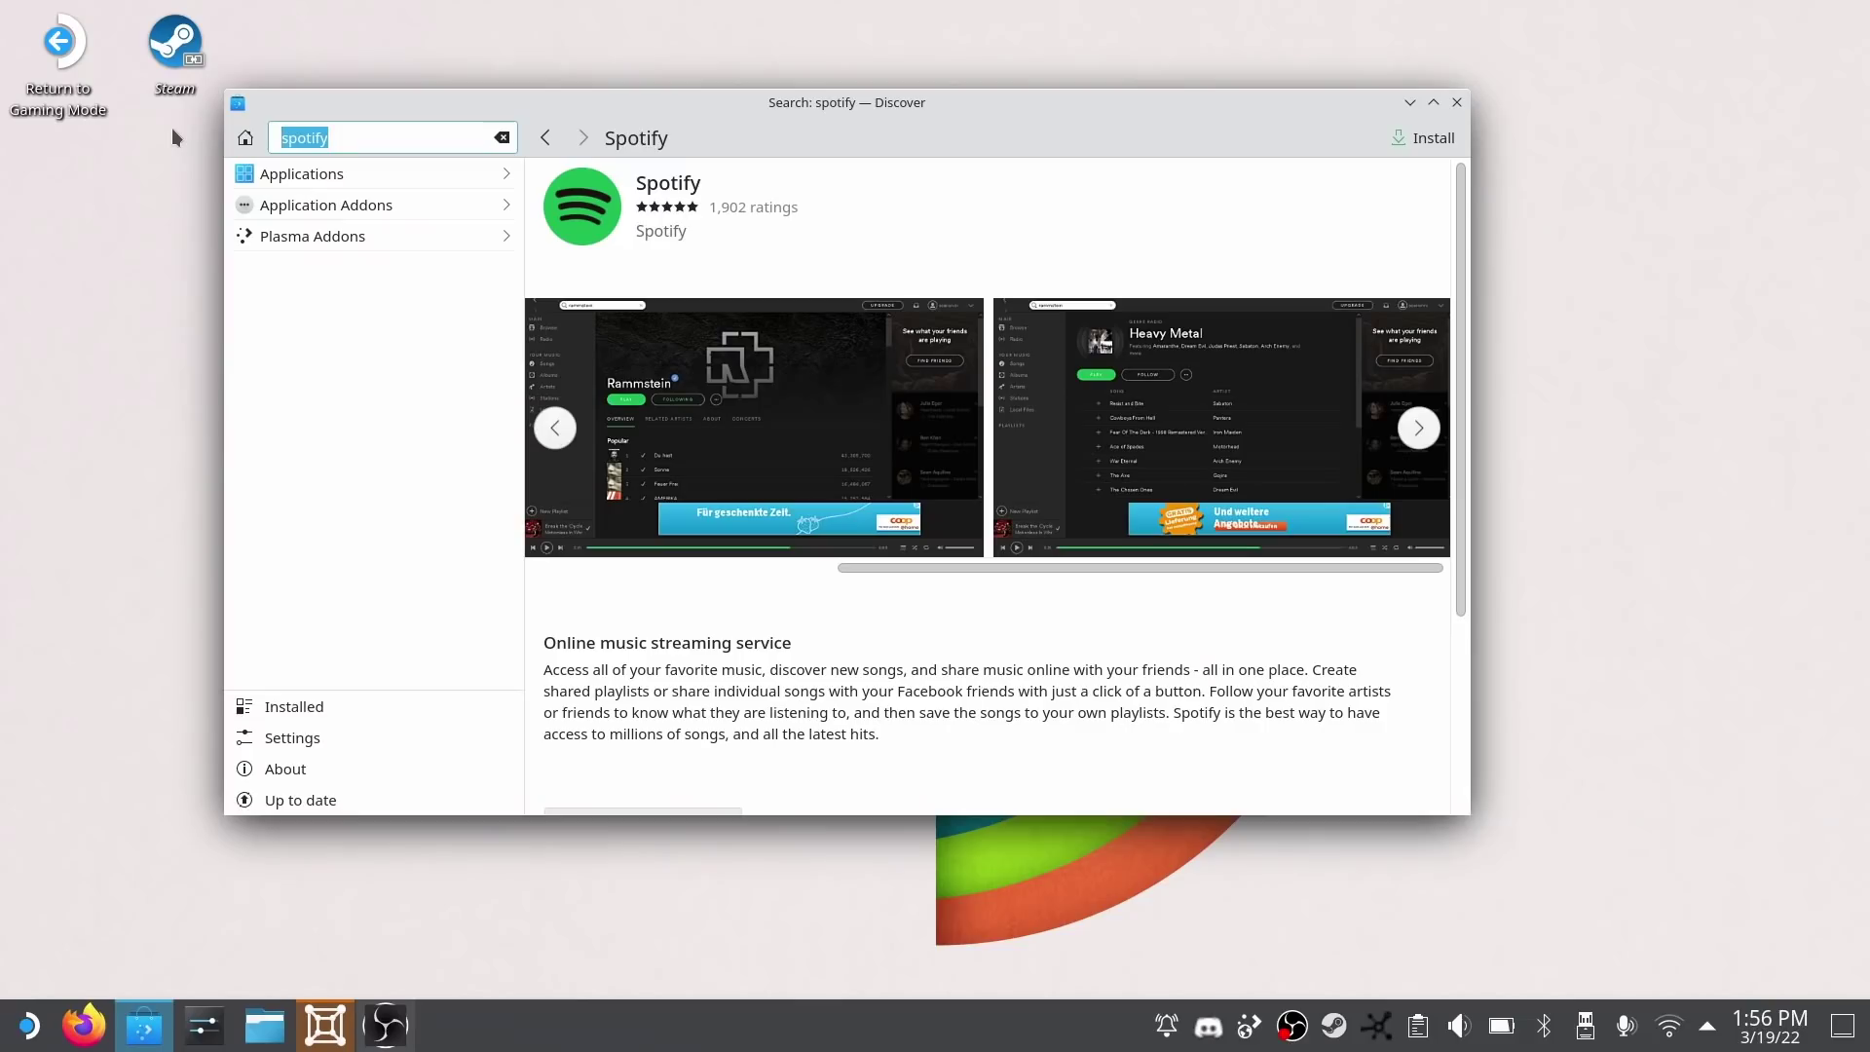
{"action": "type", "text": "youtube music"}
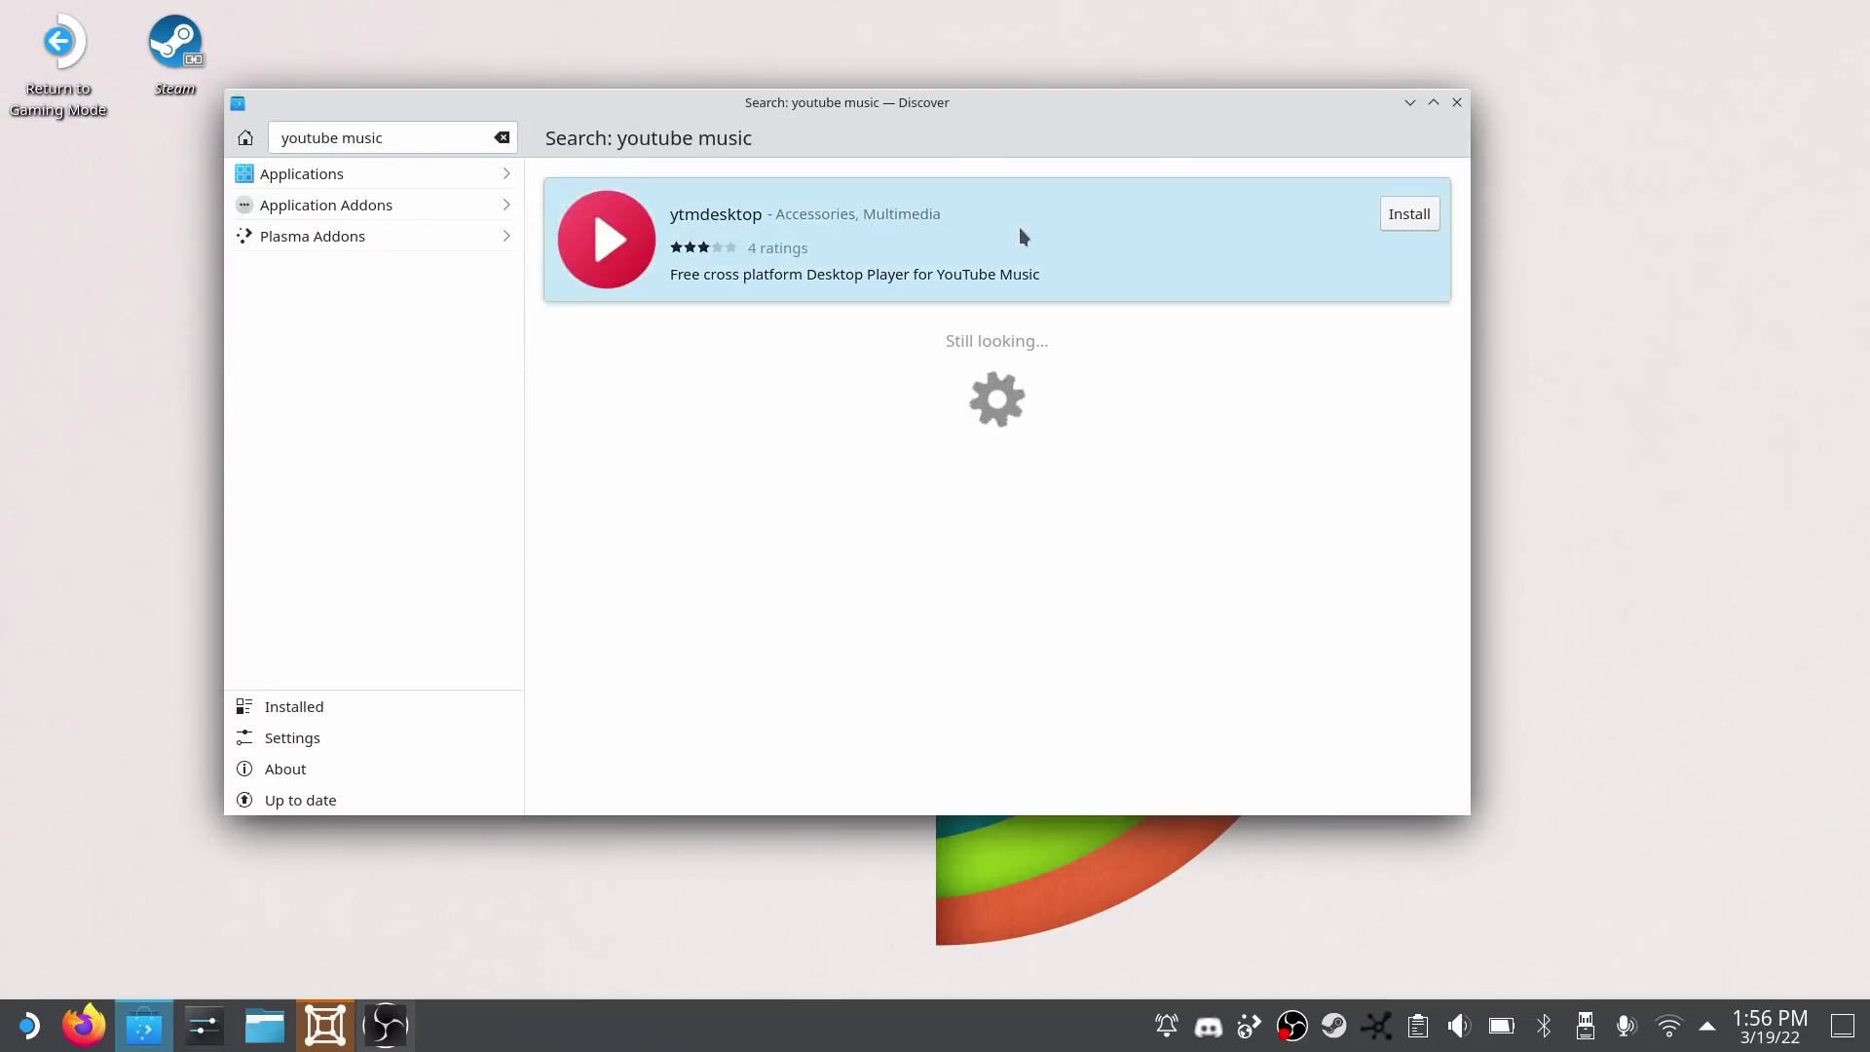
{"action": "left_click", "coordinate": [1020, 230]}
{"action": "left_click_drag", "start_coordinate": [1078, 565], "coordinate": [1235, 582]}
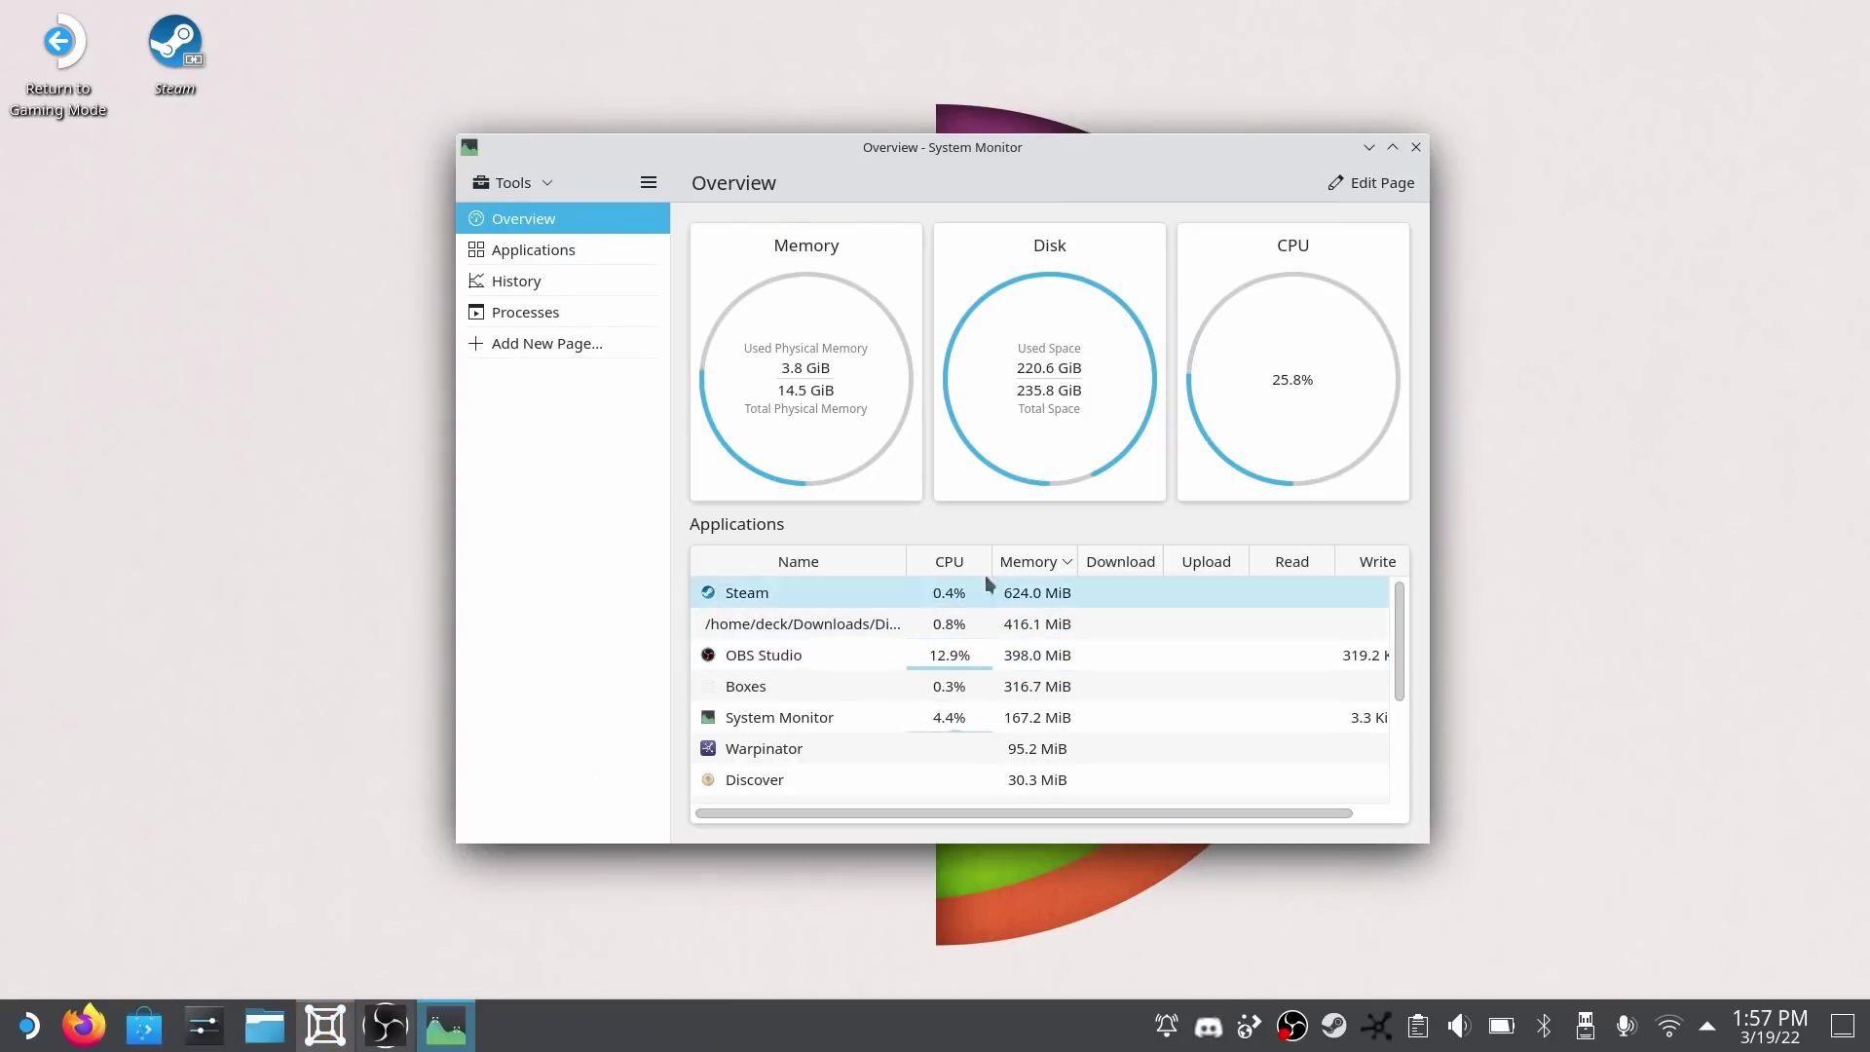
- Select the OBS Studio row to inspect its CPU and memory use
{"action": "left_click", "coordinate": [805, 593]}
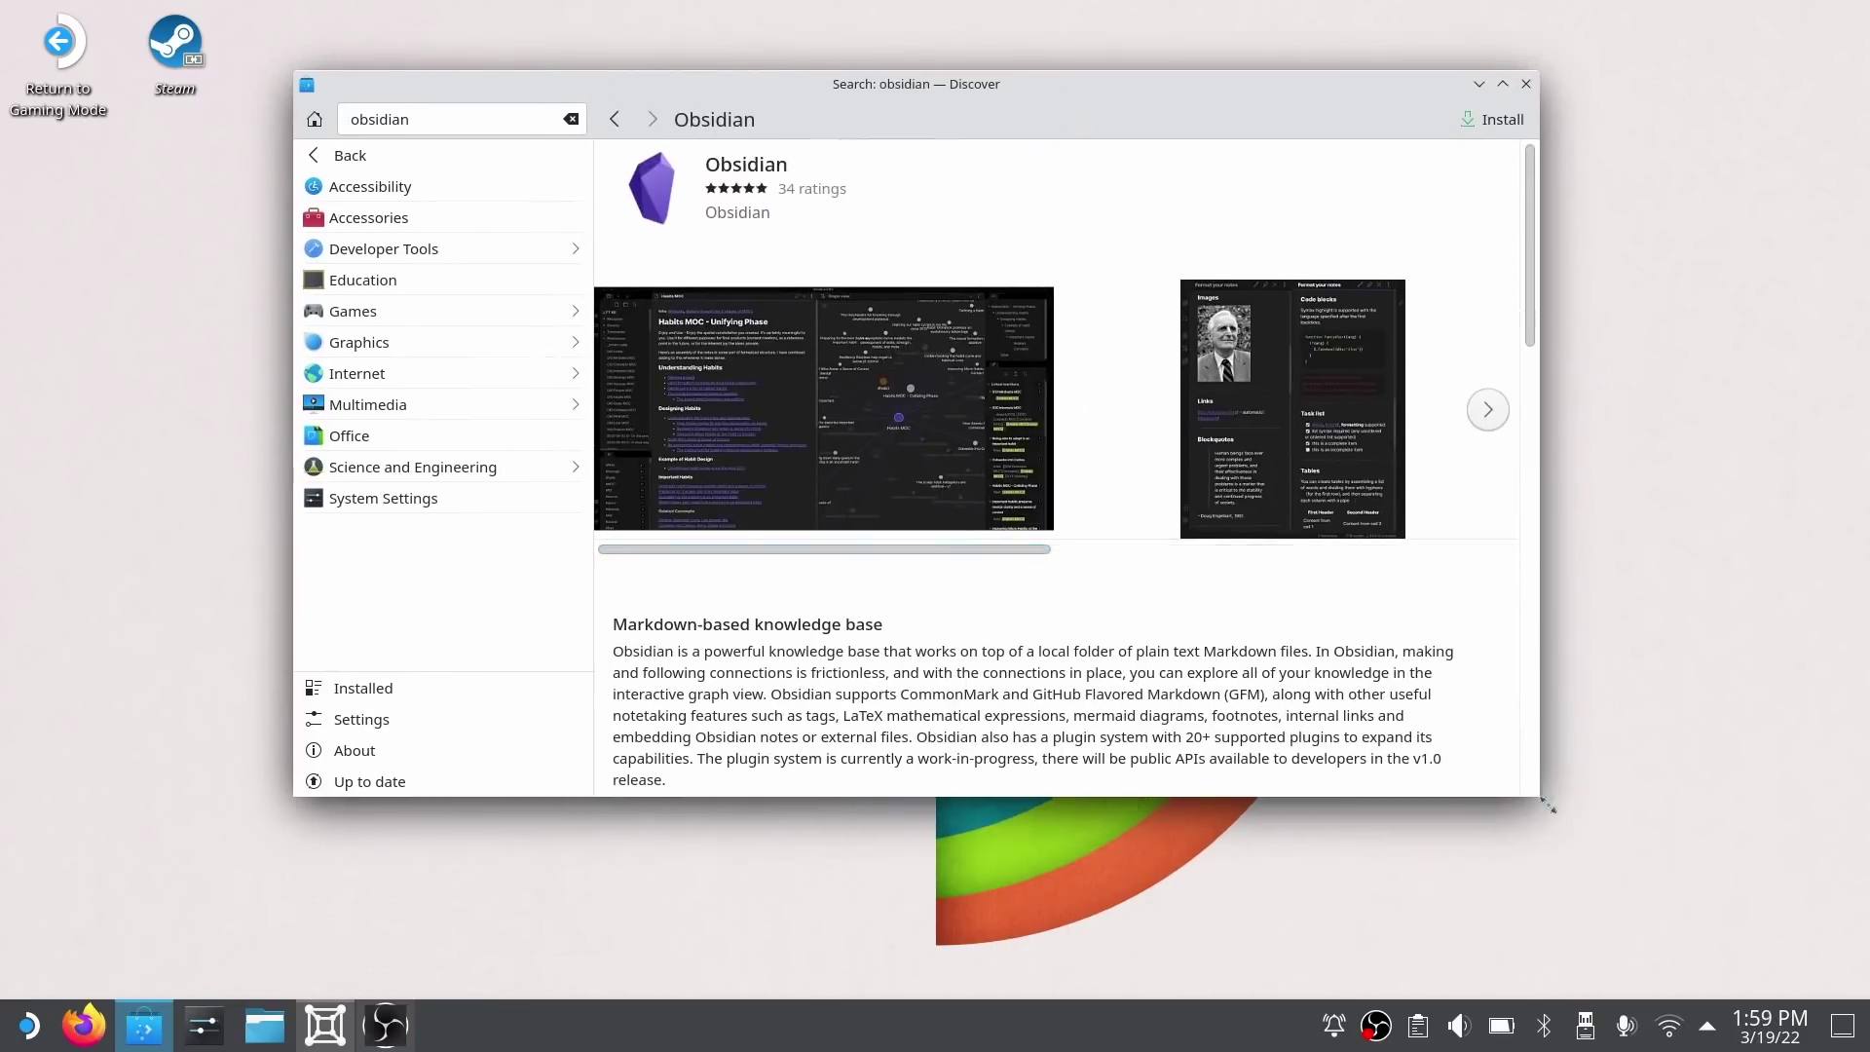
- Enlarge the Discover window and open Simplenote's page, scrolling through its screenshots
{"action": "left_click_drag", "start_coordinate": [1548, 807], "coordinate": [1612, 960]}
{"action": "left_click_drag", "start_coordinate": [834, 610], "coordinate": [1440, 621]}
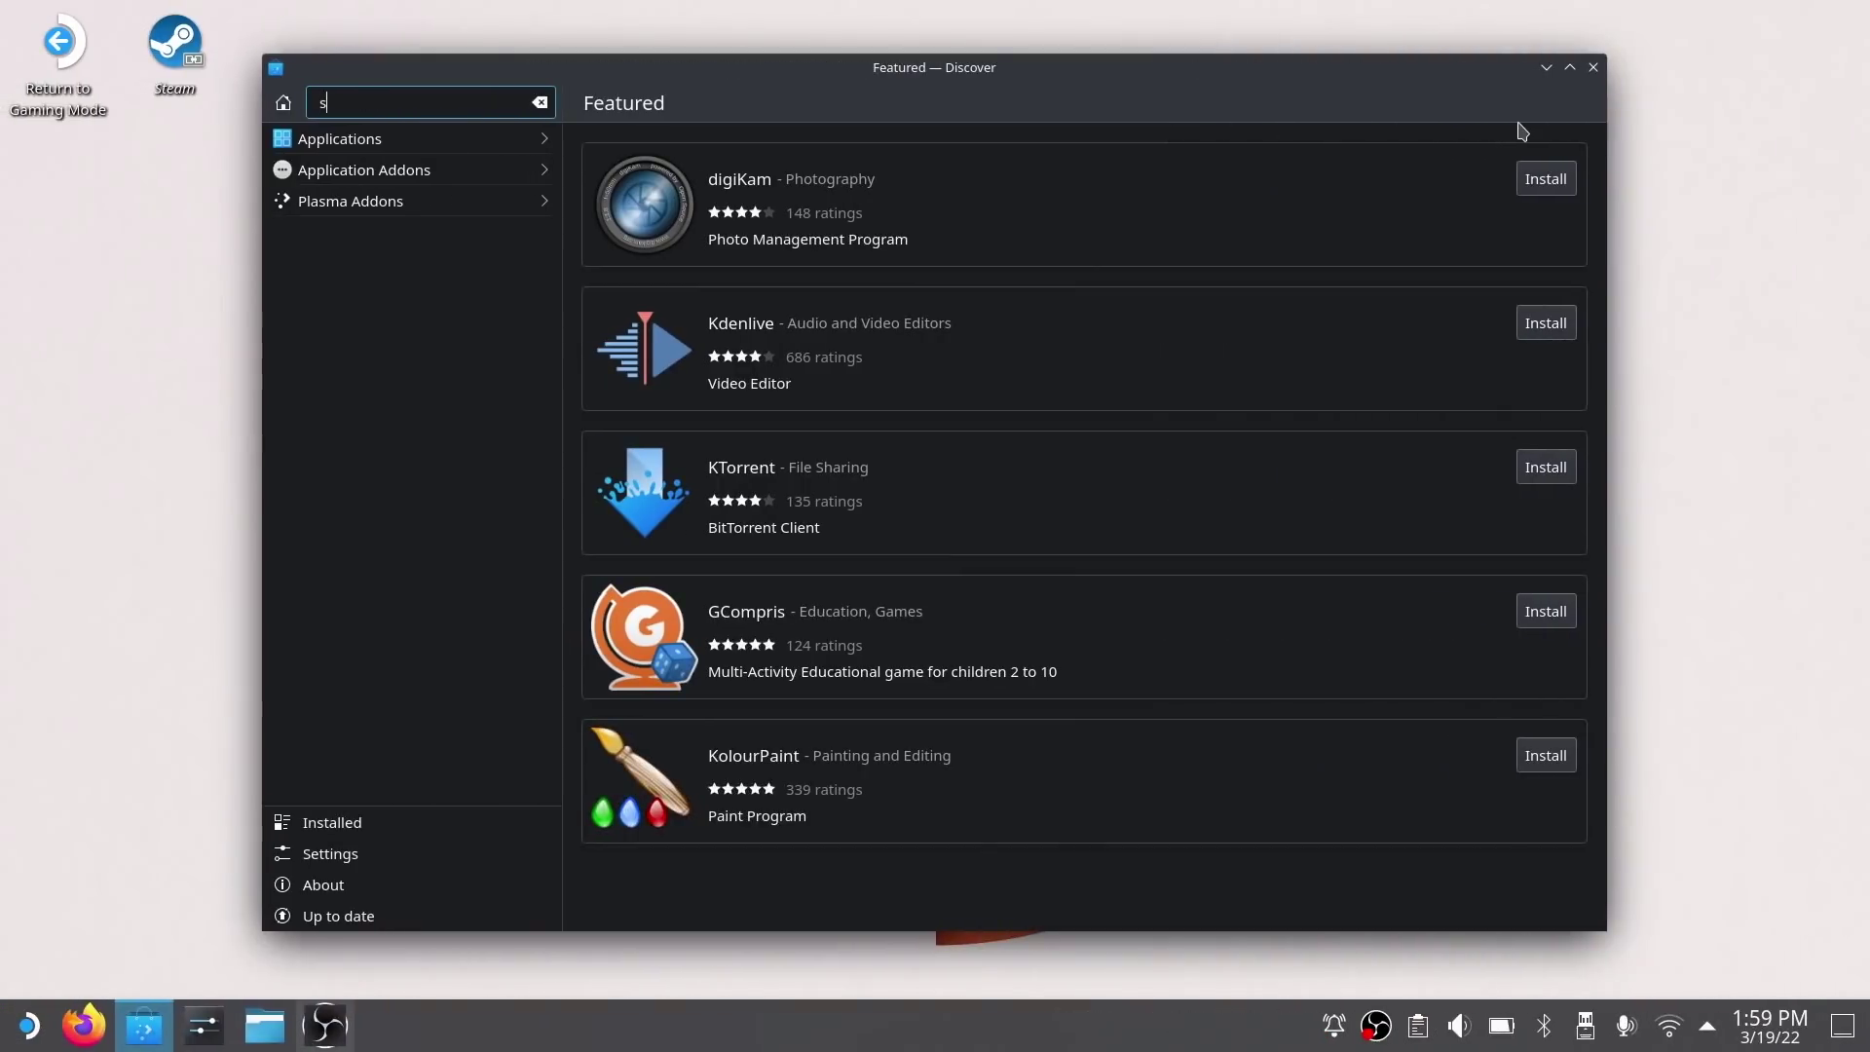
{"action": "type", "text": "enote"}
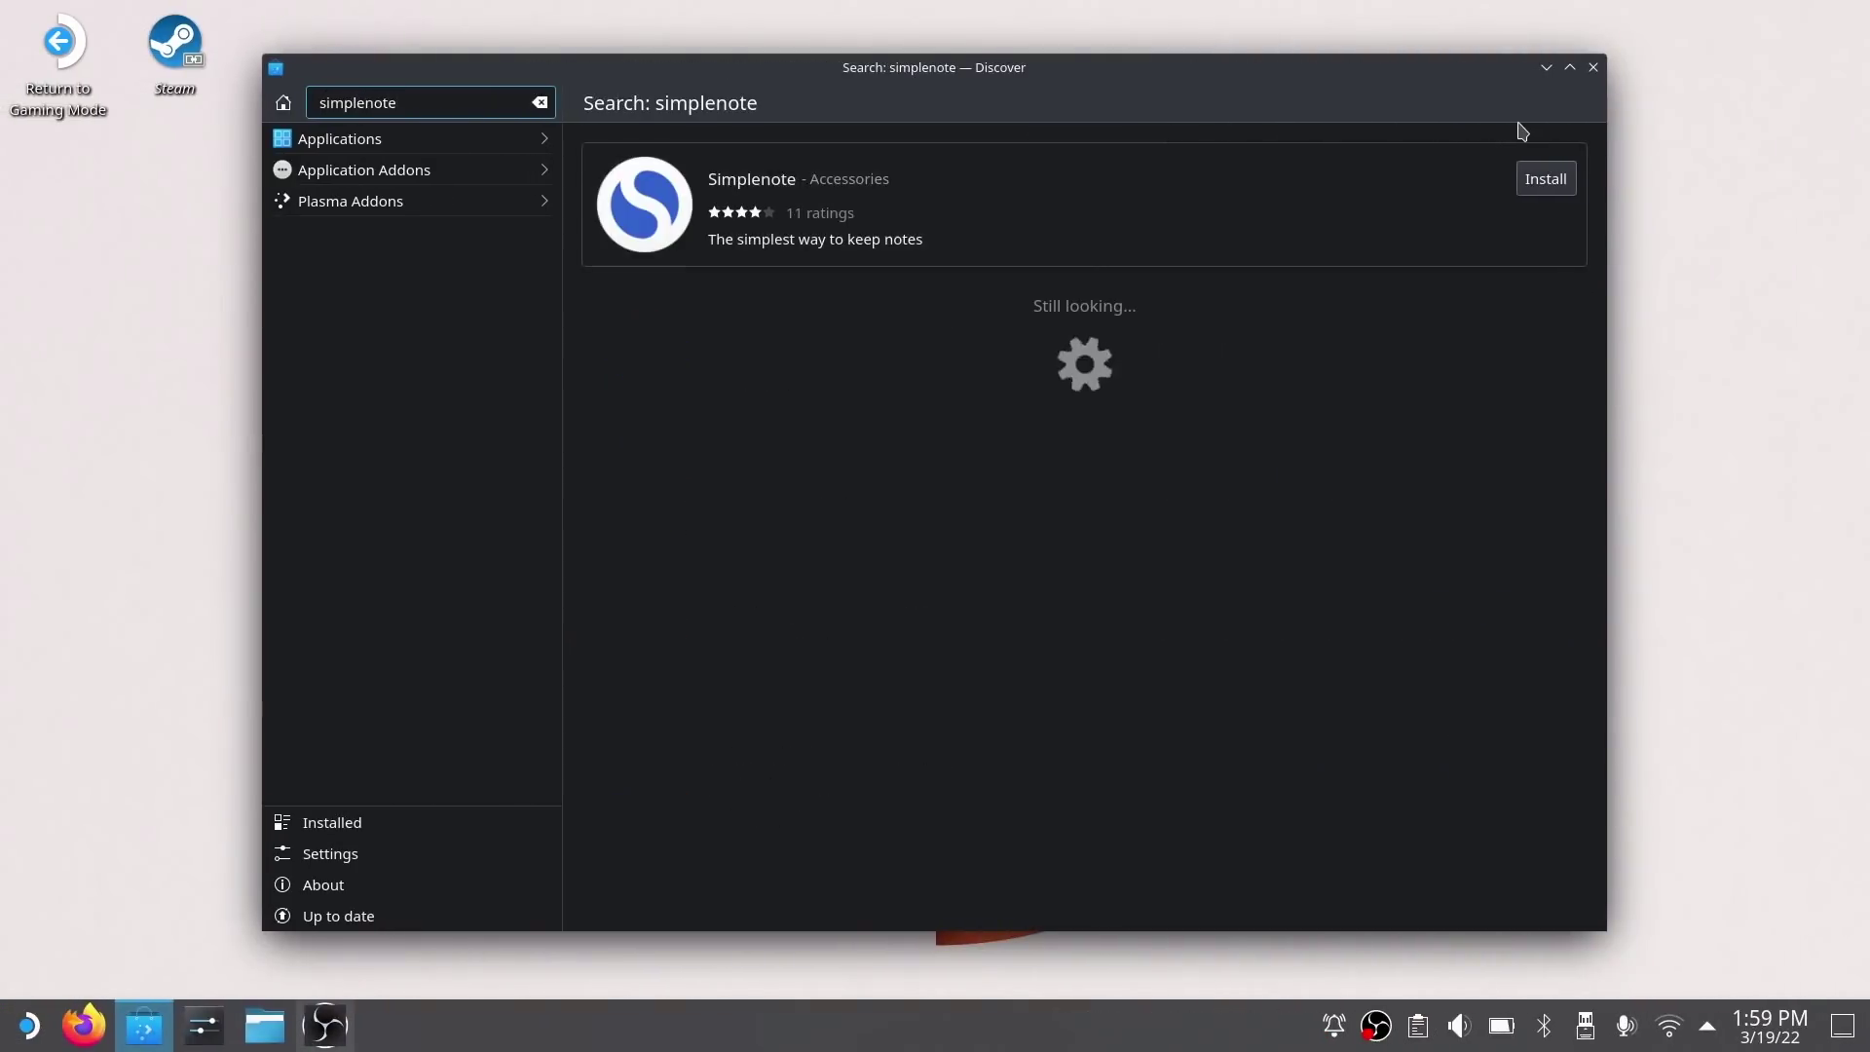
{"action": "left_click", "coordinate": [808, 205]}
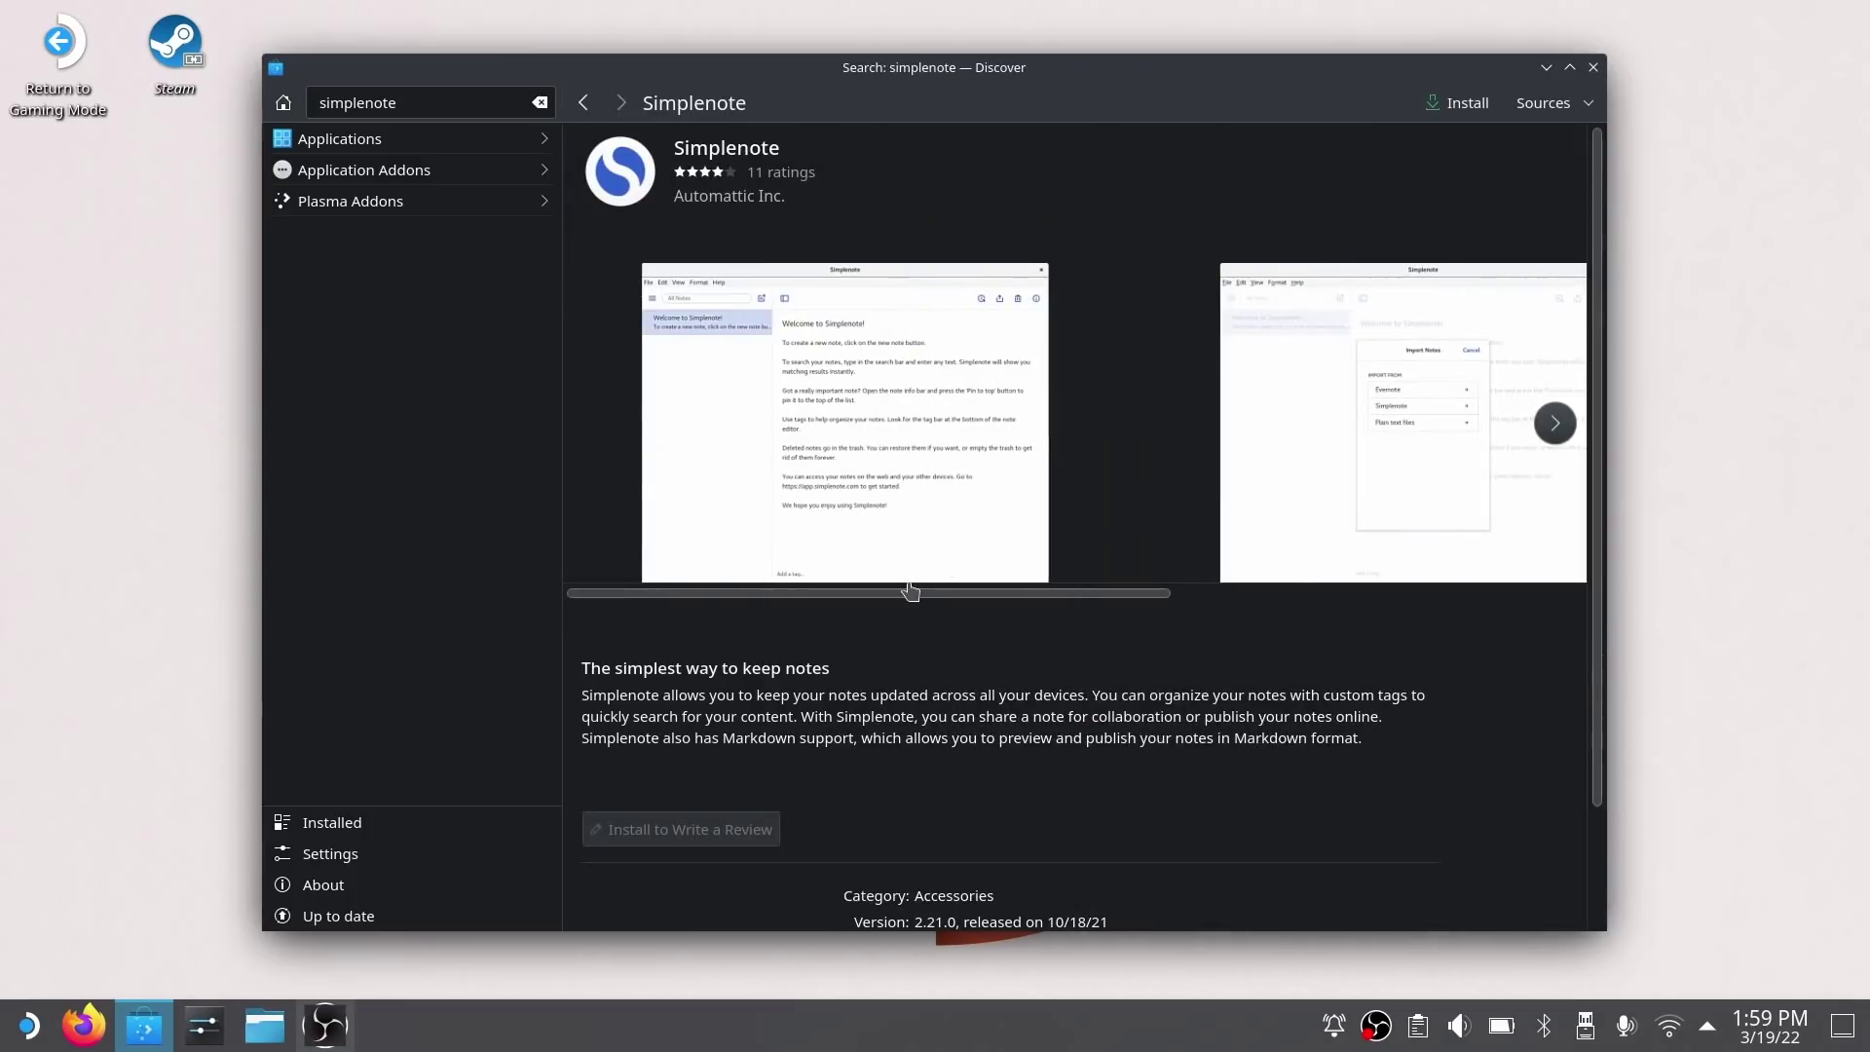
{"action": "scroll", "coordinate": [911, 589], "scroll_direction": "right", "scroll_amount": 5}
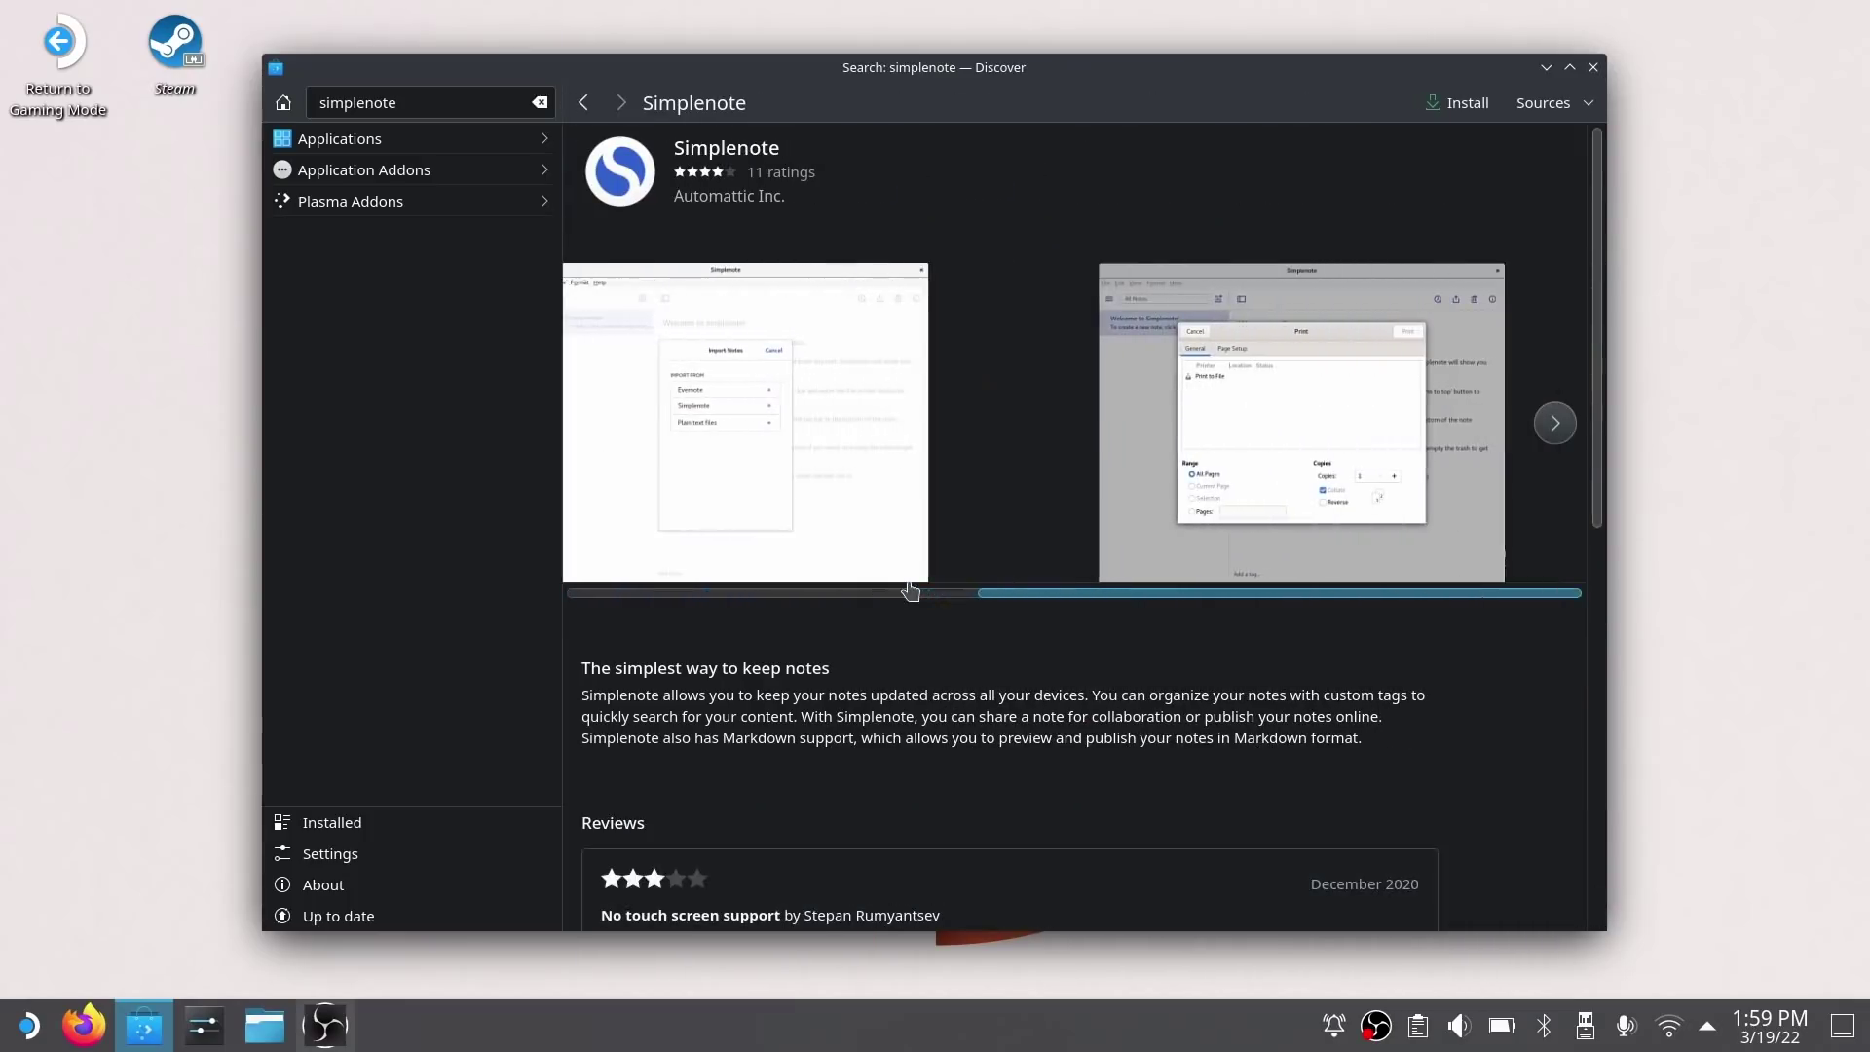
{"action": "scroll", "coordinate": [911, 589], "scroll_direction": "left", "scroll_amount": 5}
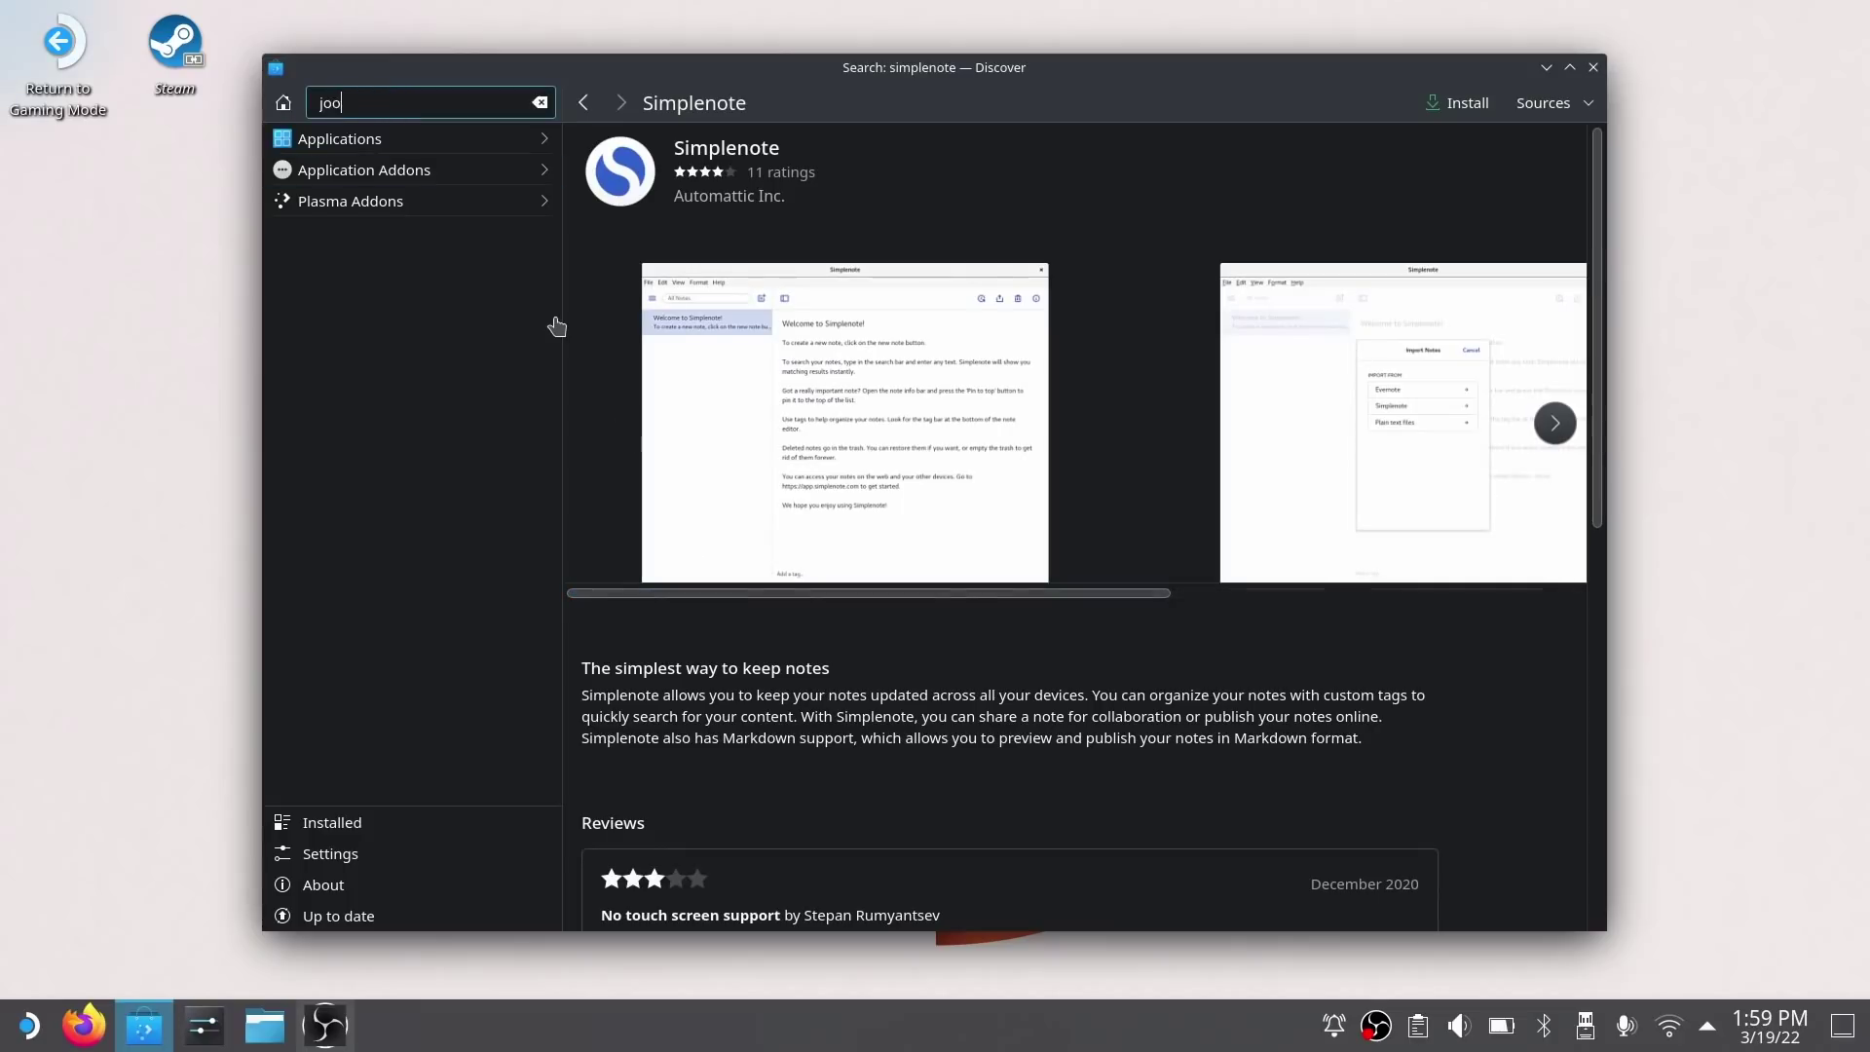
- Search for joplin, then open the Ark archiving tool's page
{"action": "type", "text": "n"}
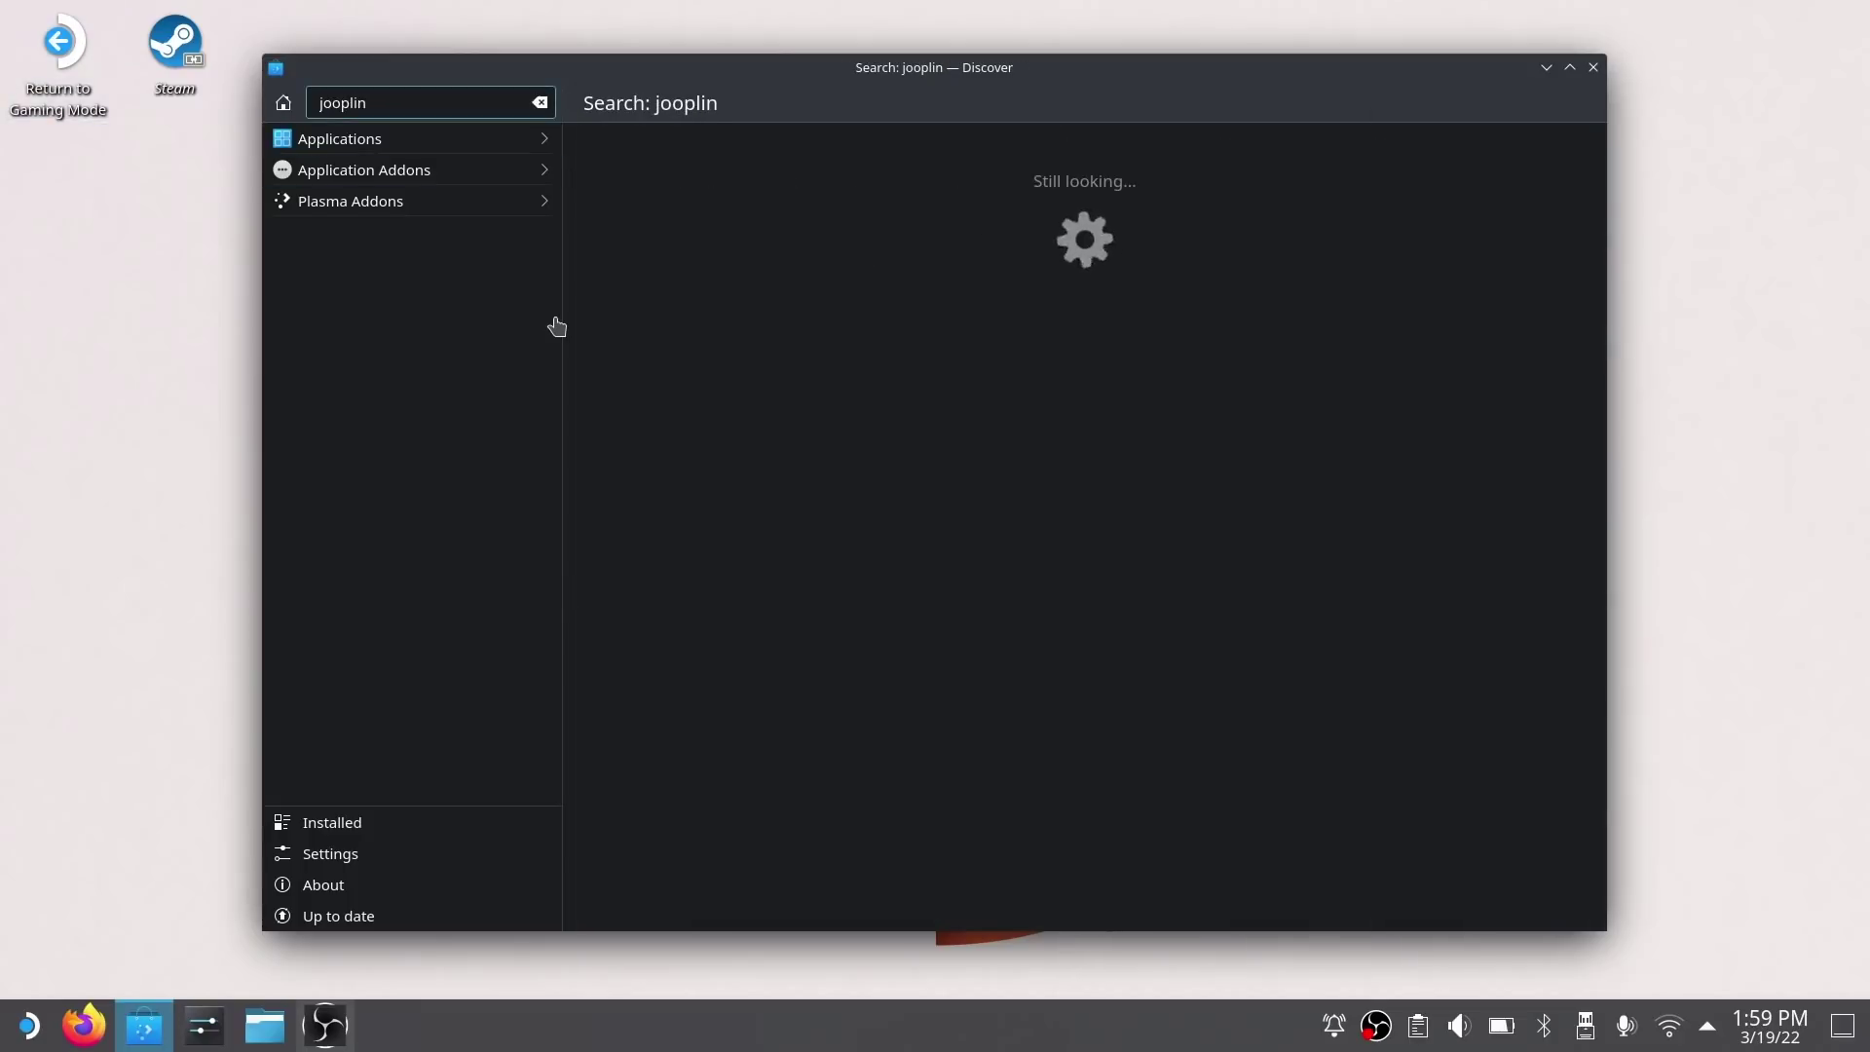
{"action": "key", "text": "Delete"}
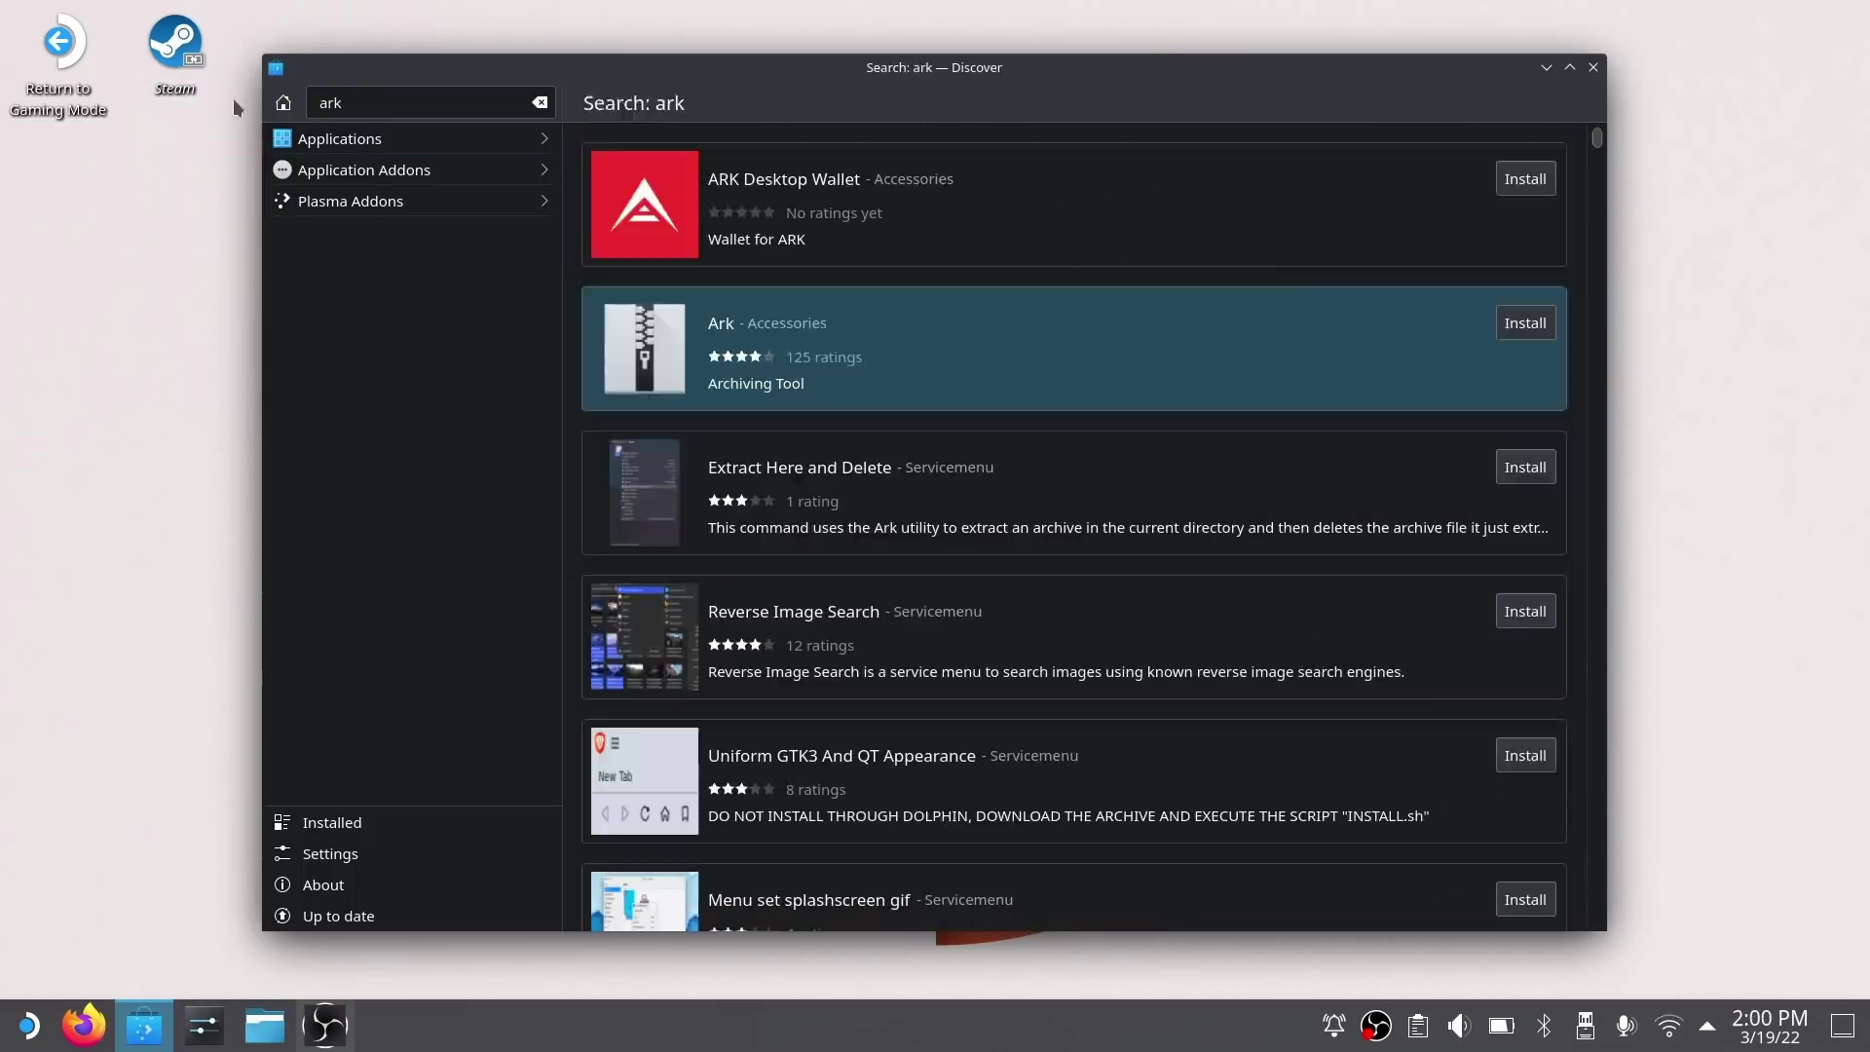
{"action": "left_click", "coordinate": [1057, 375]}
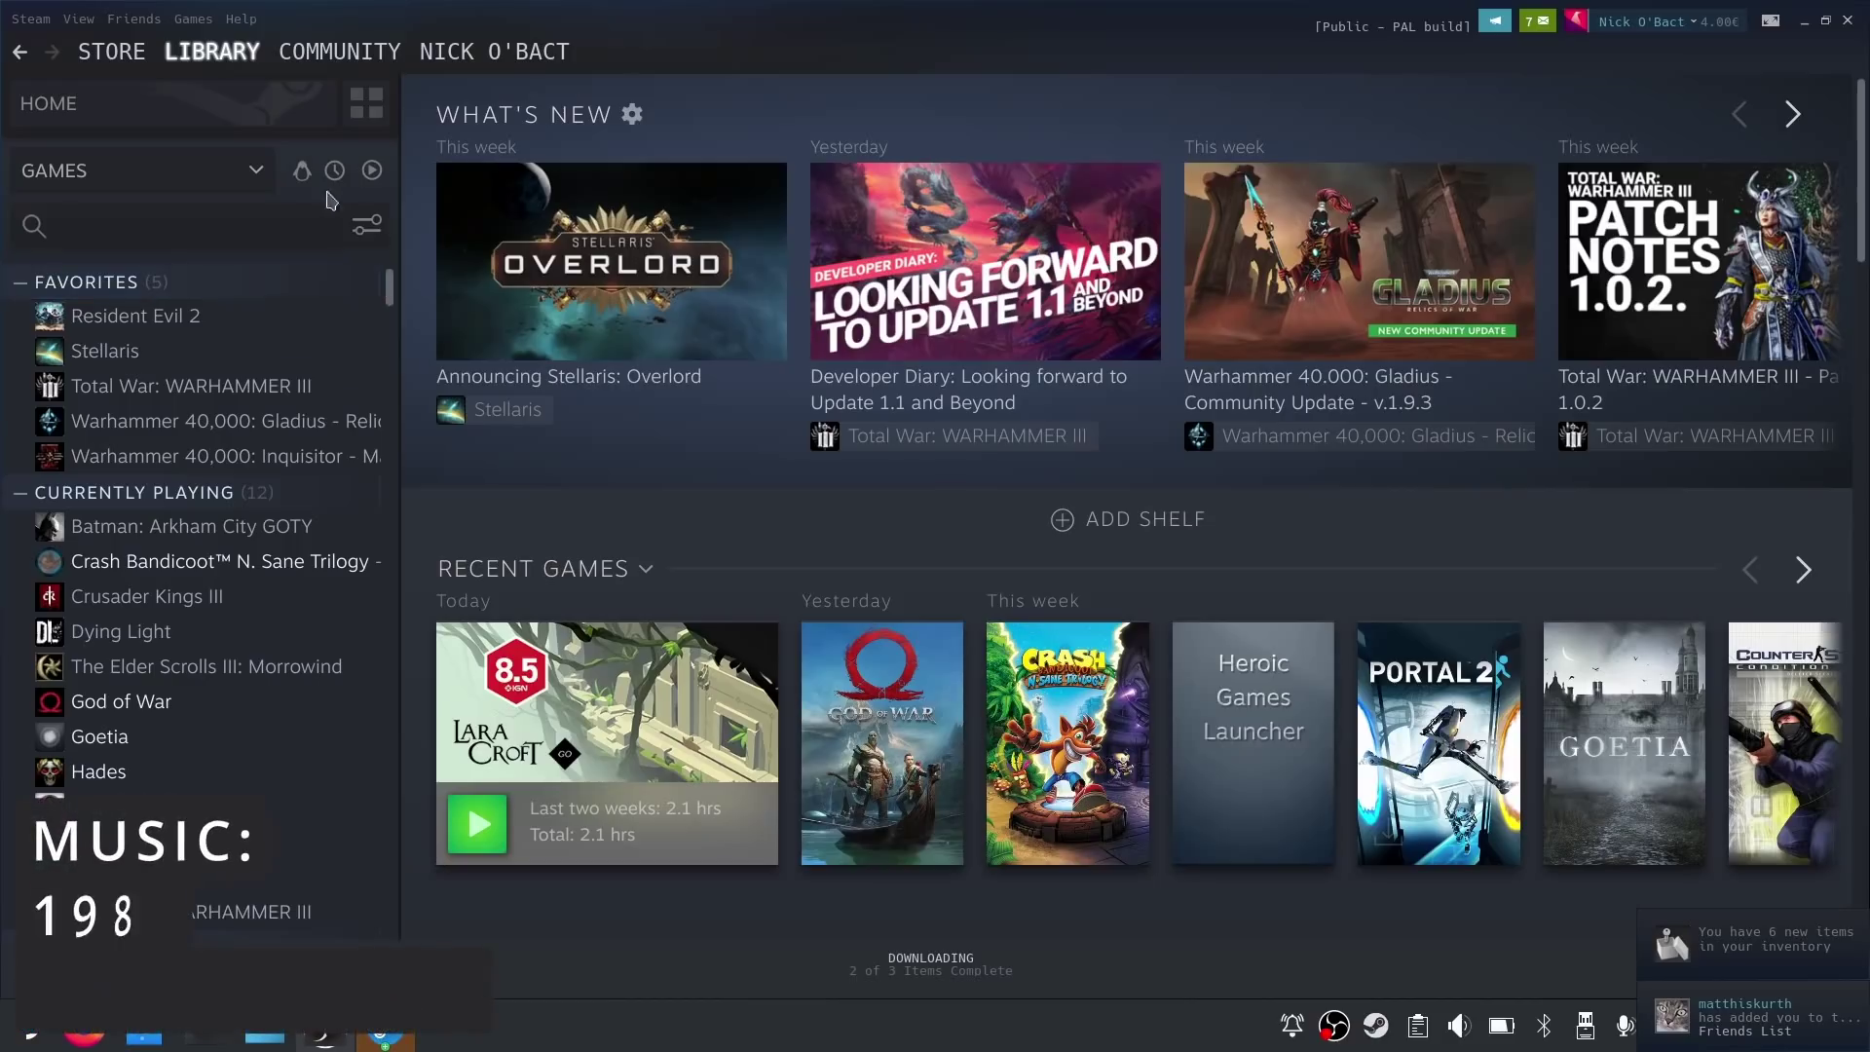
- Check the Steam library's GAMES categories, scroll its game list, then scroll Heroic's library grid
{"action": "left_click", "coordinate": [251, 173]}
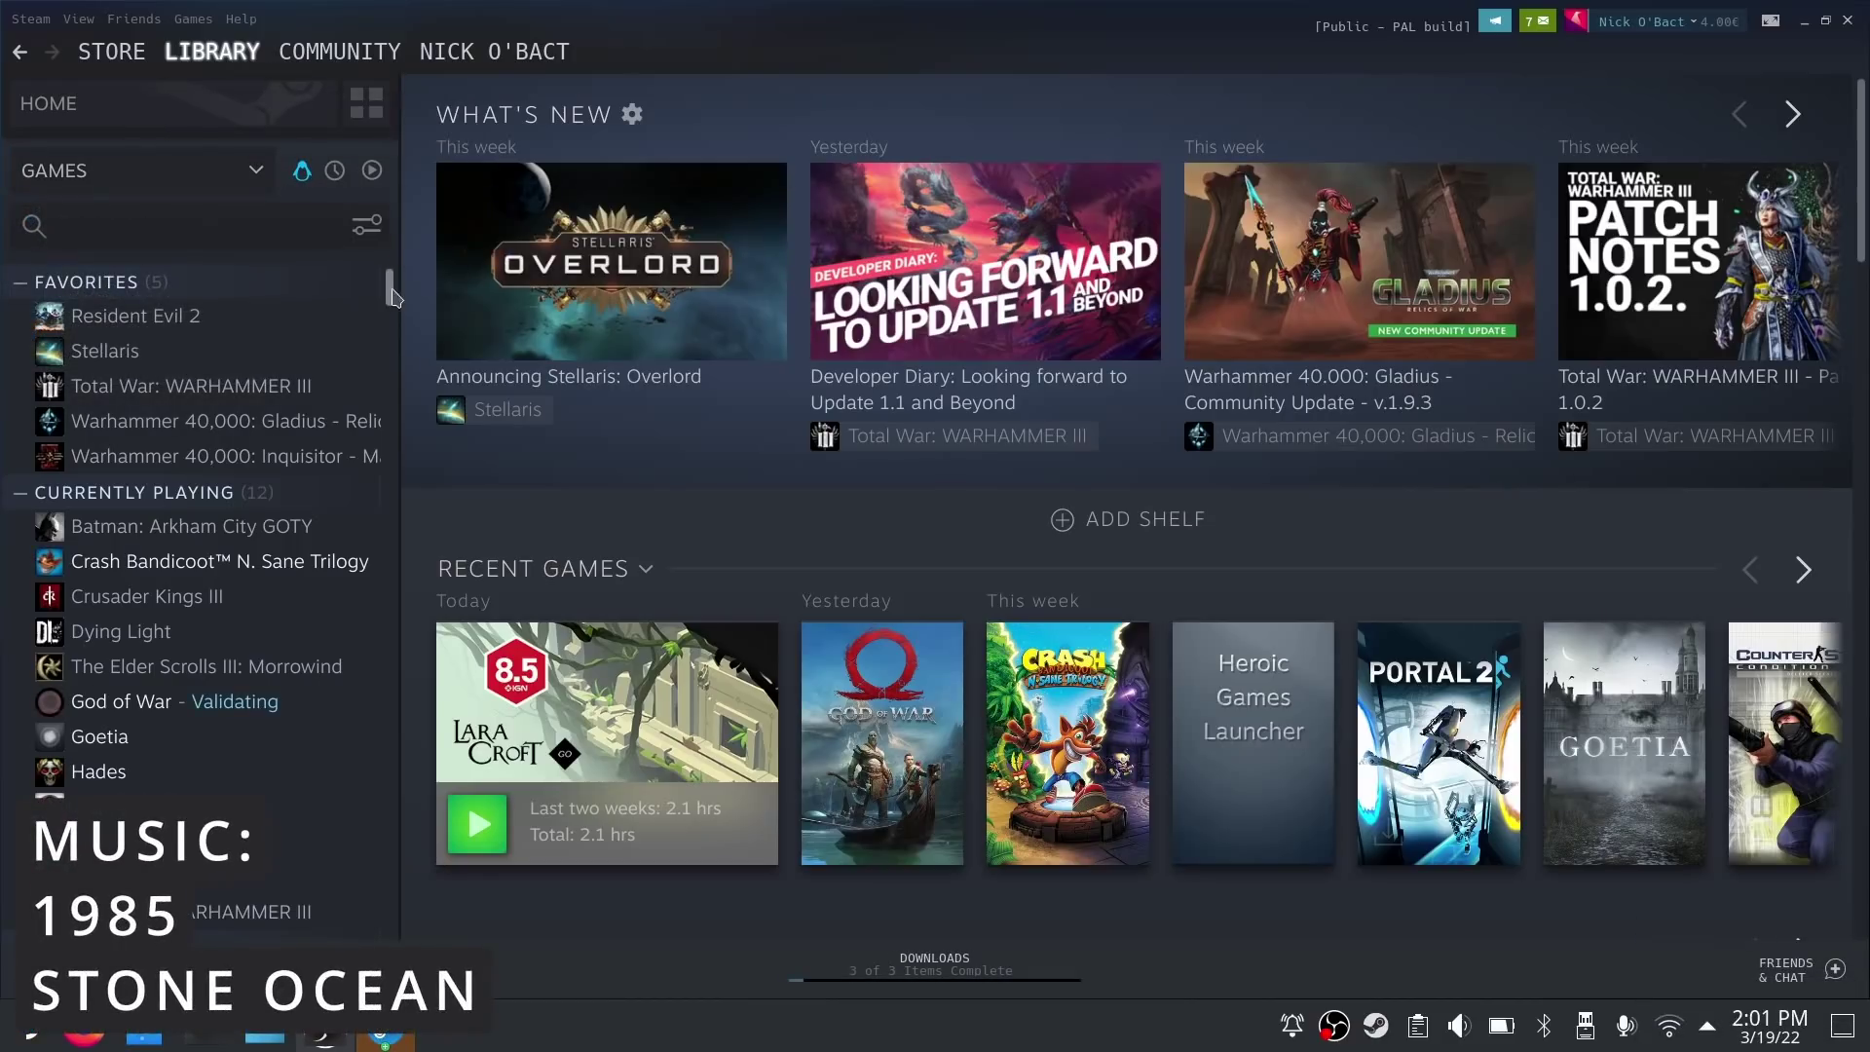
{"action": "left_click_drag", "start_coordinate": [387, 288], "coordinate": [388, 375]}
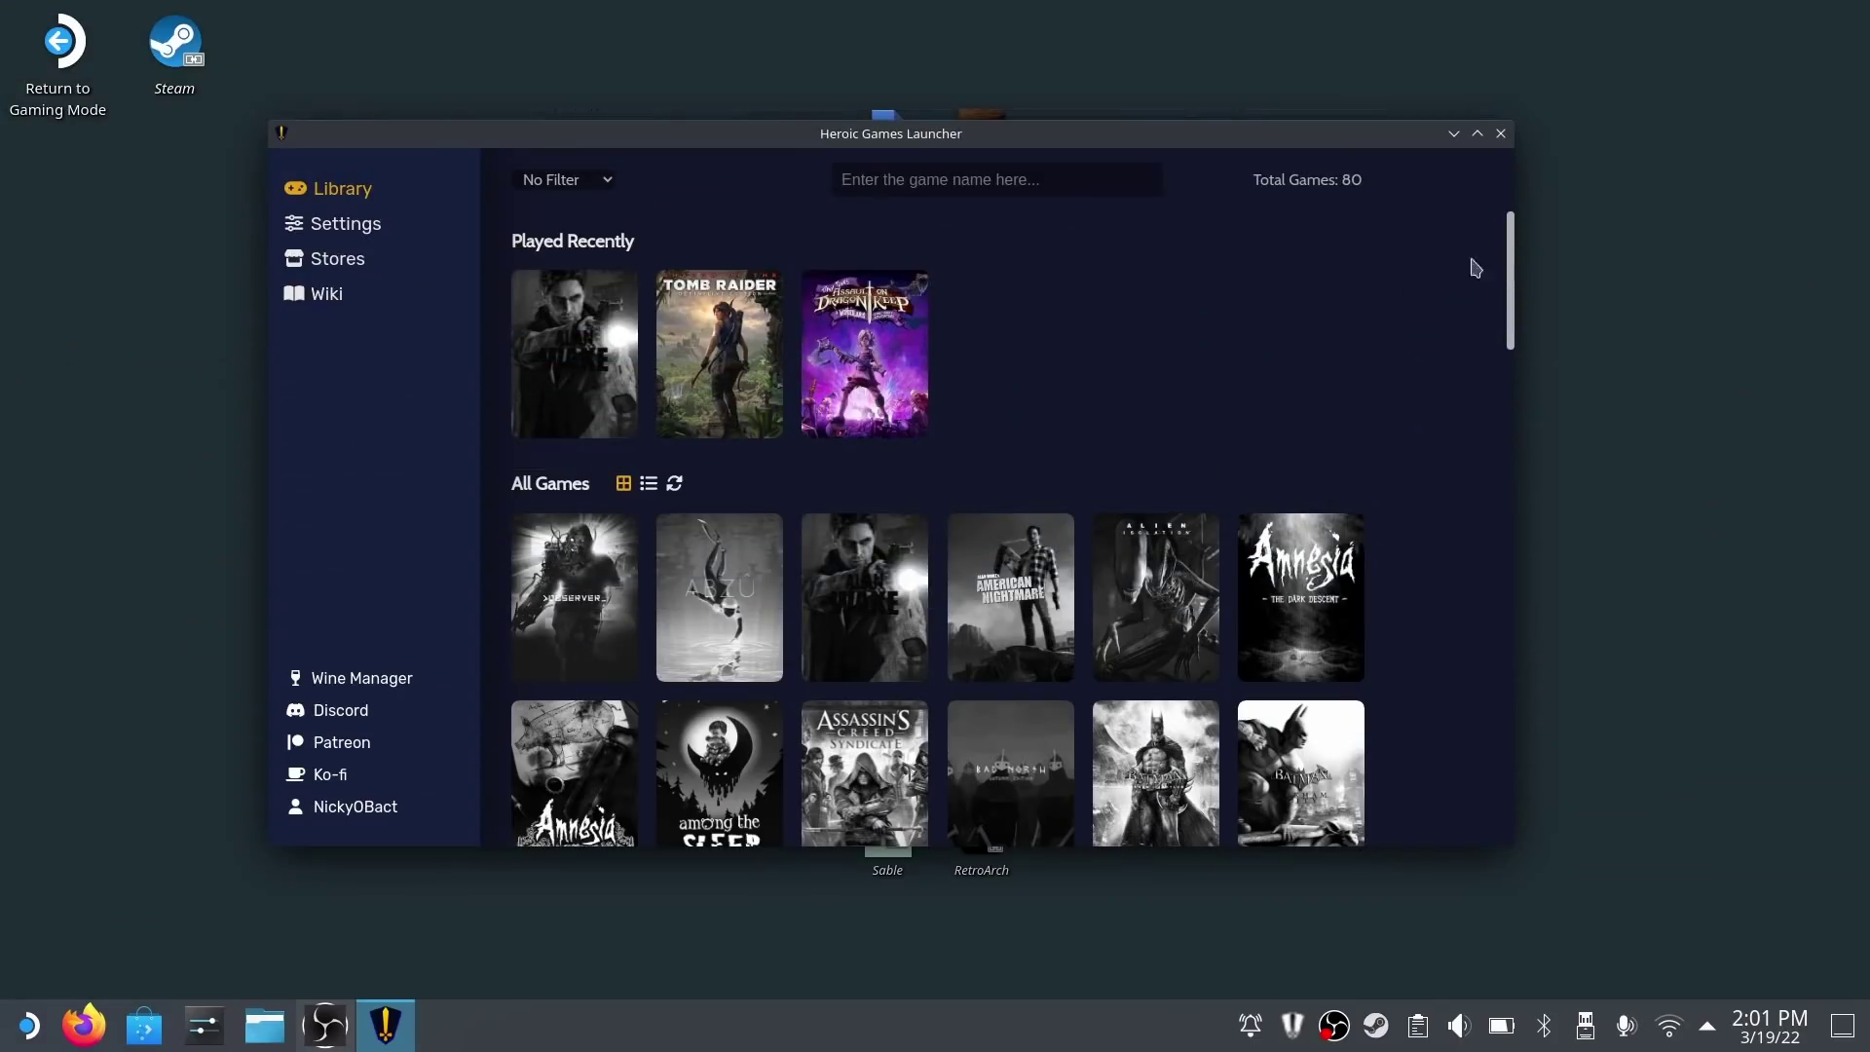
{"action": "left_click_drag", "start_coordinate": [1513, 238], "coordinate": [1475, 421]}
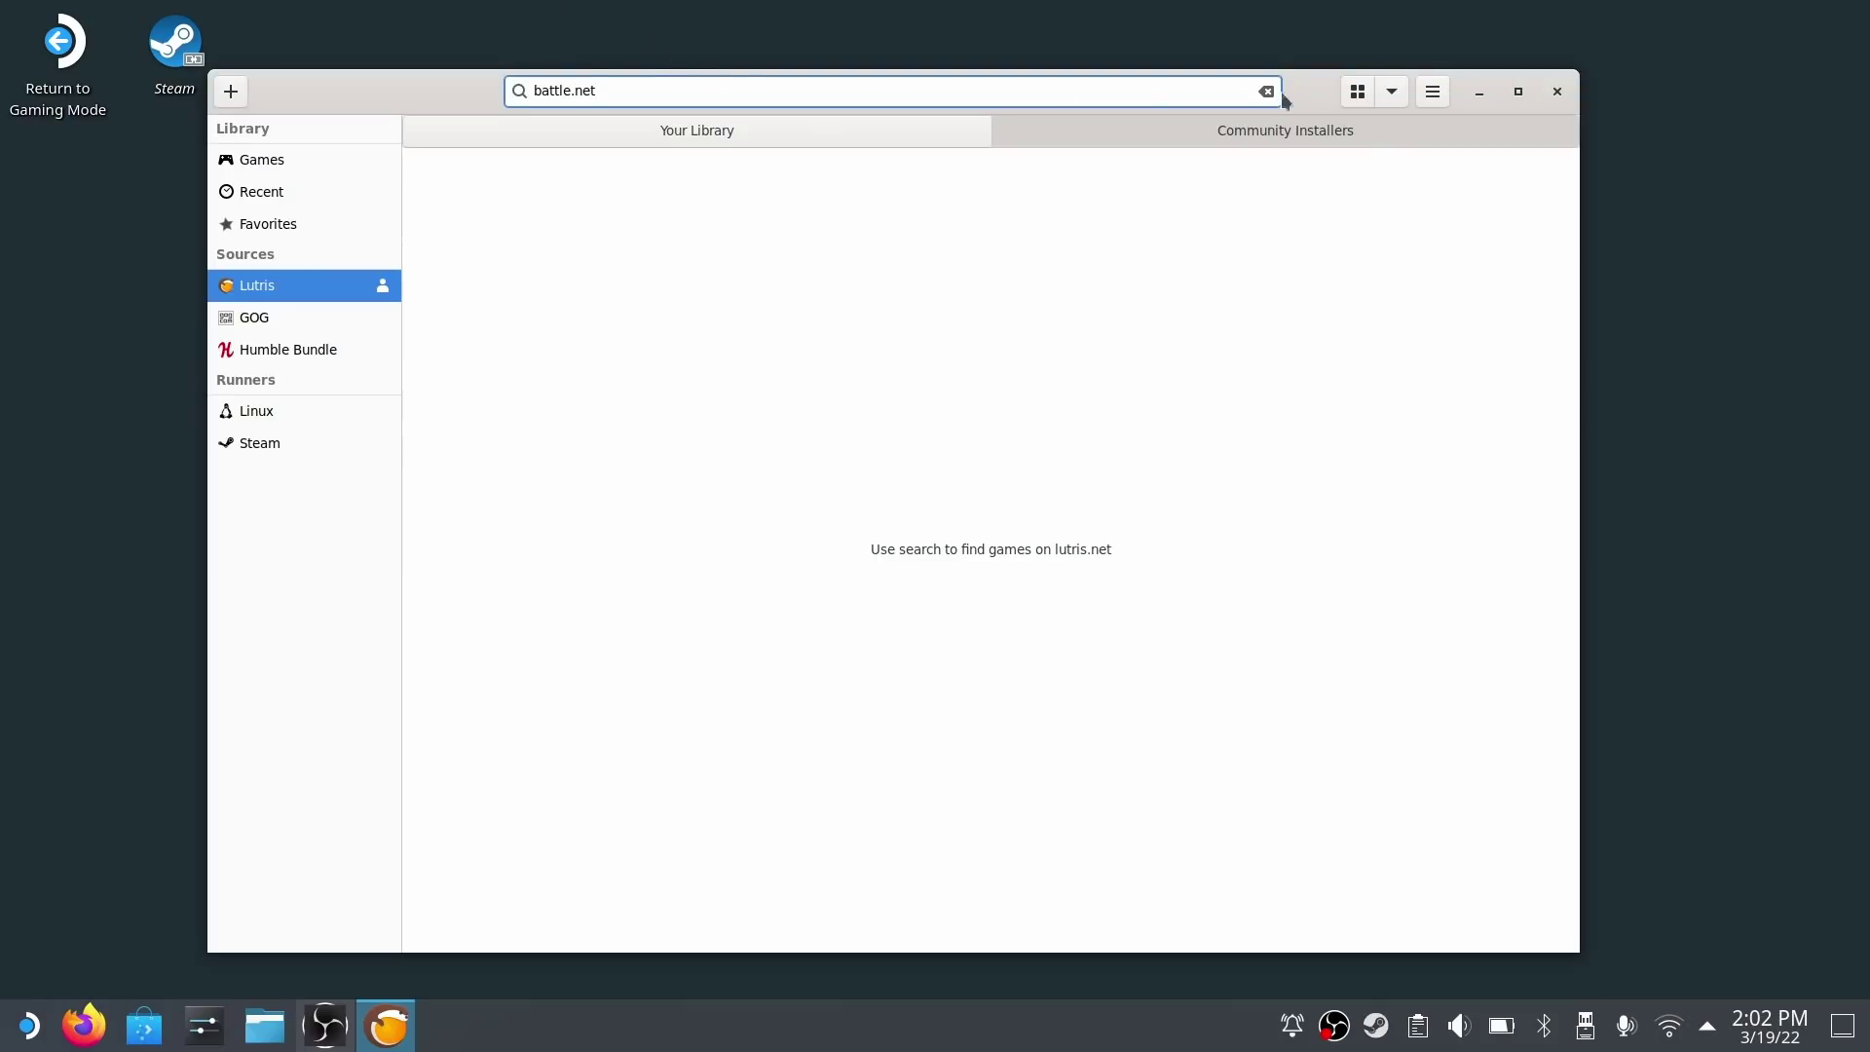
- Install Blizzard Battle.net with the Standard script into the suggested battlenet folder, and acknowledge the Wine warning
{"action": "left_click", "coordinate": [519, 200]}
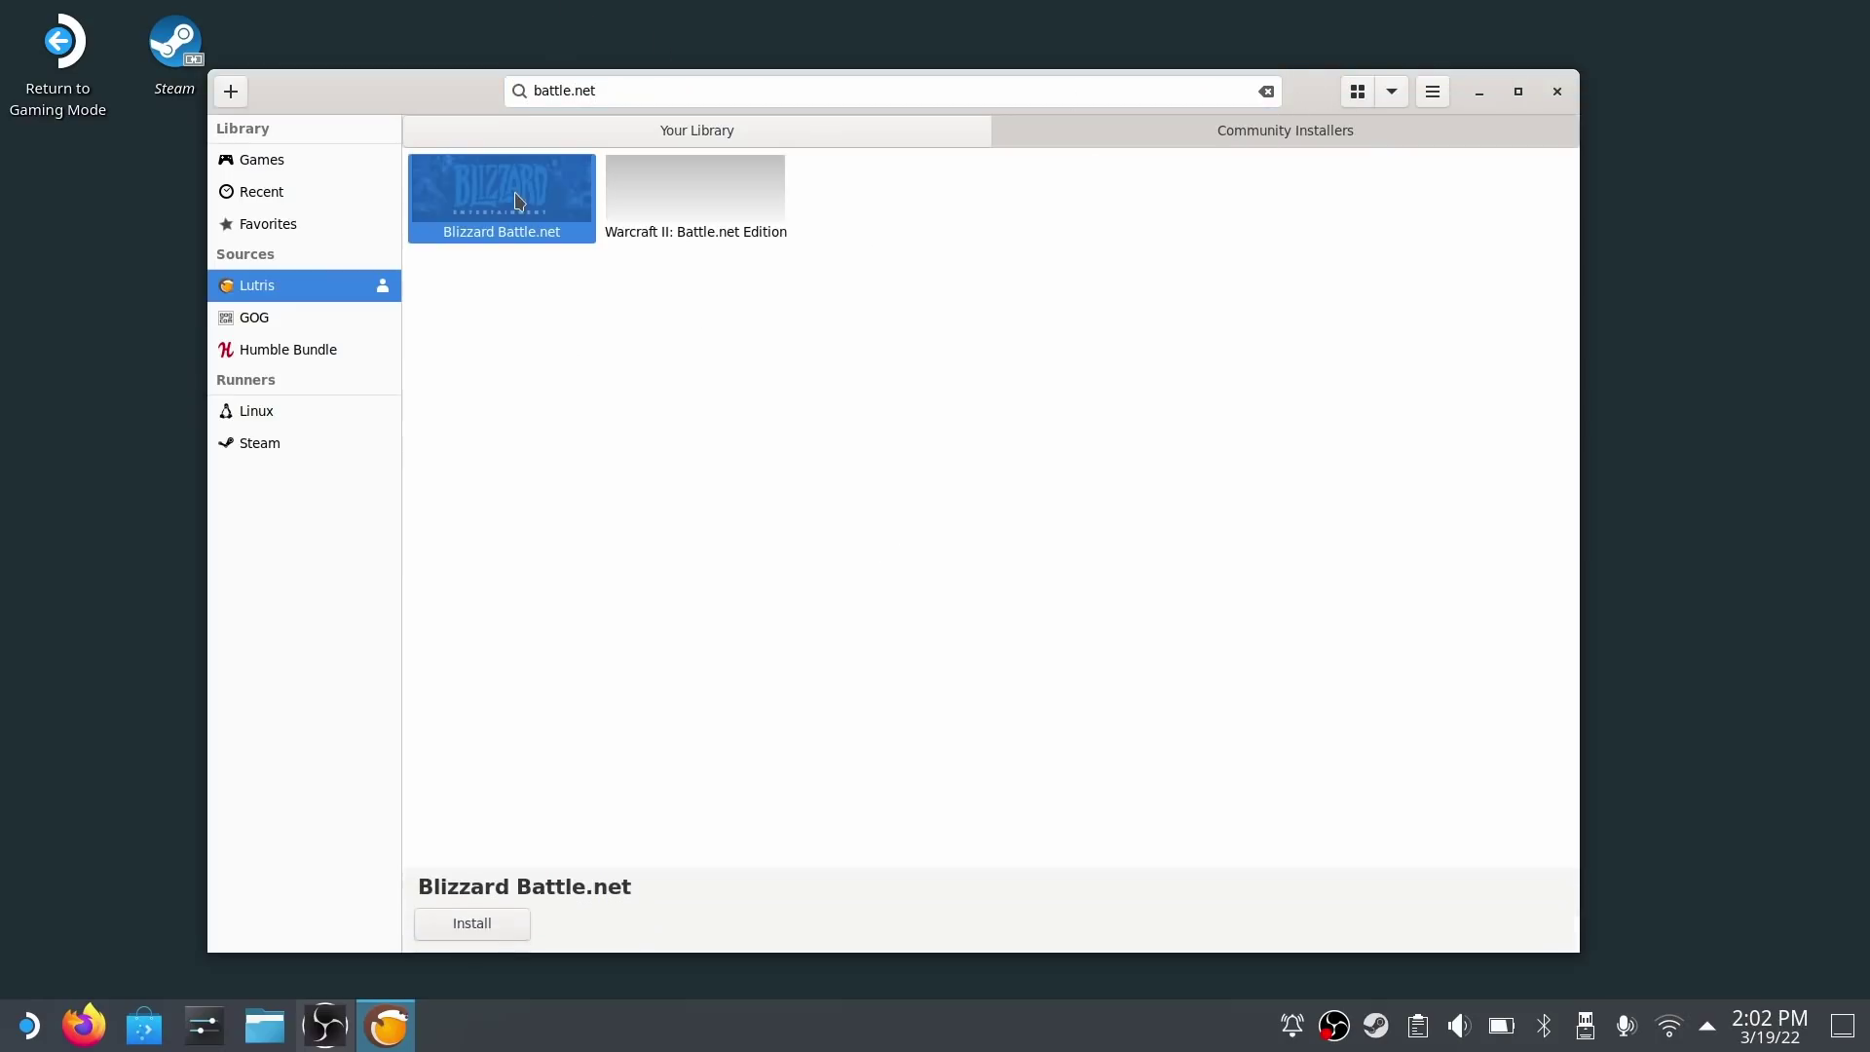
{"action": "left_click", "coordinate": [493, 926]}
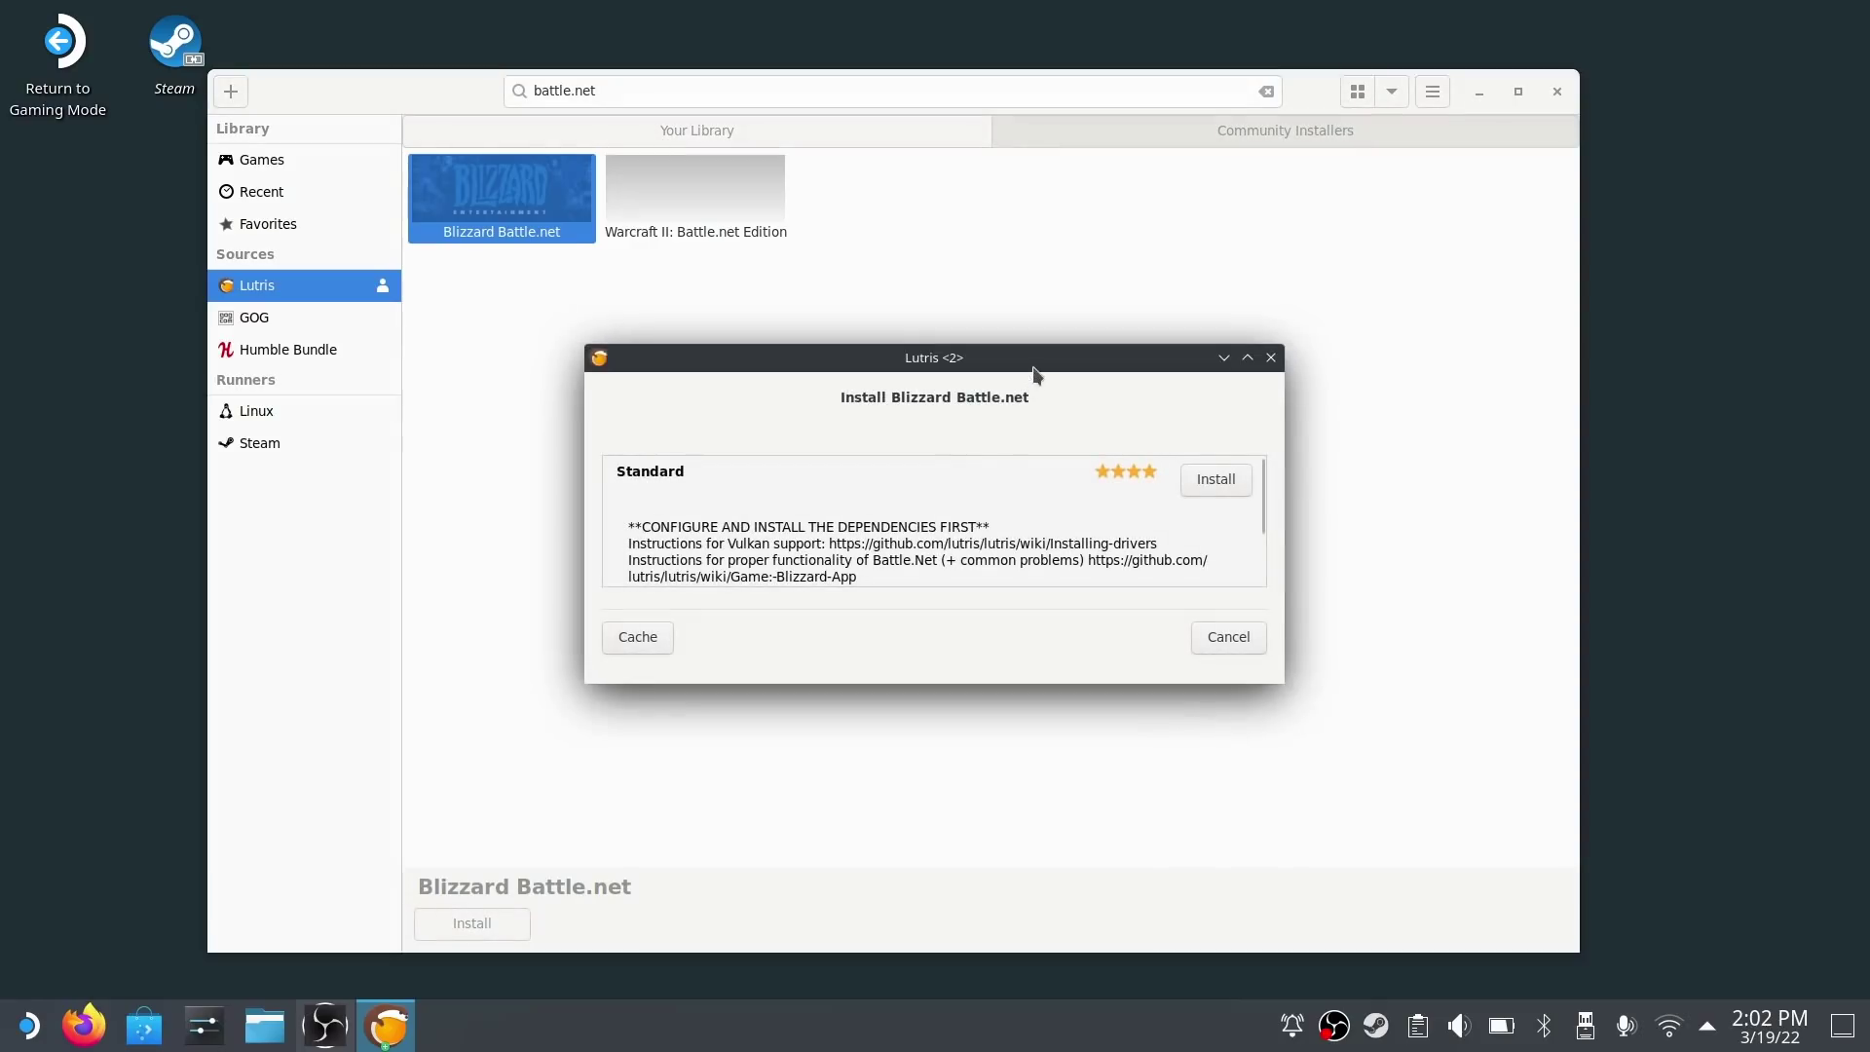
{"action": "scroll", "coordinate": [1207, 518], "scroll_direction": "down", "scroll_amount": 3}
{"action": "scroll", "coordinate": [1206, 518], "scroll_direction": "up", "scroll_amount": 3}
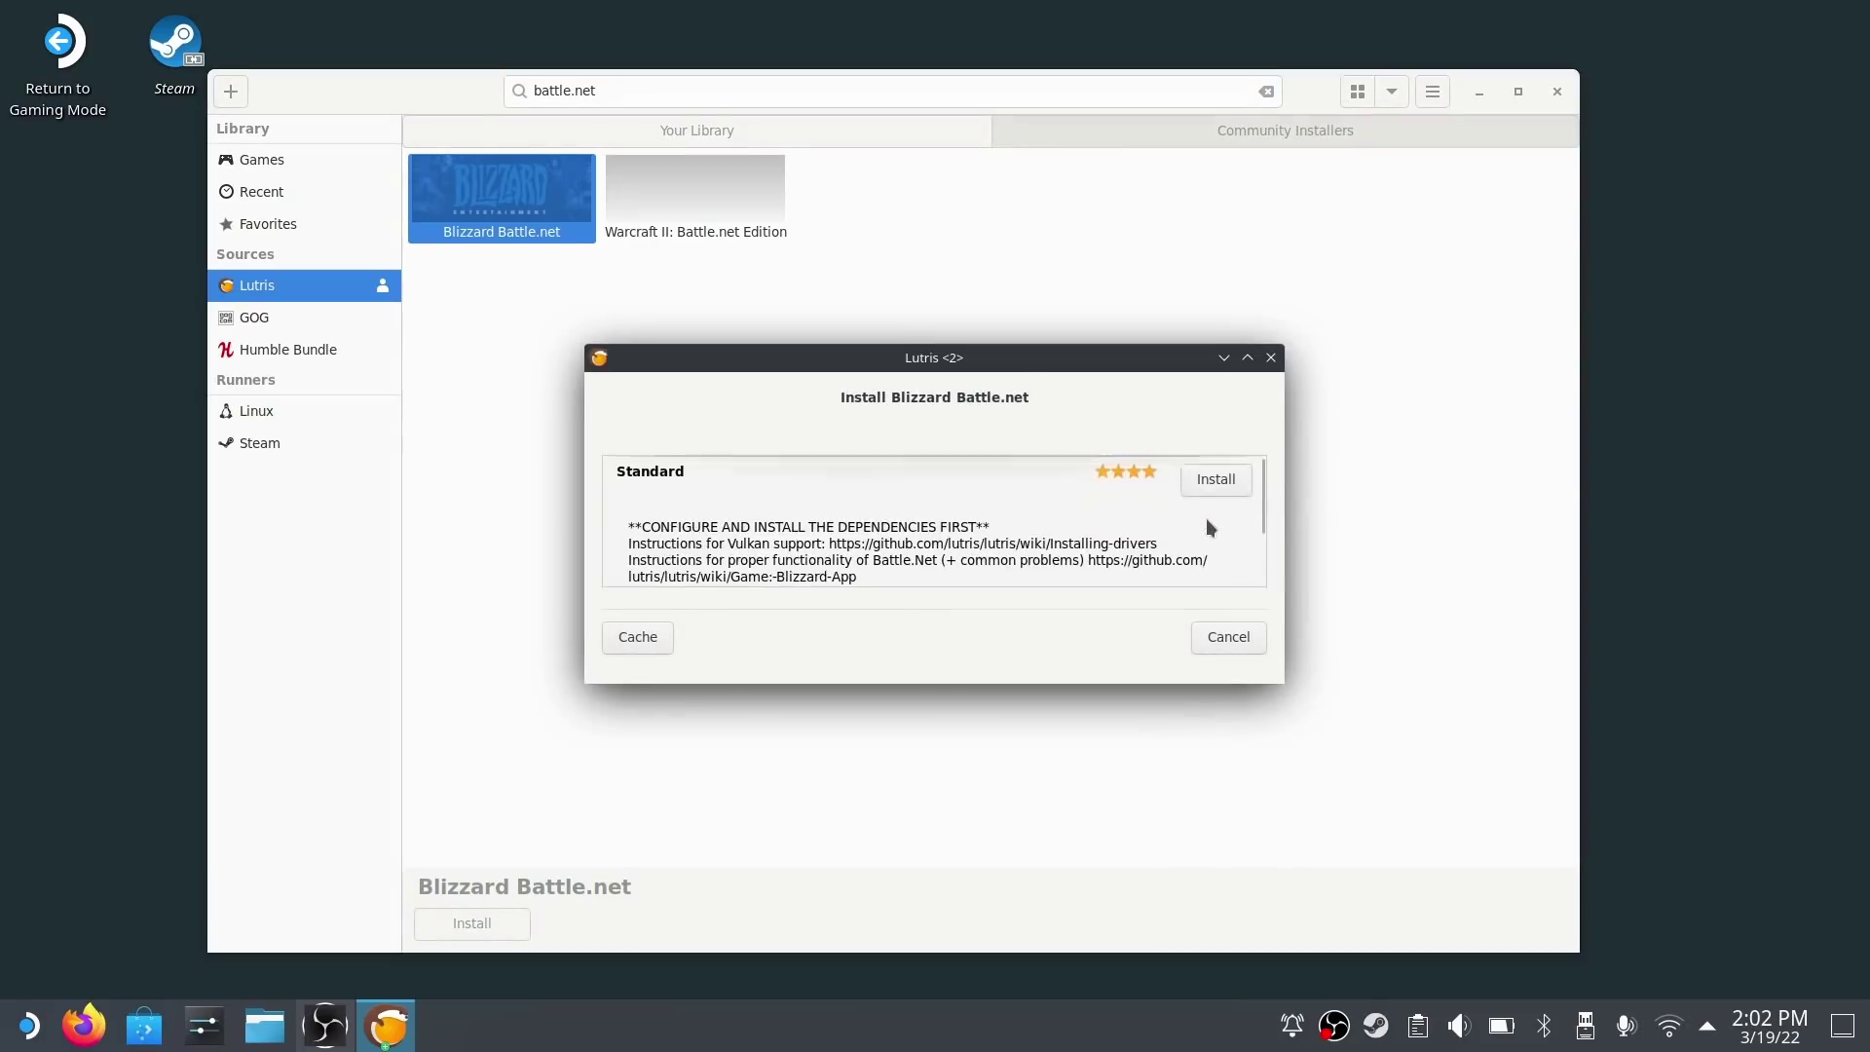
{"action": "left_click", "coordinate": [1207, 481]}
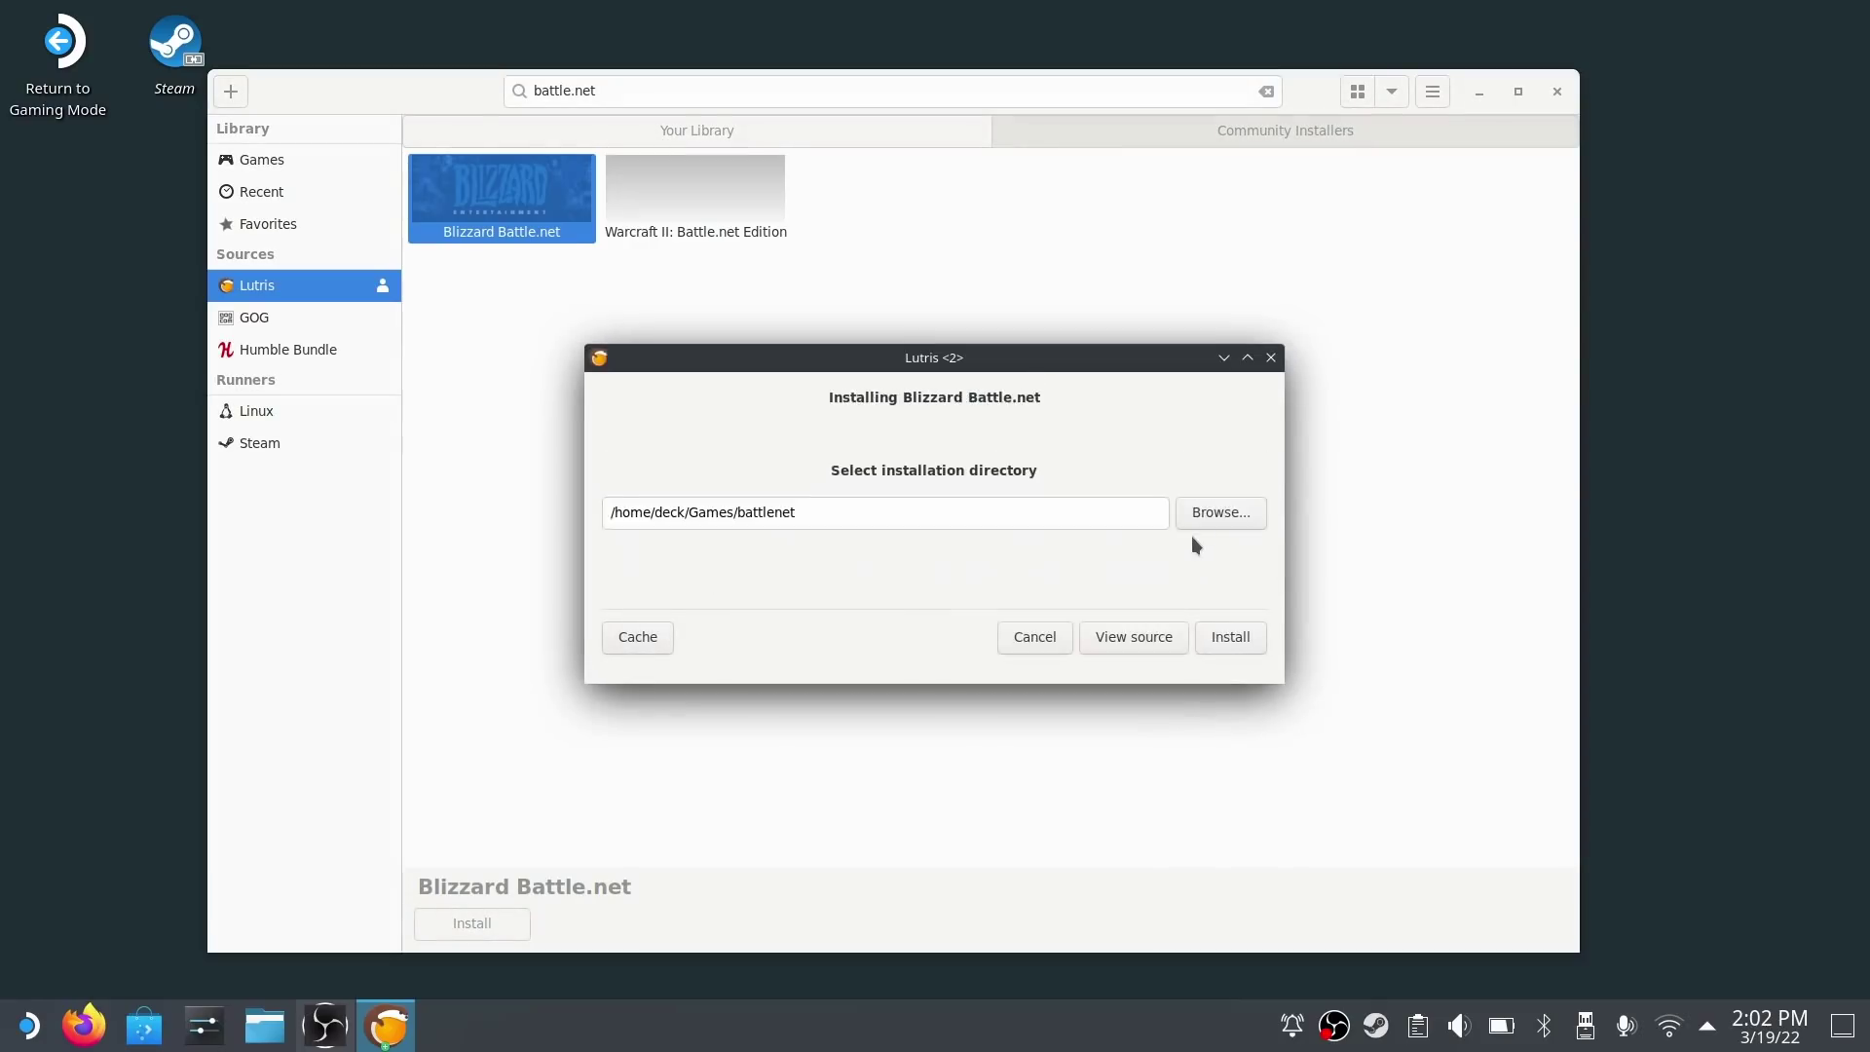
{"action": "left_click", "coordinate": [1241, 645]}
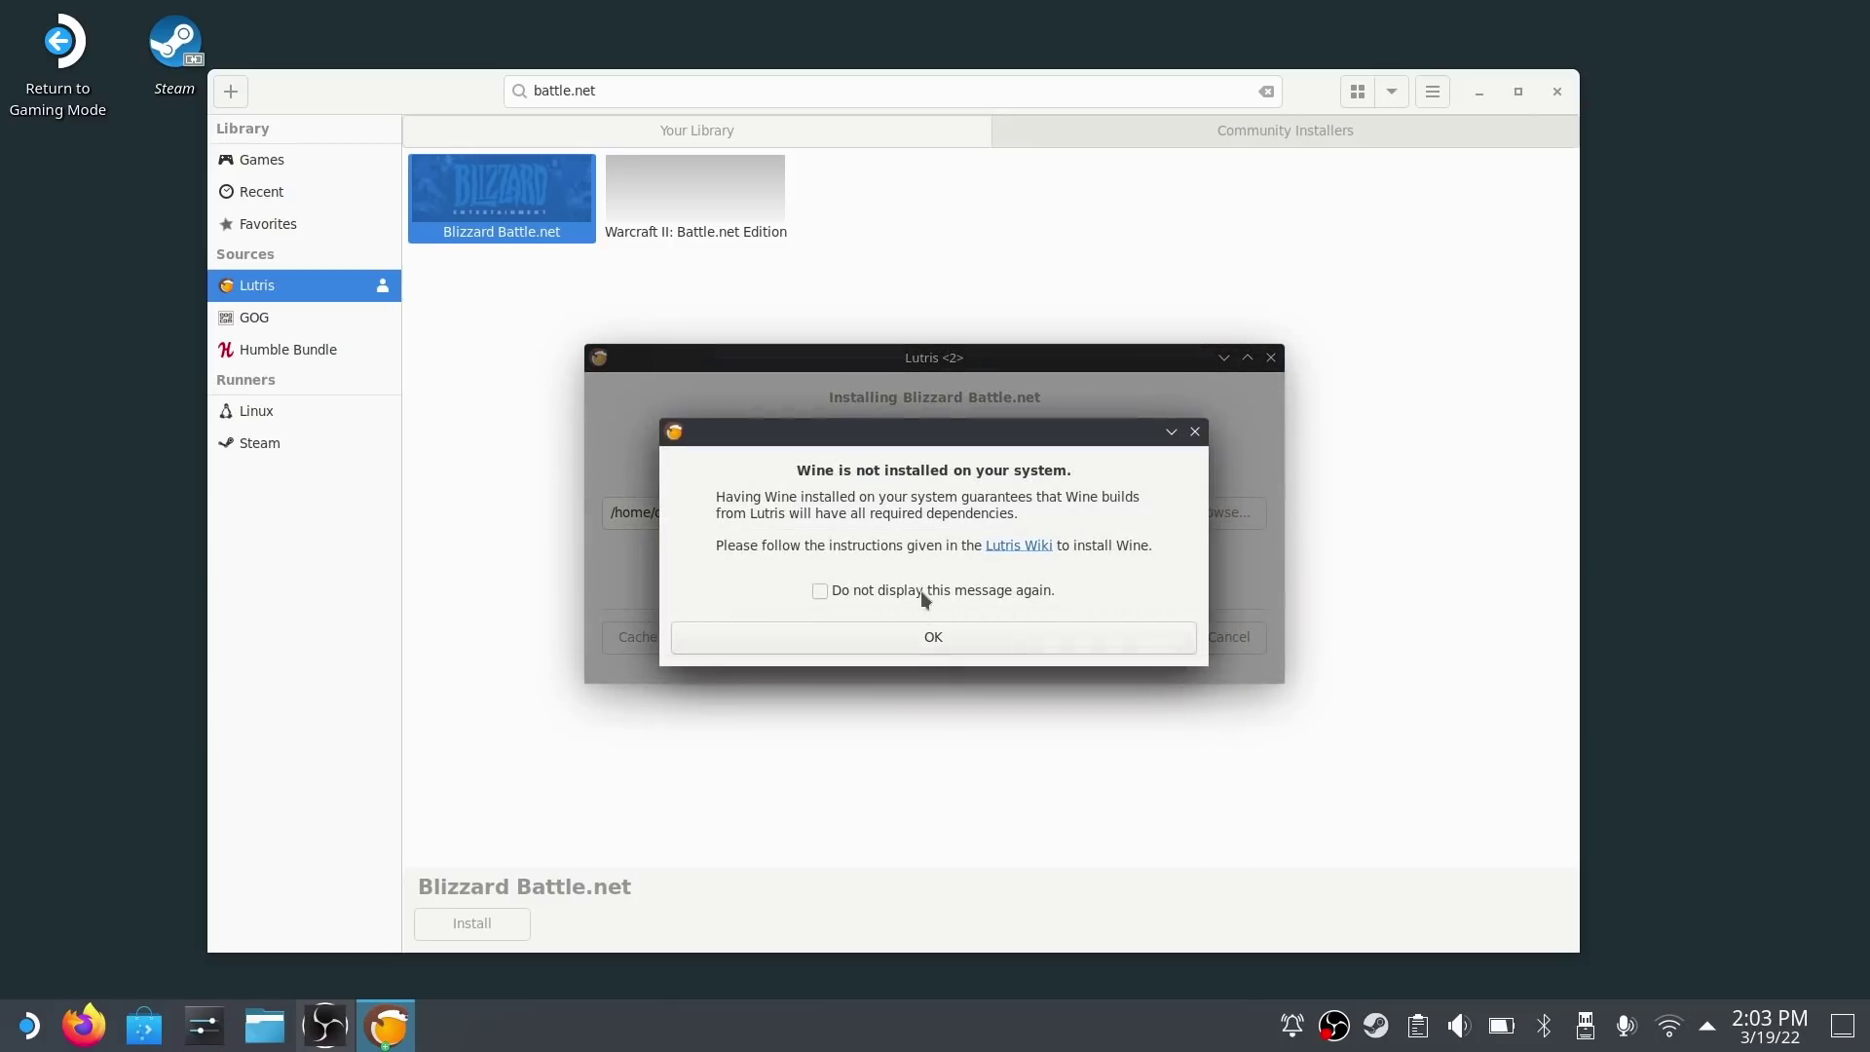
{"action": "left_click", "coordinate": [944, 641]}
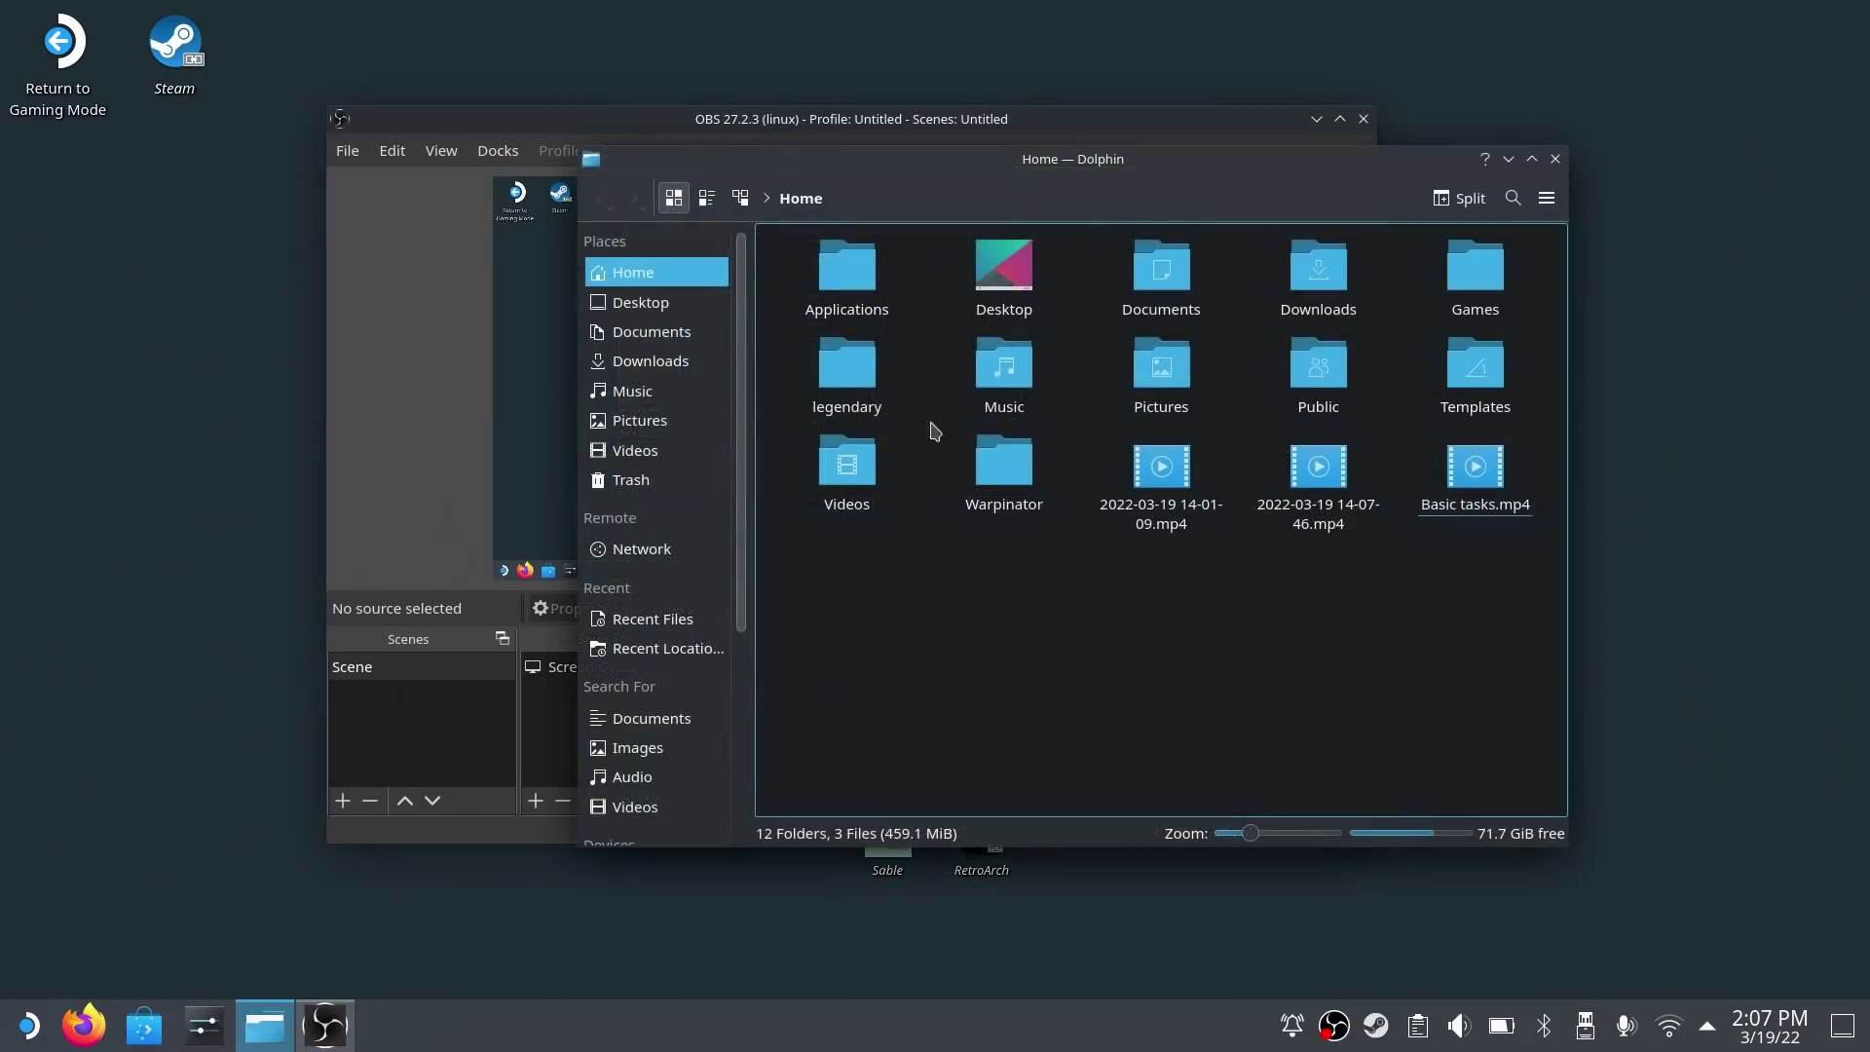
- Move Dolphin aside and minimize it, then shift the OBS window up and left
{"action": "left_click_drag", "start_coordinate": [964, 175], "coordinate": [1031, 217]}
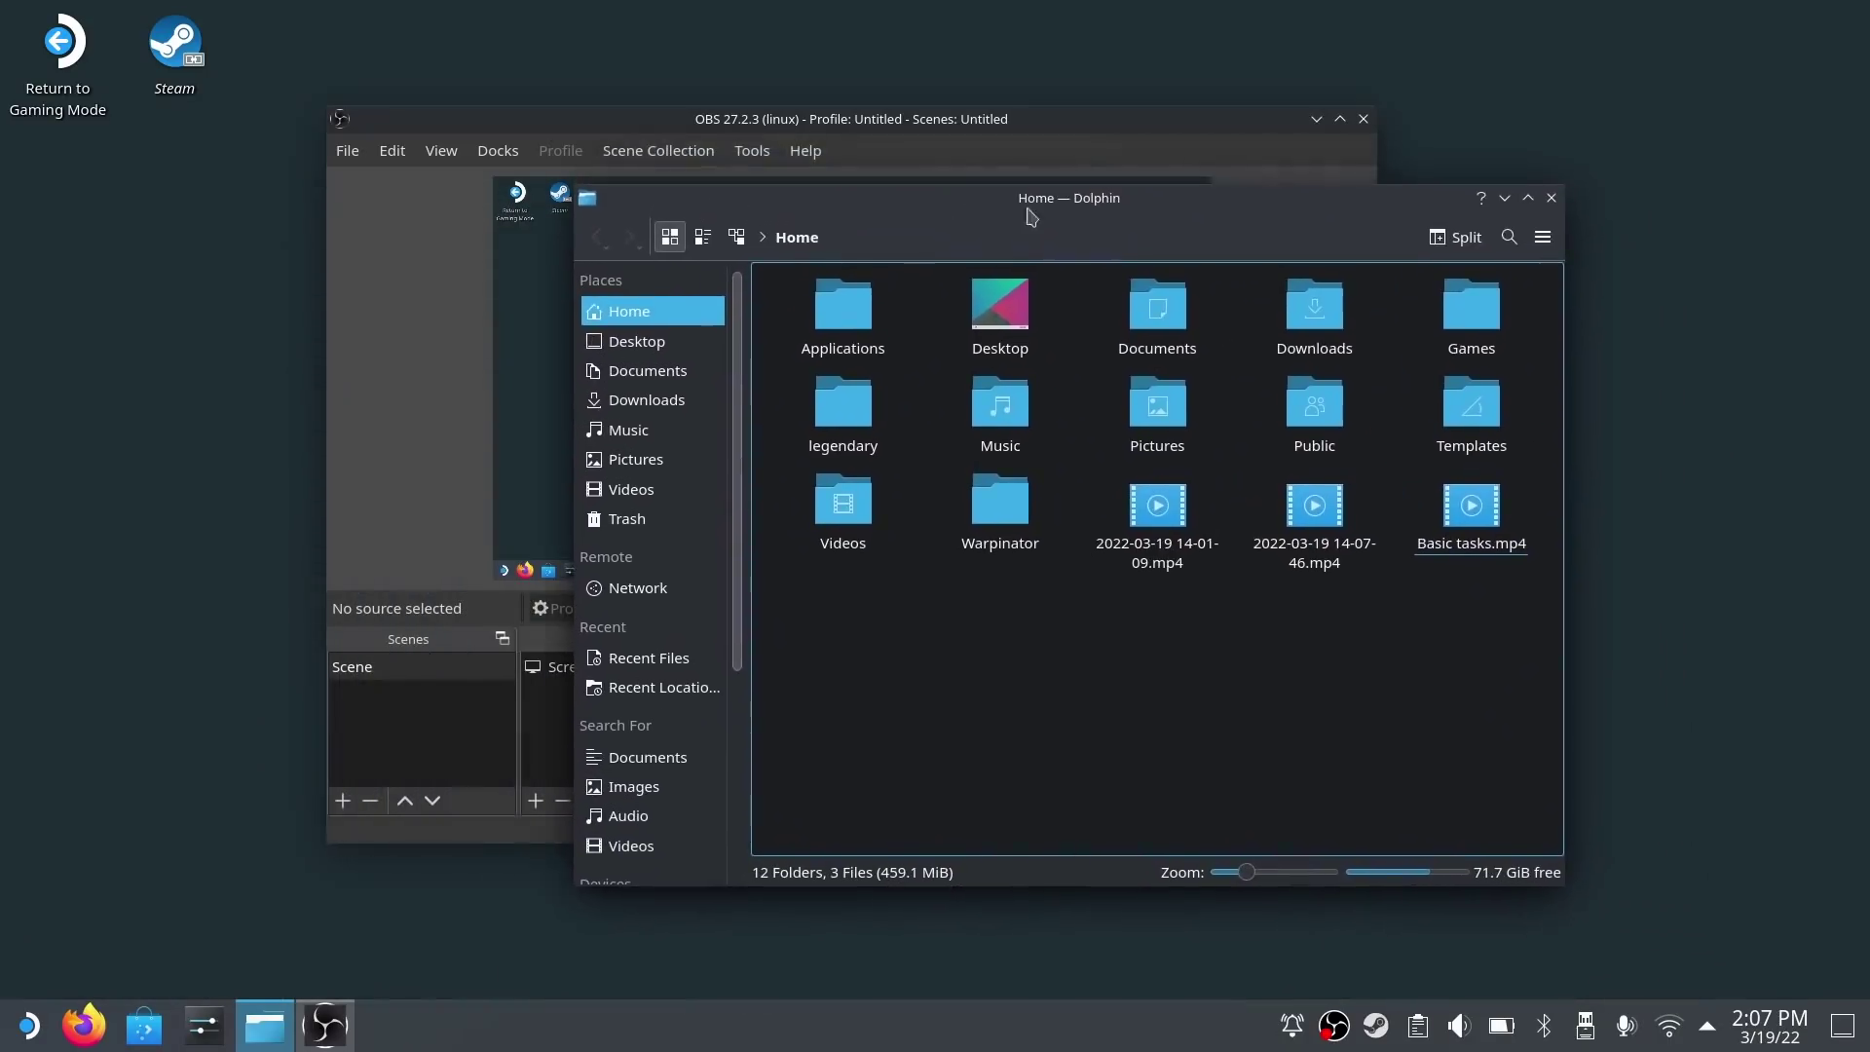
{"action": "left_click", "coordinate": [1504, 199]}
{"action": "left_click_drag", "start_coordinate": [1083, 115], "coordinate": [1029, 109]}
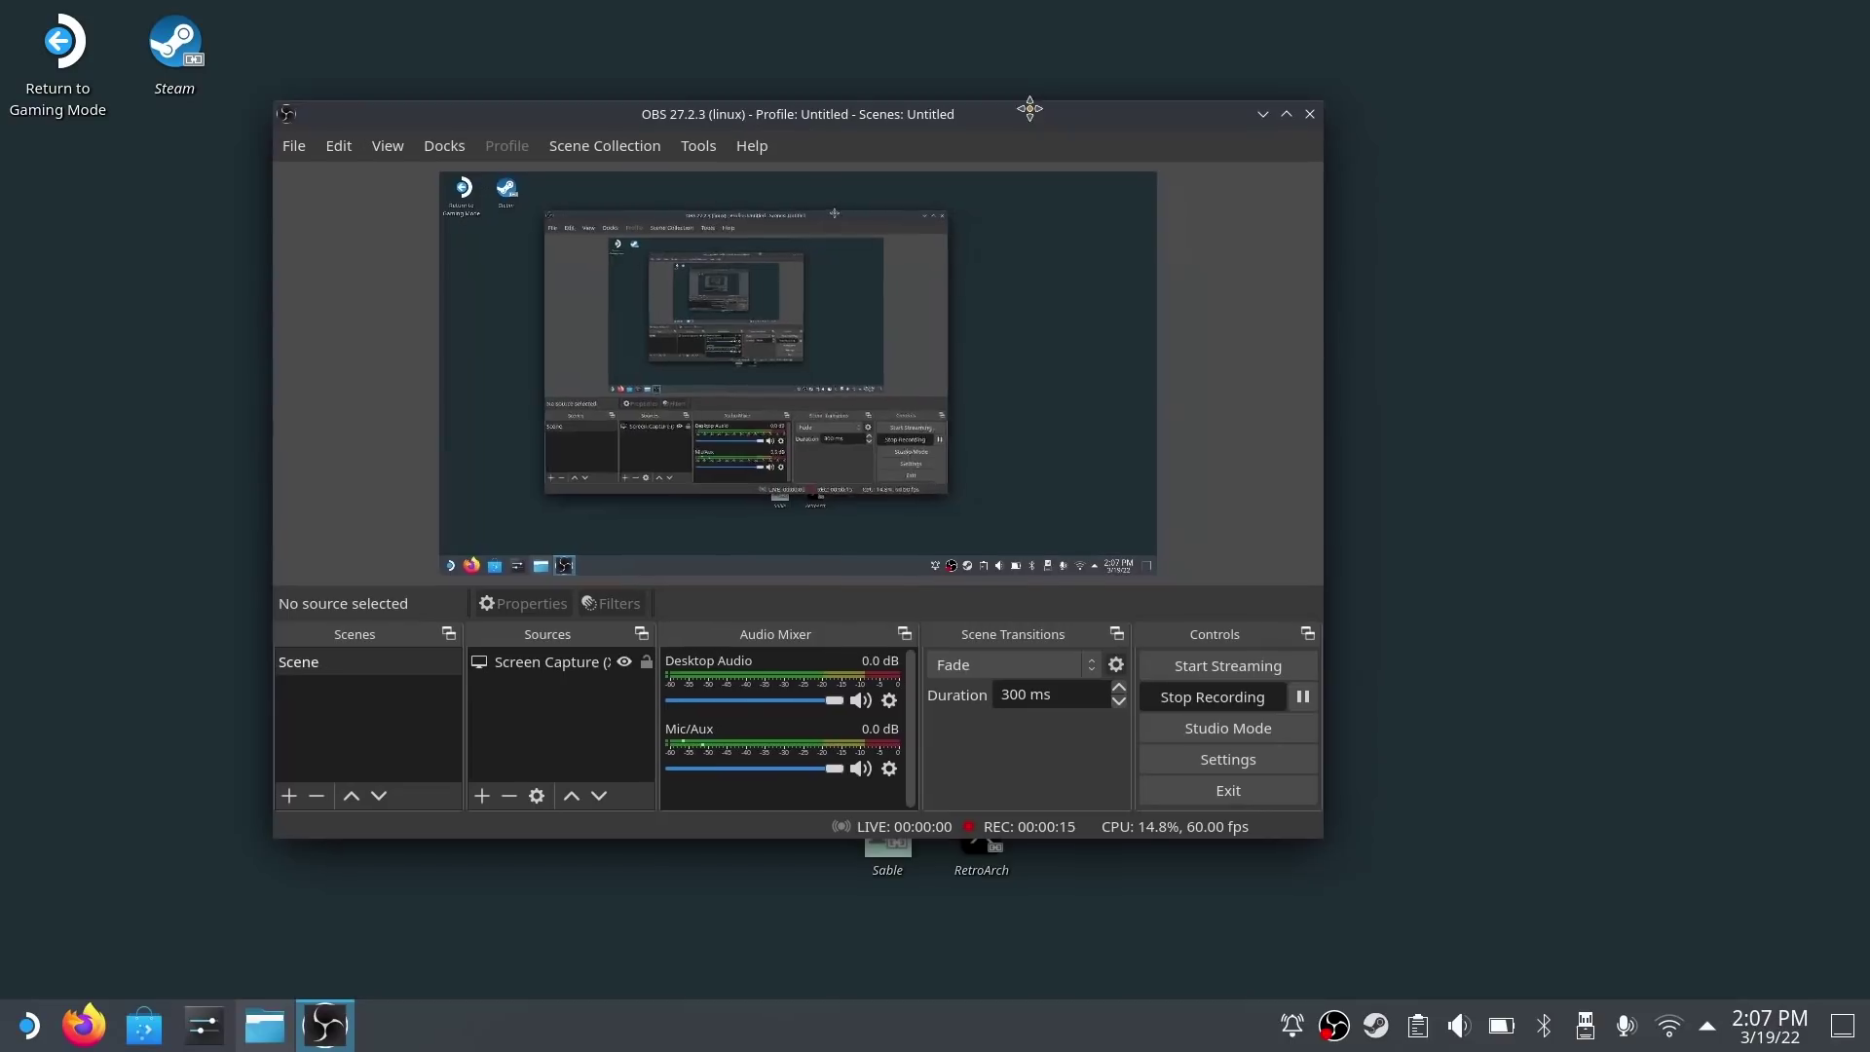
- Open OBS Studio's Settings and view the Audio and Output pages
{"action": "left_click", "coordinate": [1207, 771]}
{"action": "left_click", "coordinate": [391, 278]}
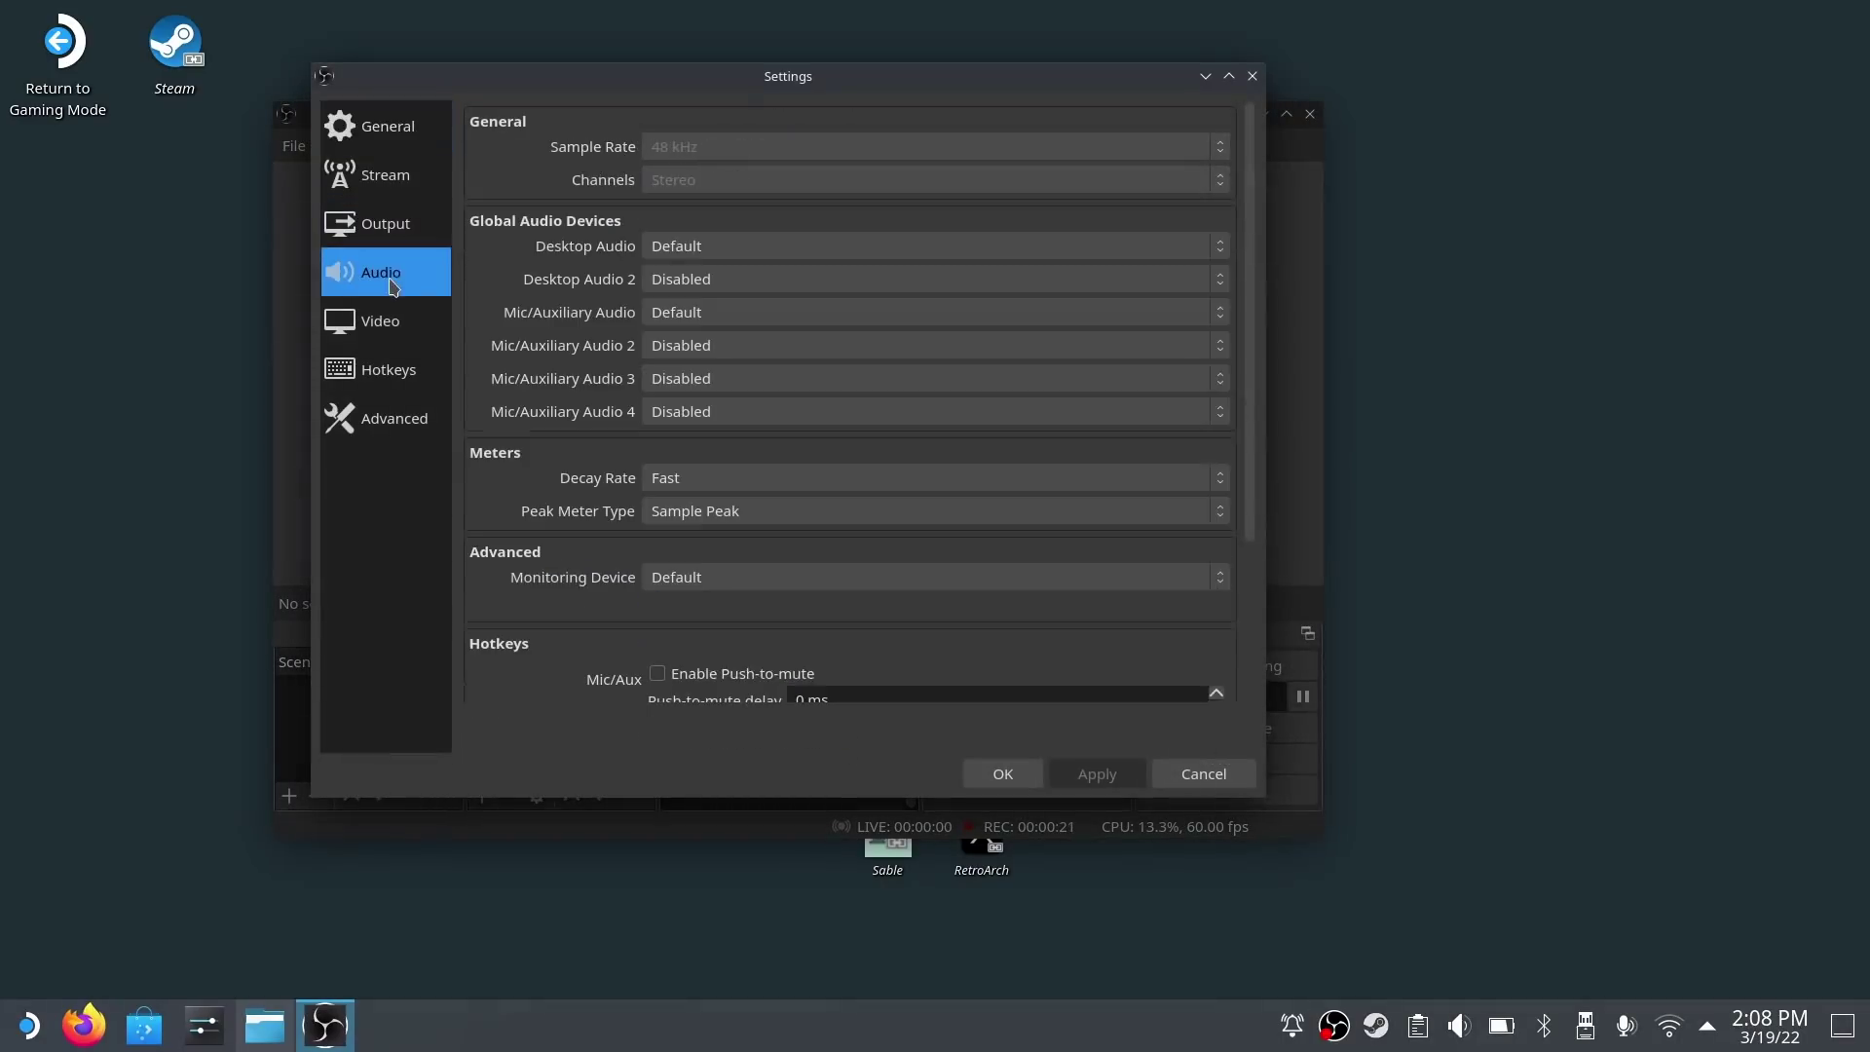
{"action": "left_click", "coordinate": [393, 234]}
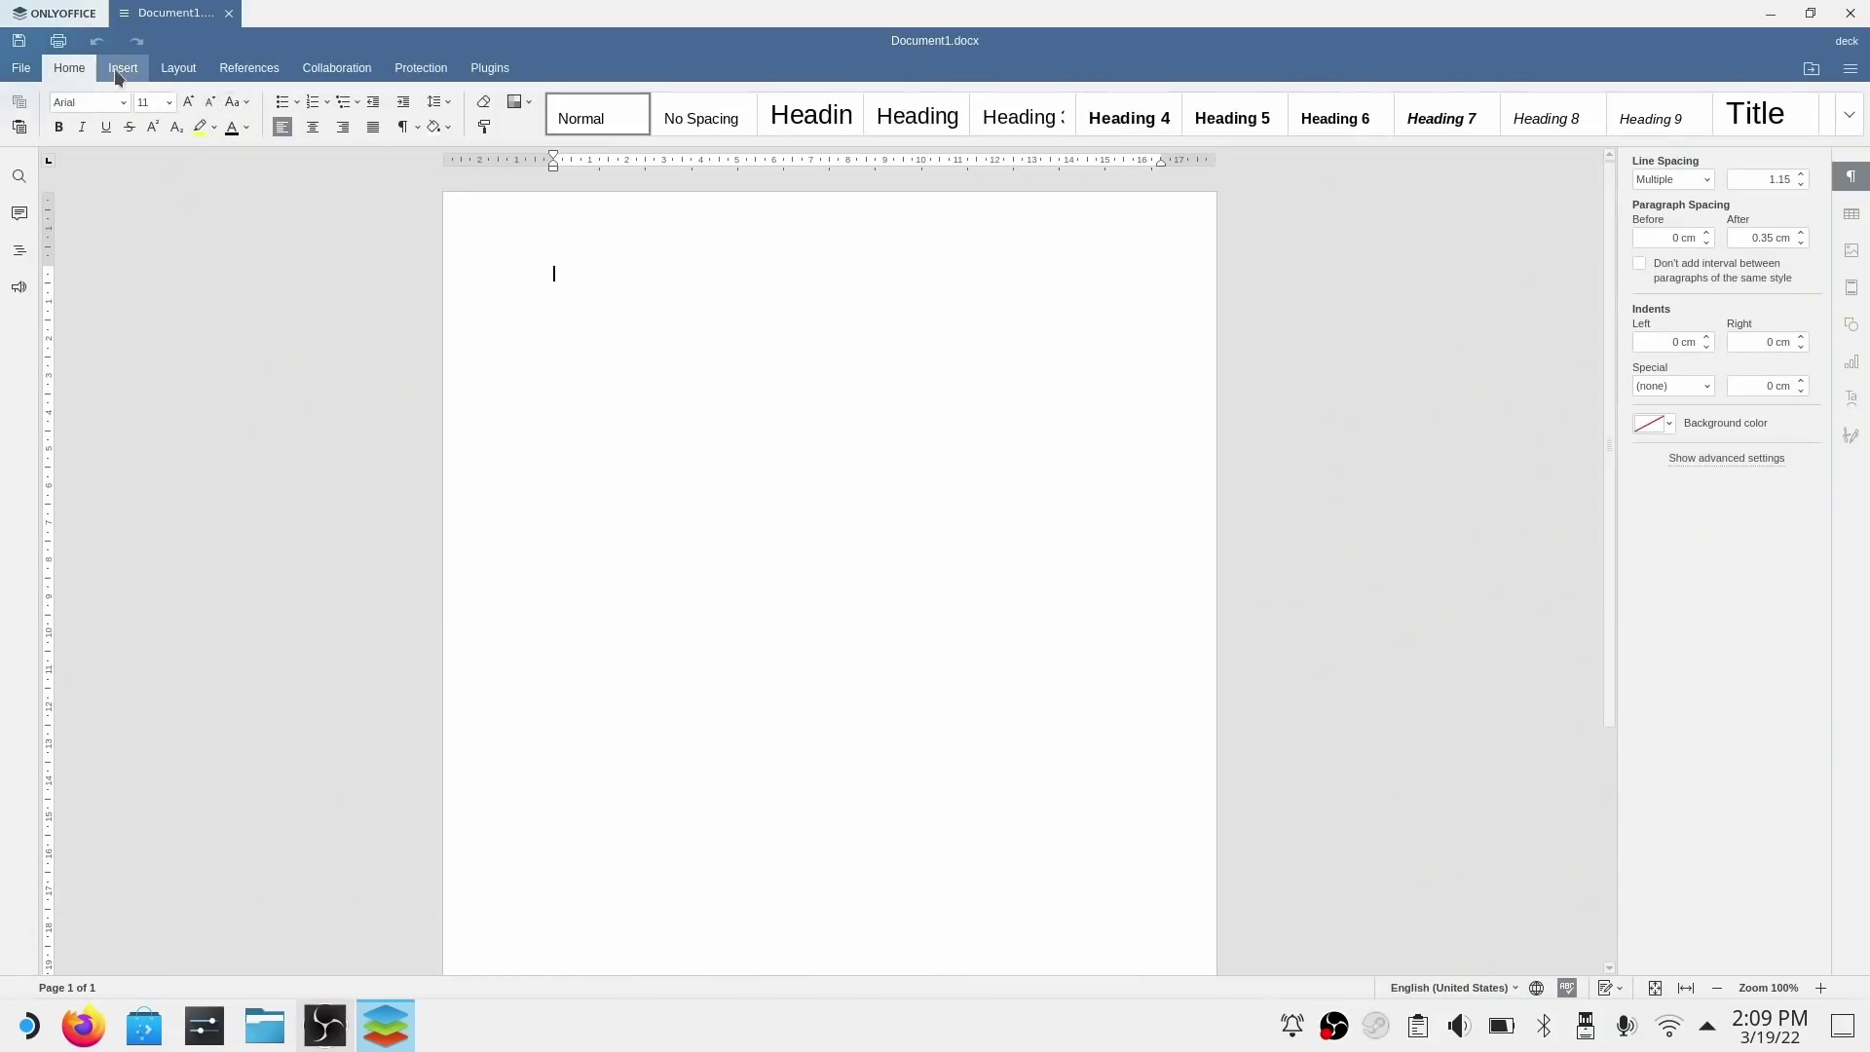
- Browse Document1.docx's ribbon tabs, view File > Document Info, then close ONLYOFFICE
{"action": "left_click", "coordinate": [117, 68]}
{"action": "left_click", "coordinate": [179, 71]}
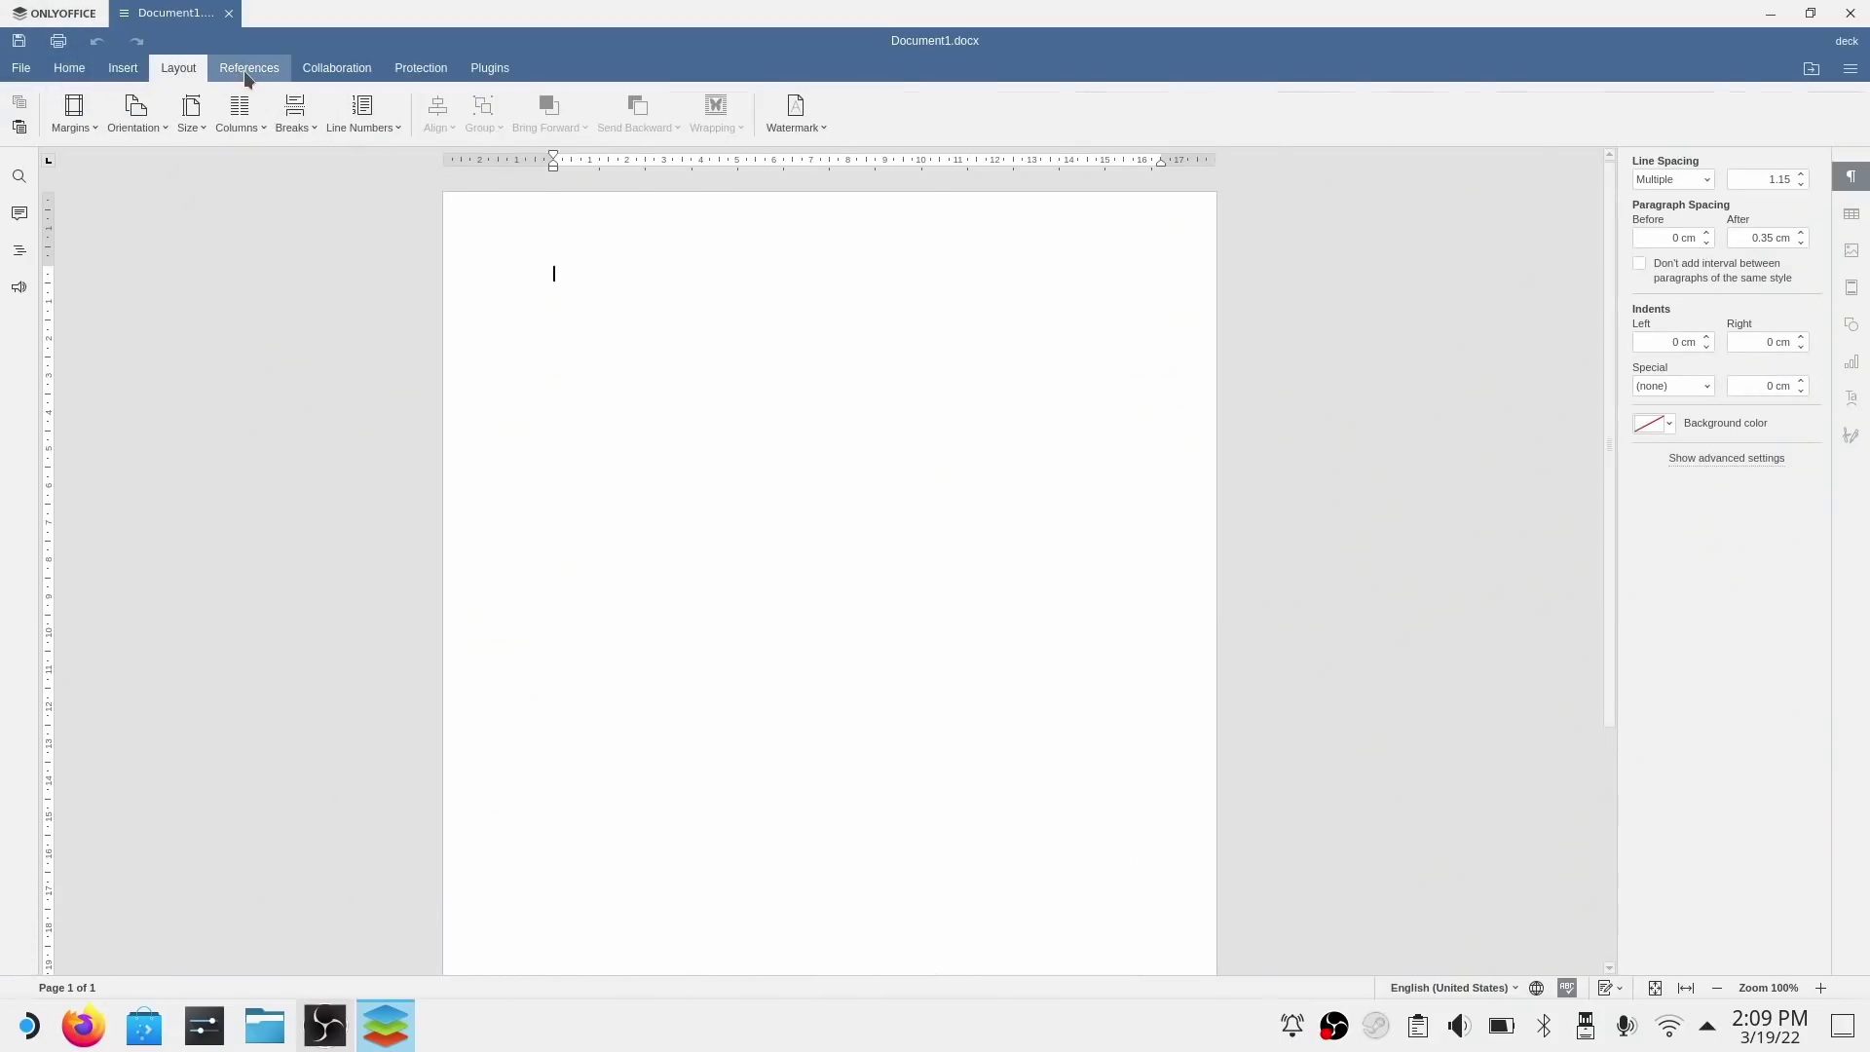
{"action": "left_click", "coordinate": [245, 70]}
{"action": "left_click", "coordinate": [336, 70]}
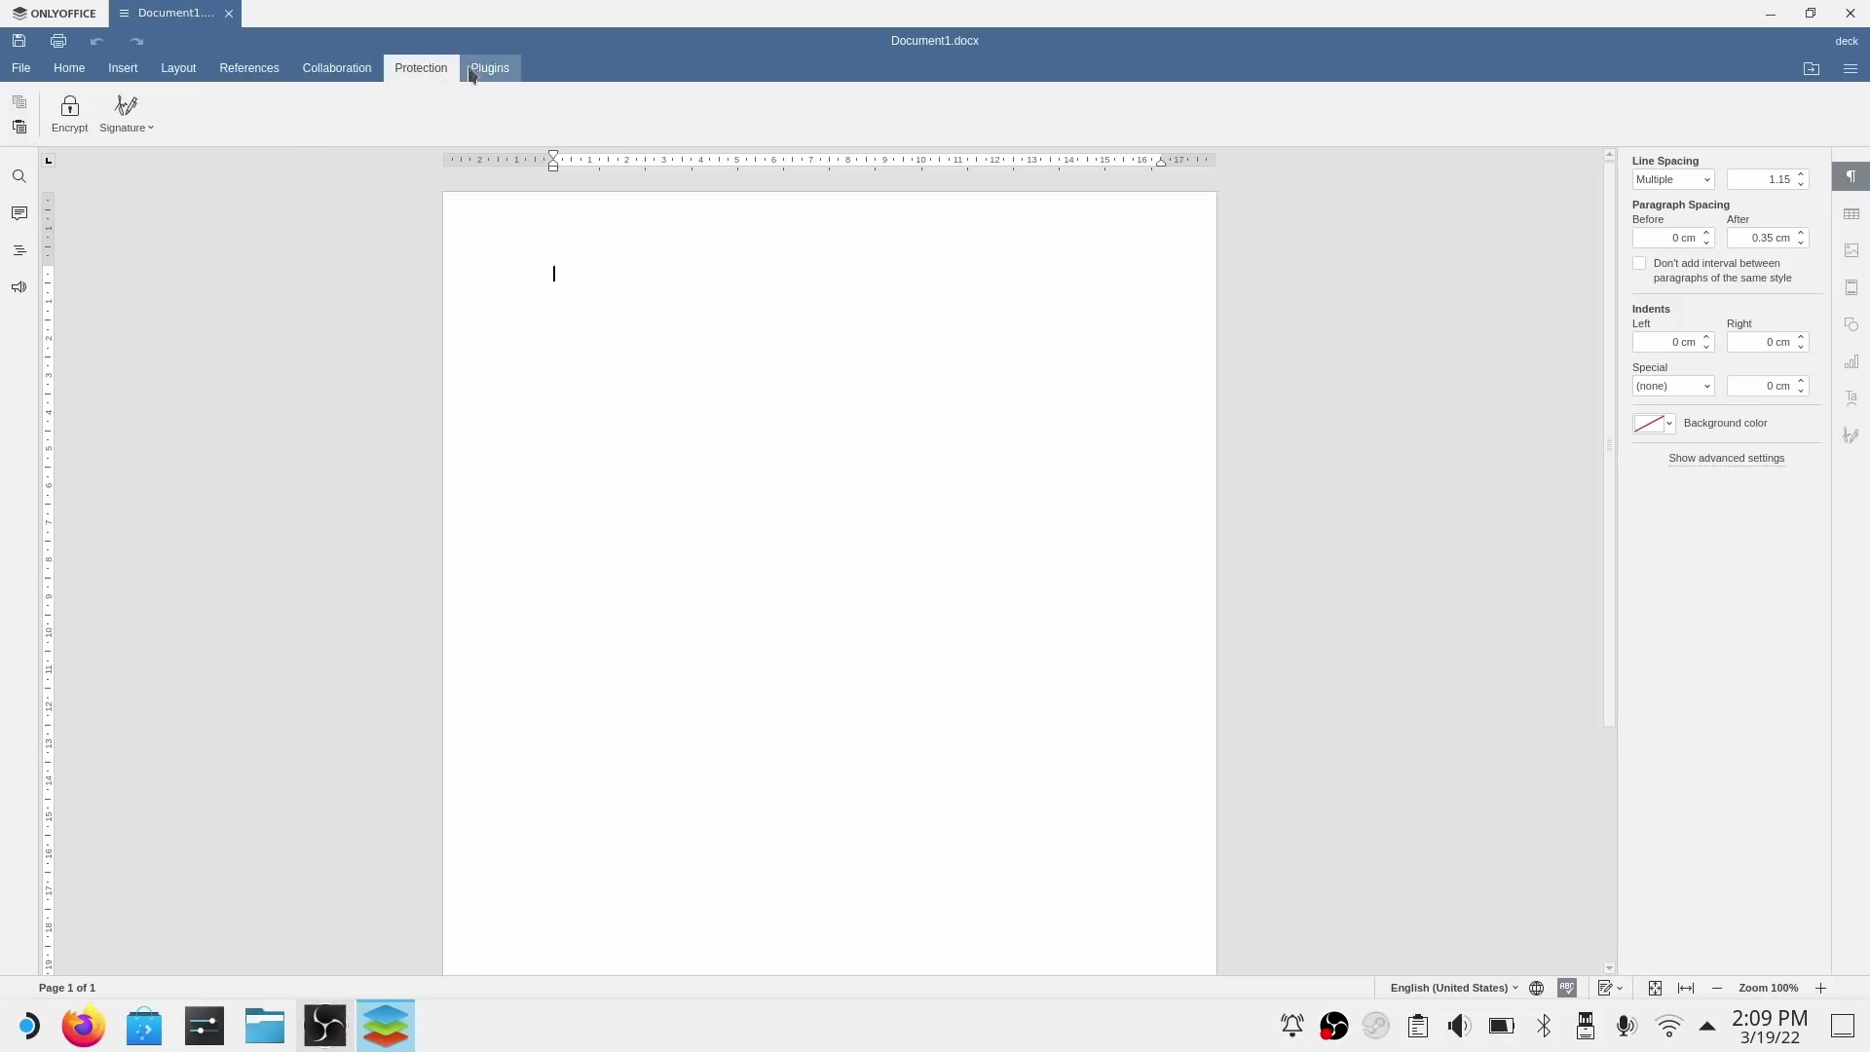
{"action": "left_click", "coordinate": [16, 70]}
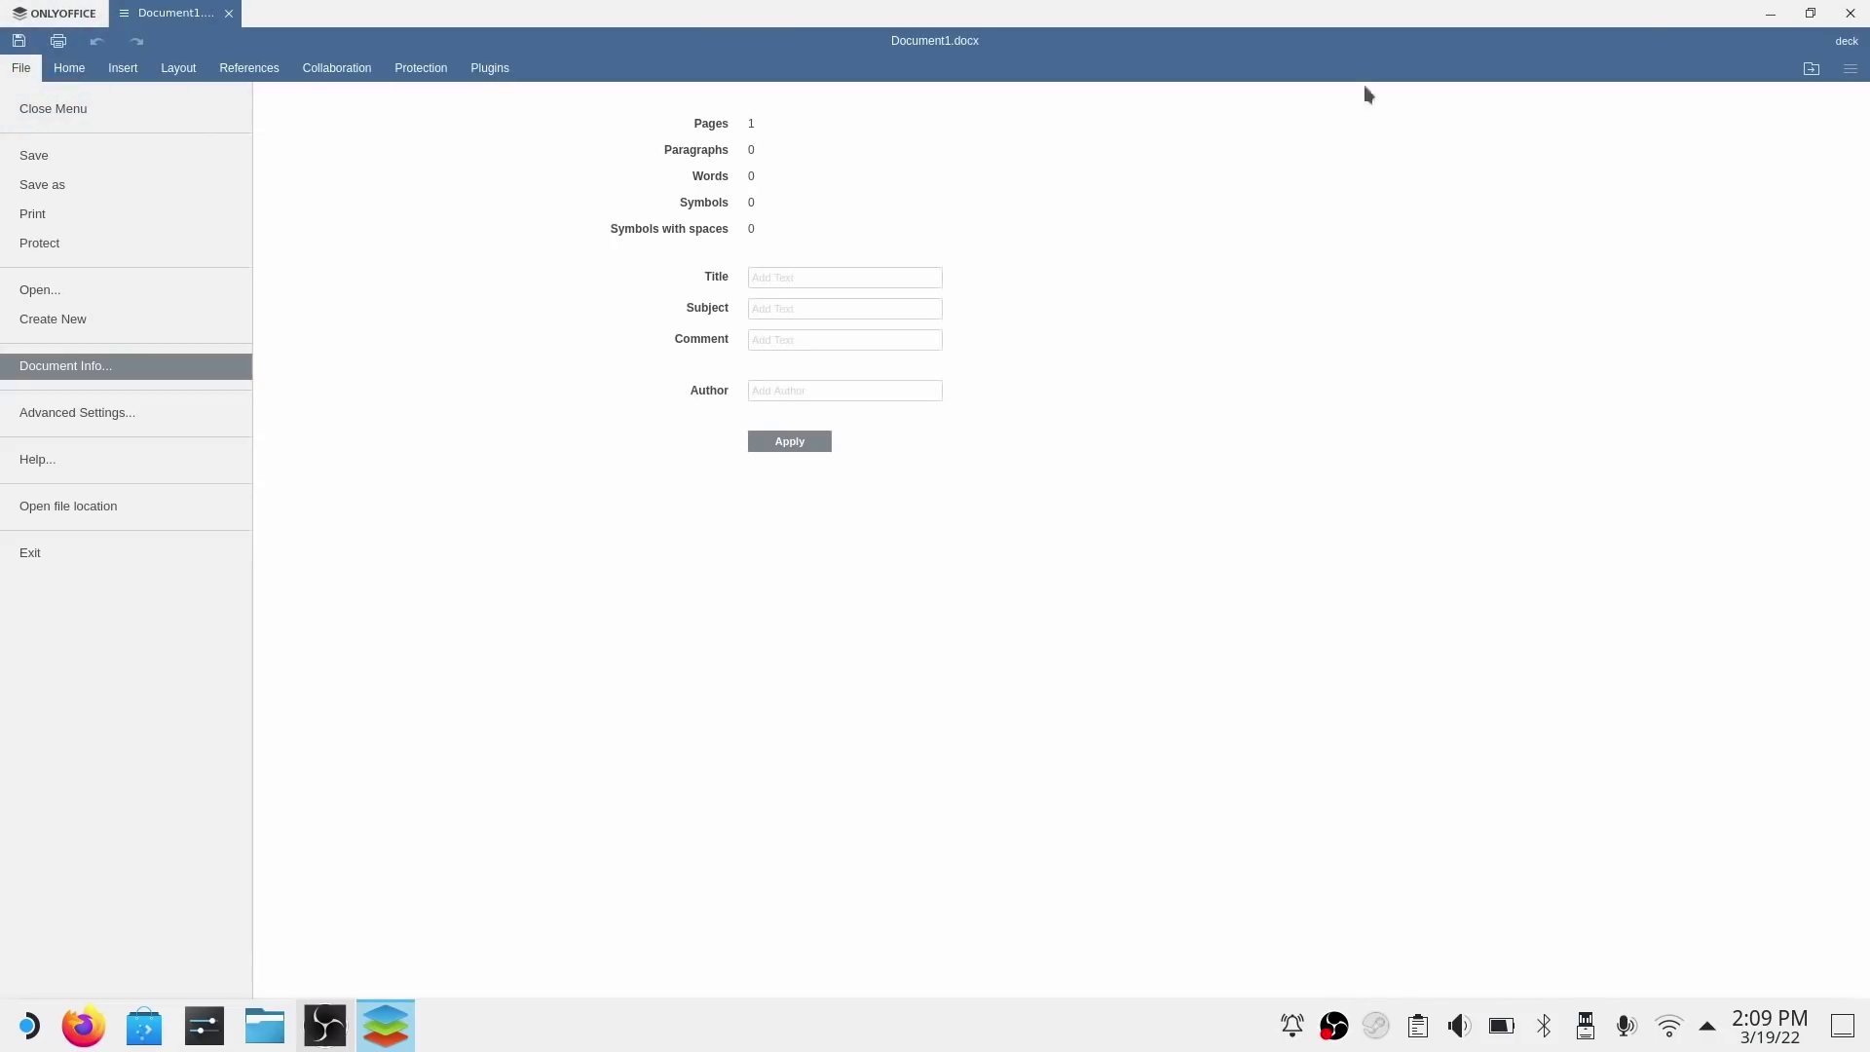
{"action": "left_click", "coordinate": [1853, 13]}
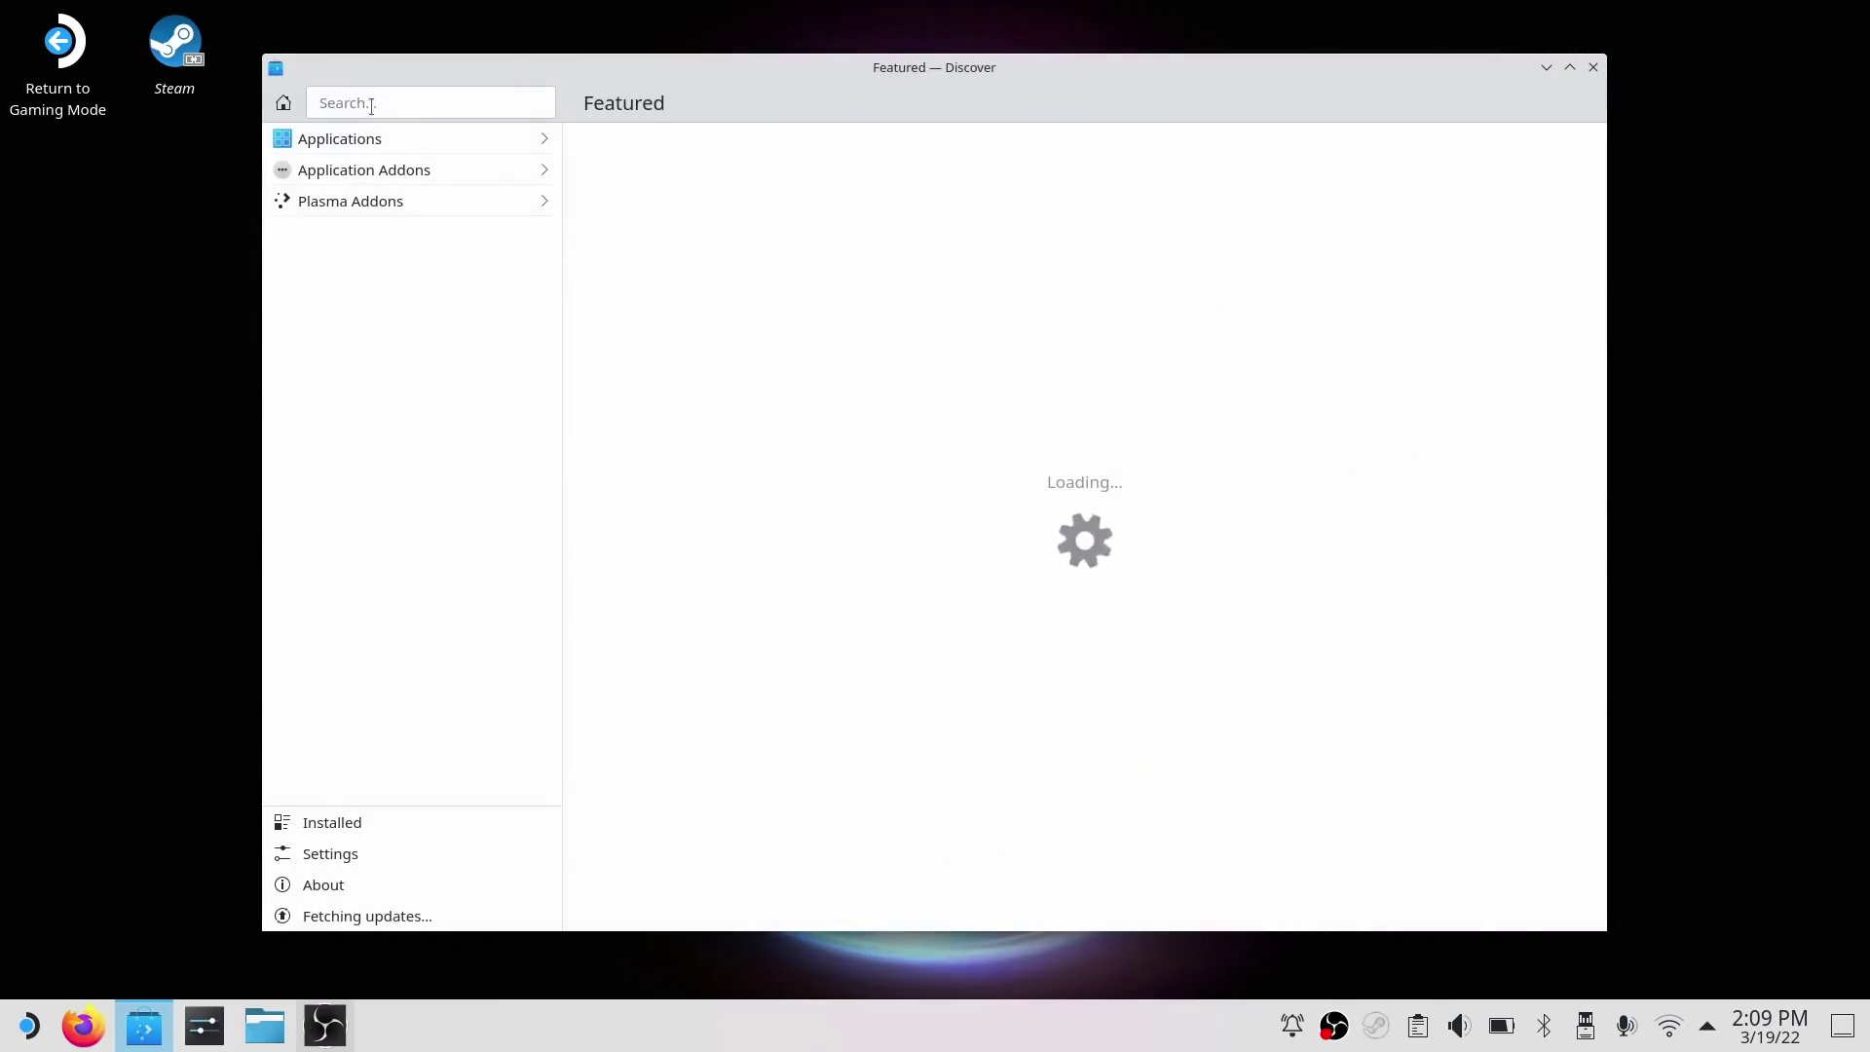
- Search Discover for 'office' and open the LibreOffice details page
{"action": "left_click", "coordinate": [376, 100]}
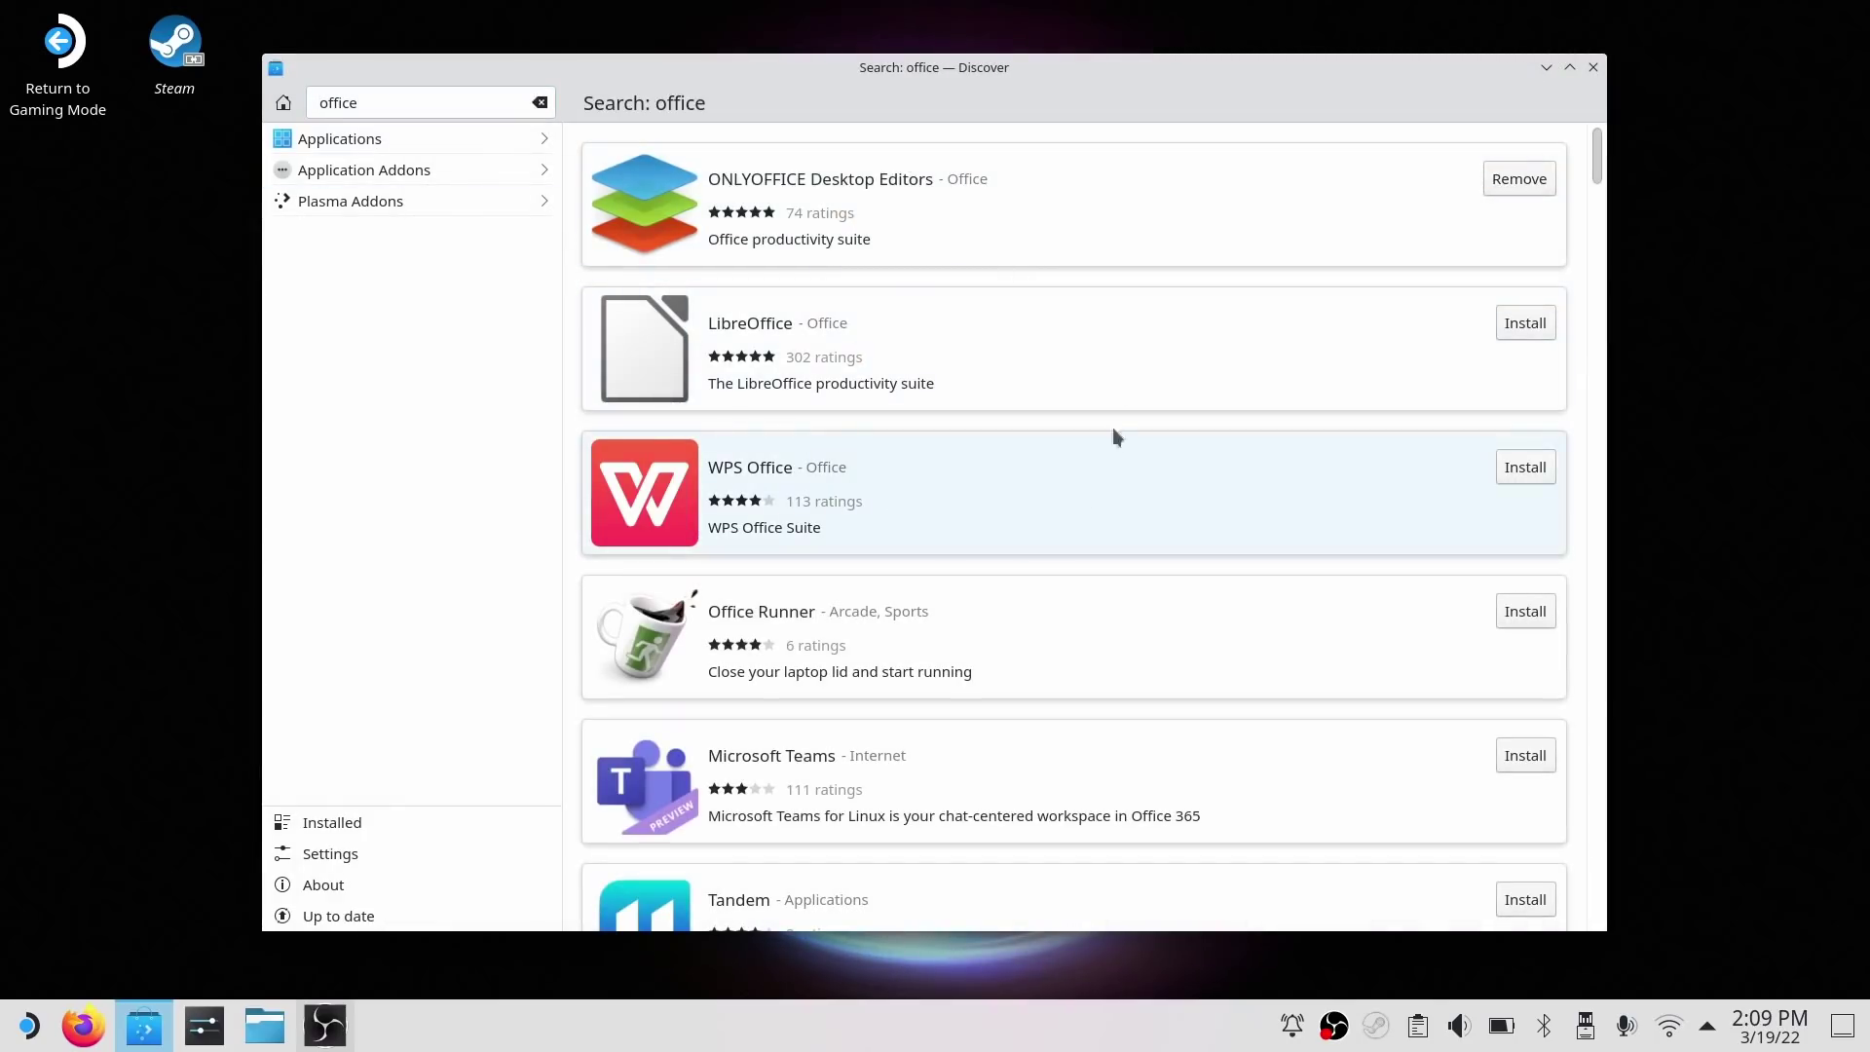
{"action": "left_click", "coordinate": [1000, 343]}
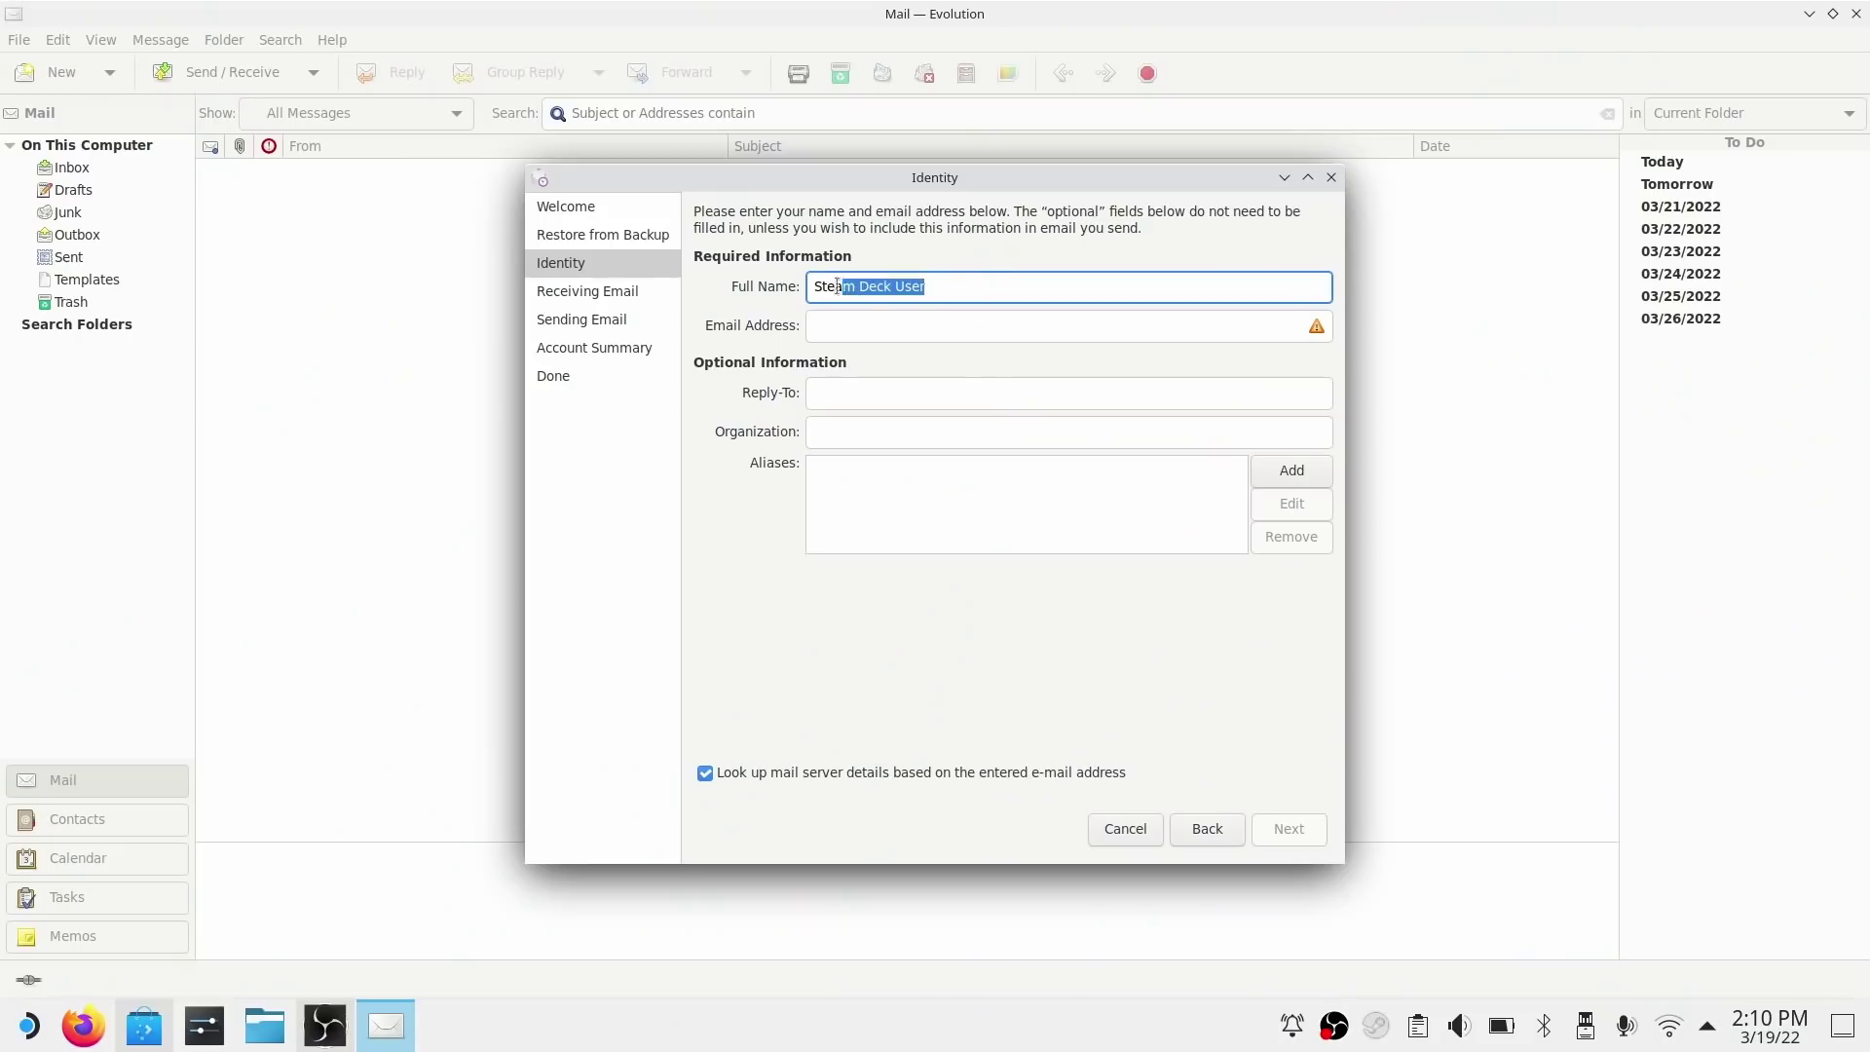
- Enter the account's full name and e-mail address on the Identity page and proceed to the lookup
{"action": "type", "text": "ick"}
{"action": "key", "text": "Tab"}
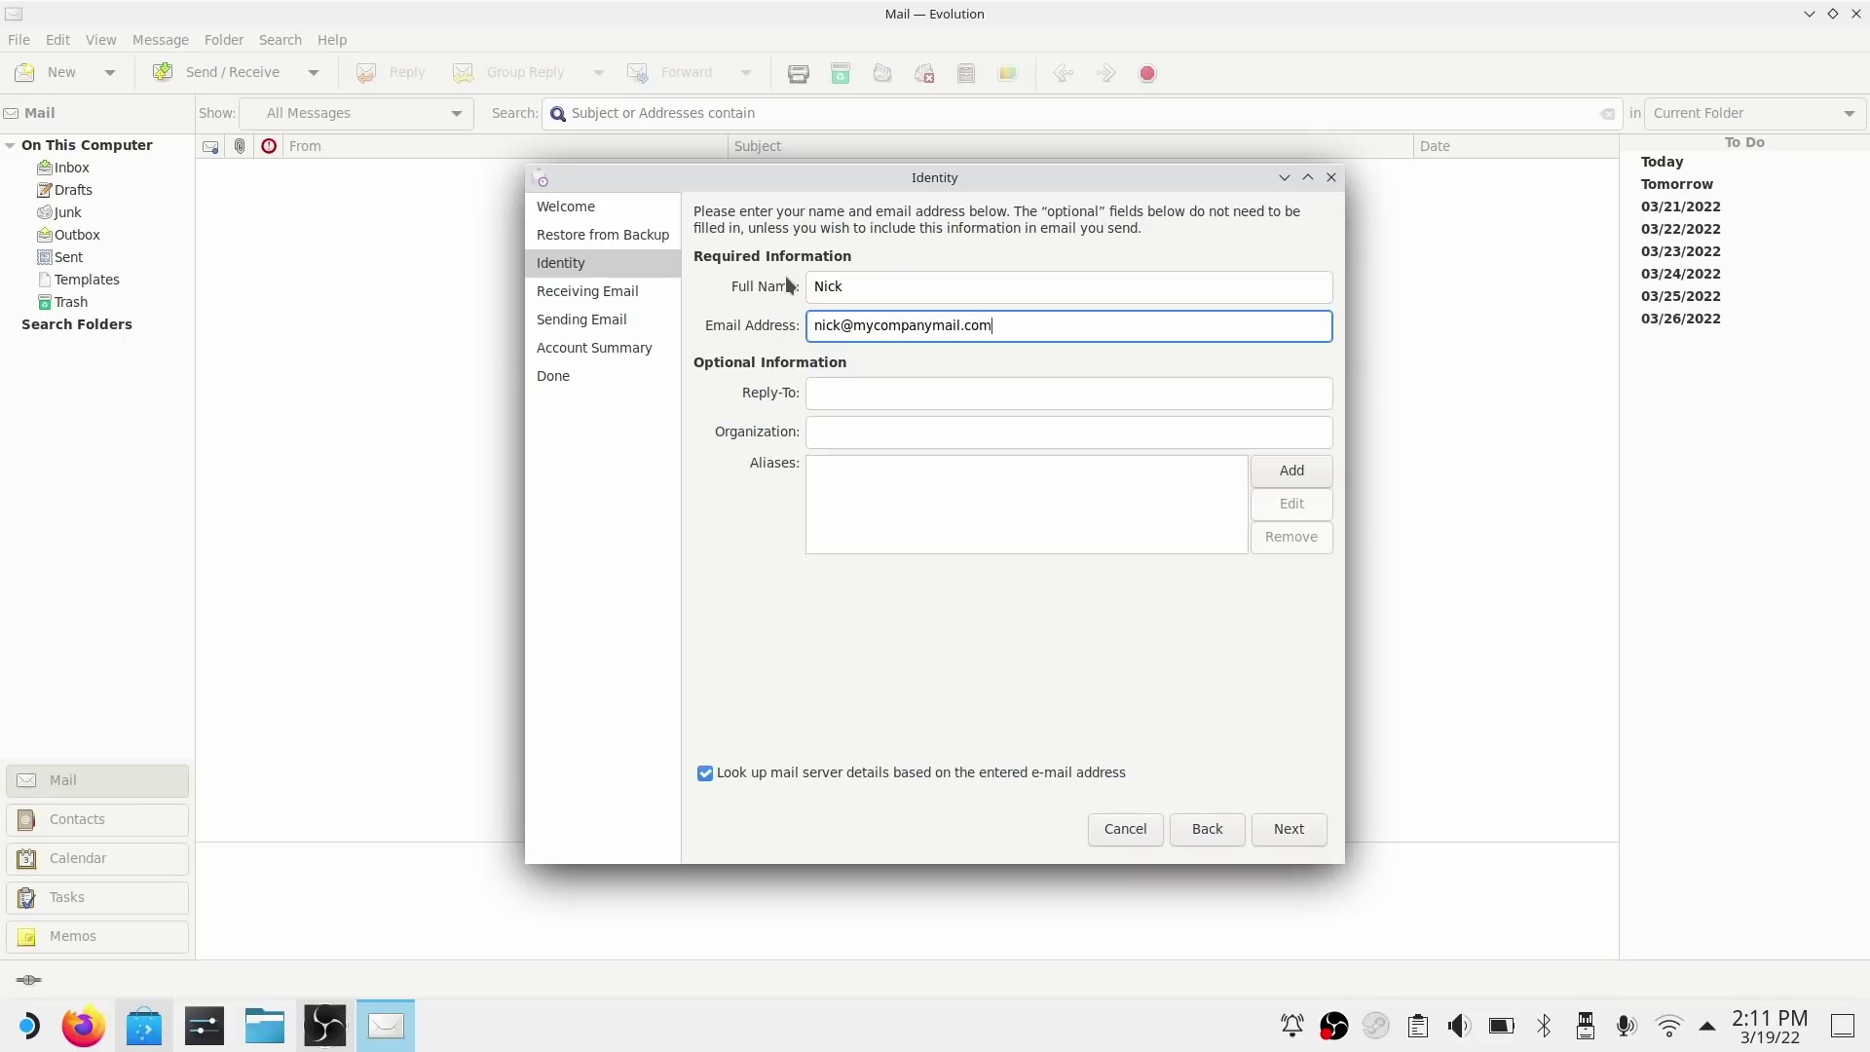
{"action": "left_click", "coordinate": [1290, 831]}
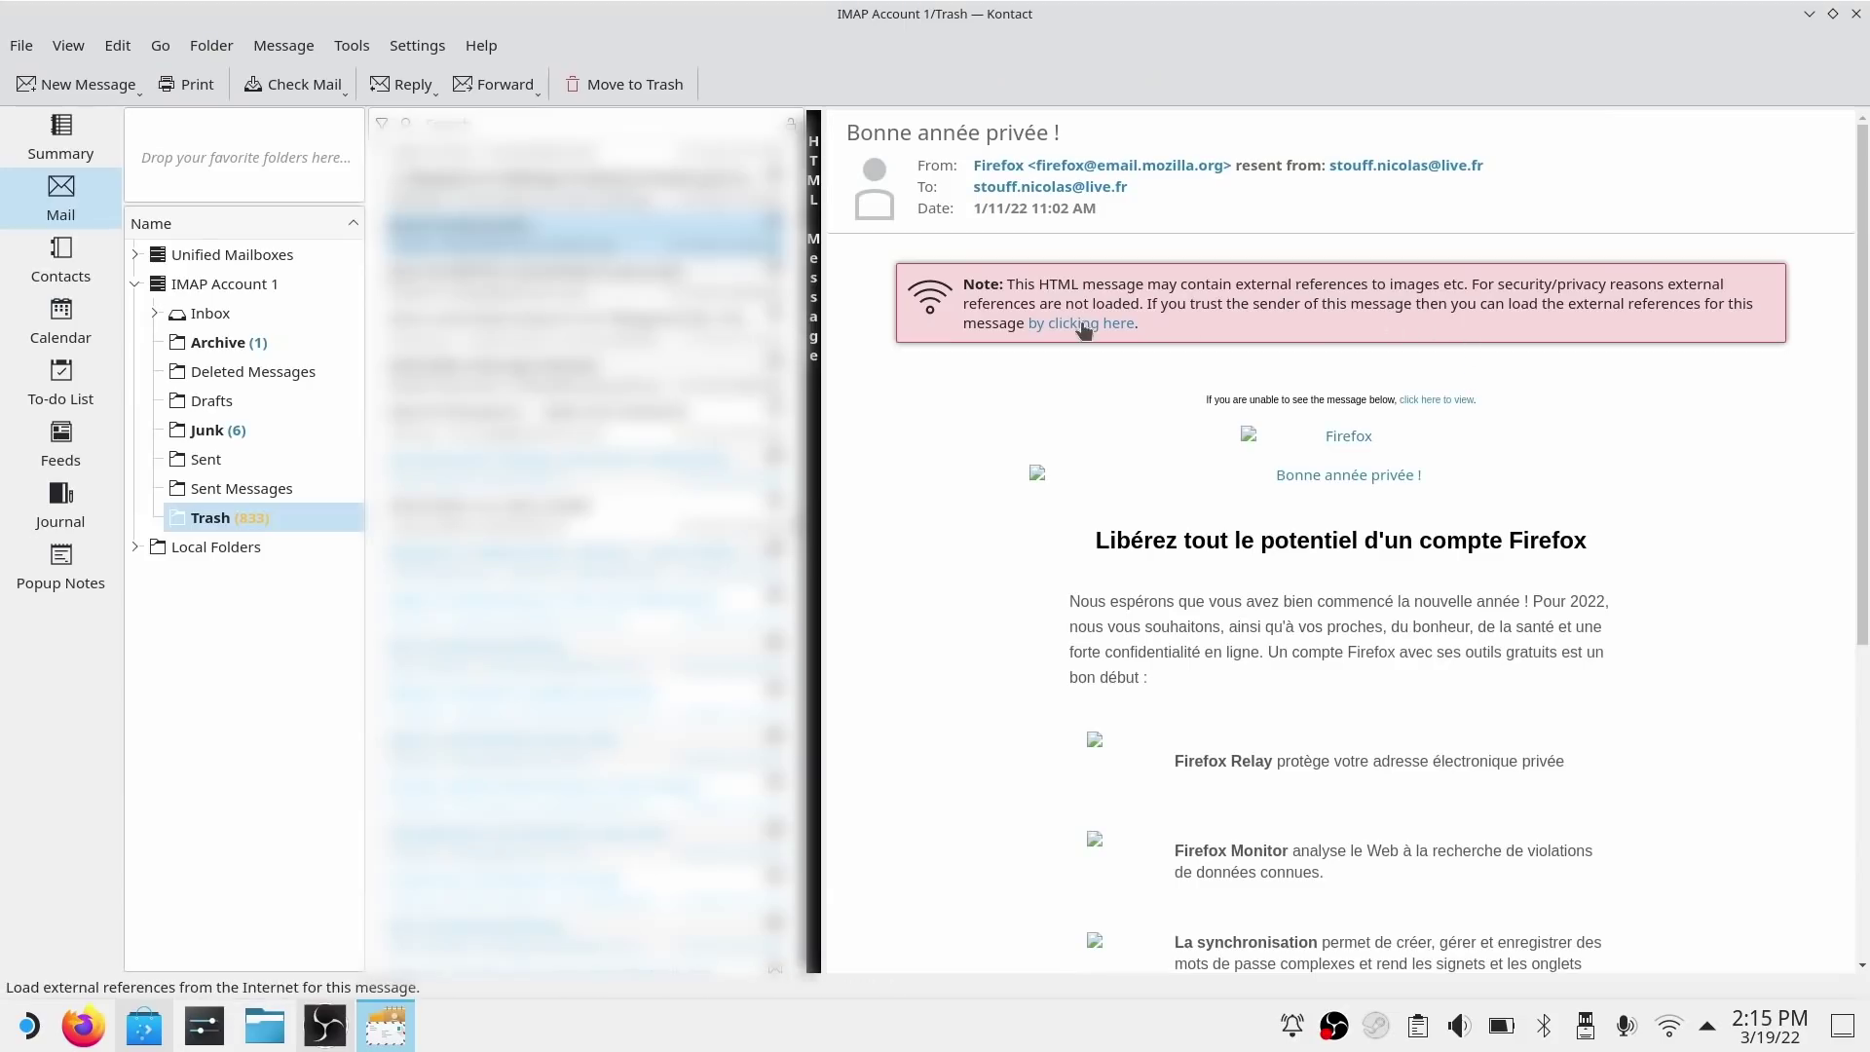
- Load the French Firefox newsletter's remote images and scroll down and back up through it
{"action": "left_click", "coordinate": [1084, 331]}
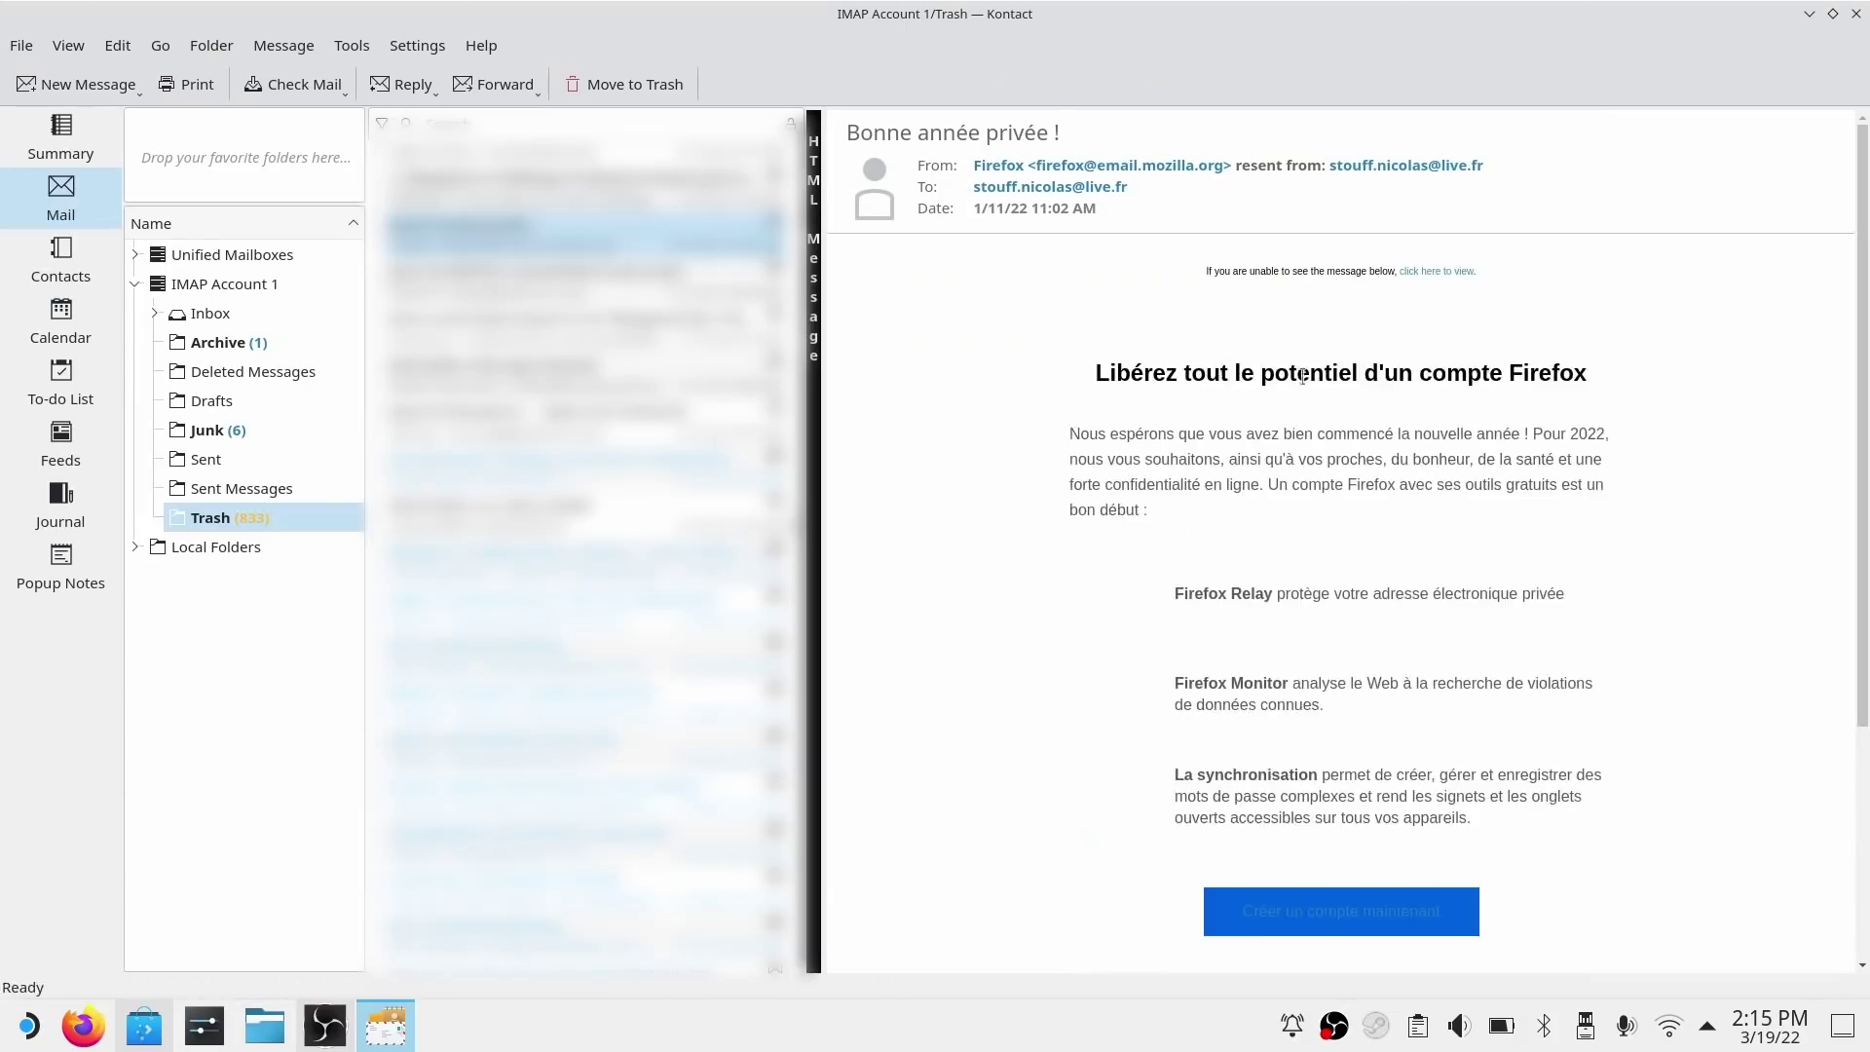
{"action": "left_click_drag", "start_coordinate": [1860, 161], "coordinate": [1861, 648]}
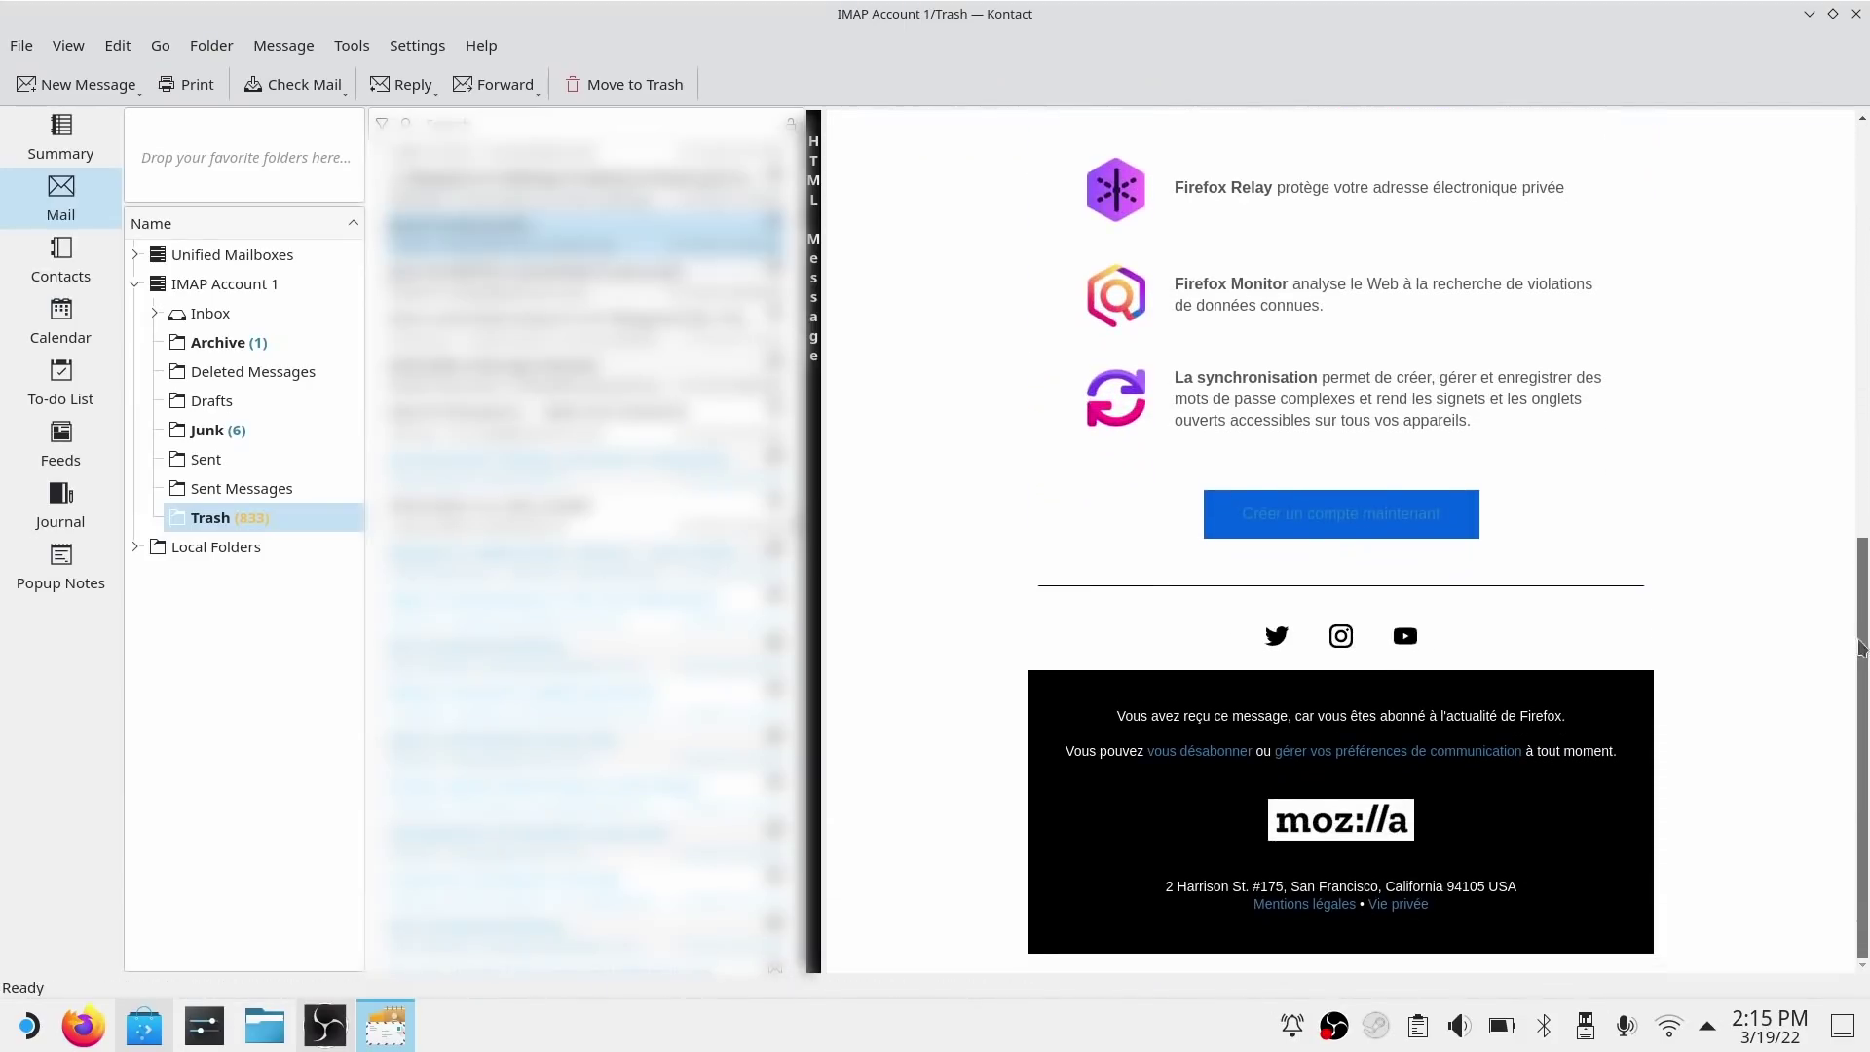
{"action": "scroll", "coordinate": [1441, 541], "scroll_direction": "up", "scroll_amount": 15}
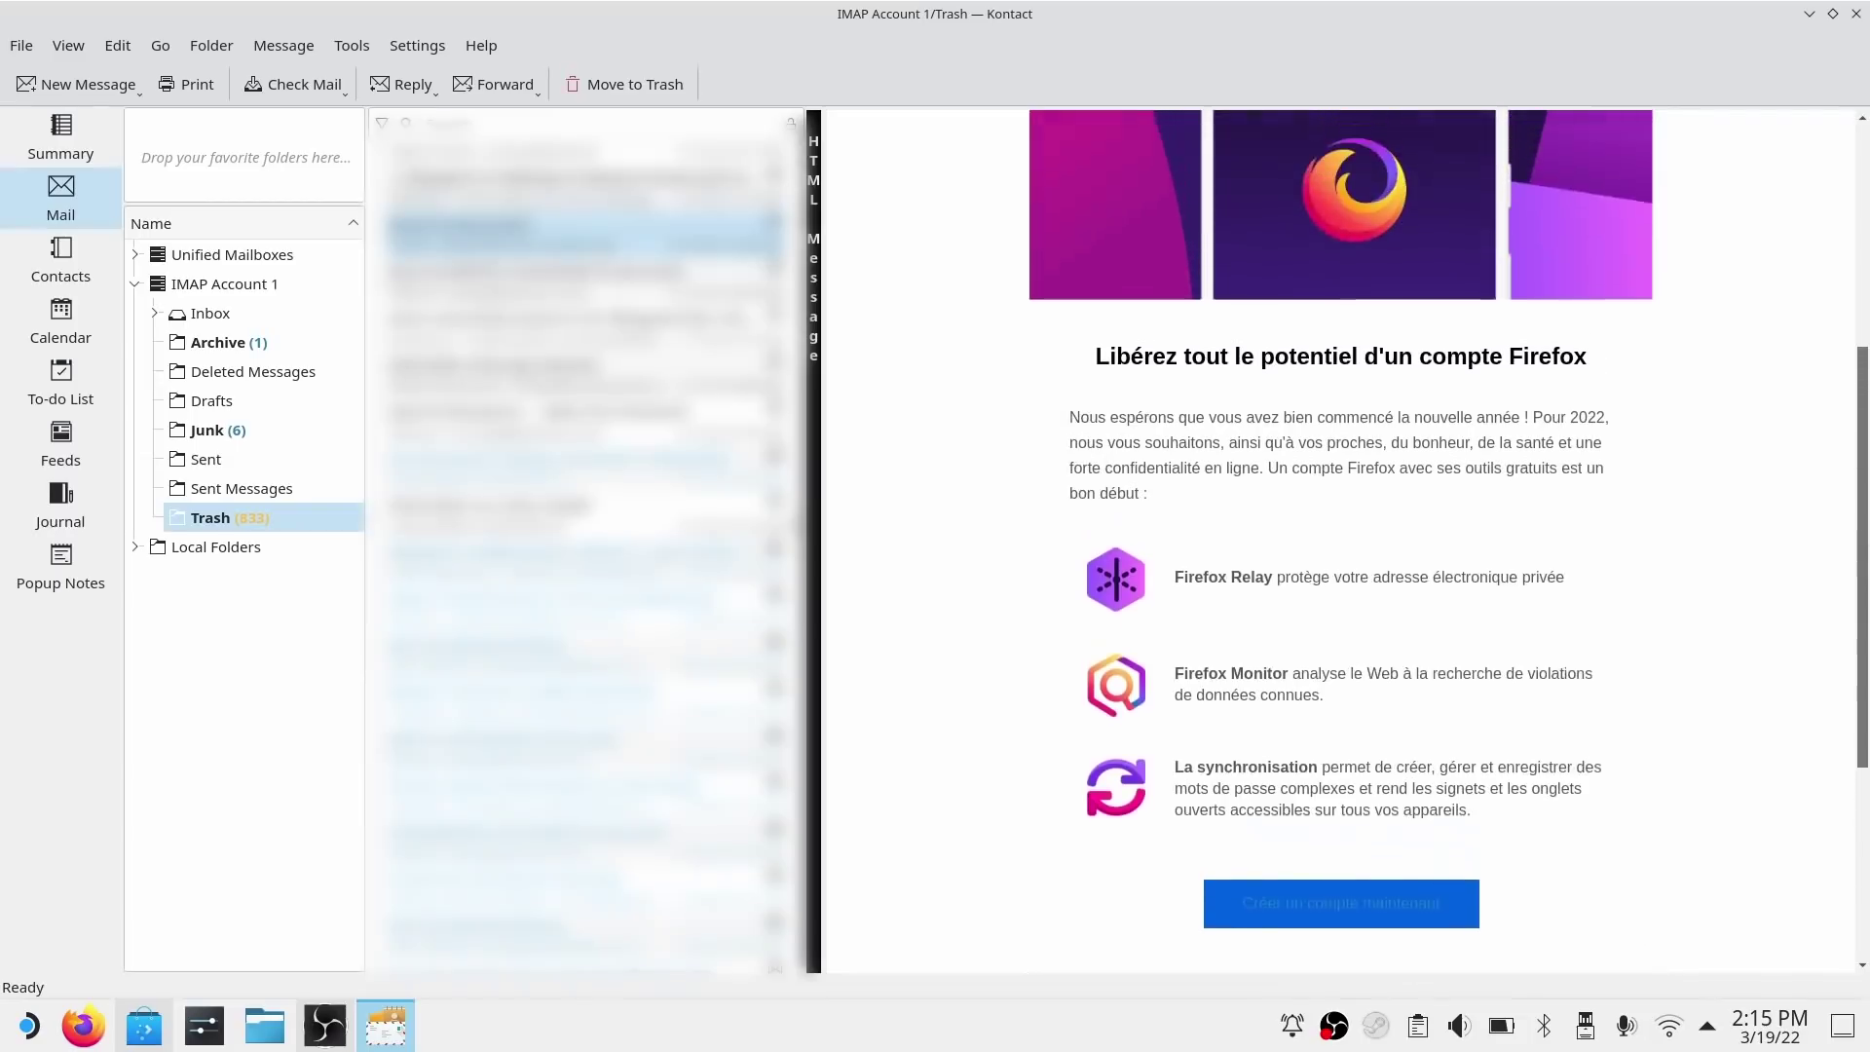
{"action": "scroll", "coordinate": [1578, 371], "scroll_direction": "up", "scroll_amount": 2}
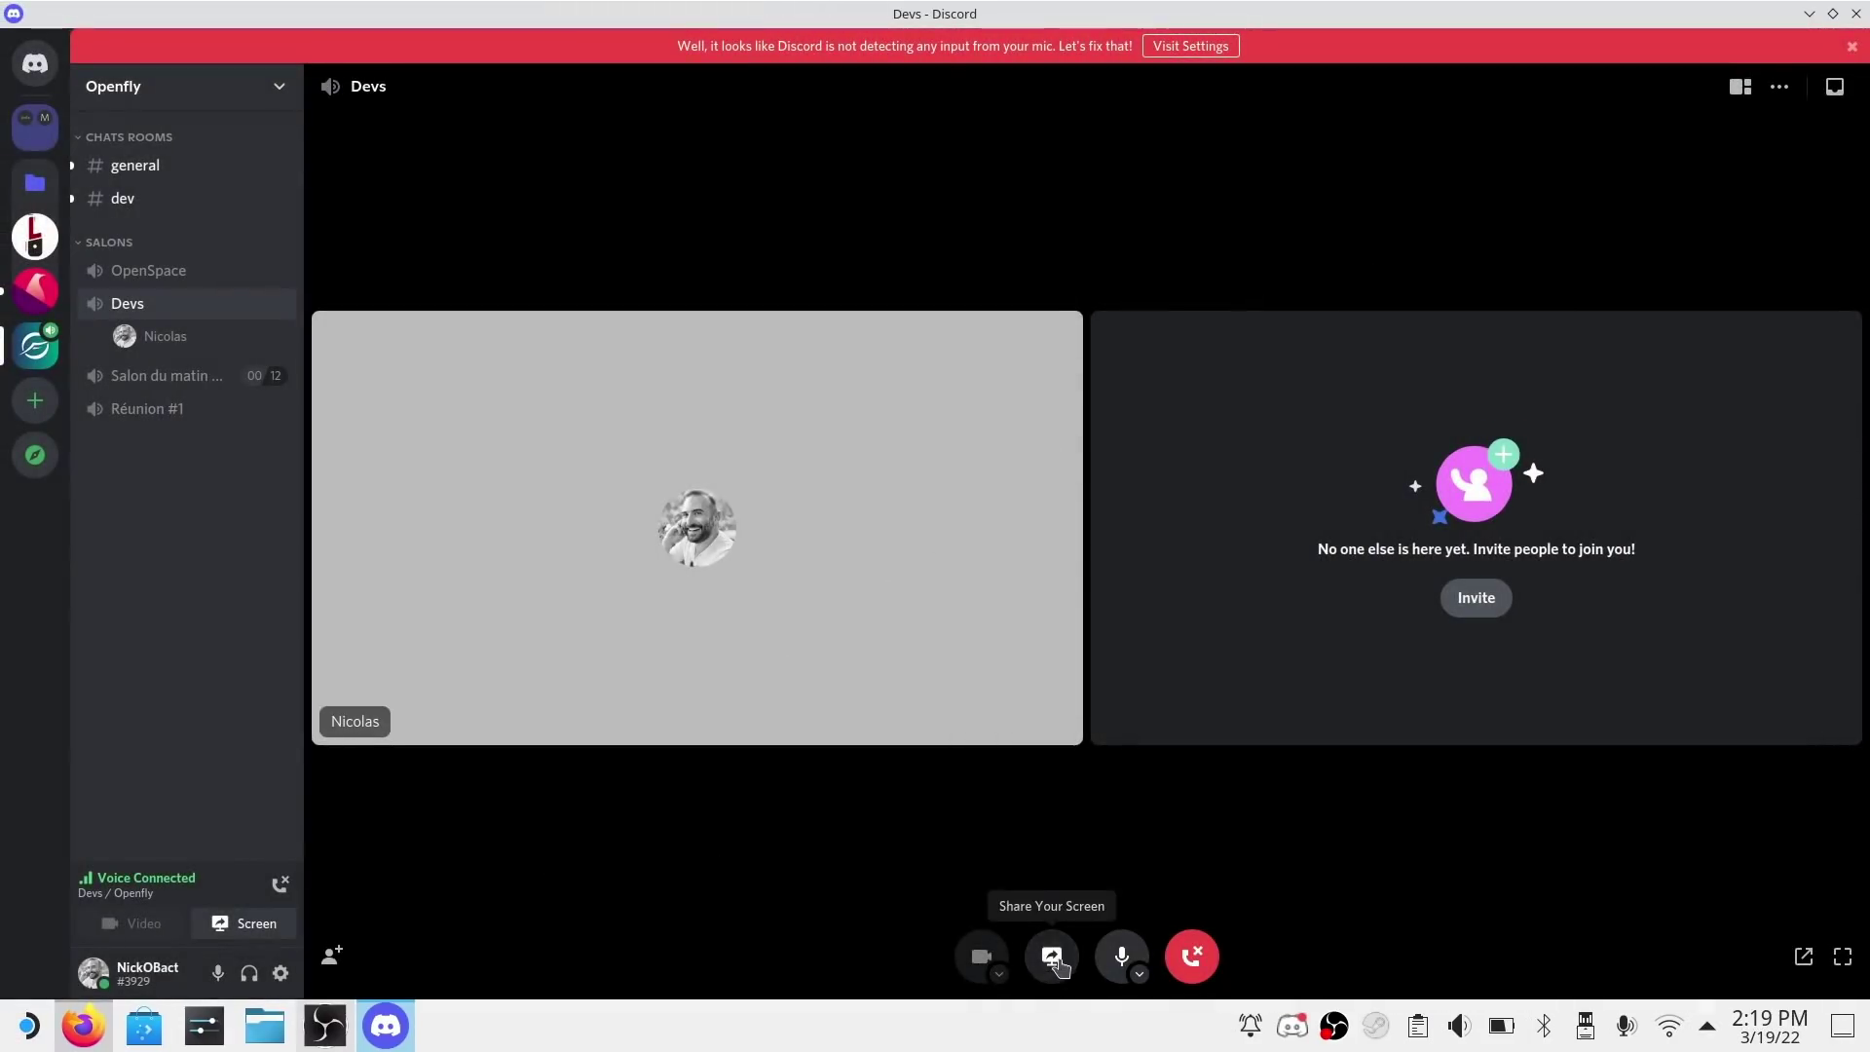
- Go live in Devs streaming the GitHub - Heroic-Games-Launcher window at 720p, 30 fps
{"action": "left_click", "coordinate": [1052, 955]}
{"action": "left_click", "coordinate": [998, 468]}
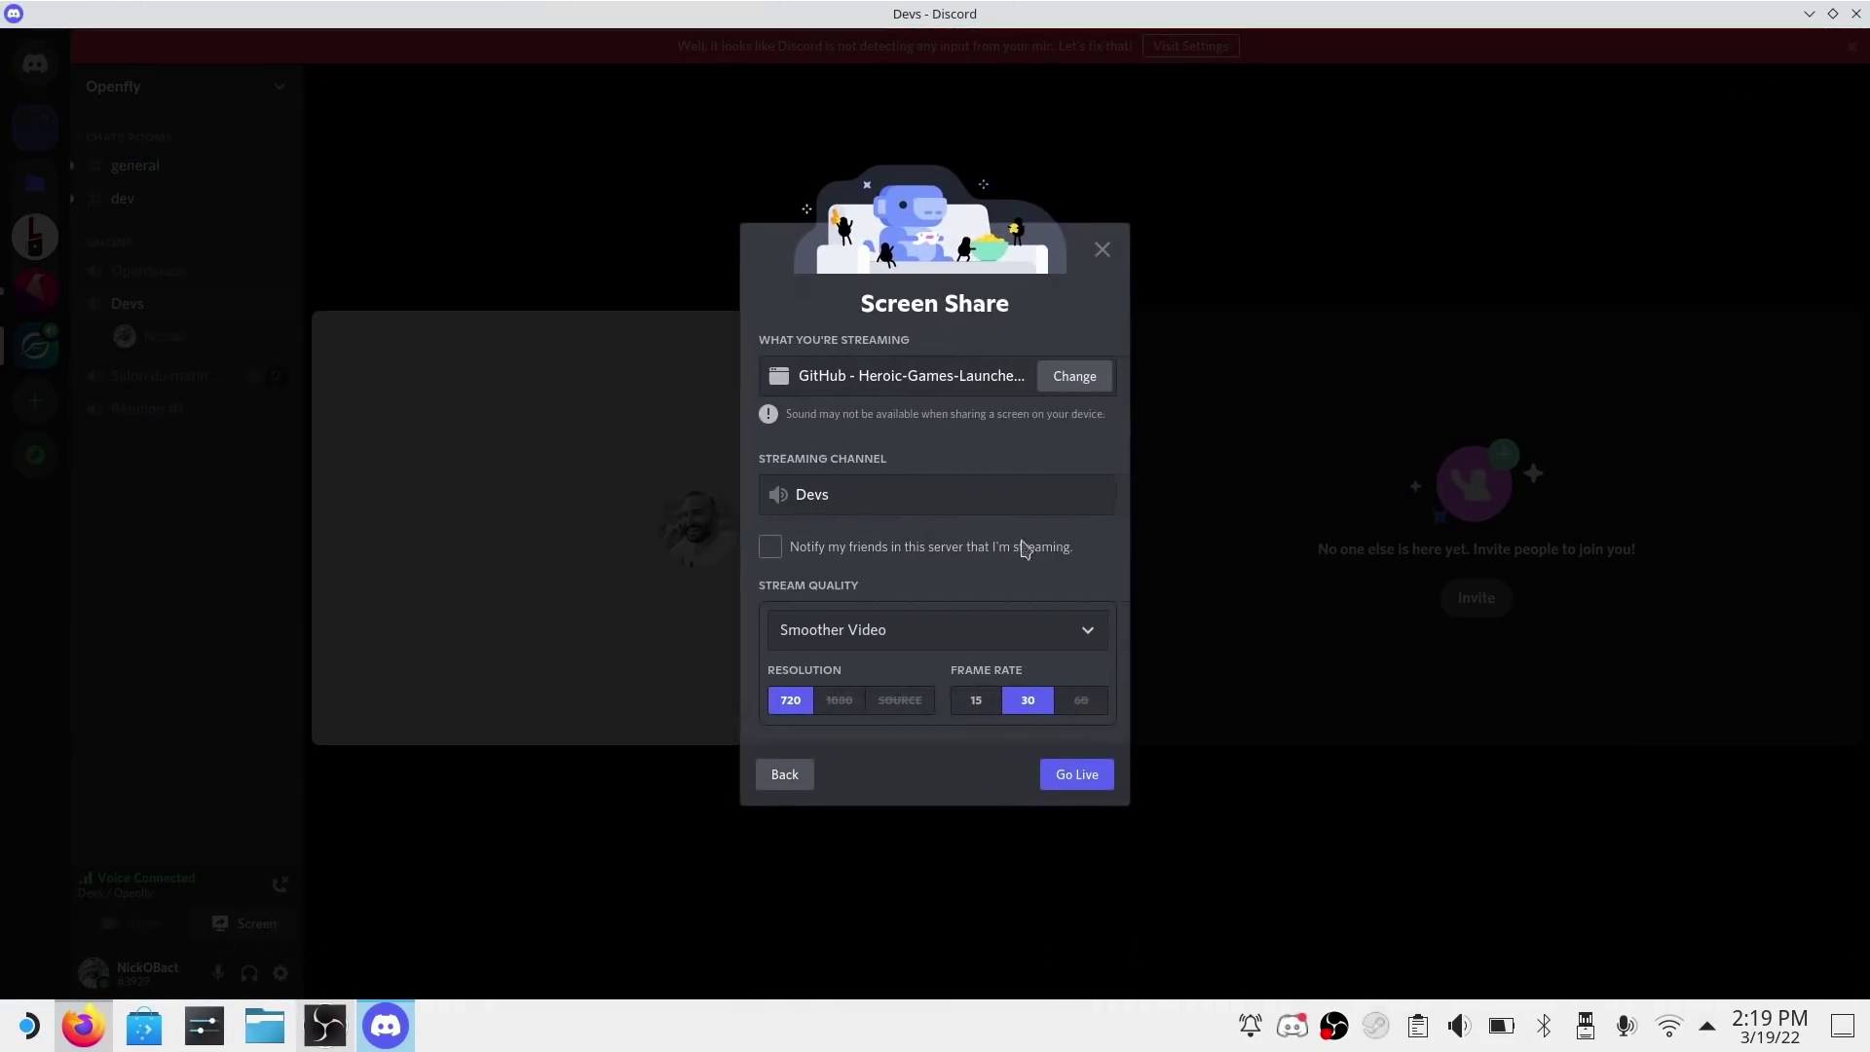
{"action": "left_click", "coordinate": [1072, 777]}
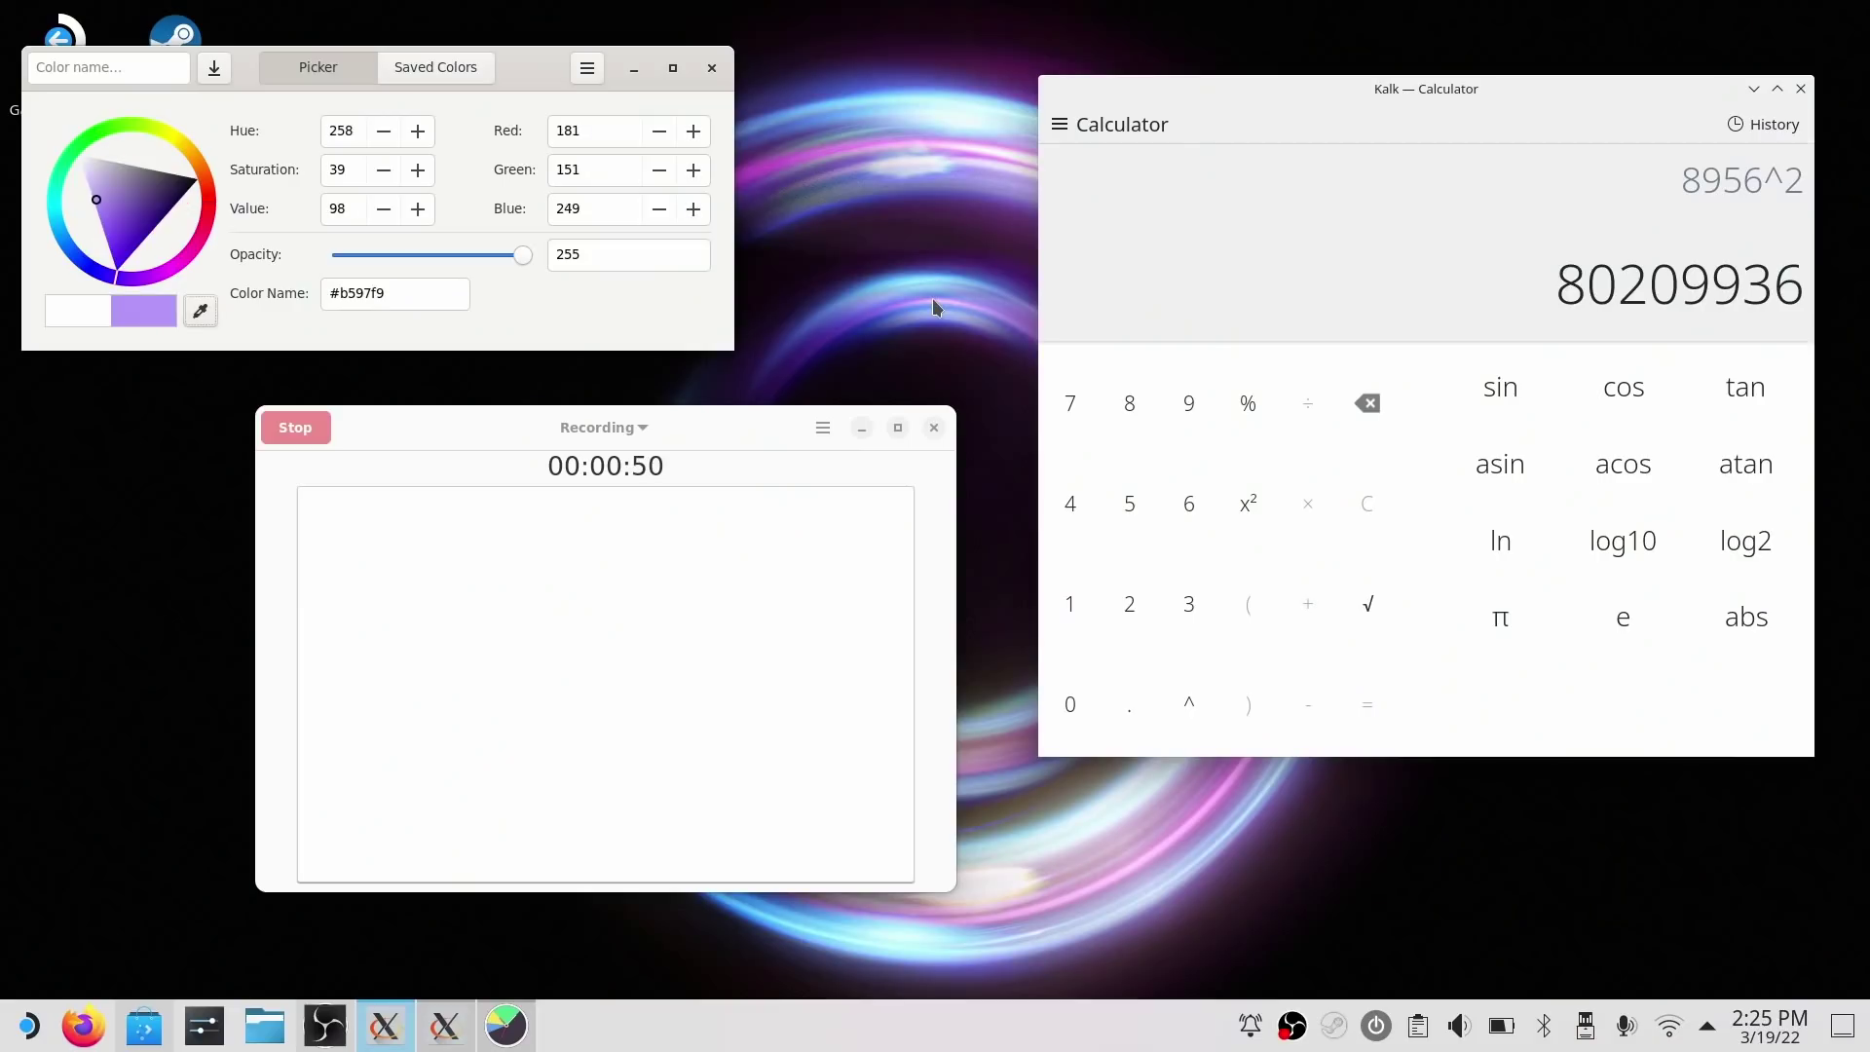
- Sample a dark, a pink and the calculator digits' dark grey colour, then check the saved colours list
{"action": "left_click", "coordinate": [682, 394]}
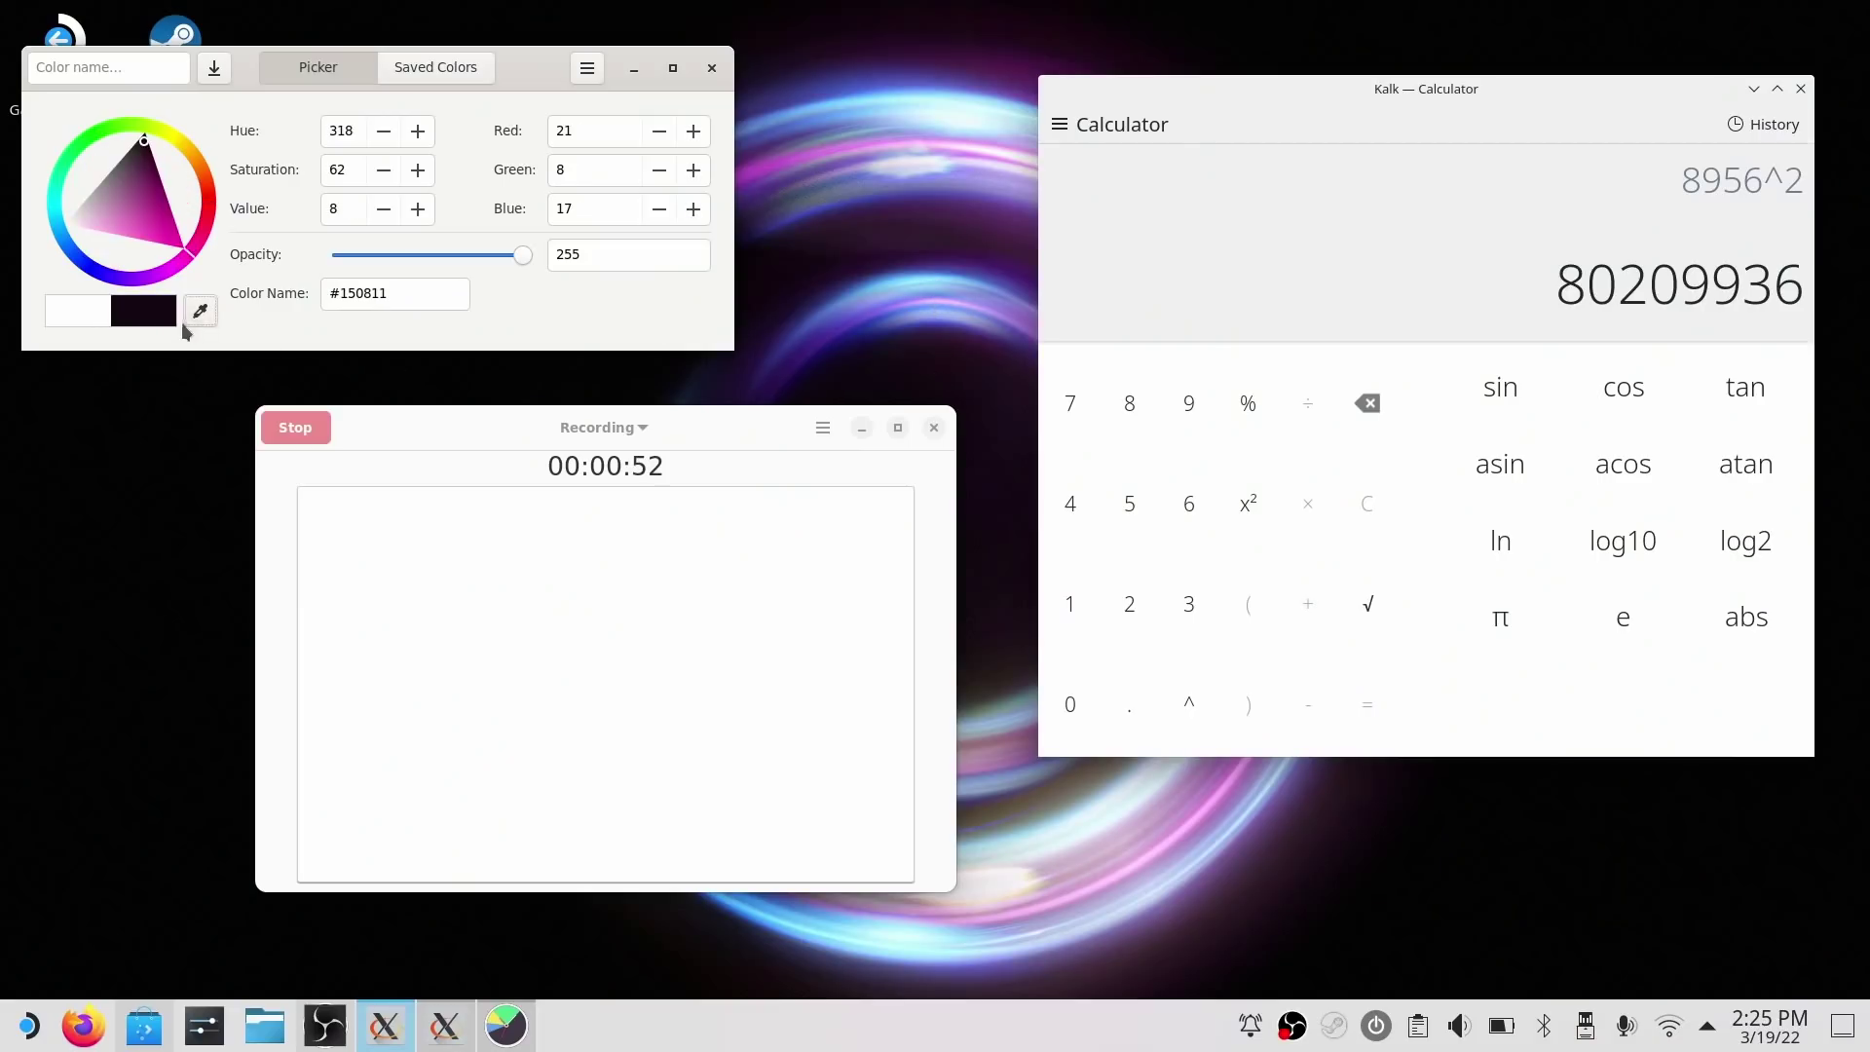
{"action": "left_click", "coordinate": [318, 426]}
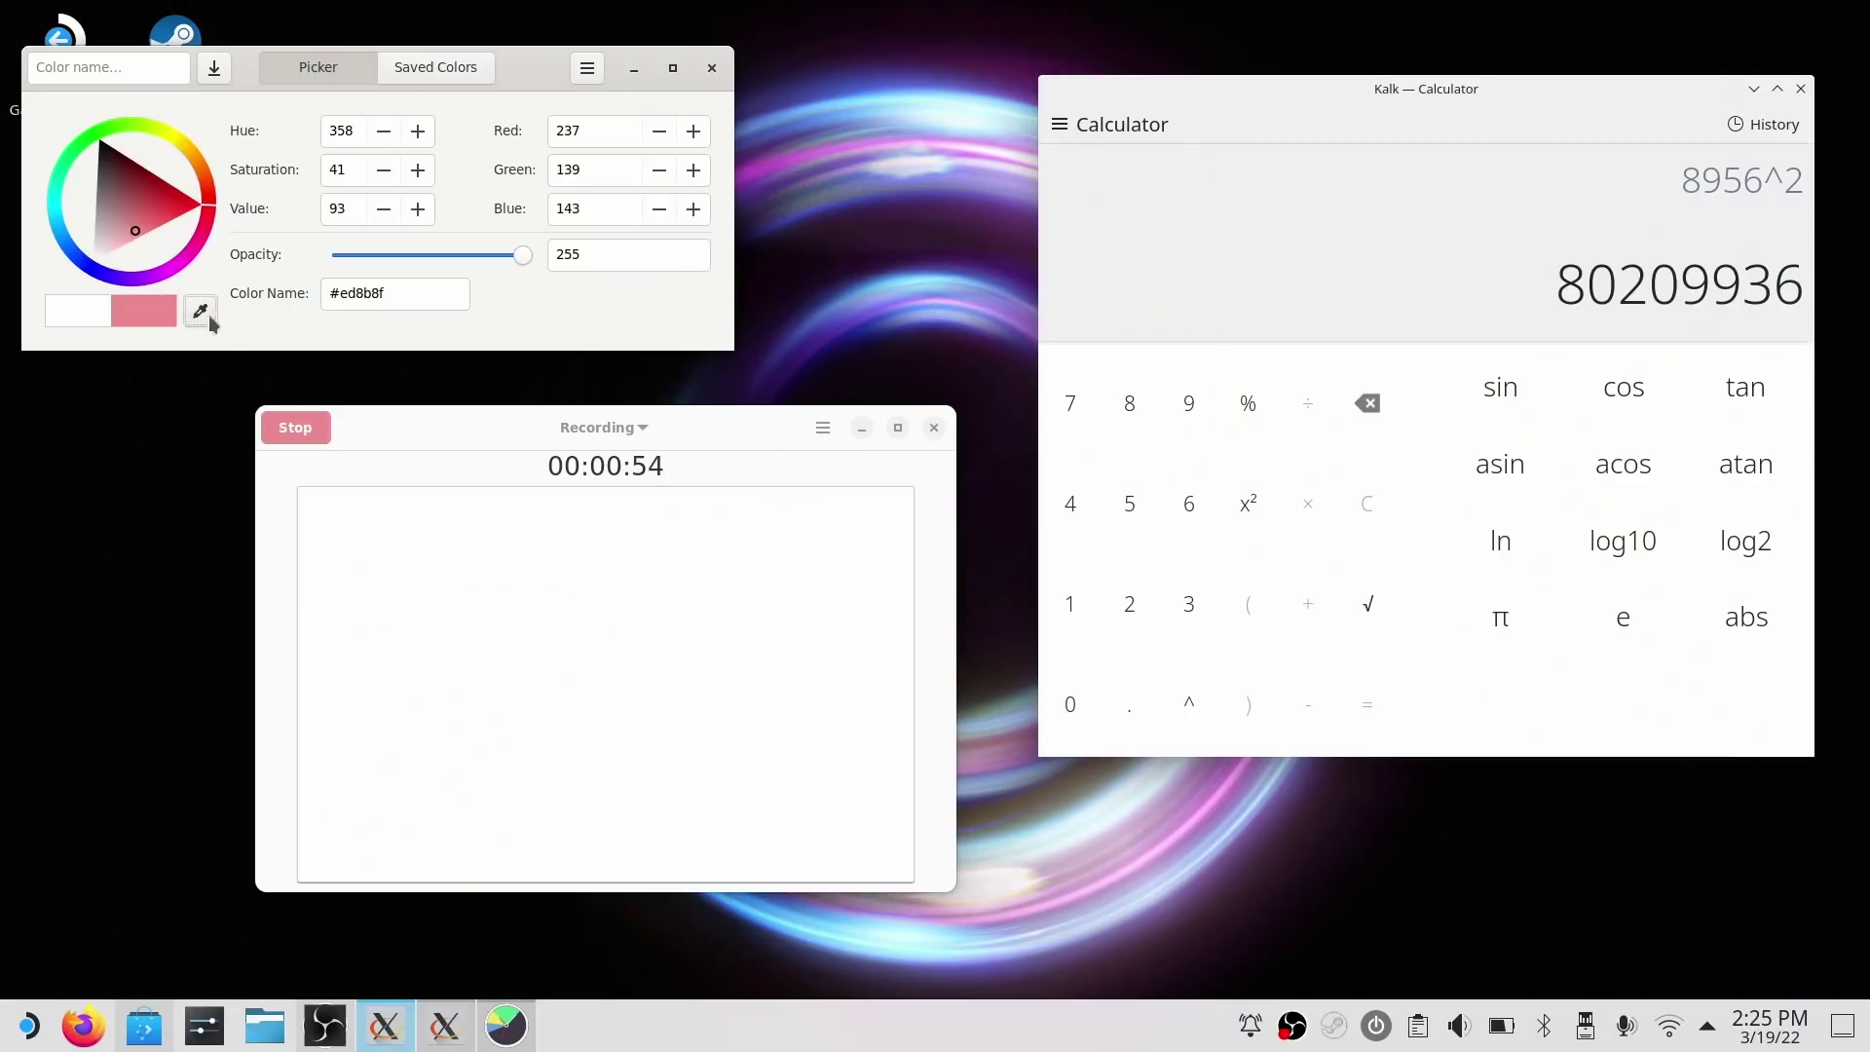
{"action": "left_click", "coordinate": [1575, 293]}
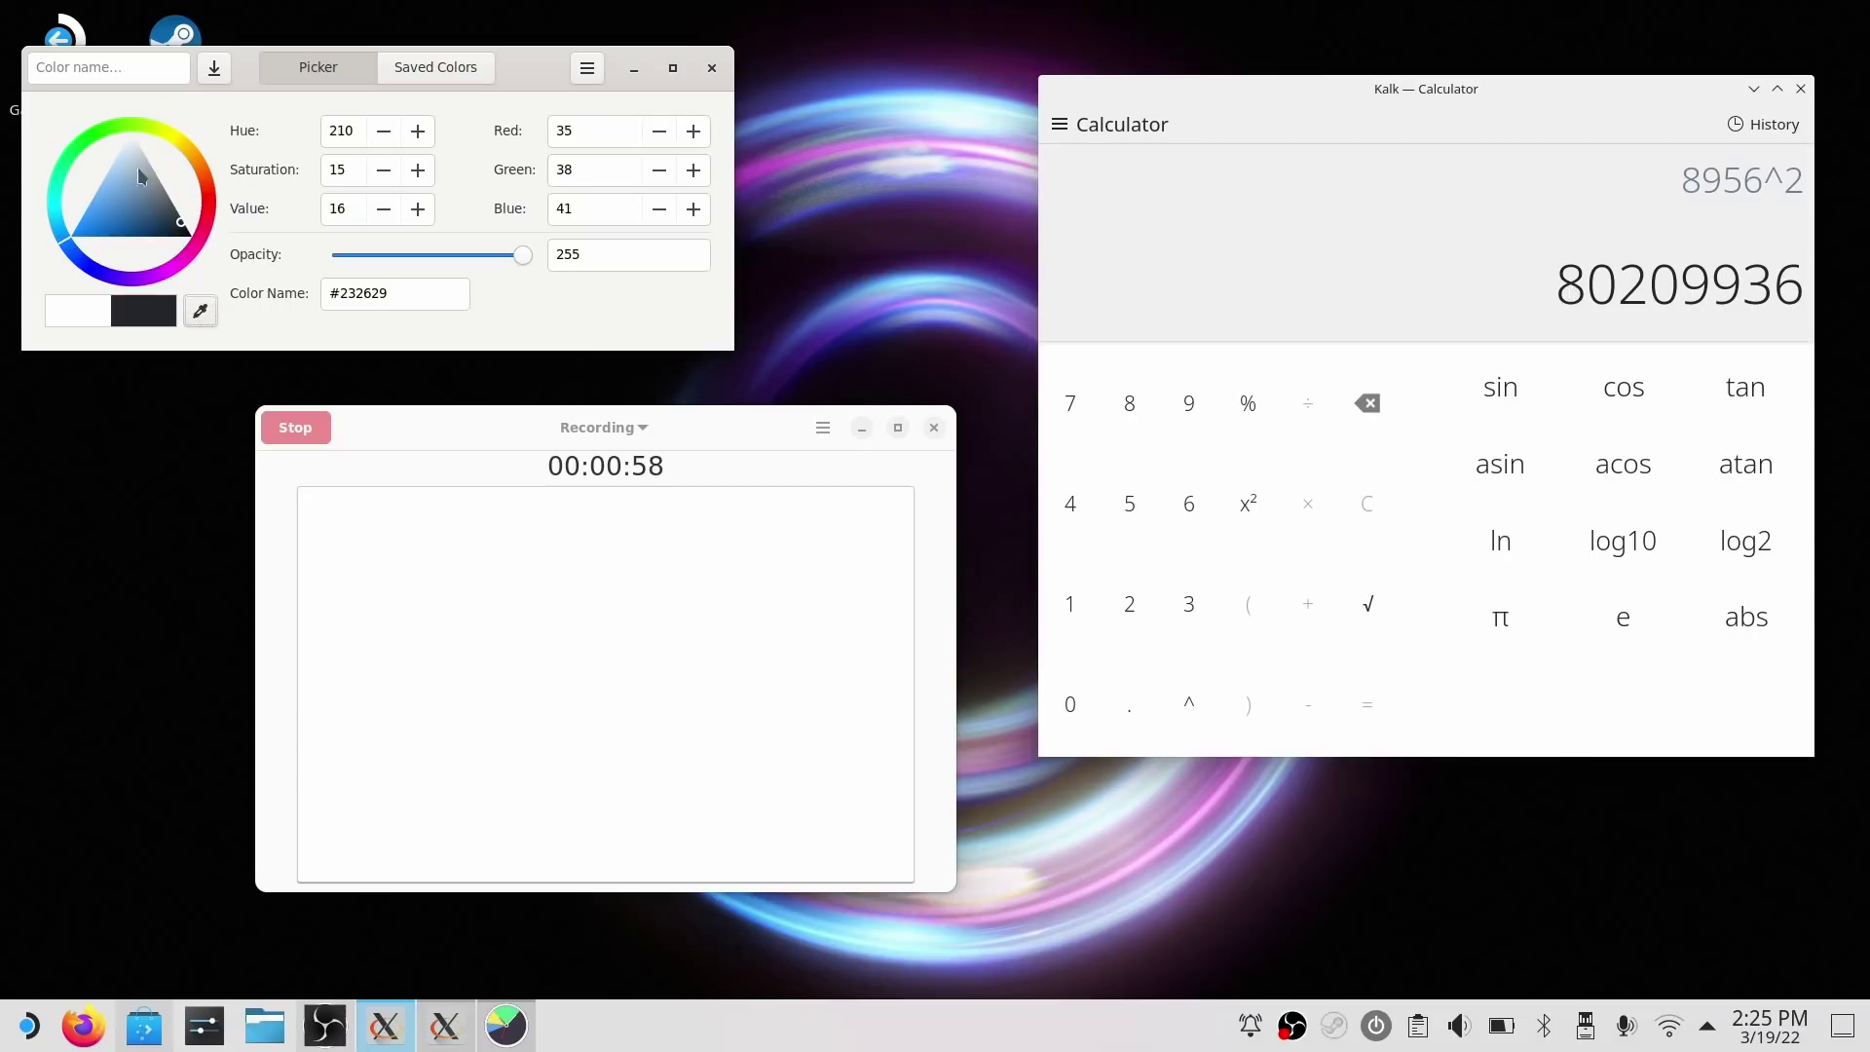
{"action": "left_click", "coordinate": [587, 70]}
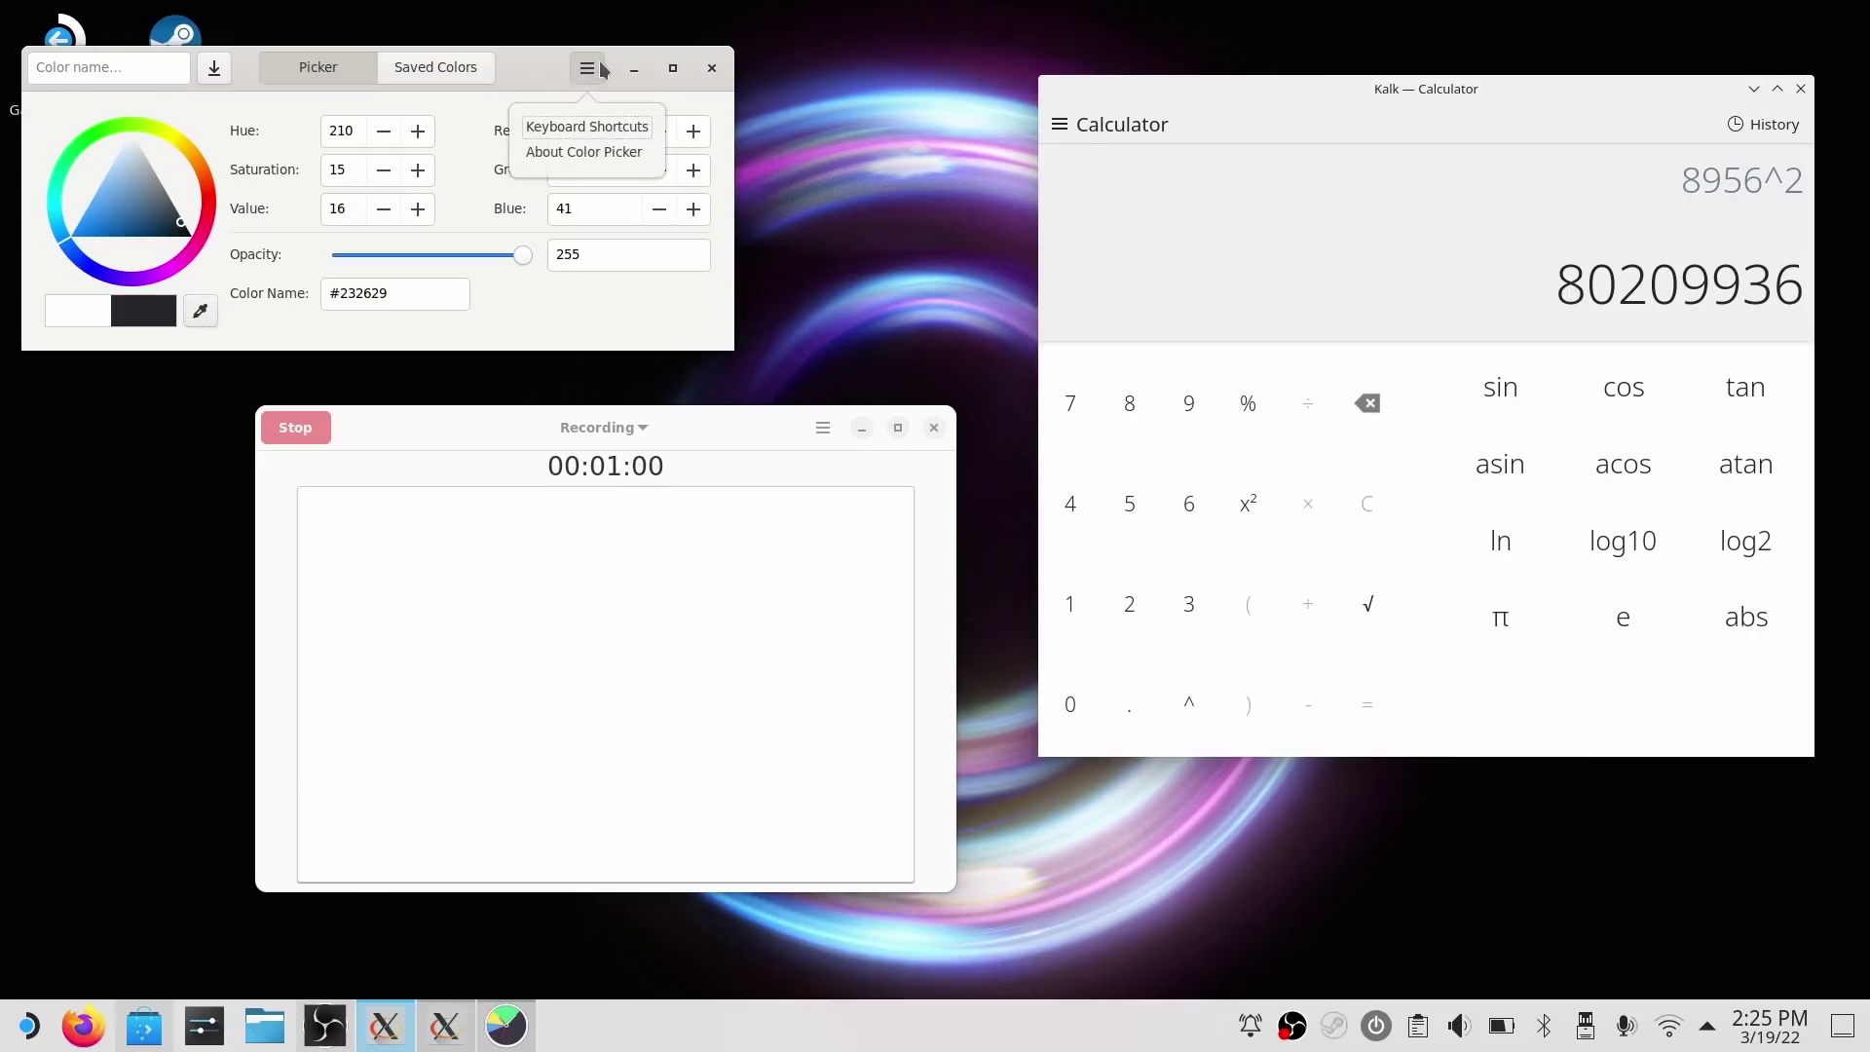
{"action": "left_click", "coordinate": [602, 69]}
{"action": "left_click", "coordinate": [476, 67]}
{"action": "left_click", "coordinate": [327, 76]}
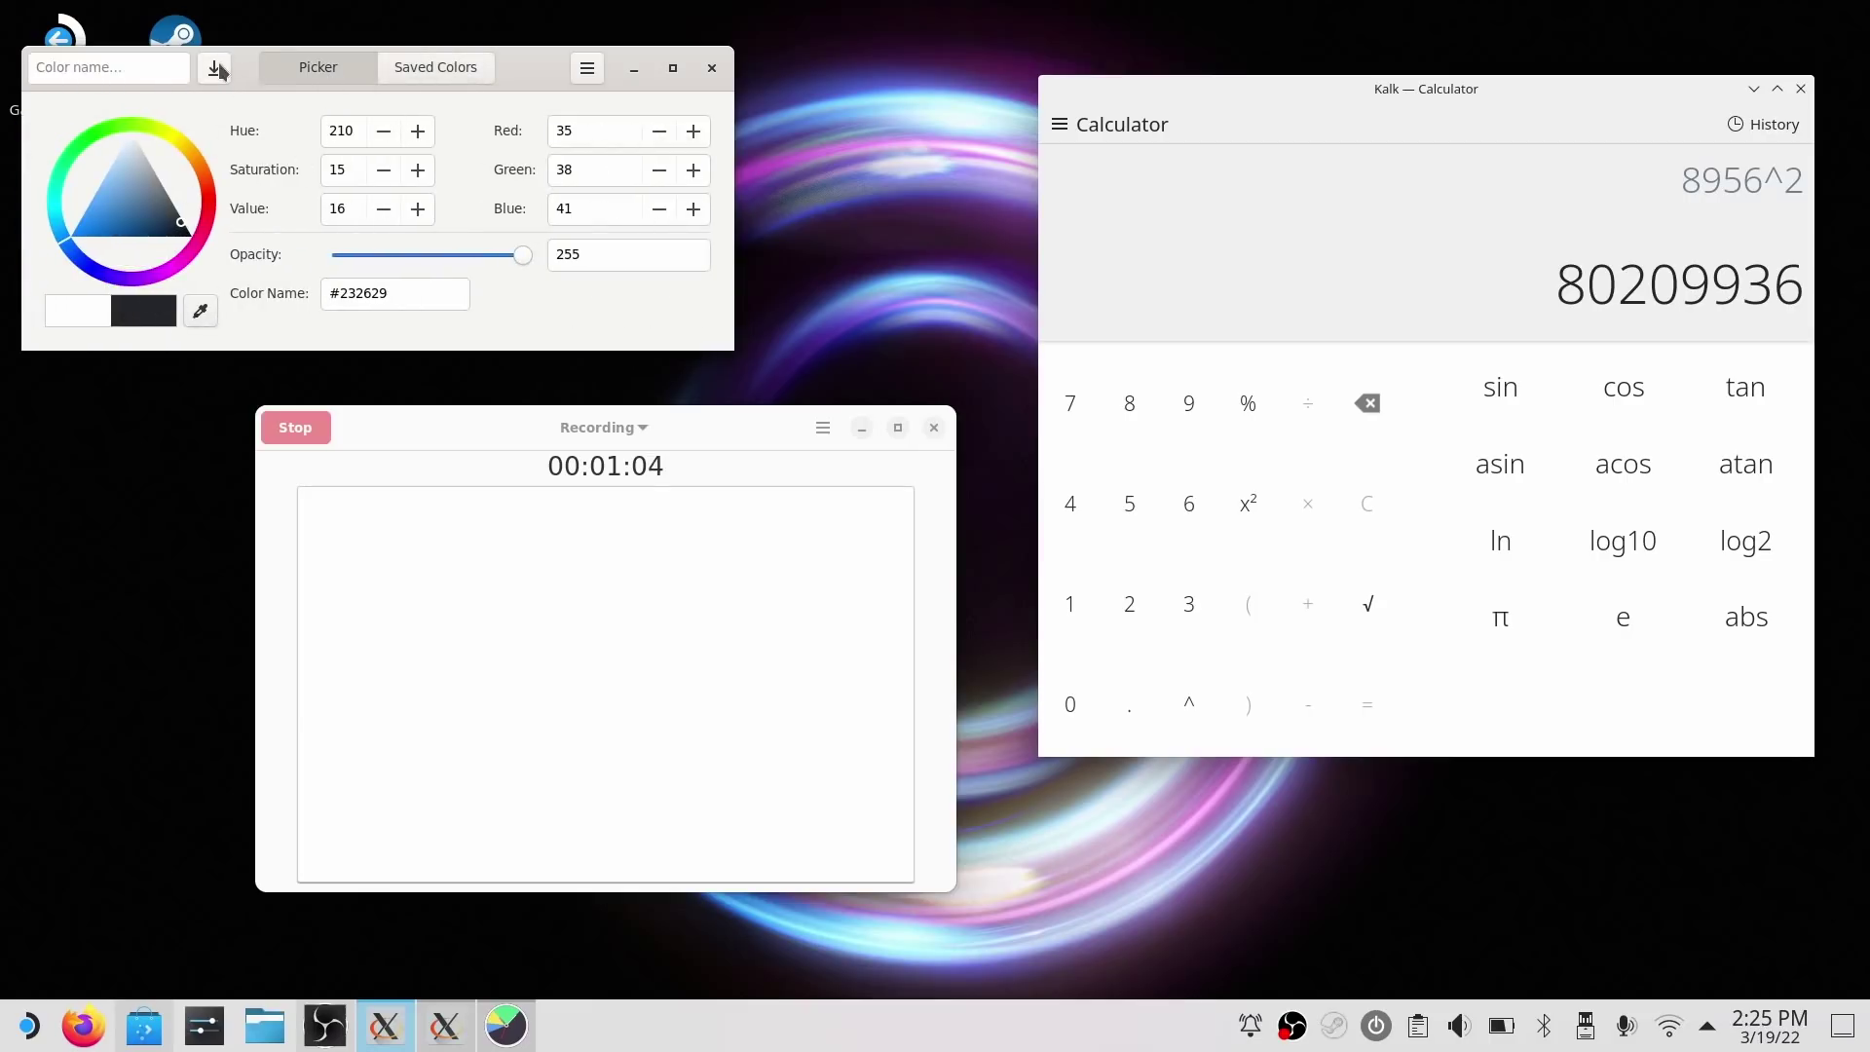
- Close Color Picker, stop the Recorder recording, and close Recorder and Kalk
{"action": "left_click", "coordinate": [712, 68]}
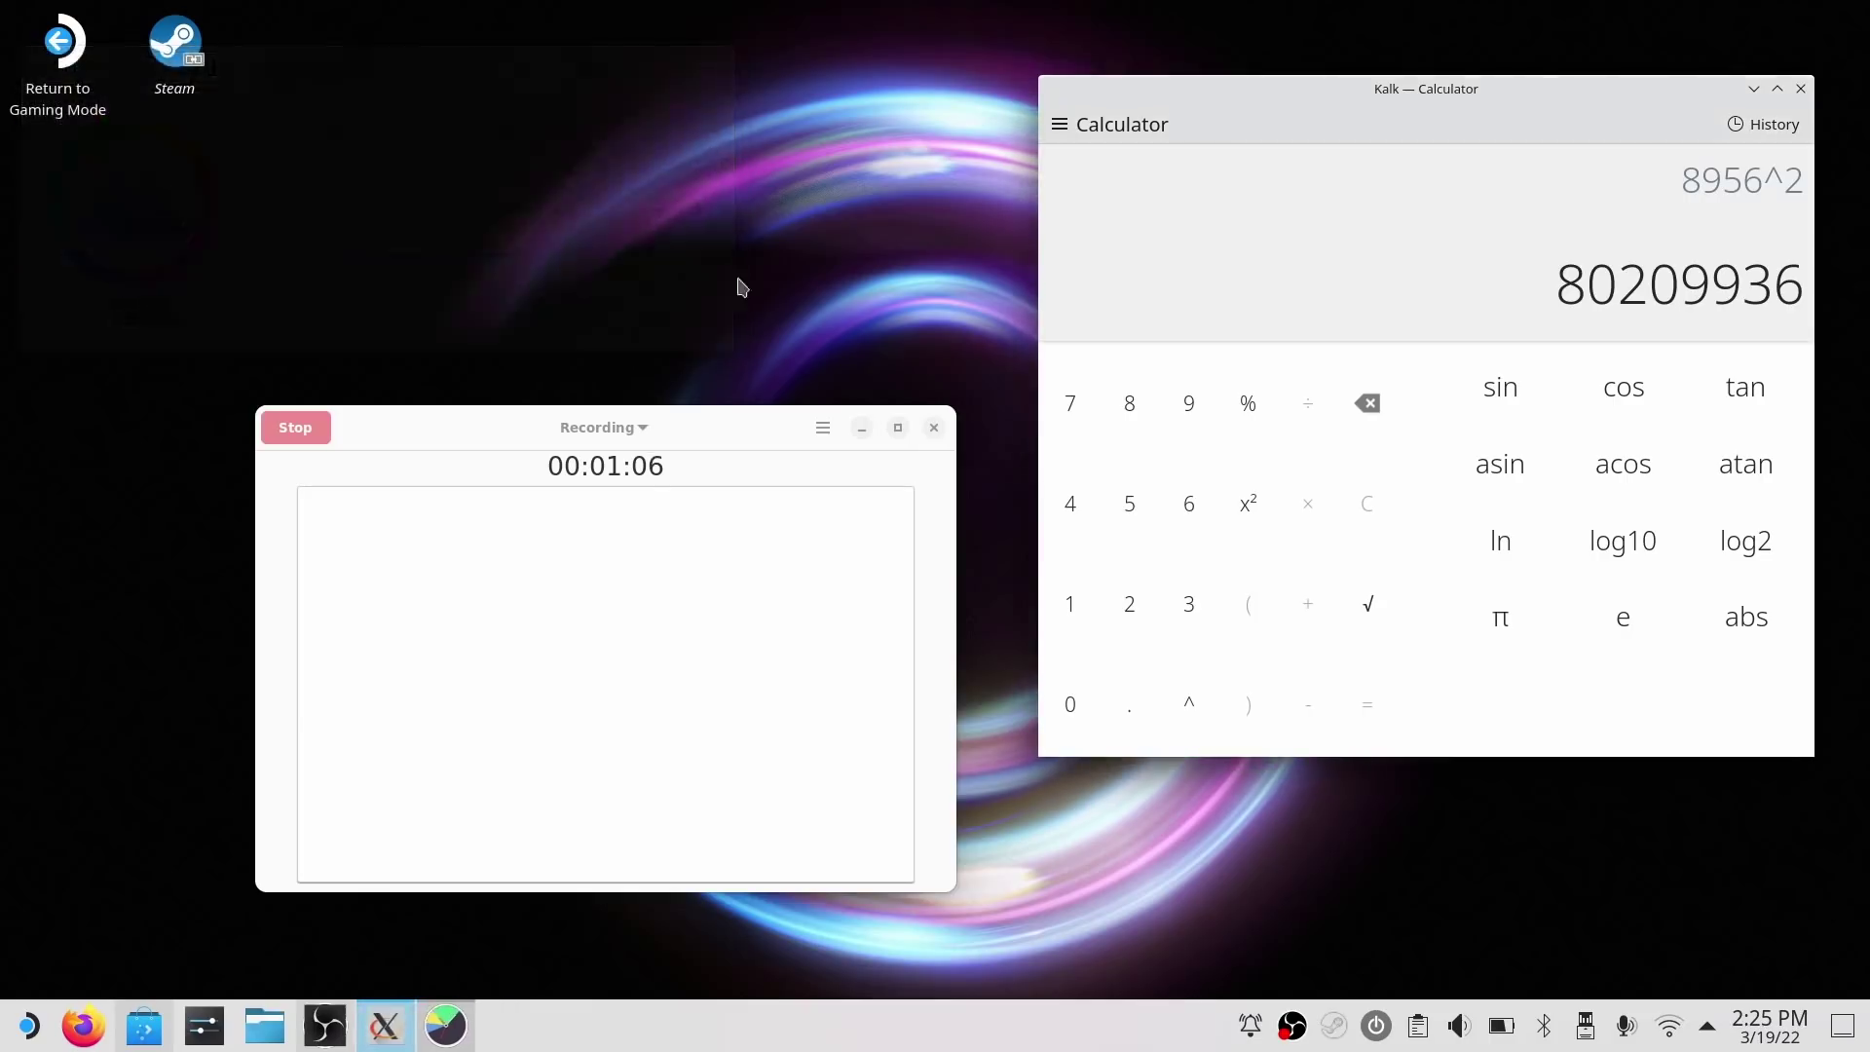
{"action": "left_click", "coordinate": [295, 428]}
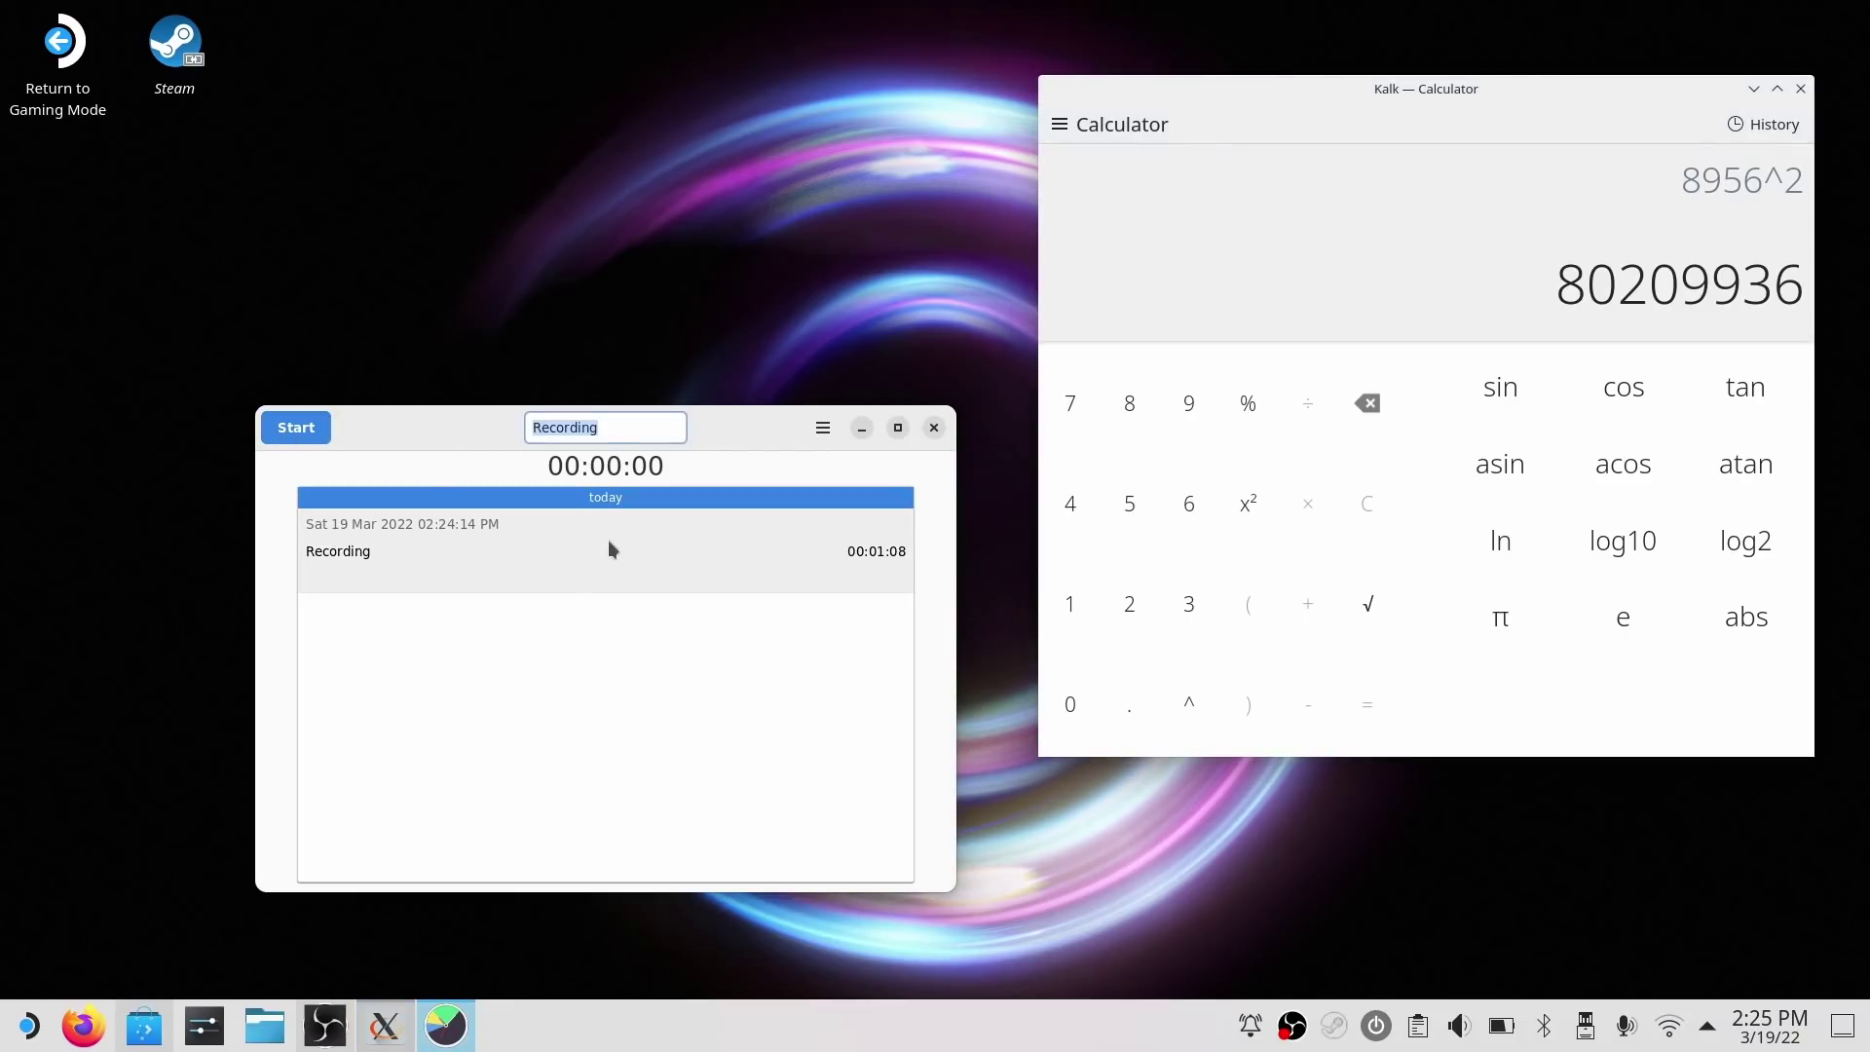
{"action": "left_click", "coordinate": [933, 428]}
{"action": "left_click", "coordinate": [1801, 89]}
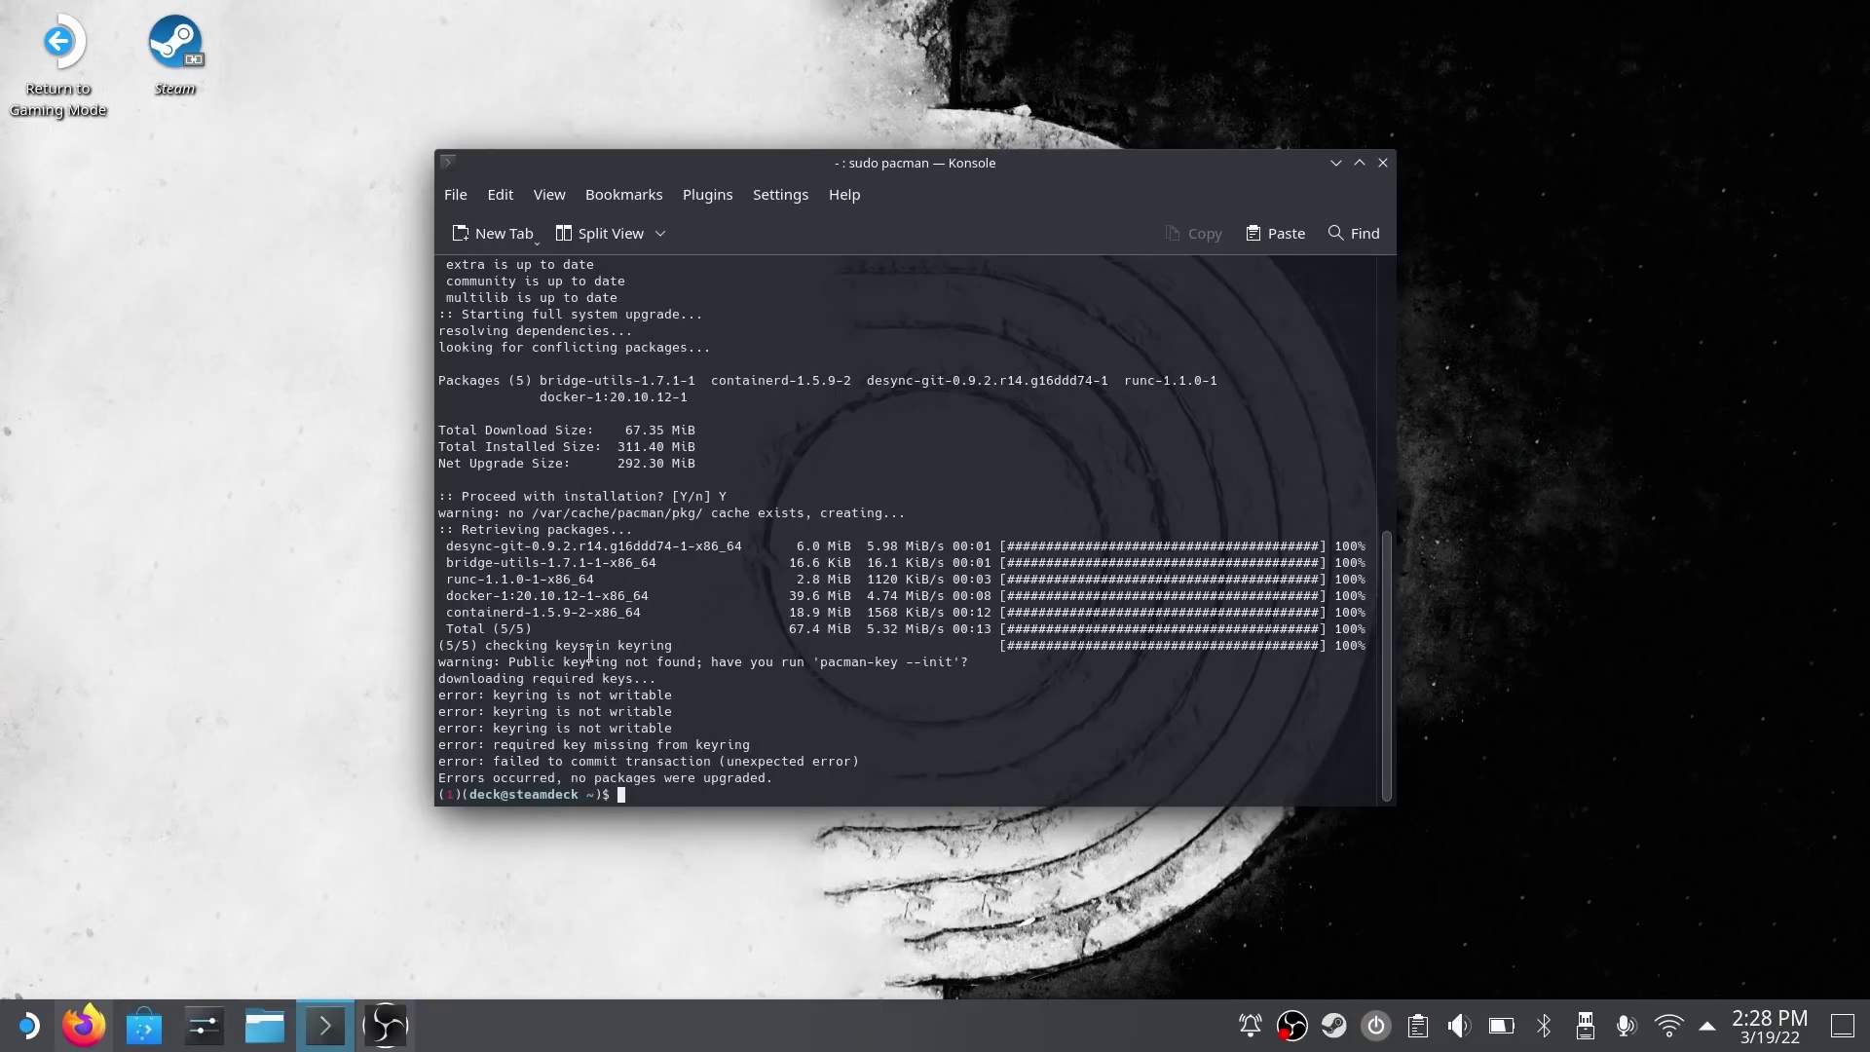
- Select the public keyring warning and error lines in the Konsole output
{"action": "triple_click", "coordinate": [521, 663]}
{"action": "left_click_drag", "start_coordinate": [501, 679], "coordinate": [635, 707]}
{"action": "left_click", "coordinate": [635, 707]}
{"action": "scroll", "coordinate": [724, 715], "scroll_direction": "up", "scroll_amount": 2}
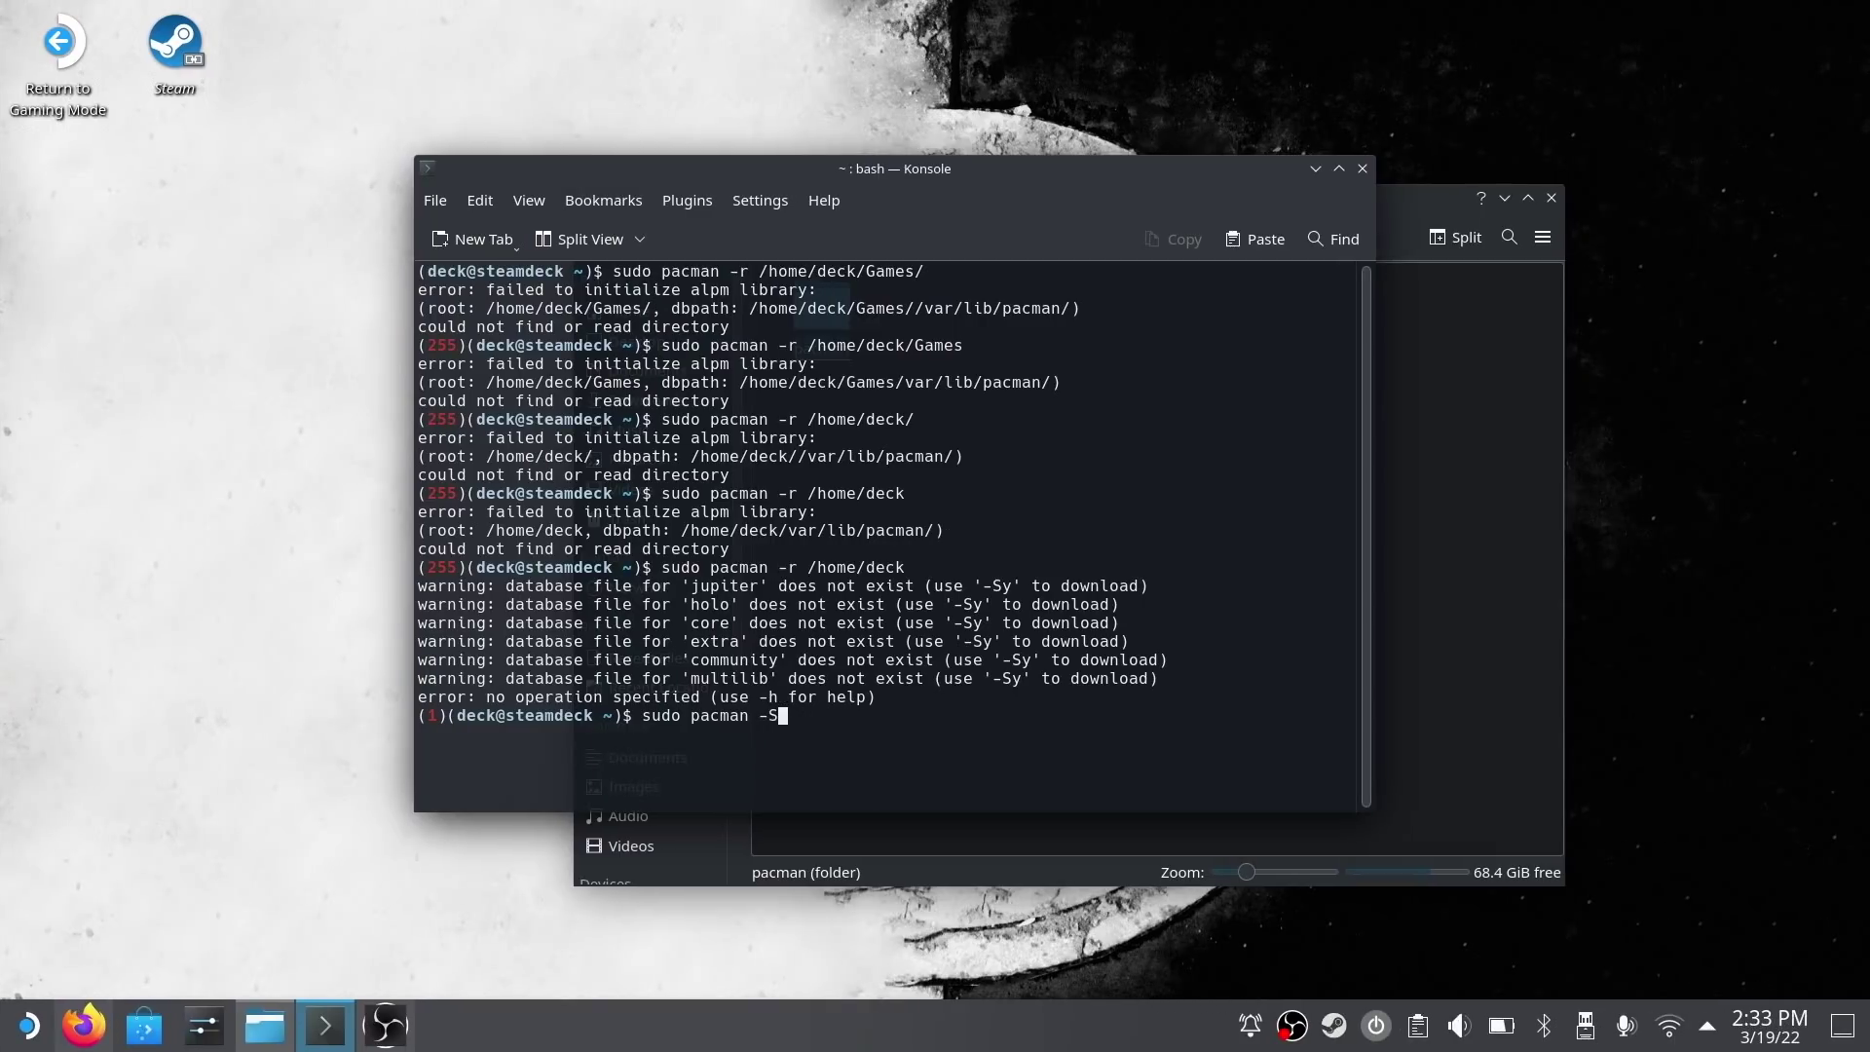
- Run sudo pacman -Sy, then sudo pacman -Syr /home/deck
{"action": "type", "text": "y"}
{"action": "key", "text": "Return"}
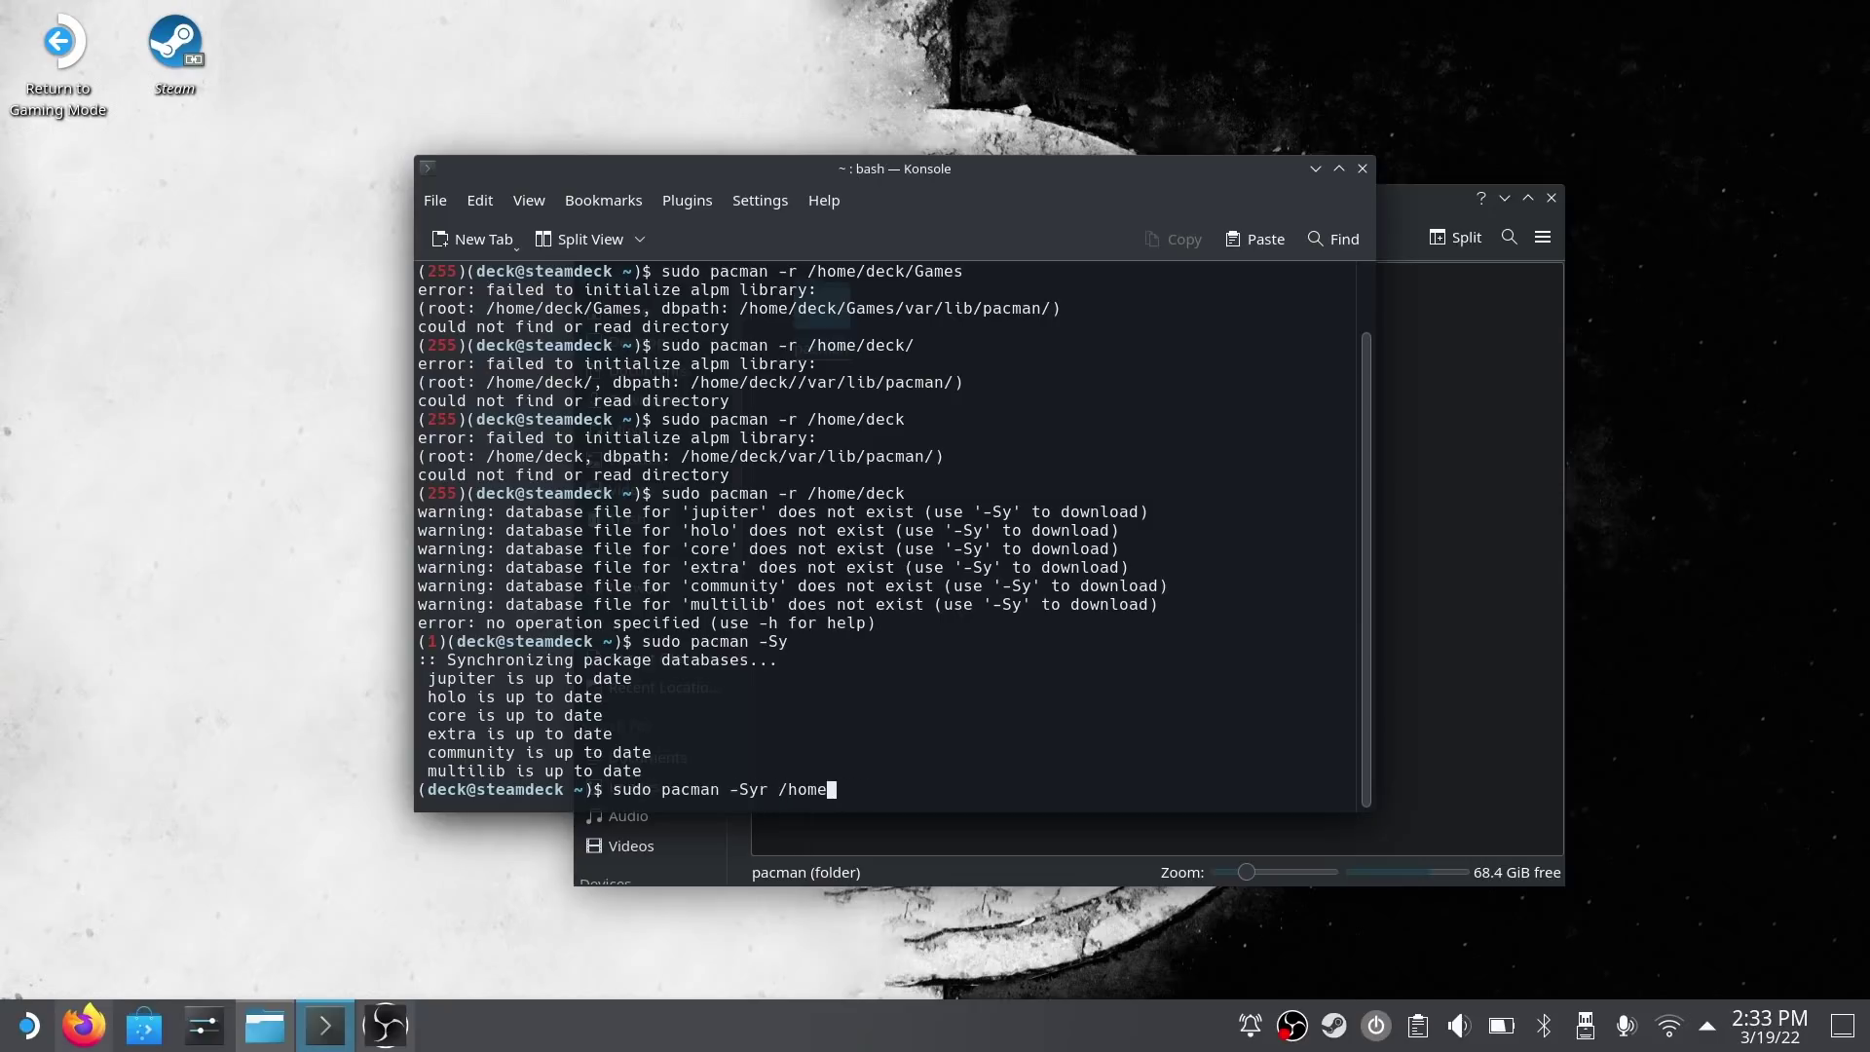
{"action": "type", "text": "ck"}
{"action": "key", "text": "Return"}
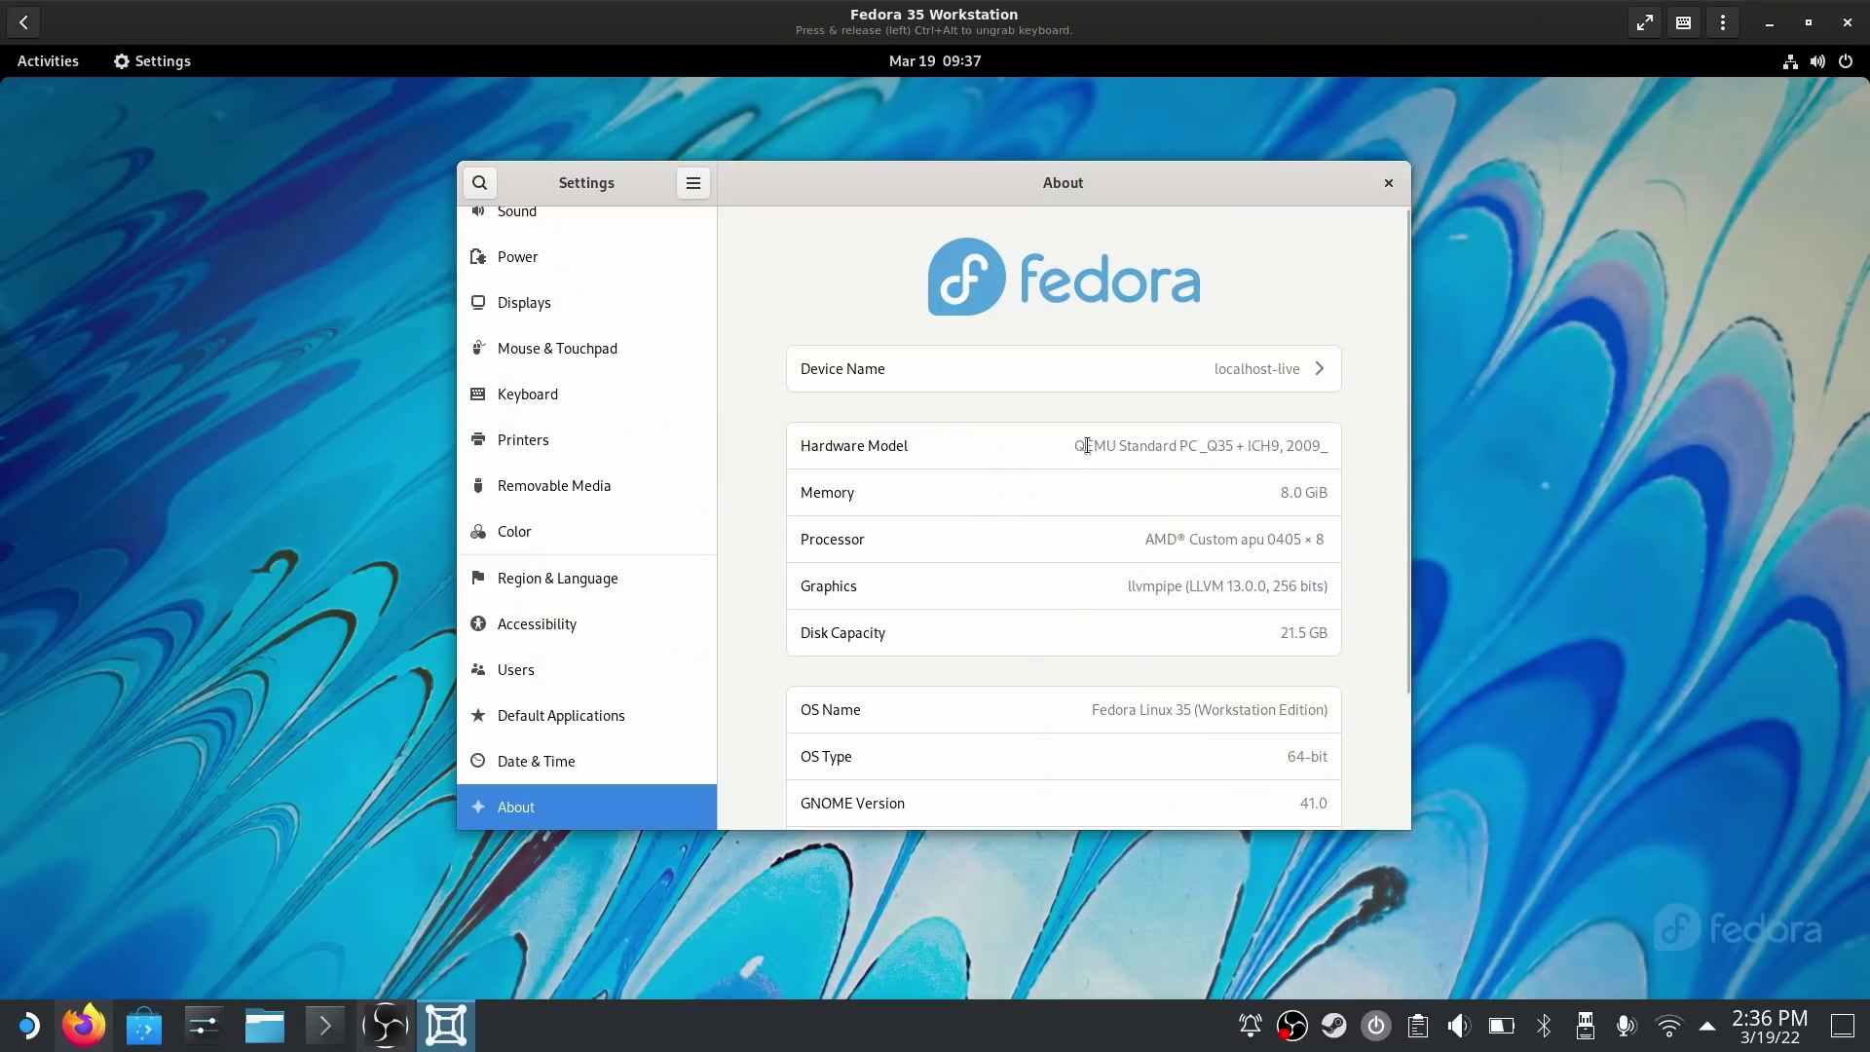
- Glance at the Fedora Software Updates page, then close the Fedora Settings window
{"action": "left_click", "coordinate": [1323, 444]}
{"action": "scroll", "coordinate": [1302, 453], "scroll_direction": "down", "scroll_amount": 3}
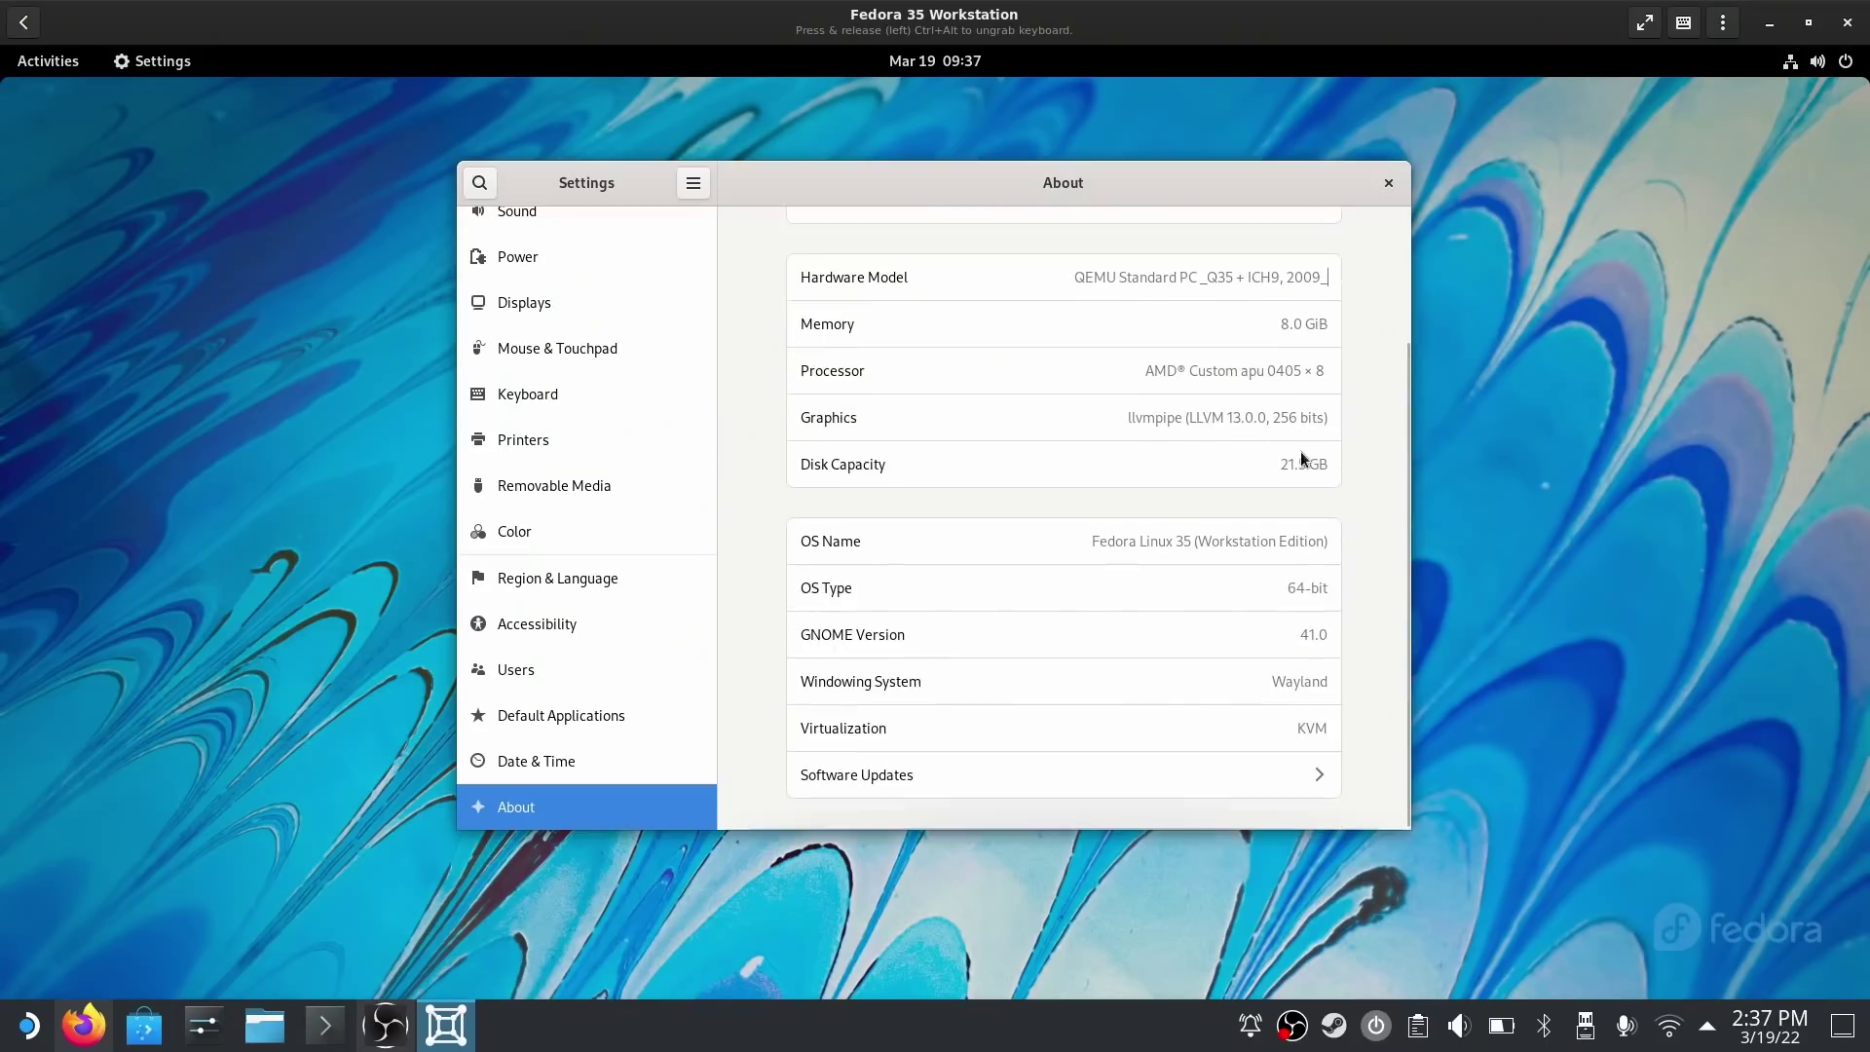
{"action": "left_click", "coordinate": [1295, 773]}
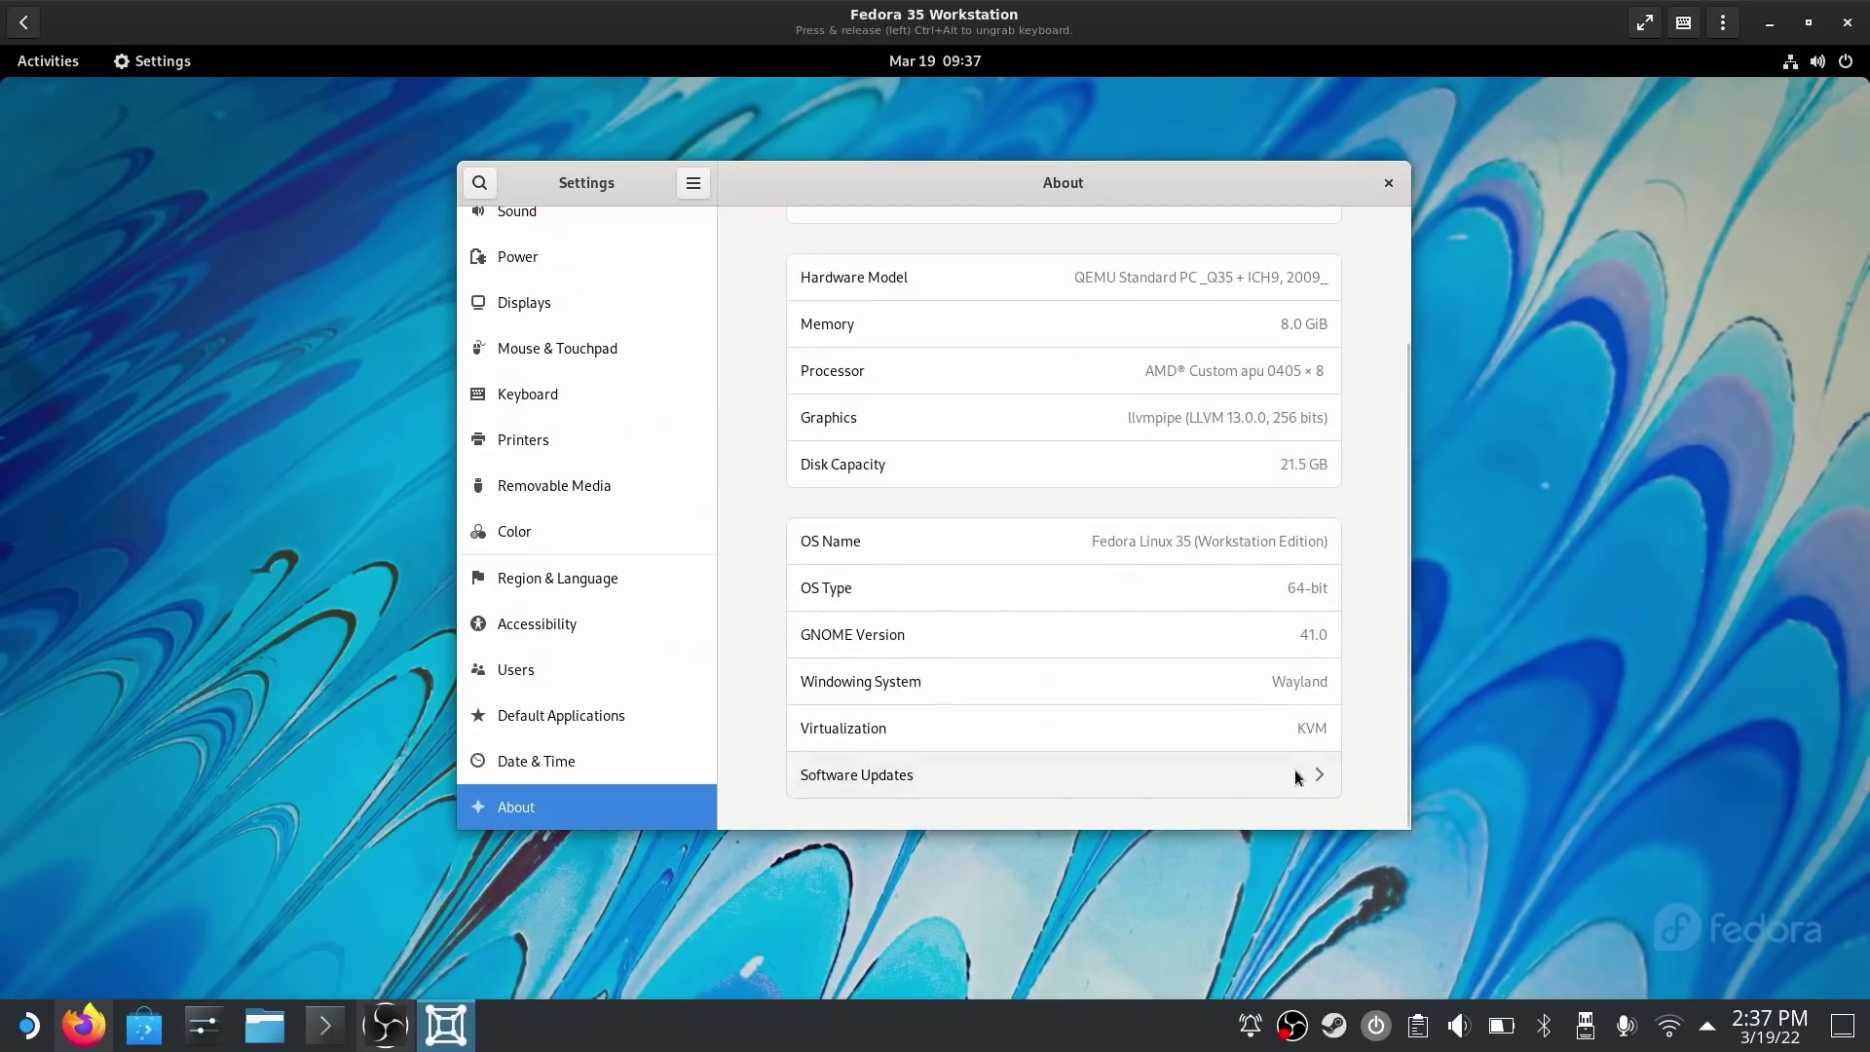
{"action": "left_click", "coordinate": [1143, 92]}
{"action": "mouse_move", "coordinate": [1161, 178]}
{"action": "left_mouse_down"}
{"action": "mouse_move", "coordinate": [1130, 203]}
{"action": "mouse_move", "coordinate": [1172, 204]}
{"action": "left_mouse_up"}
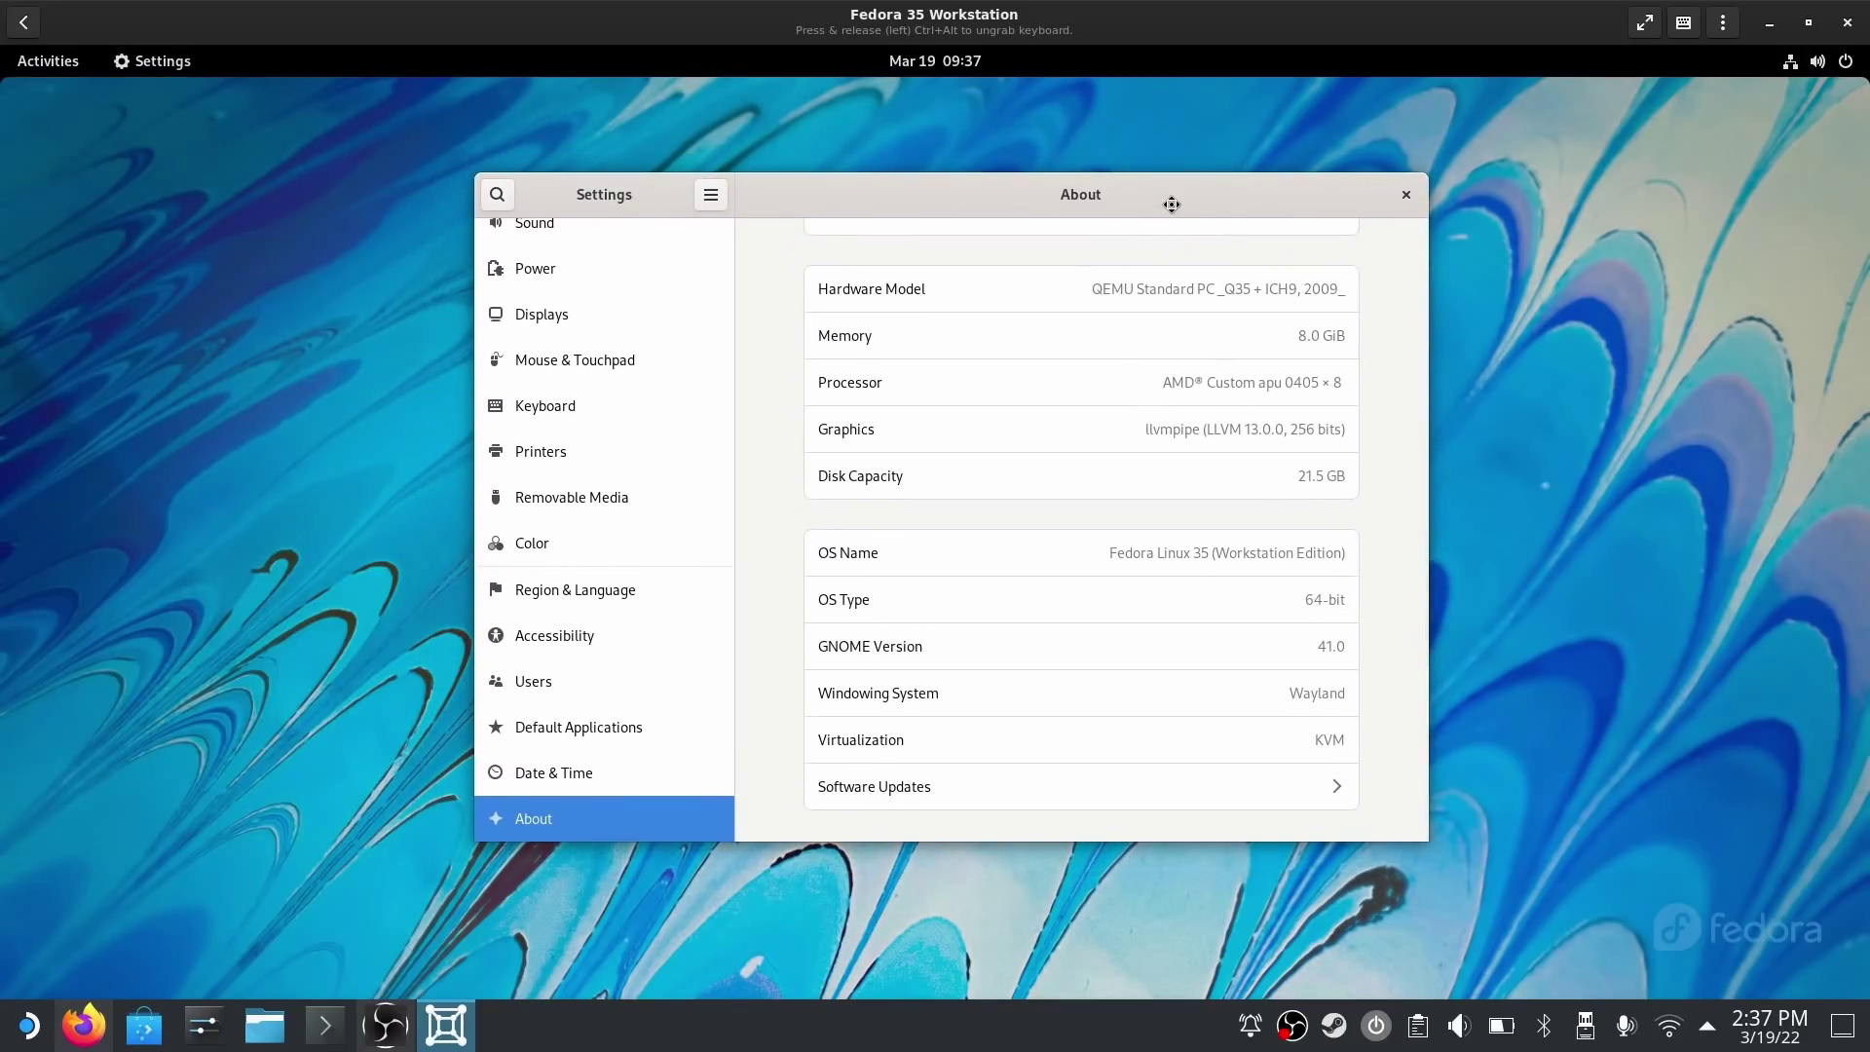
{"action": "scroll", "coordinate": [638, 698], "scroll_direction": "up", "scroll_amount": 5}
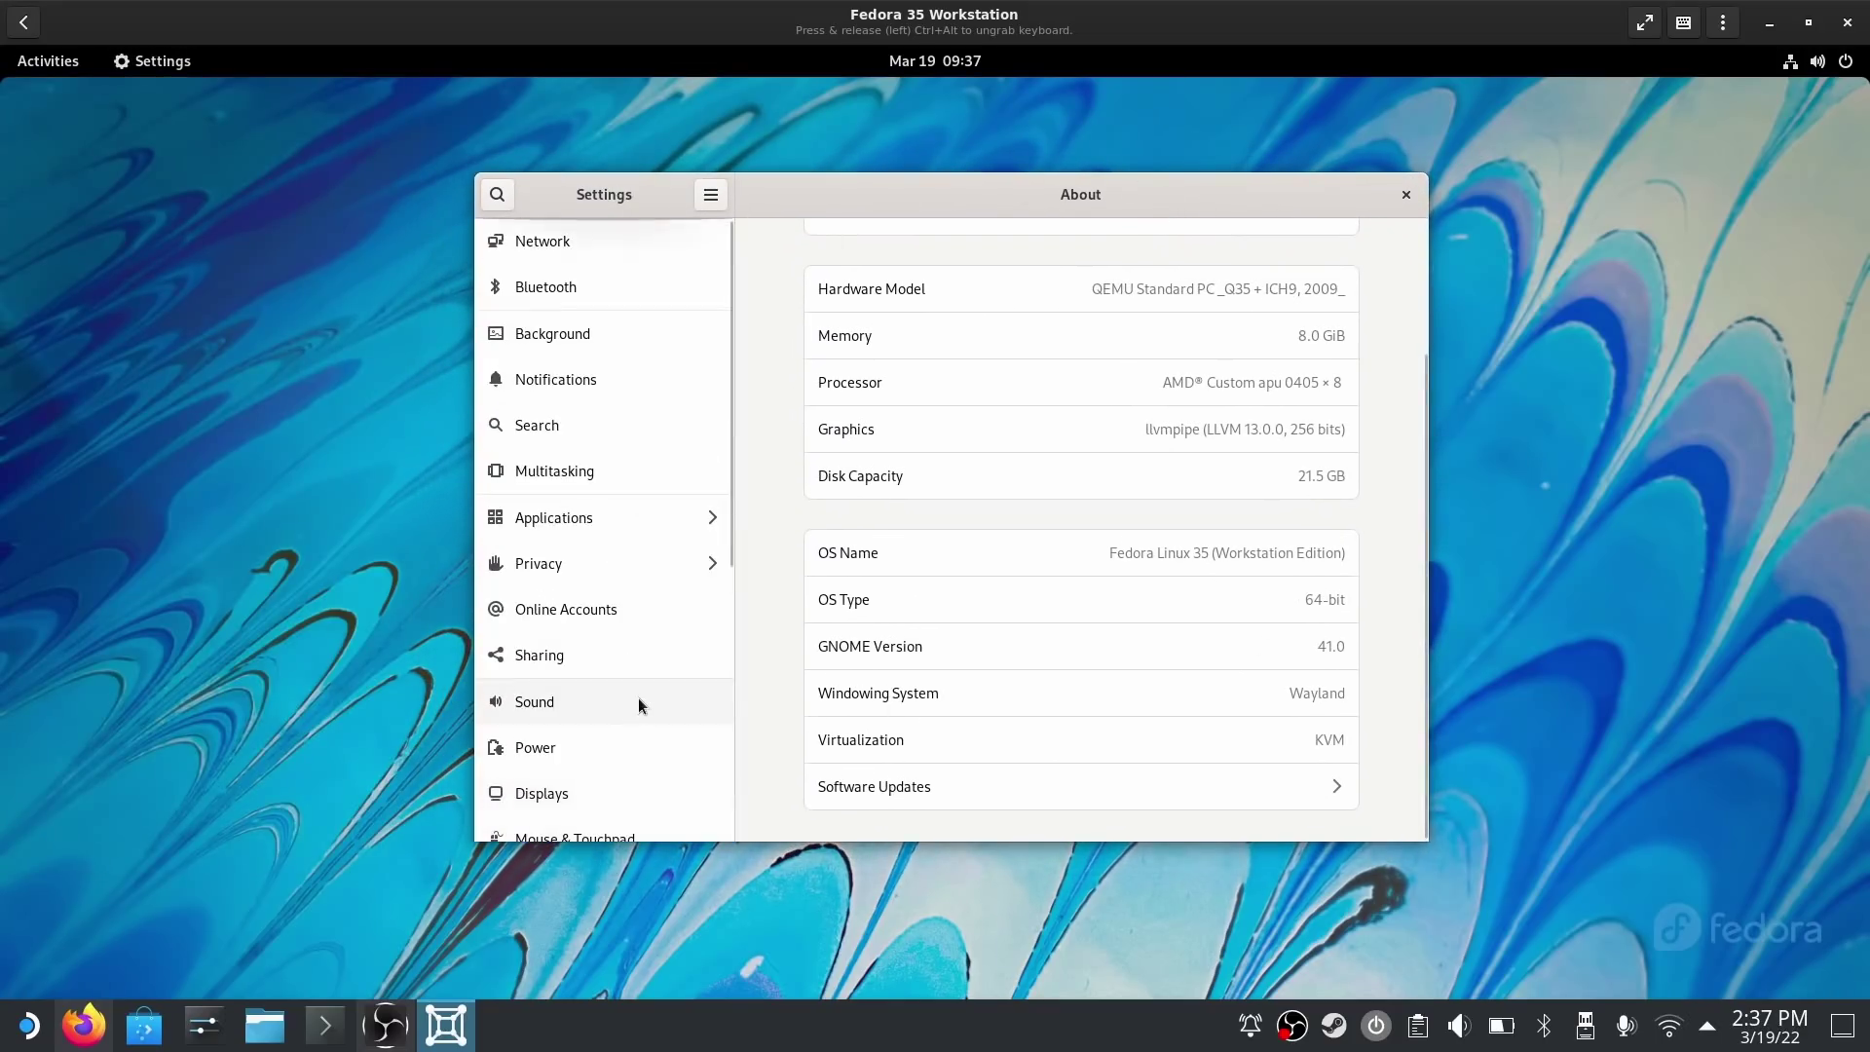
{"action": "scroll", "coordinate": [662, 576], "scroll_direction": "down", "scroll_amount": 5}
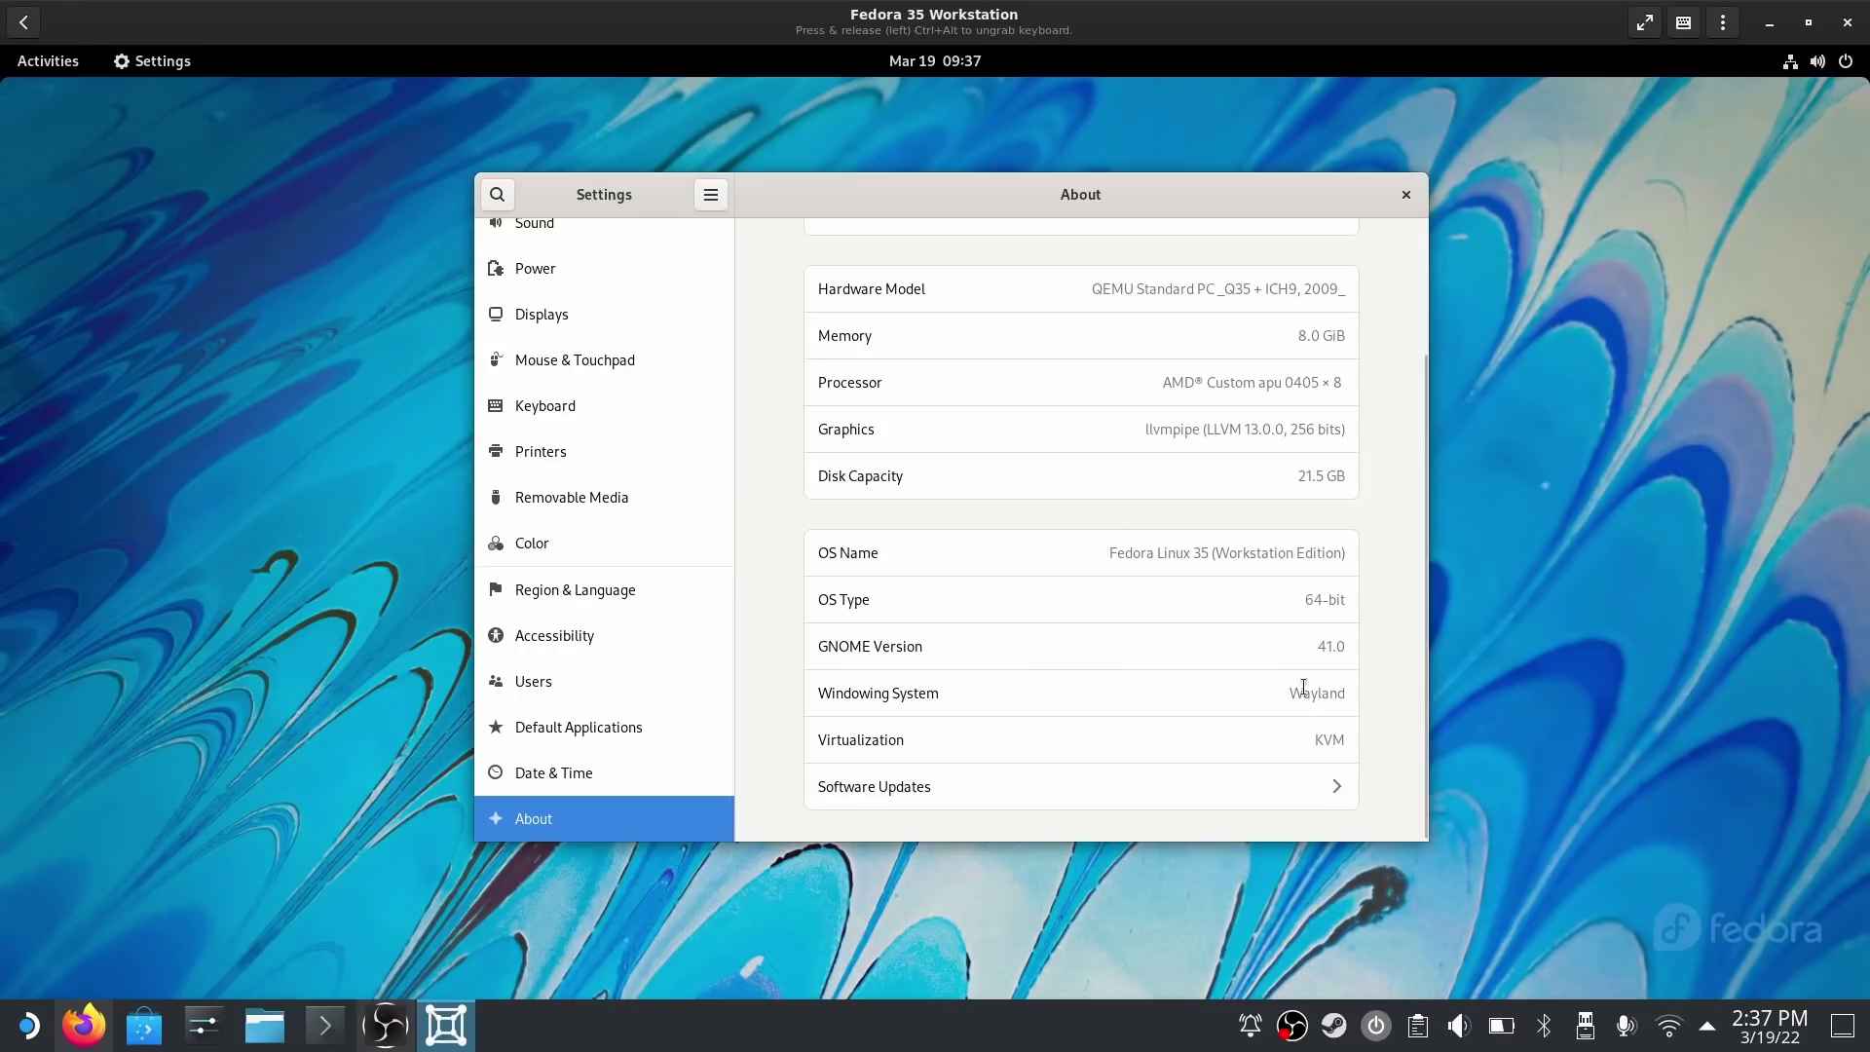
{"action": "scroll", "coordinate": [1426, 691], "scroll_direction": "up", "scroll_amount": 3}
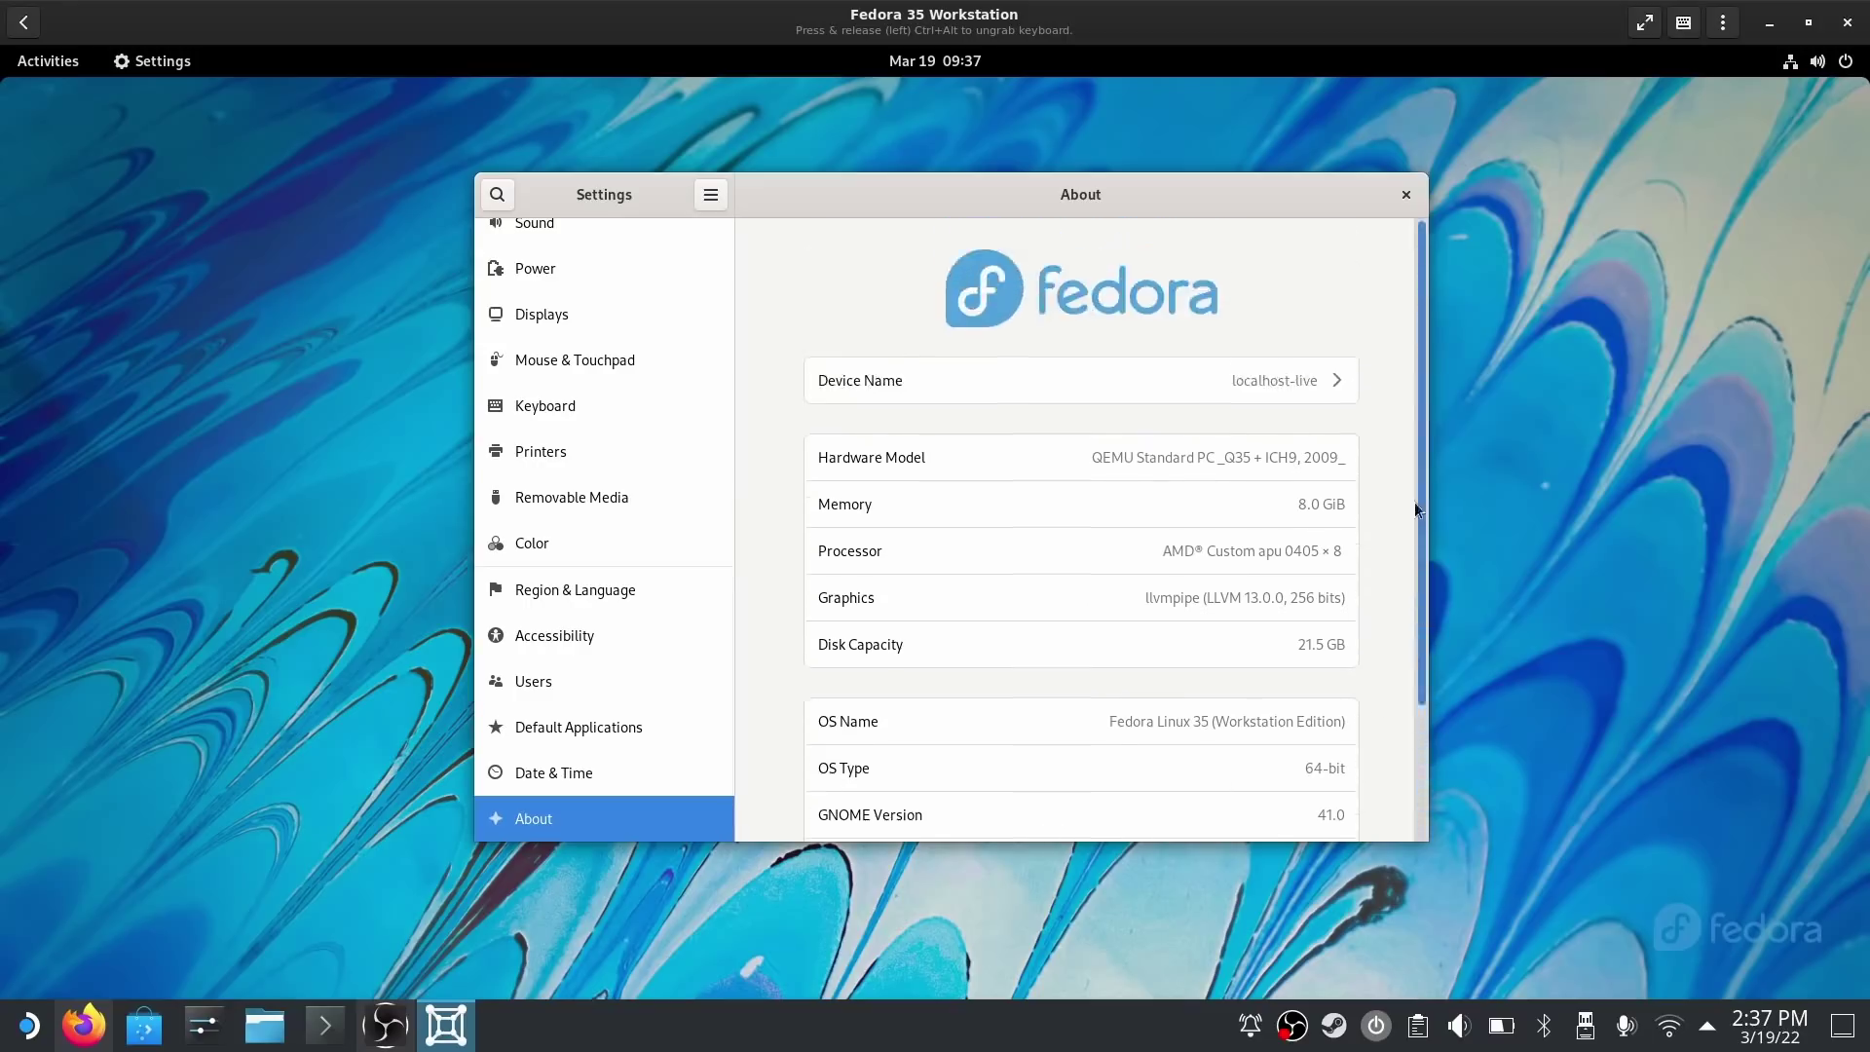
{"action": "left_click", "coordinate": [1405, 193]}
- Launch Fedora's Software store from the application grid and search for IDE
{"action": "left_click", "coordinate": [38, 58]}
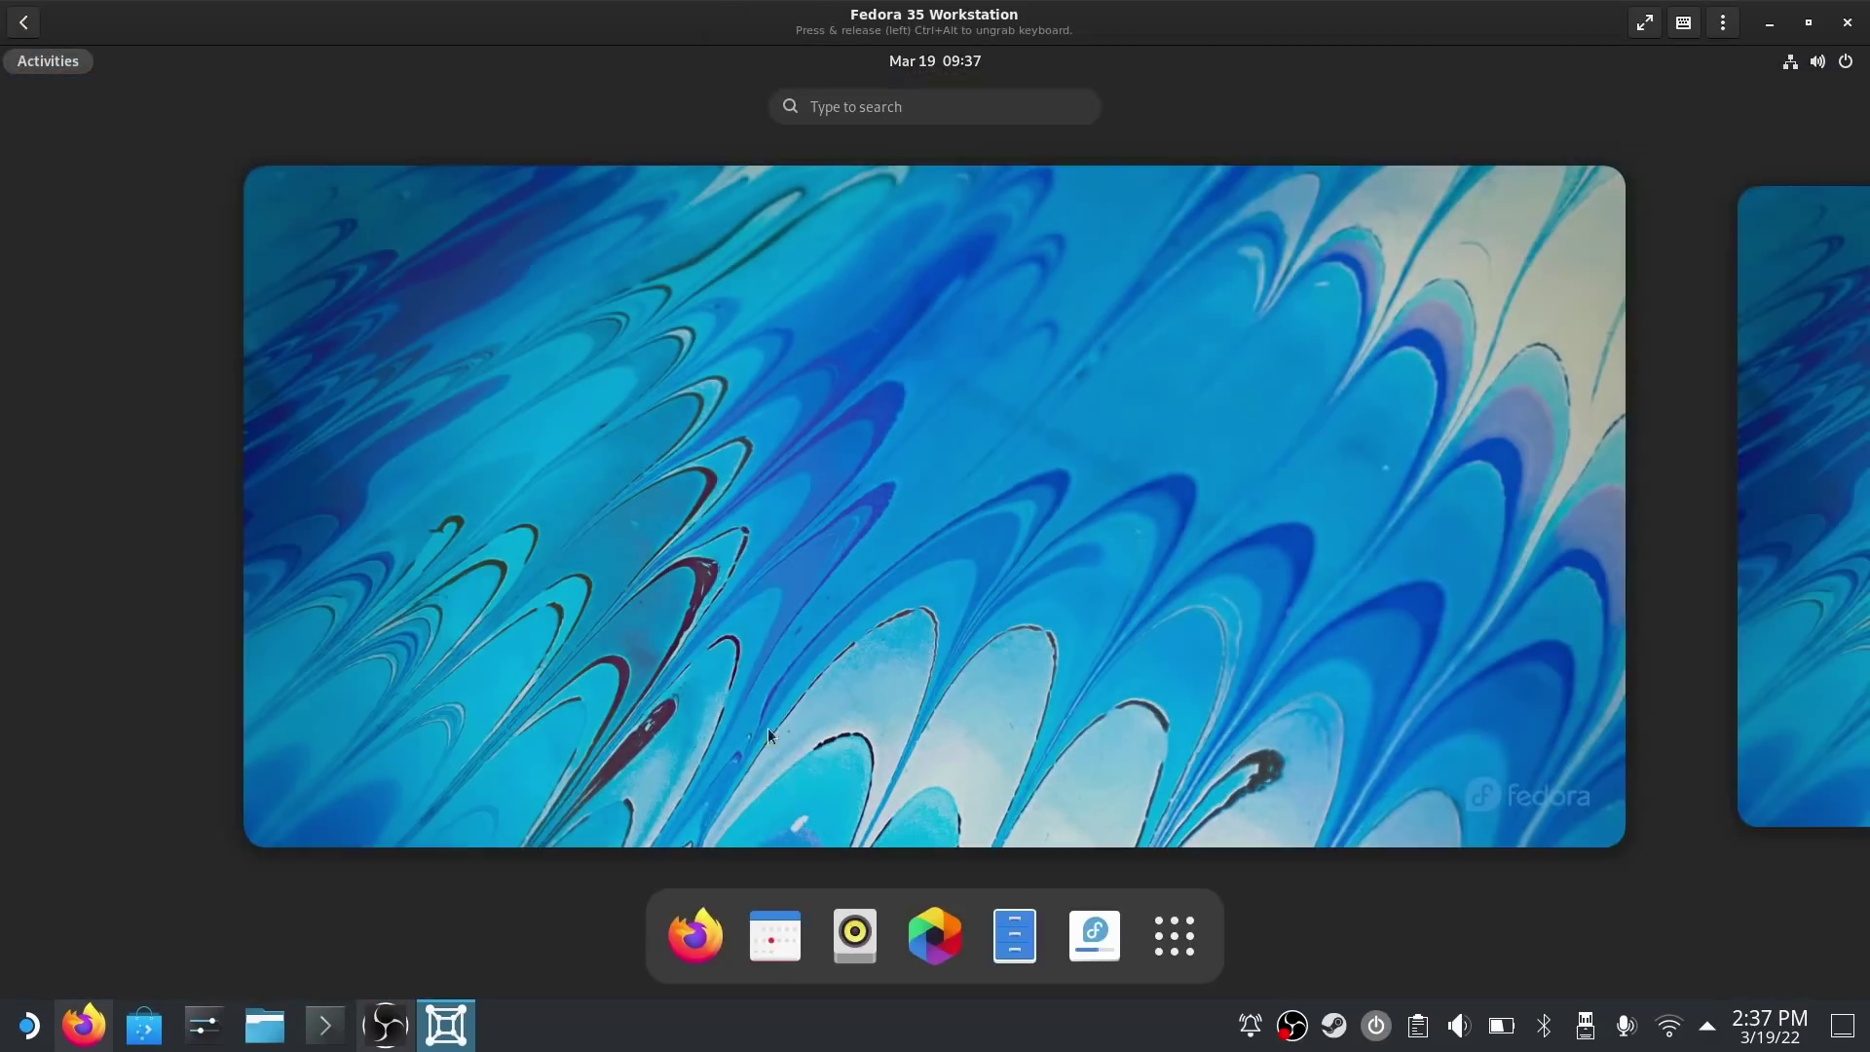
{"action": "left_click", "coordinate": [1176, 937]}
{"action": "scroll", "coordinate": [1147, 742], "scroll_direction": "down", "scroll_amount": 1}
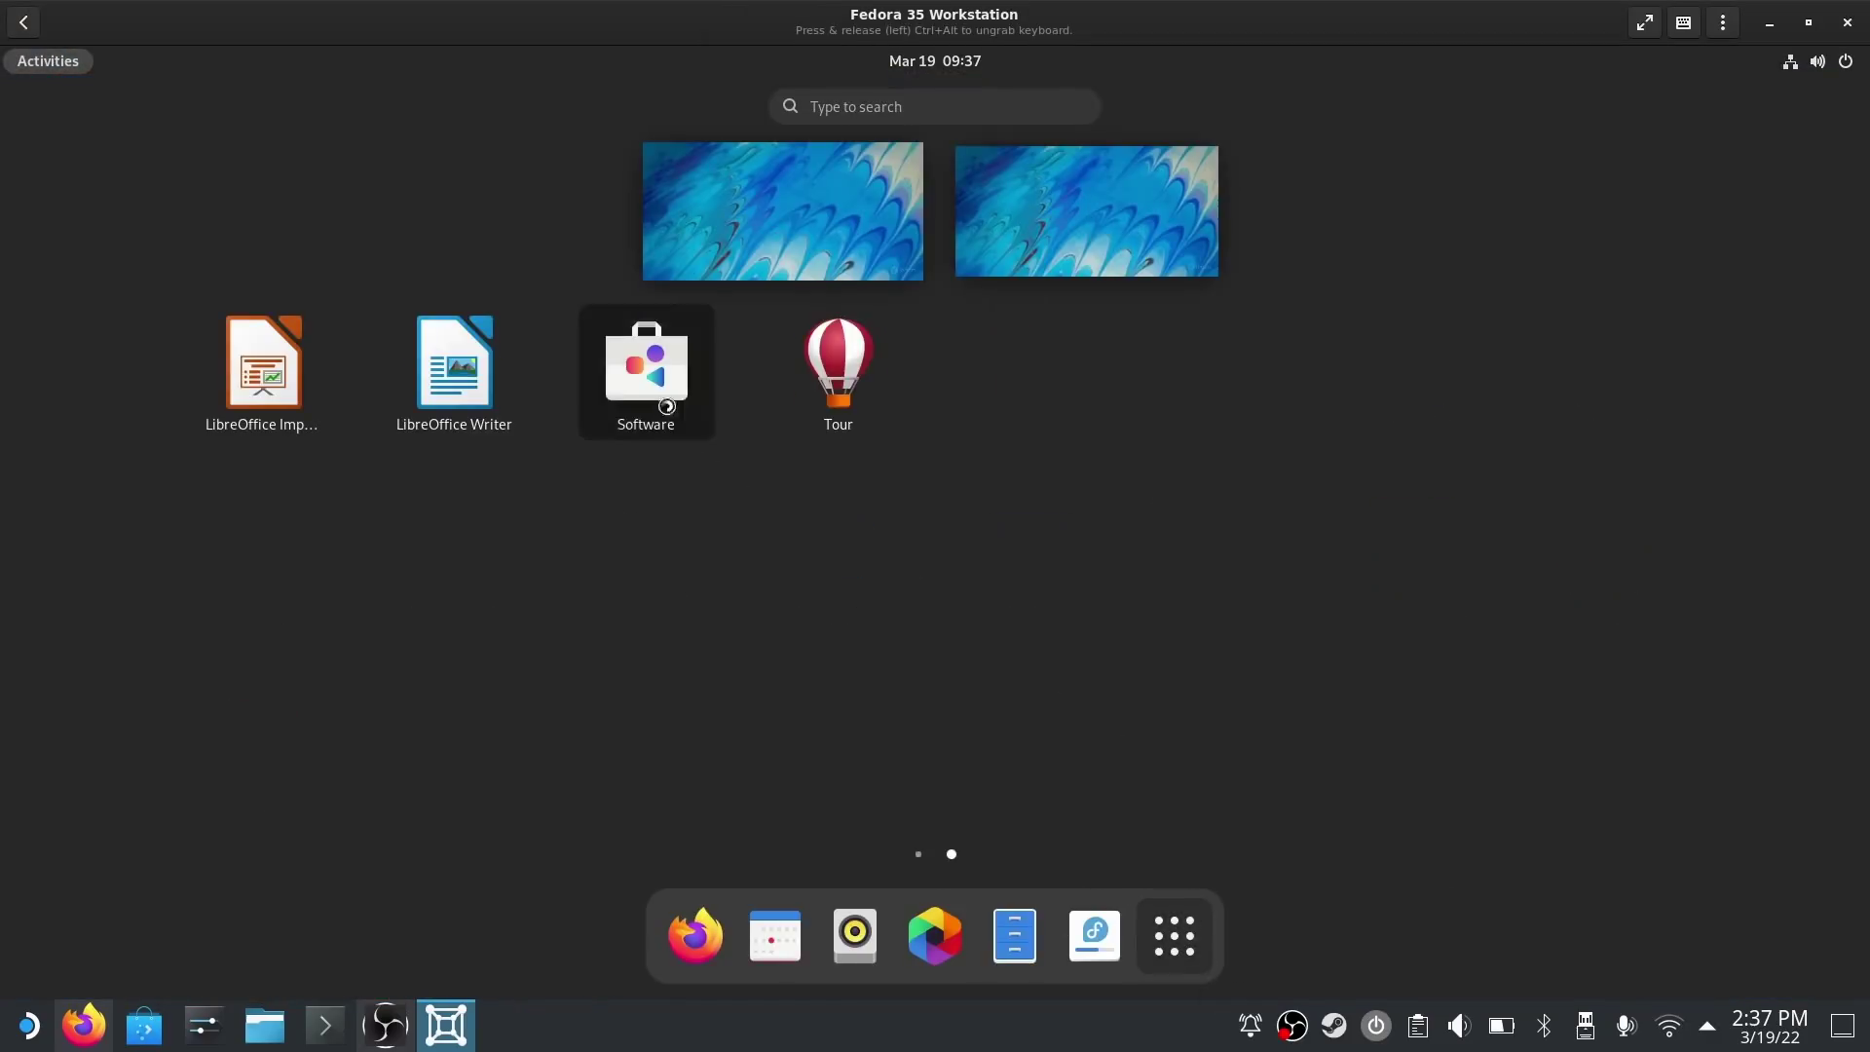
{"action": "left_click", "coordinate": [650, 385]}
{"action": "left_click", "coordinate": [372, 146]}
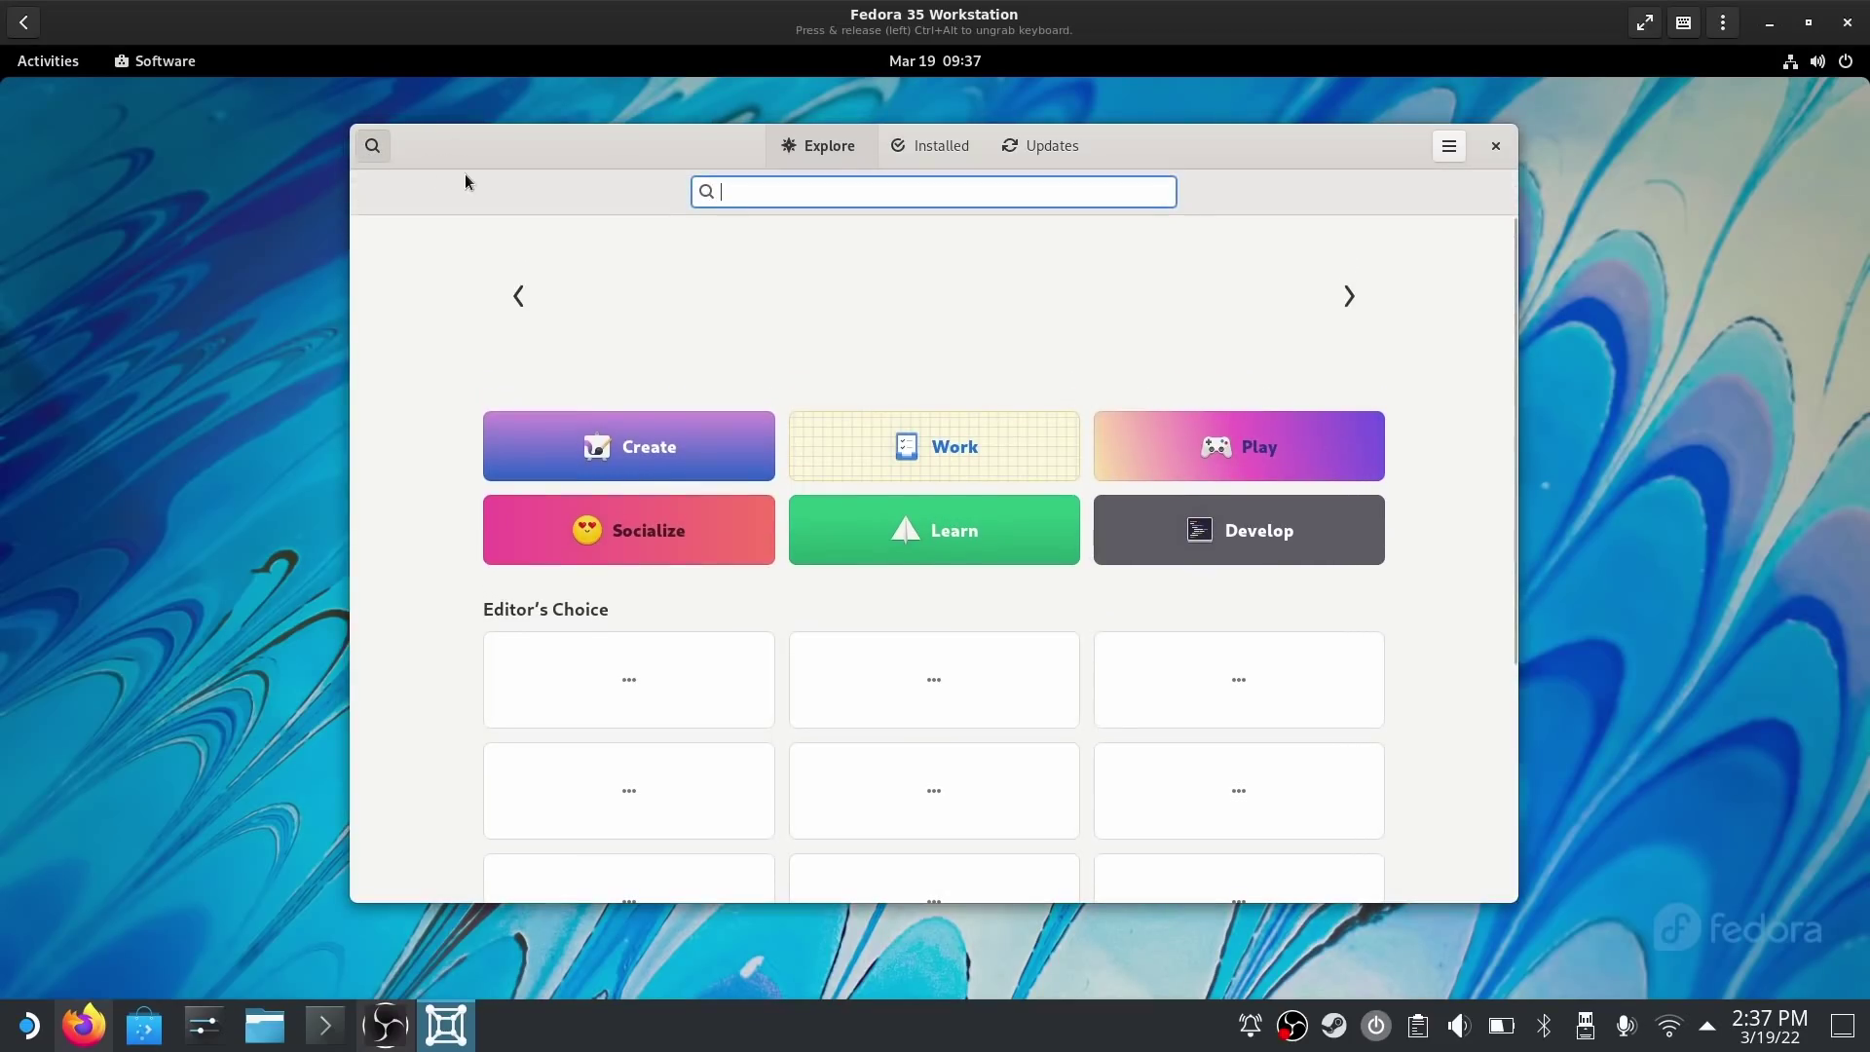
{"action": "type", "text": "IDE"}
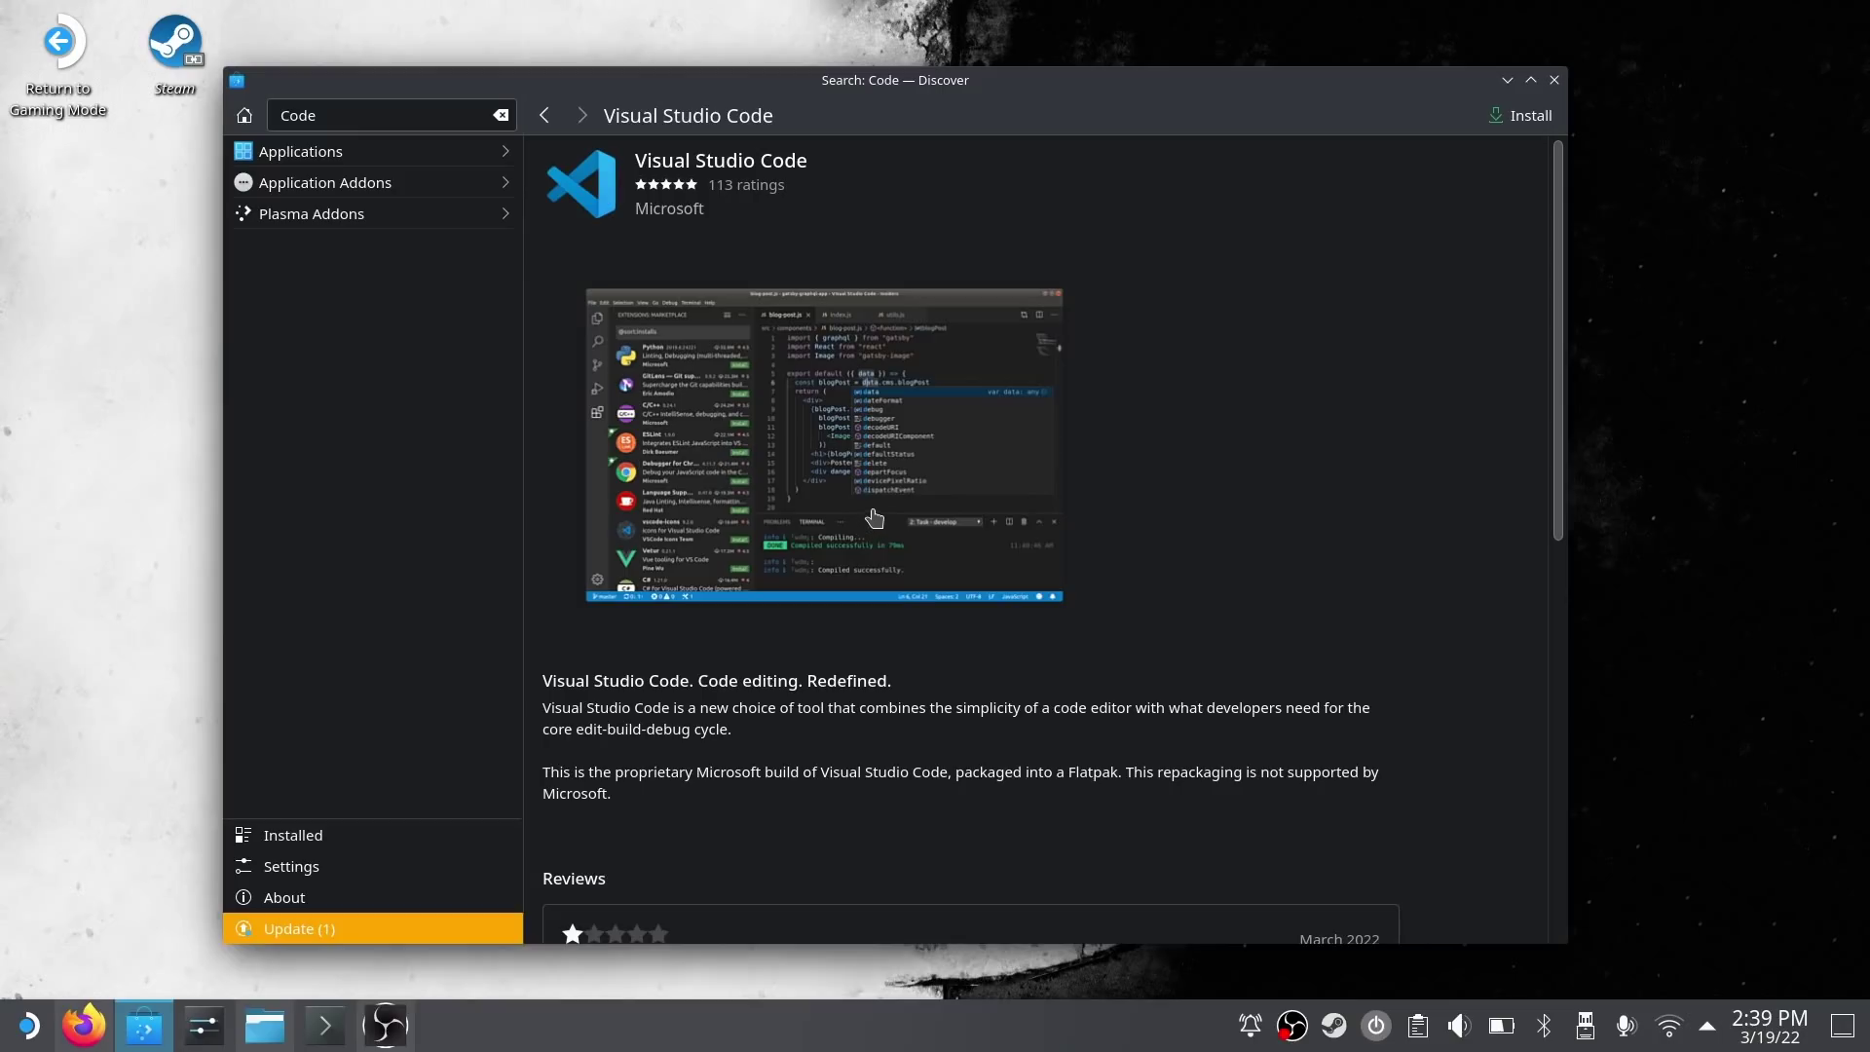
- Compare the Visual Studio Code (Insiders), Code - OSS and VSCodium details pages
{"action": "left_click", "coordinate": [545, 115]}
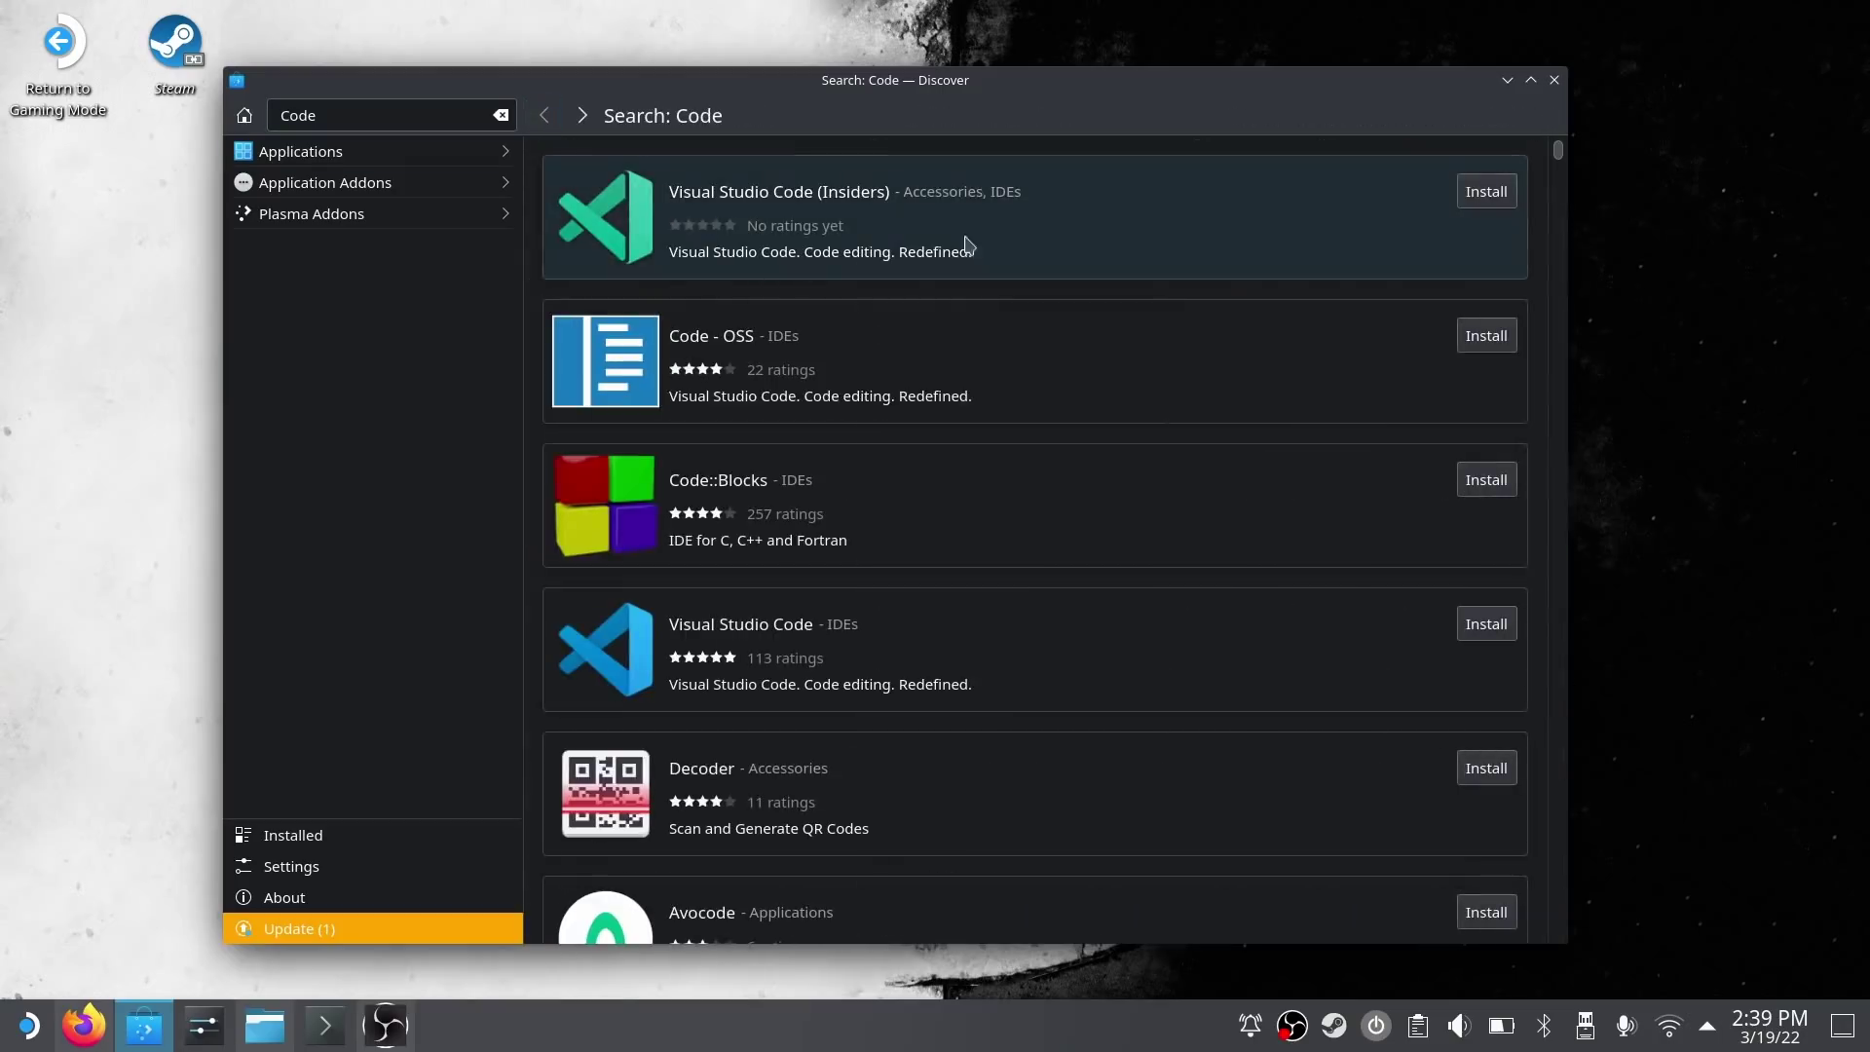
{"action": "left_click", "coordinate": [1039, 244]}
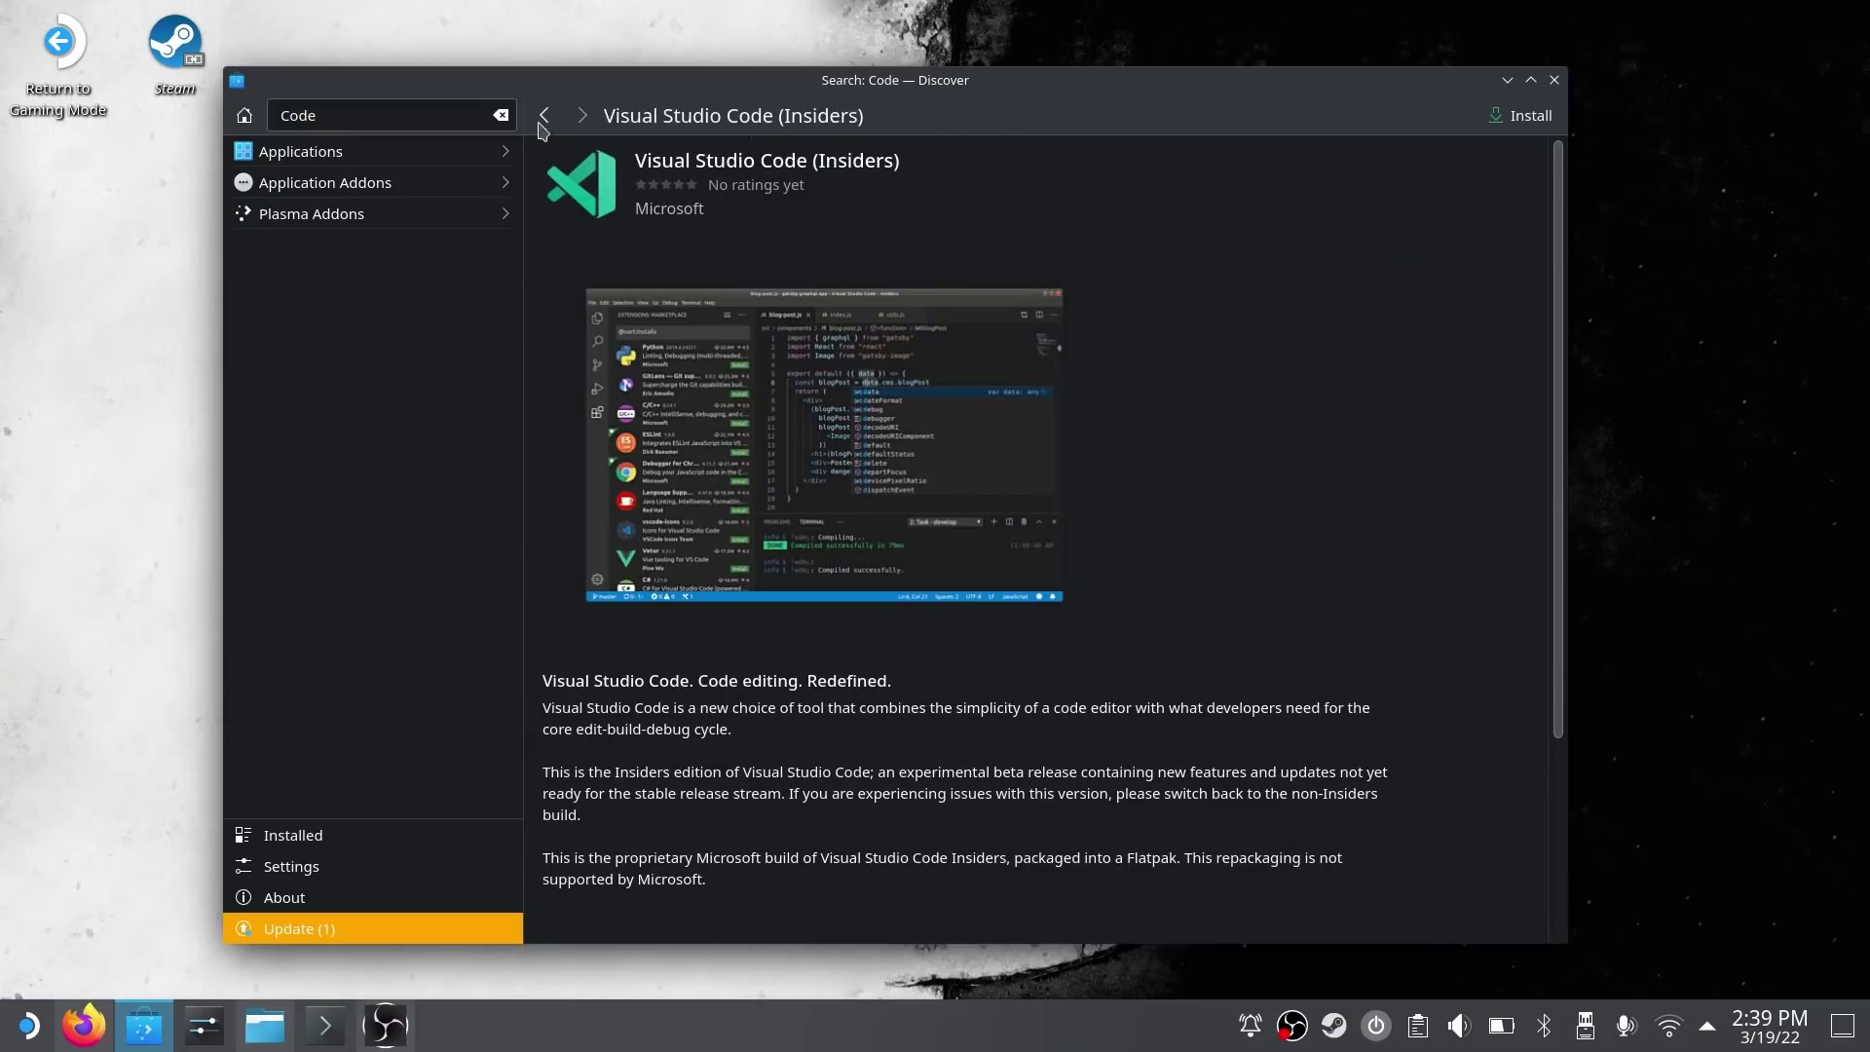
{"action": "left_click", "coordinate": [542, 118]}
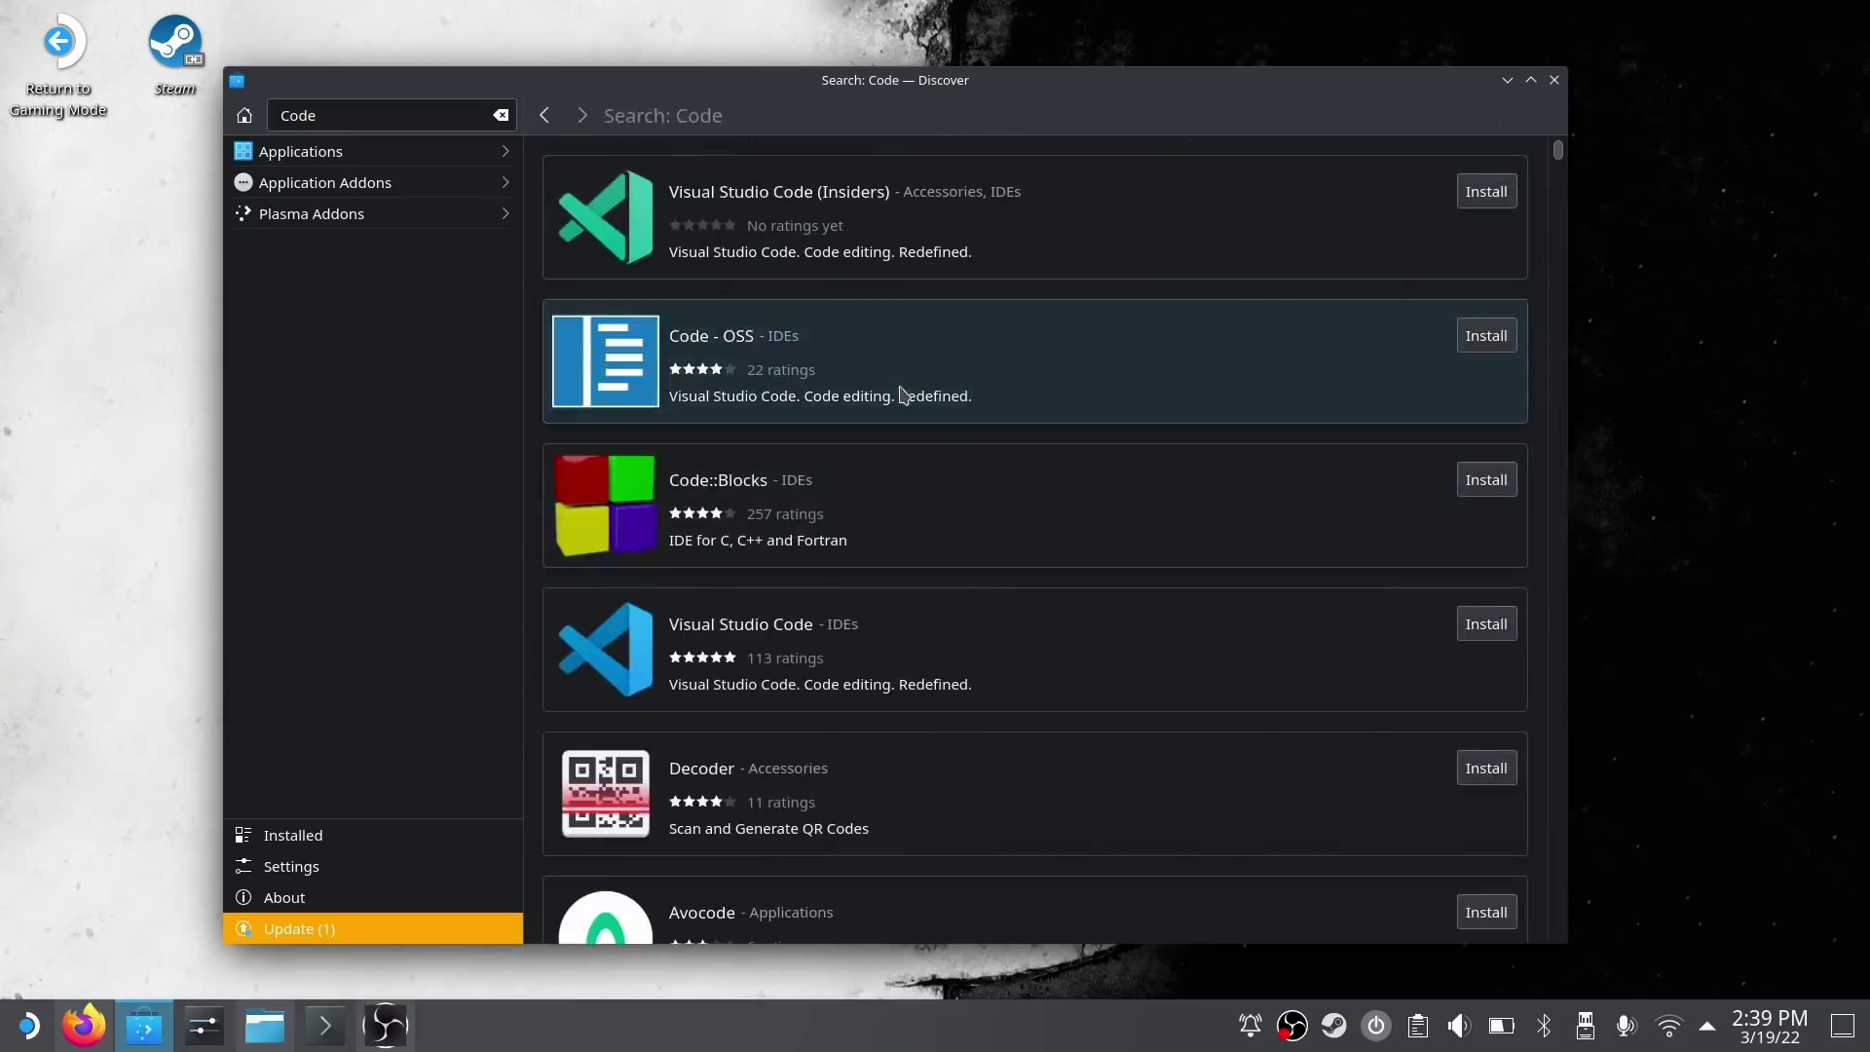
{"action": "left_click", "coordinate": [901, 392]}
{"action": "left_click", "coordinate": [544, 115]}
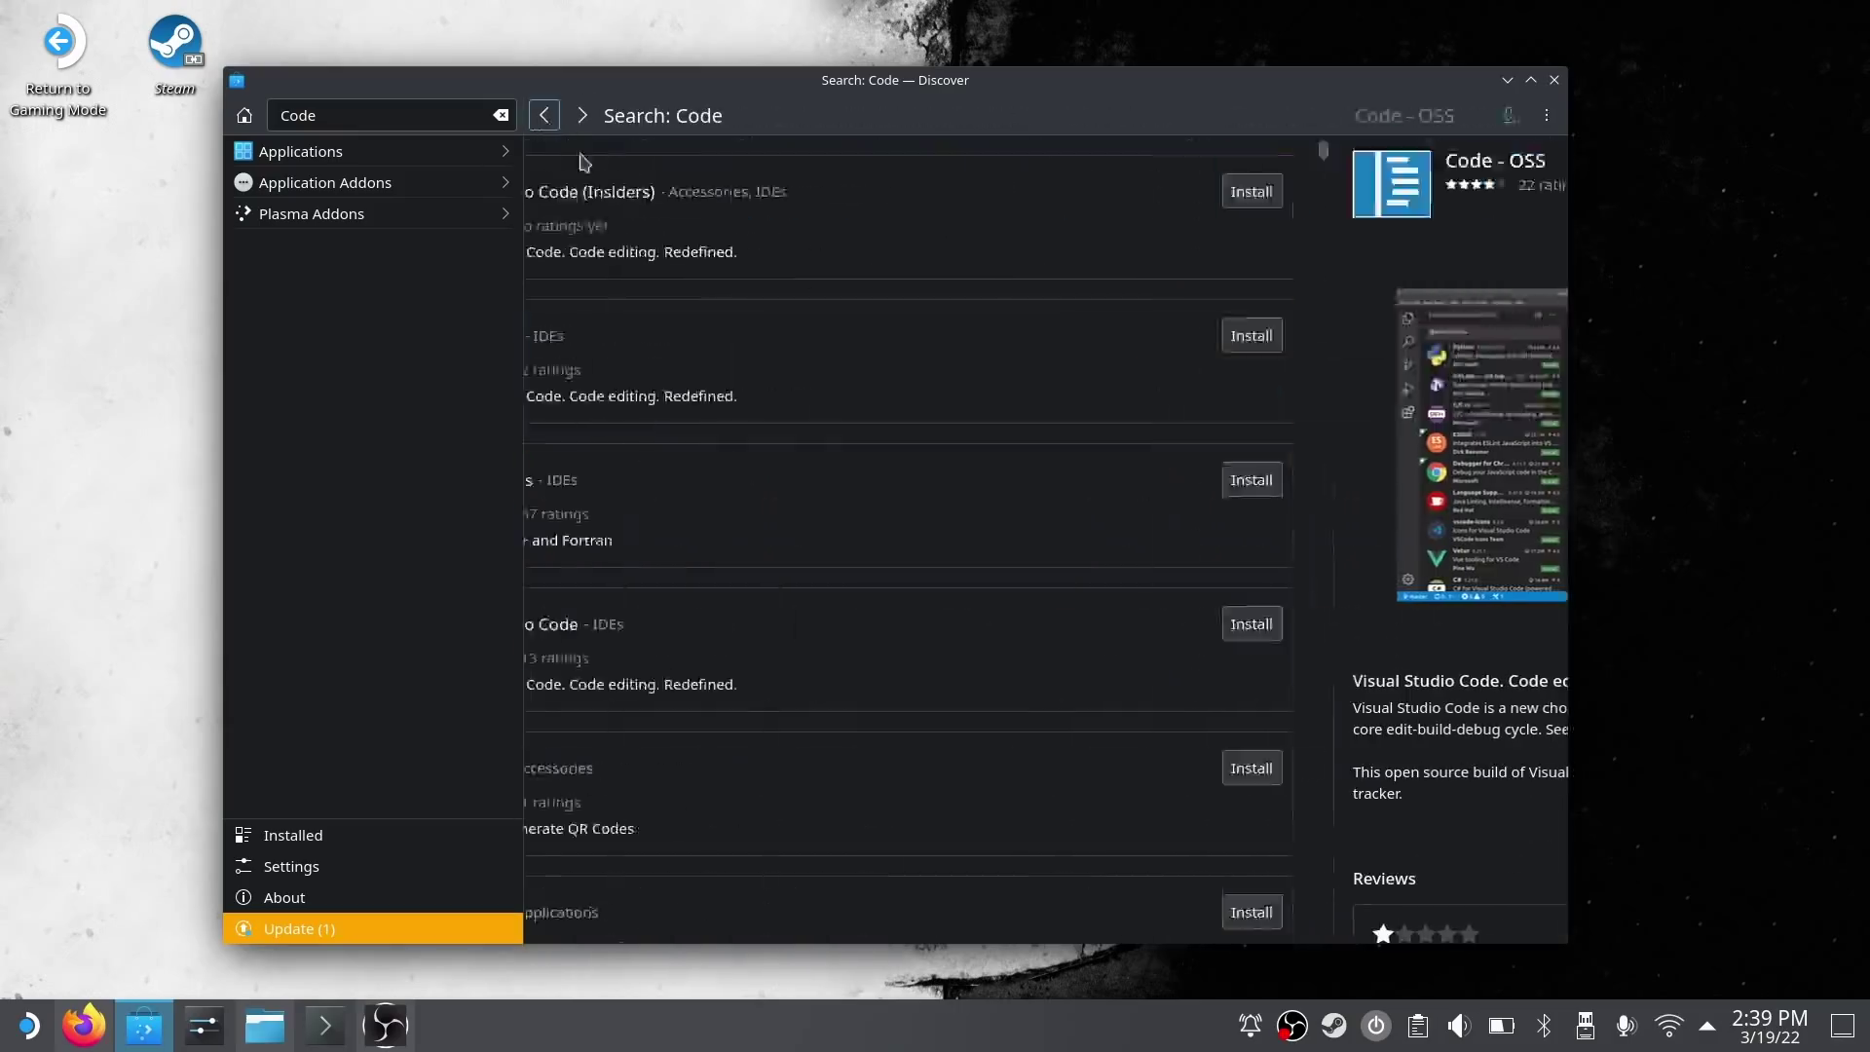
{"action": "scroll", "coordinate": [984, 481], "scroll_direction": "down", "scroll_amount": 5}
{"action": "scroll", "coordinate": [984, 481], "scroll_direction": "down", "scroll_amount": 5}
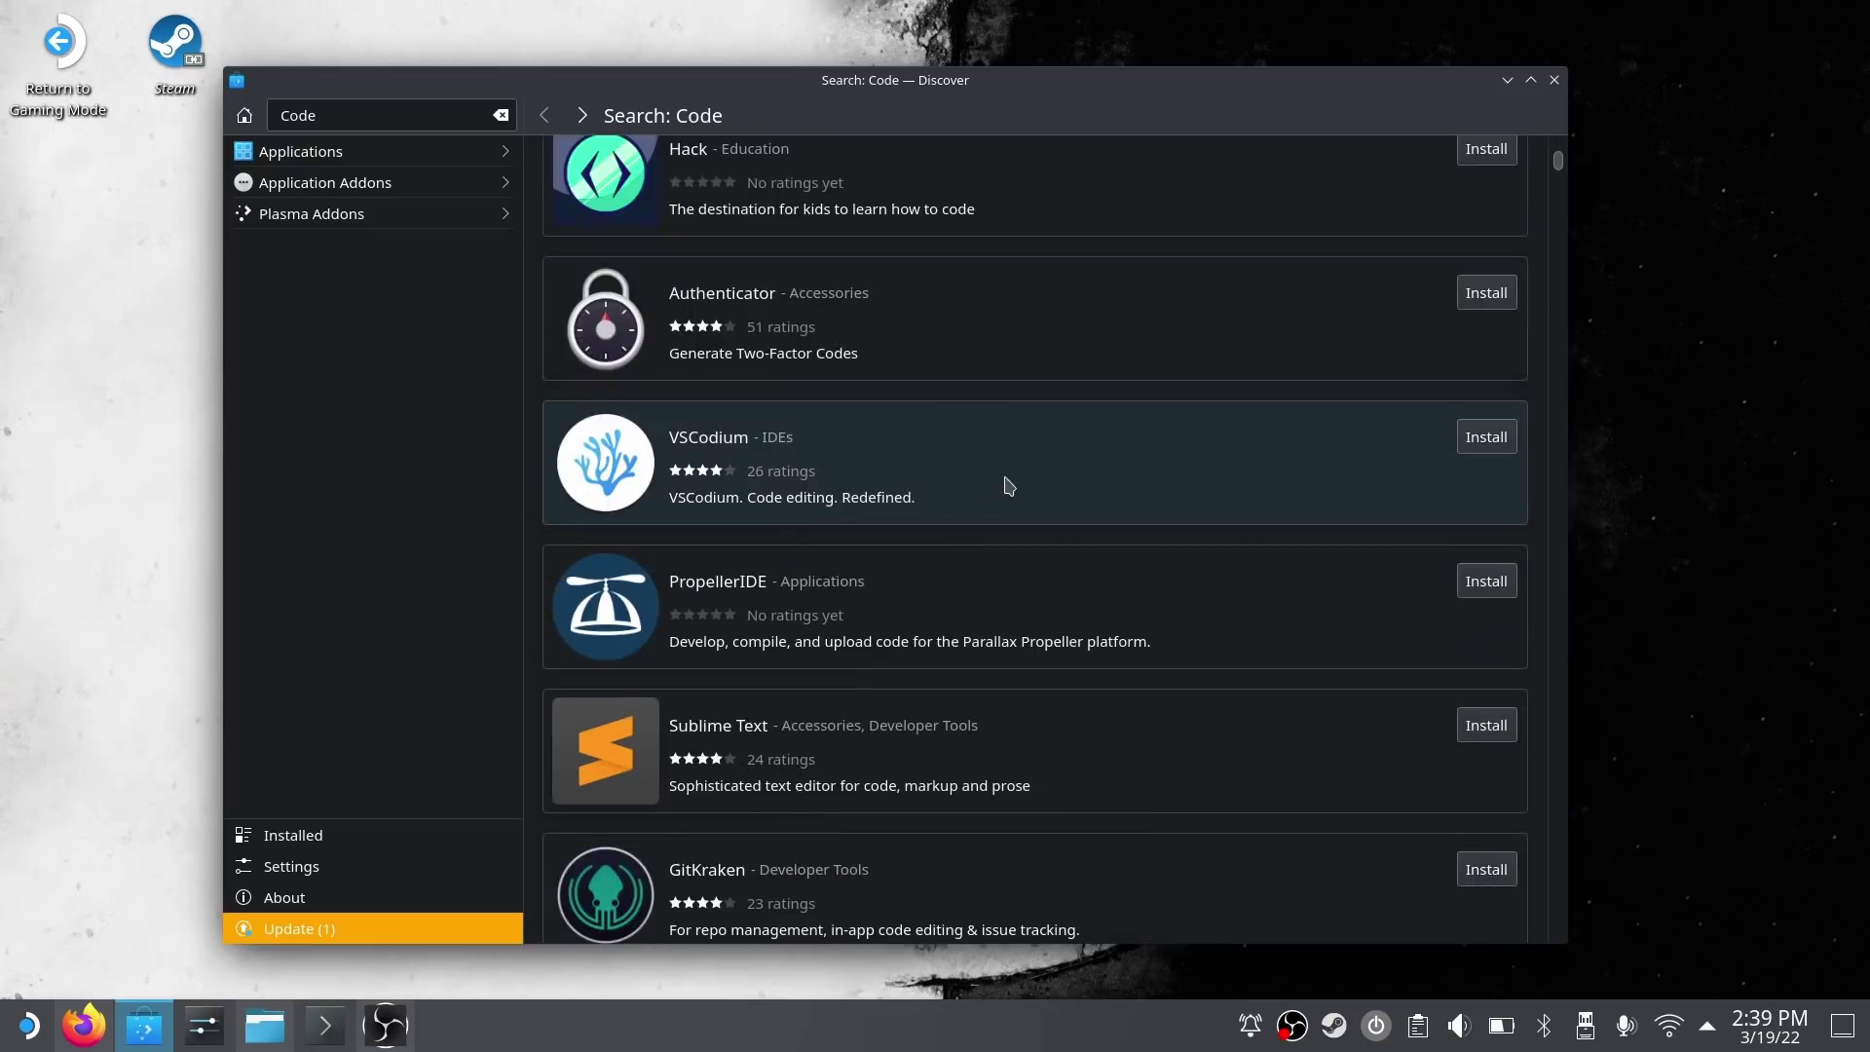
{"action": "left_click", "coordinate": [1004, 472]}
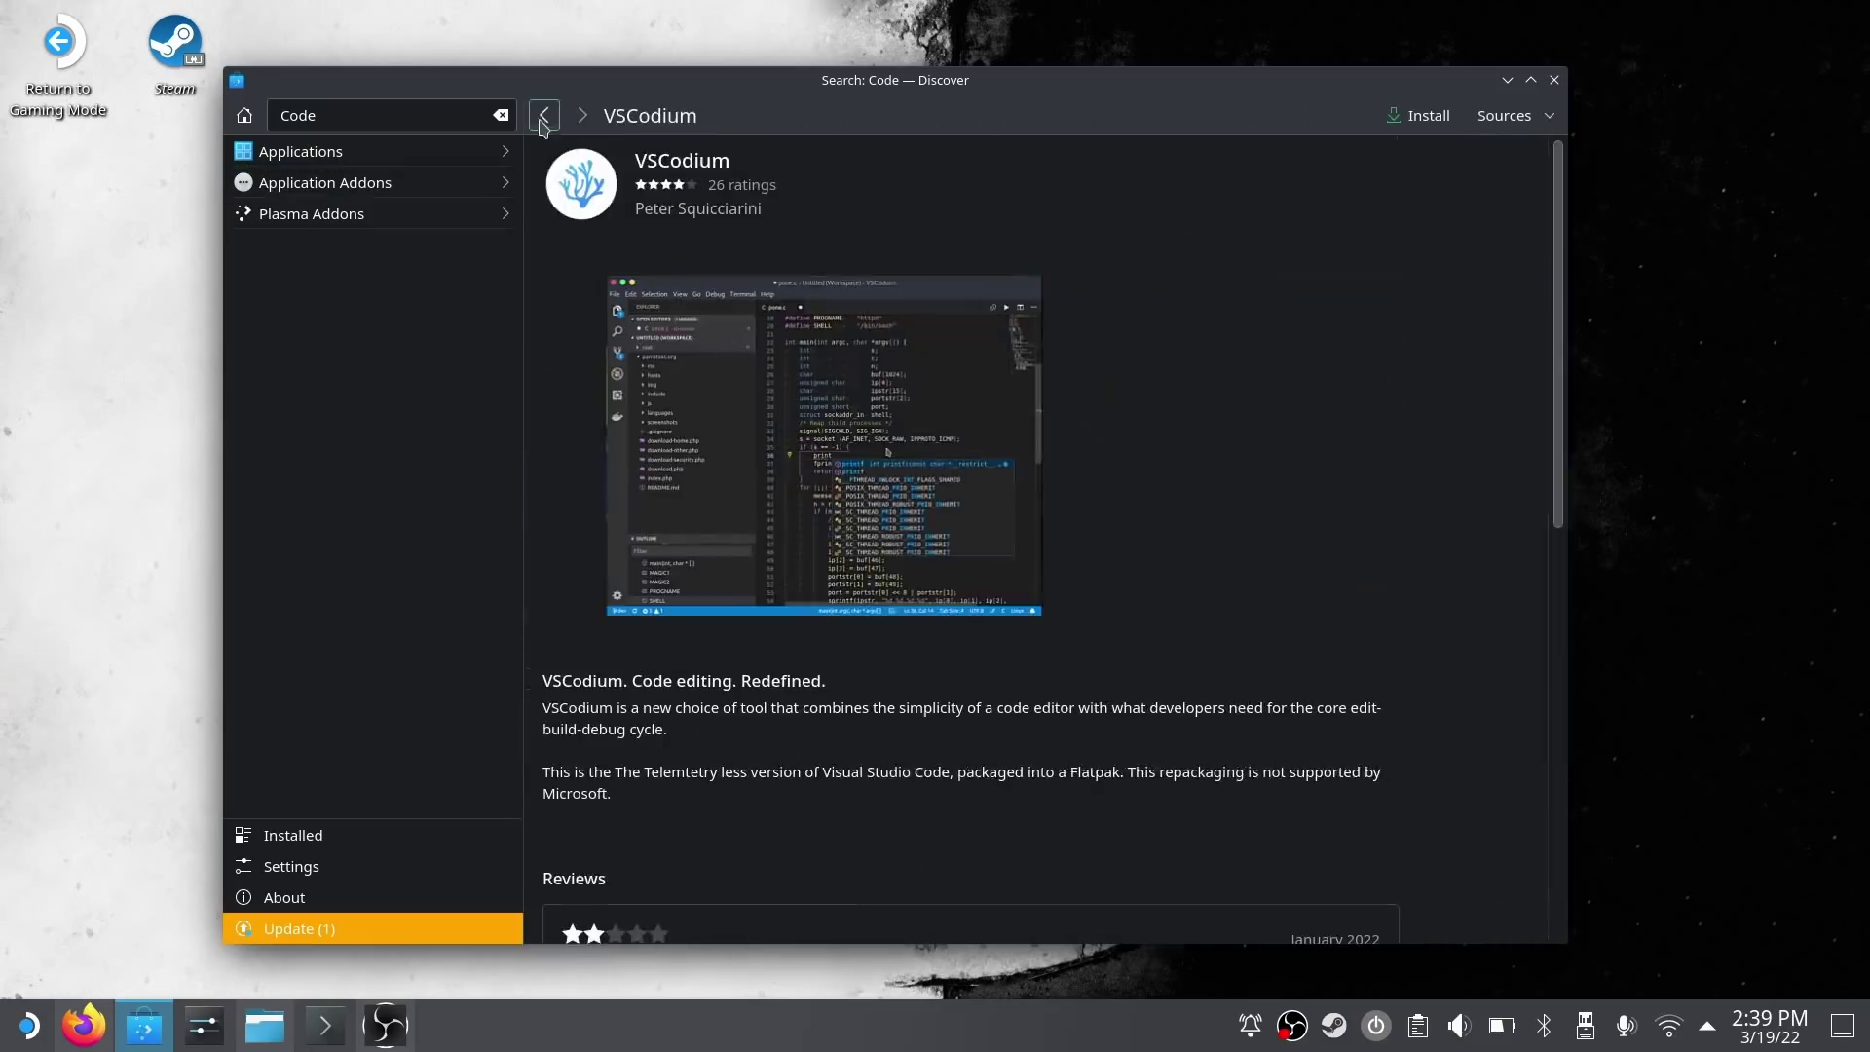
{"action": "left_click", "coordinate": [543, 117]}
- Open Remmina's details page and browse through its screenshots
{"action": "scroll", "coordinate": [1051, 487], "scroll_direction": "down", "scroll_amount": 1}
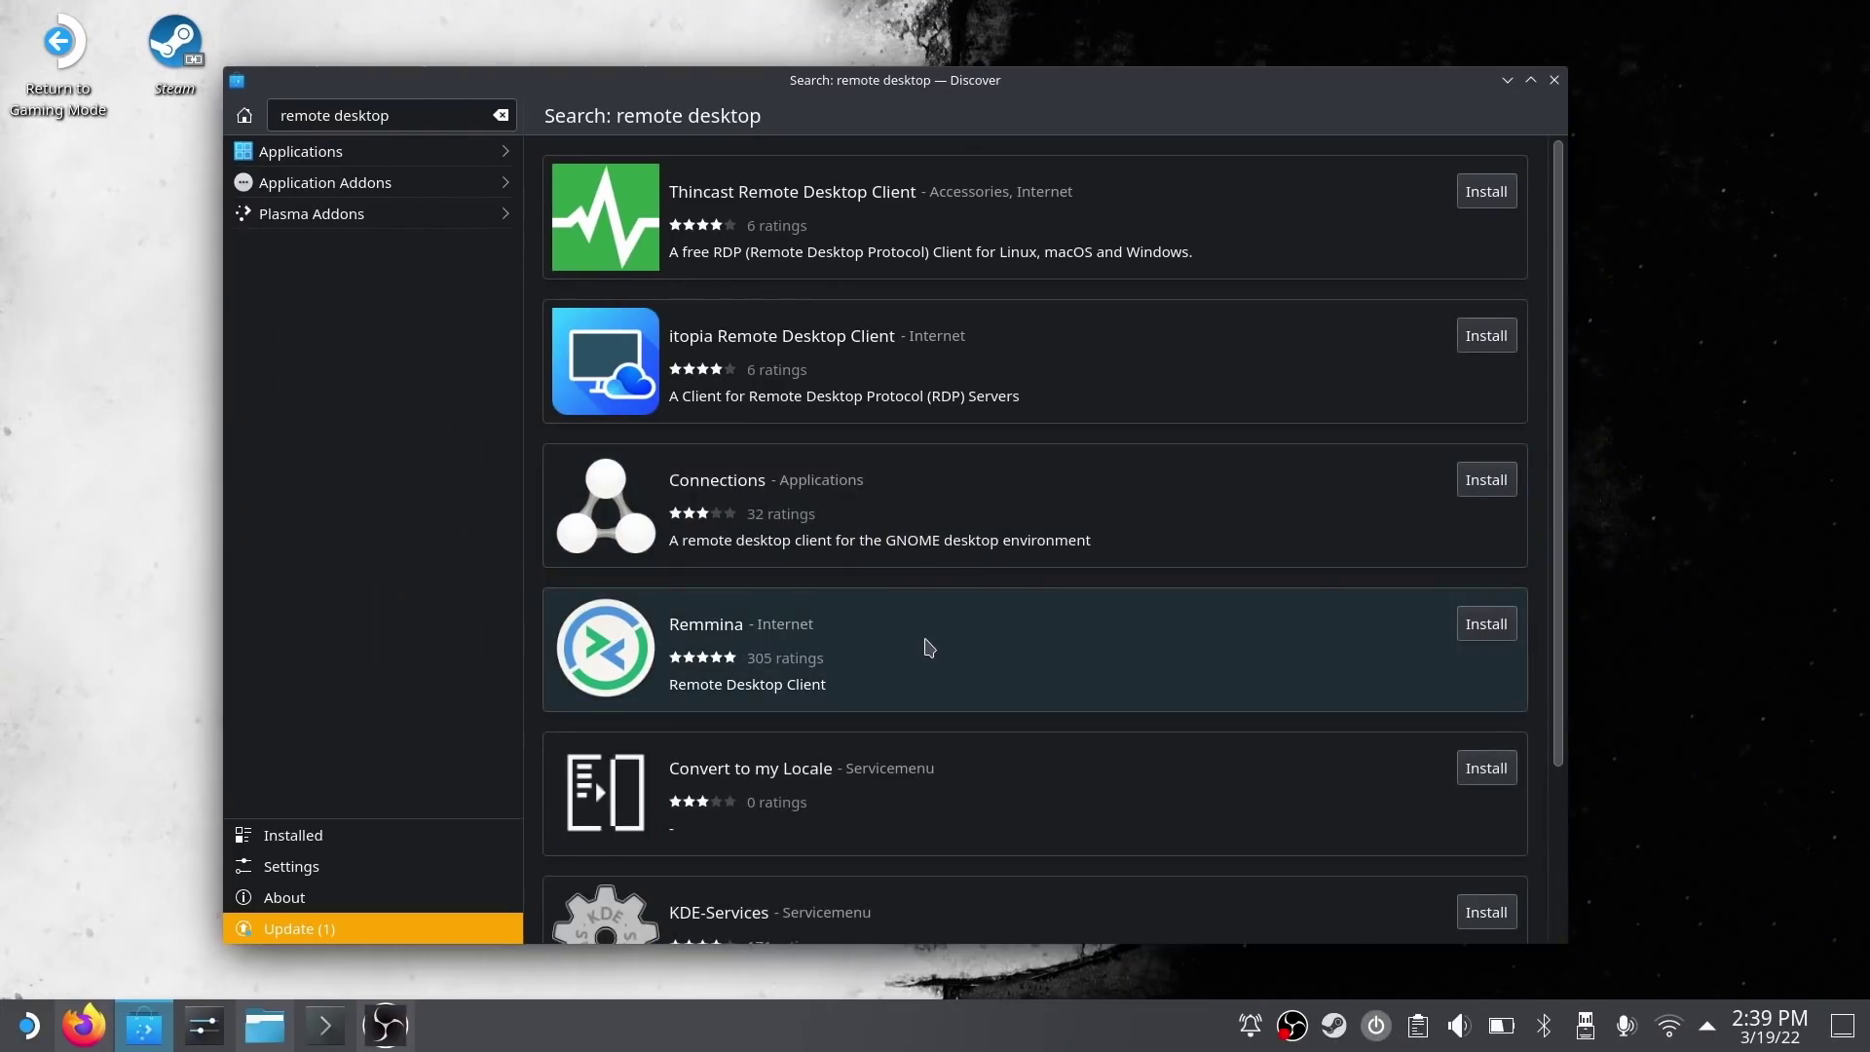
{"action": "left_click", "coordinate": [928, 648]}
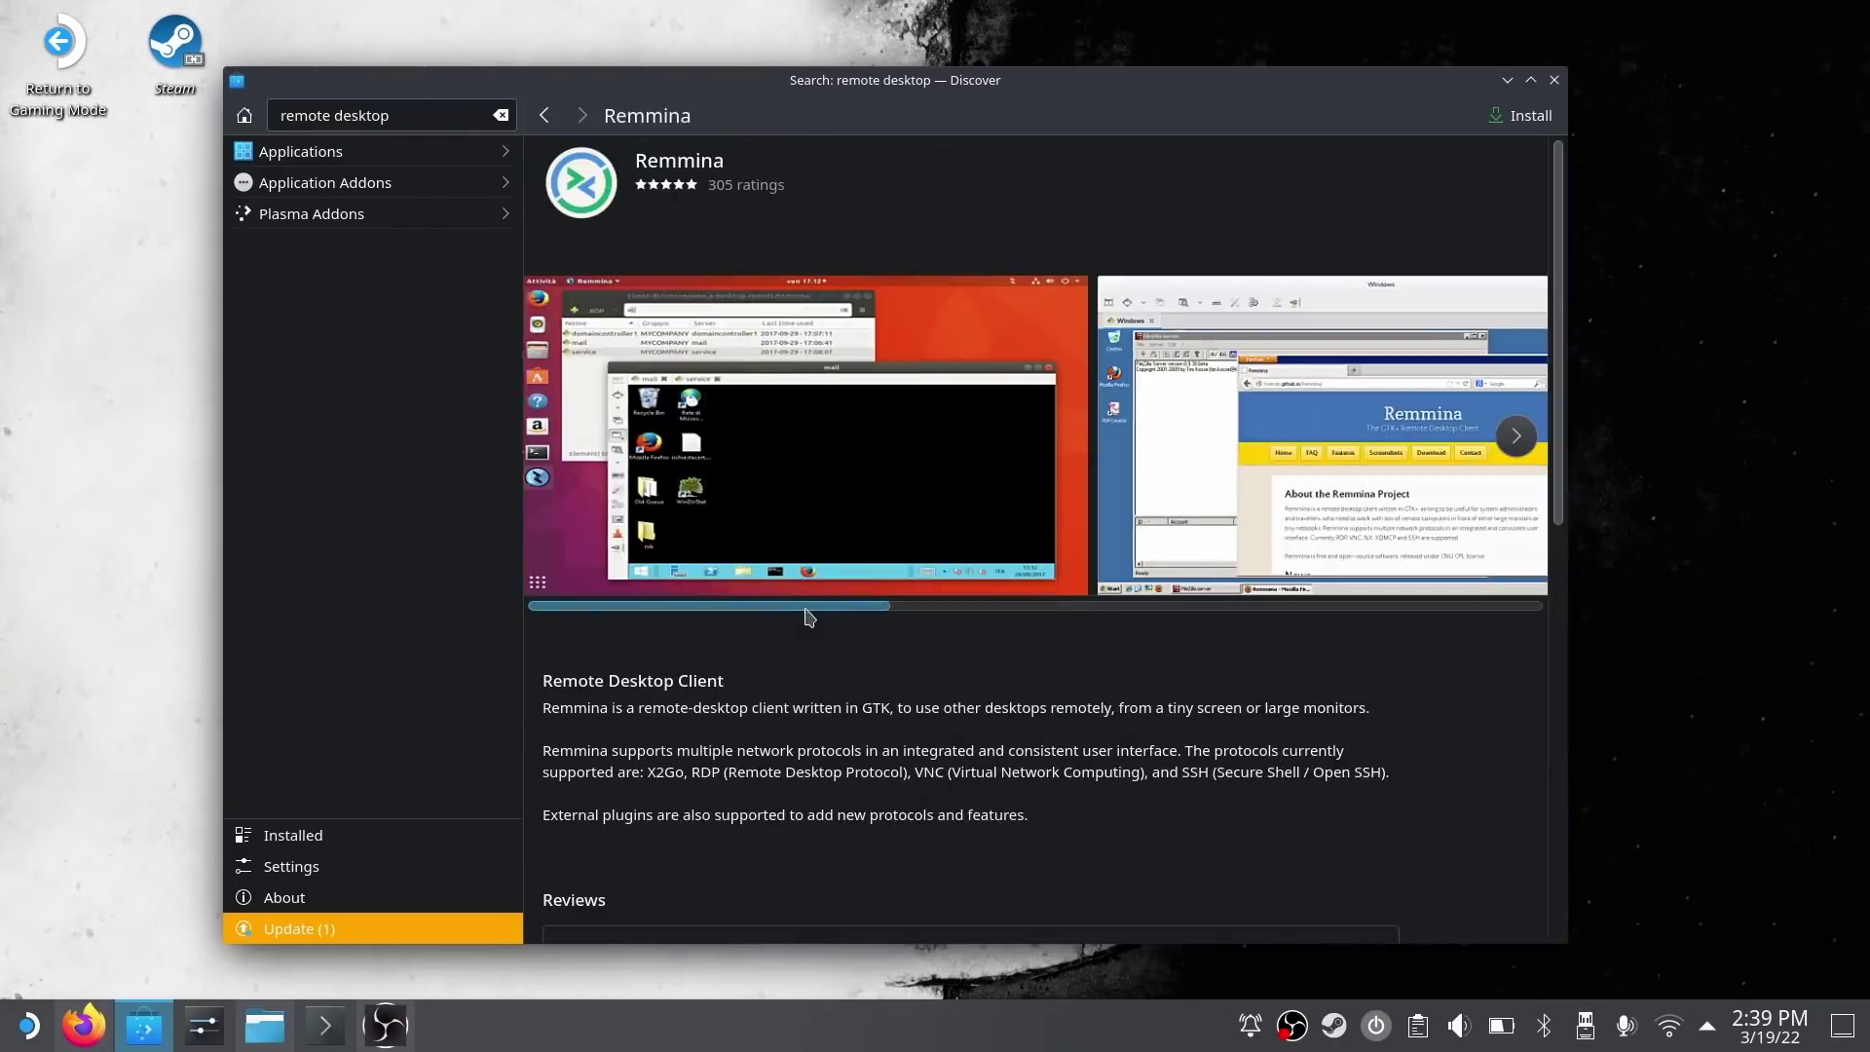
{"action": "left_click", "coordinate": [991, 606]}
{"action": "left_click_drag", "start_coordinate": [1008, 613], "coordinate": [1484, 608]}
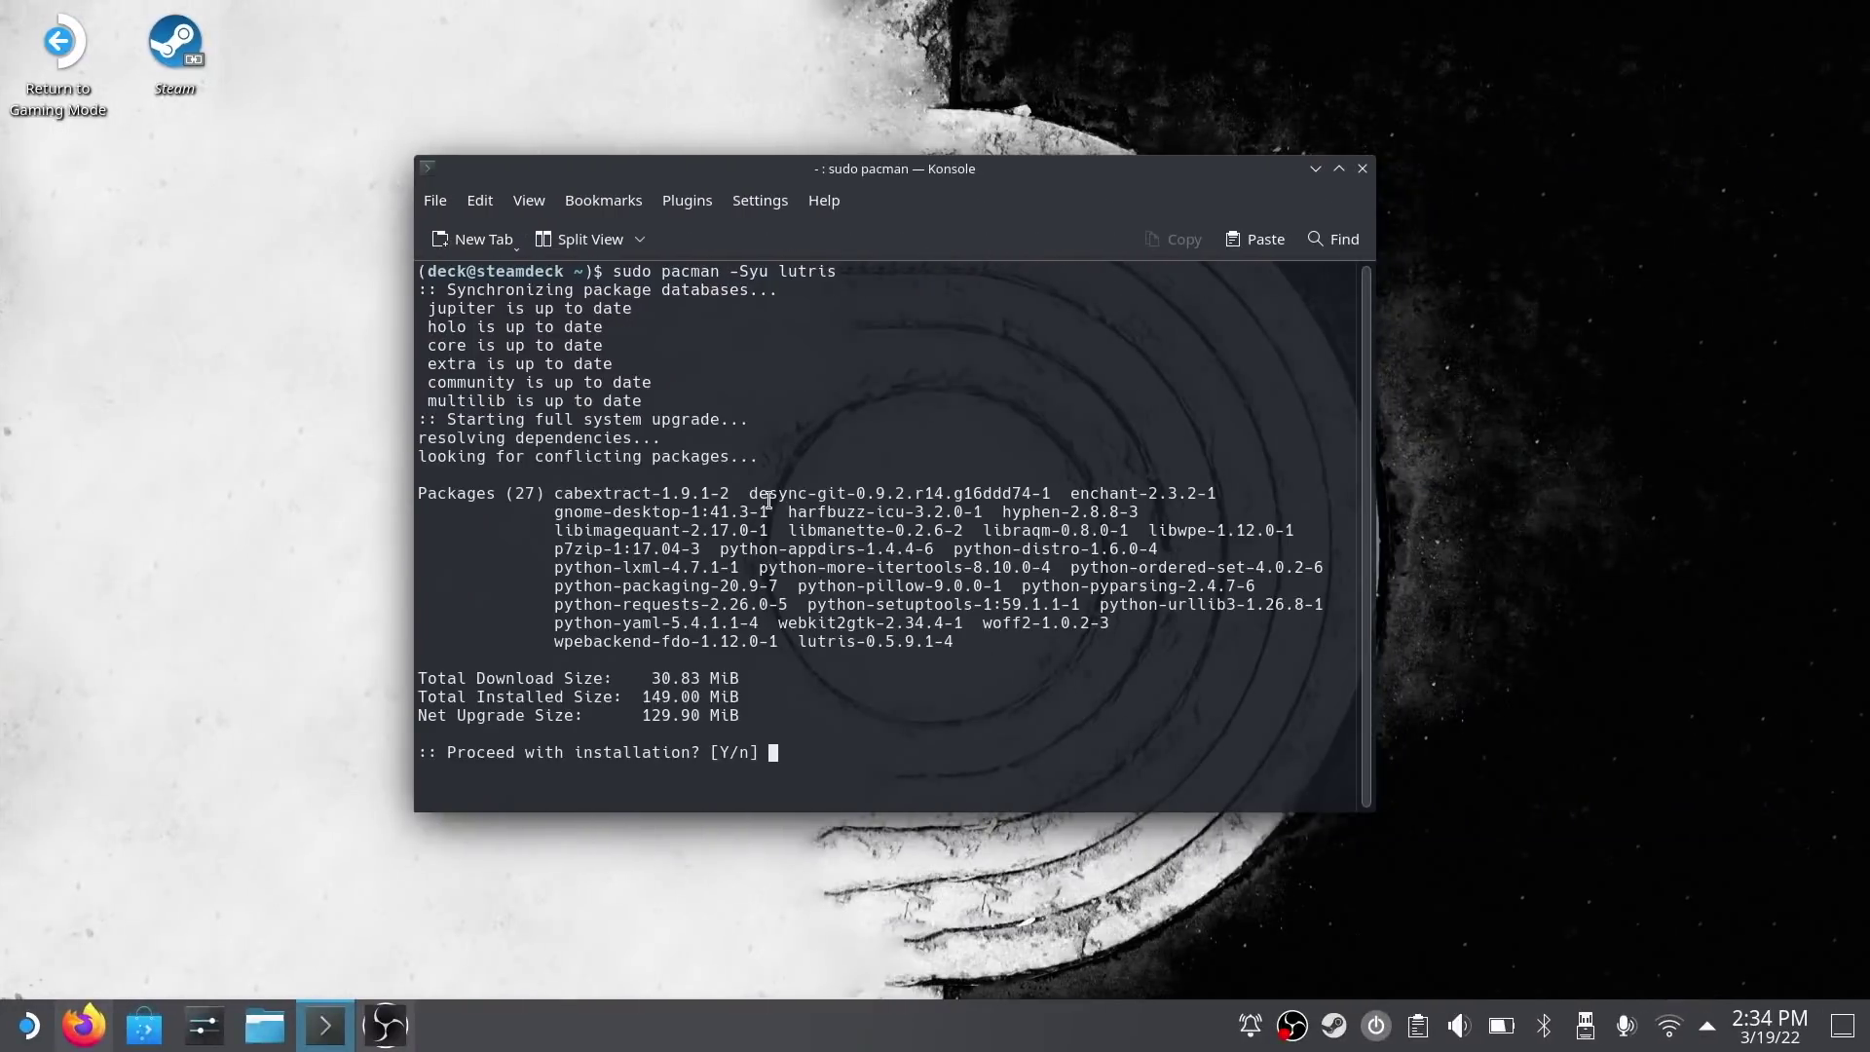
- Confirm the Lutris install, accept the PGP key imports, then brighten GIMP's top white stroke
{"action": "key", "text": "Return"}
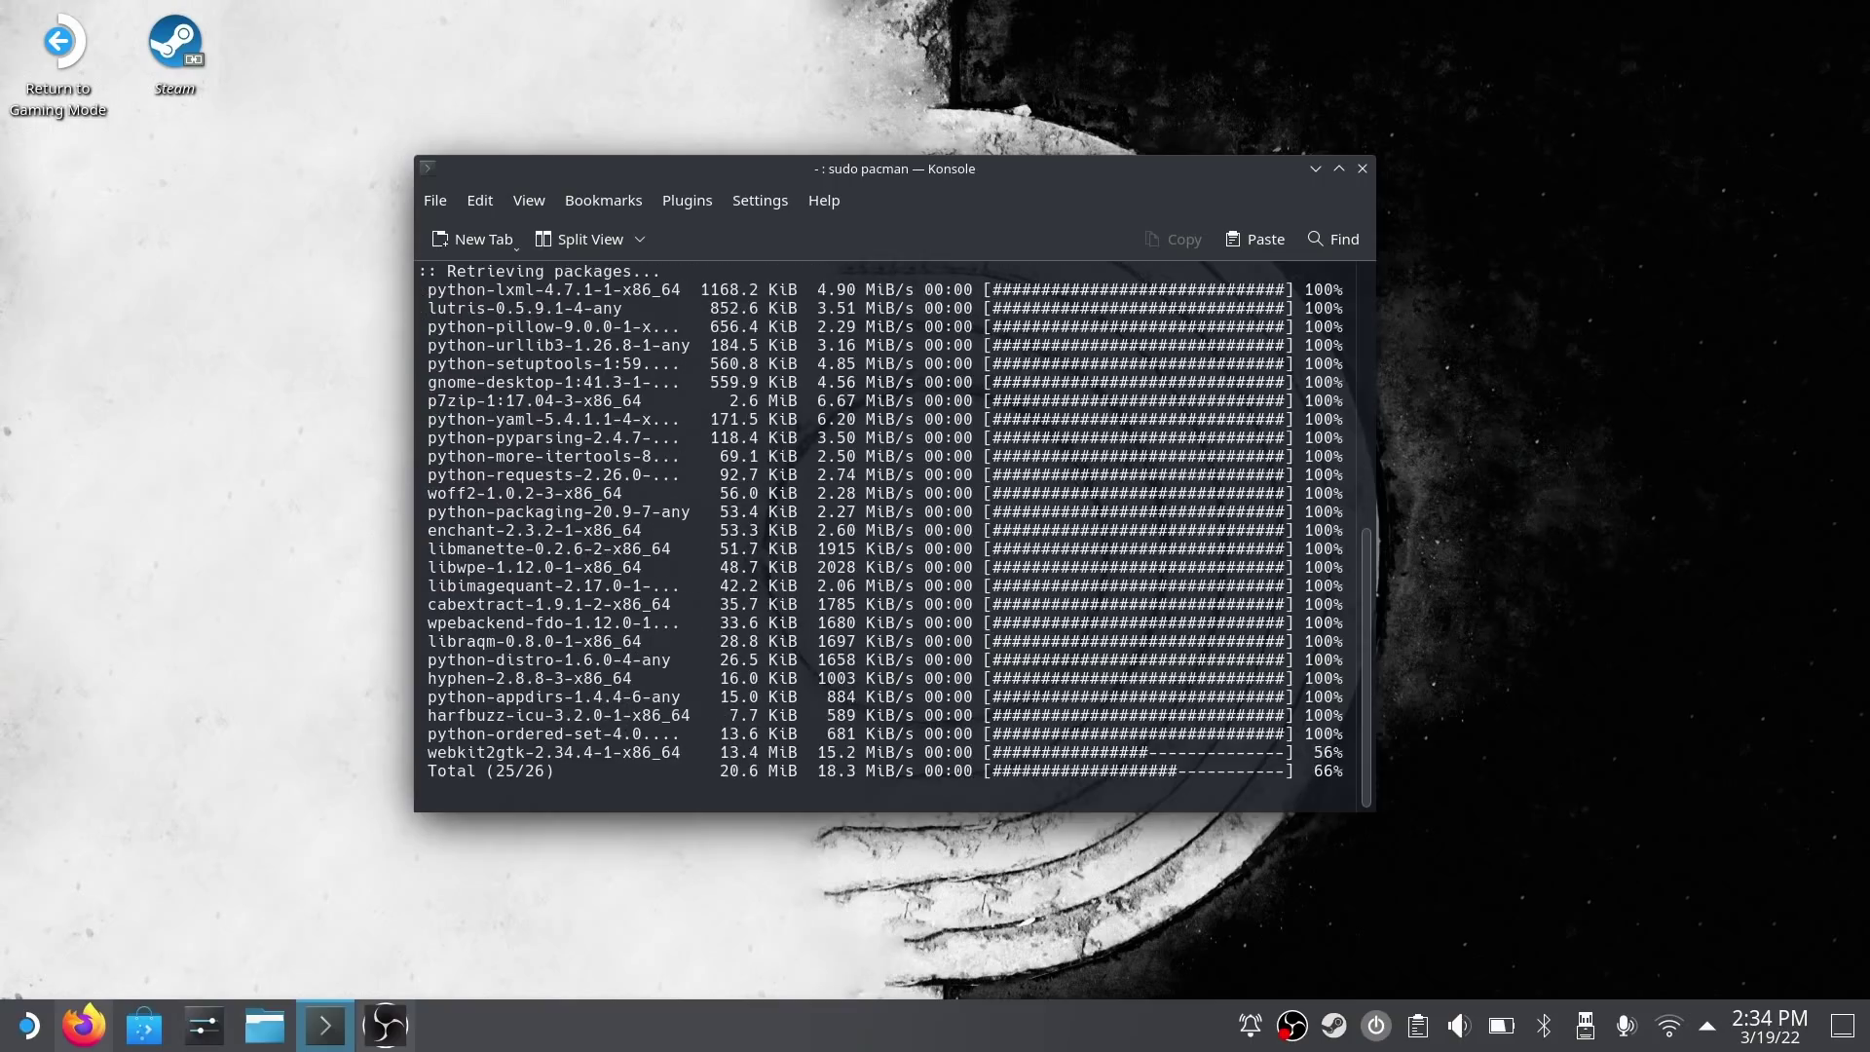
{"action": "key", "text": "Return"}
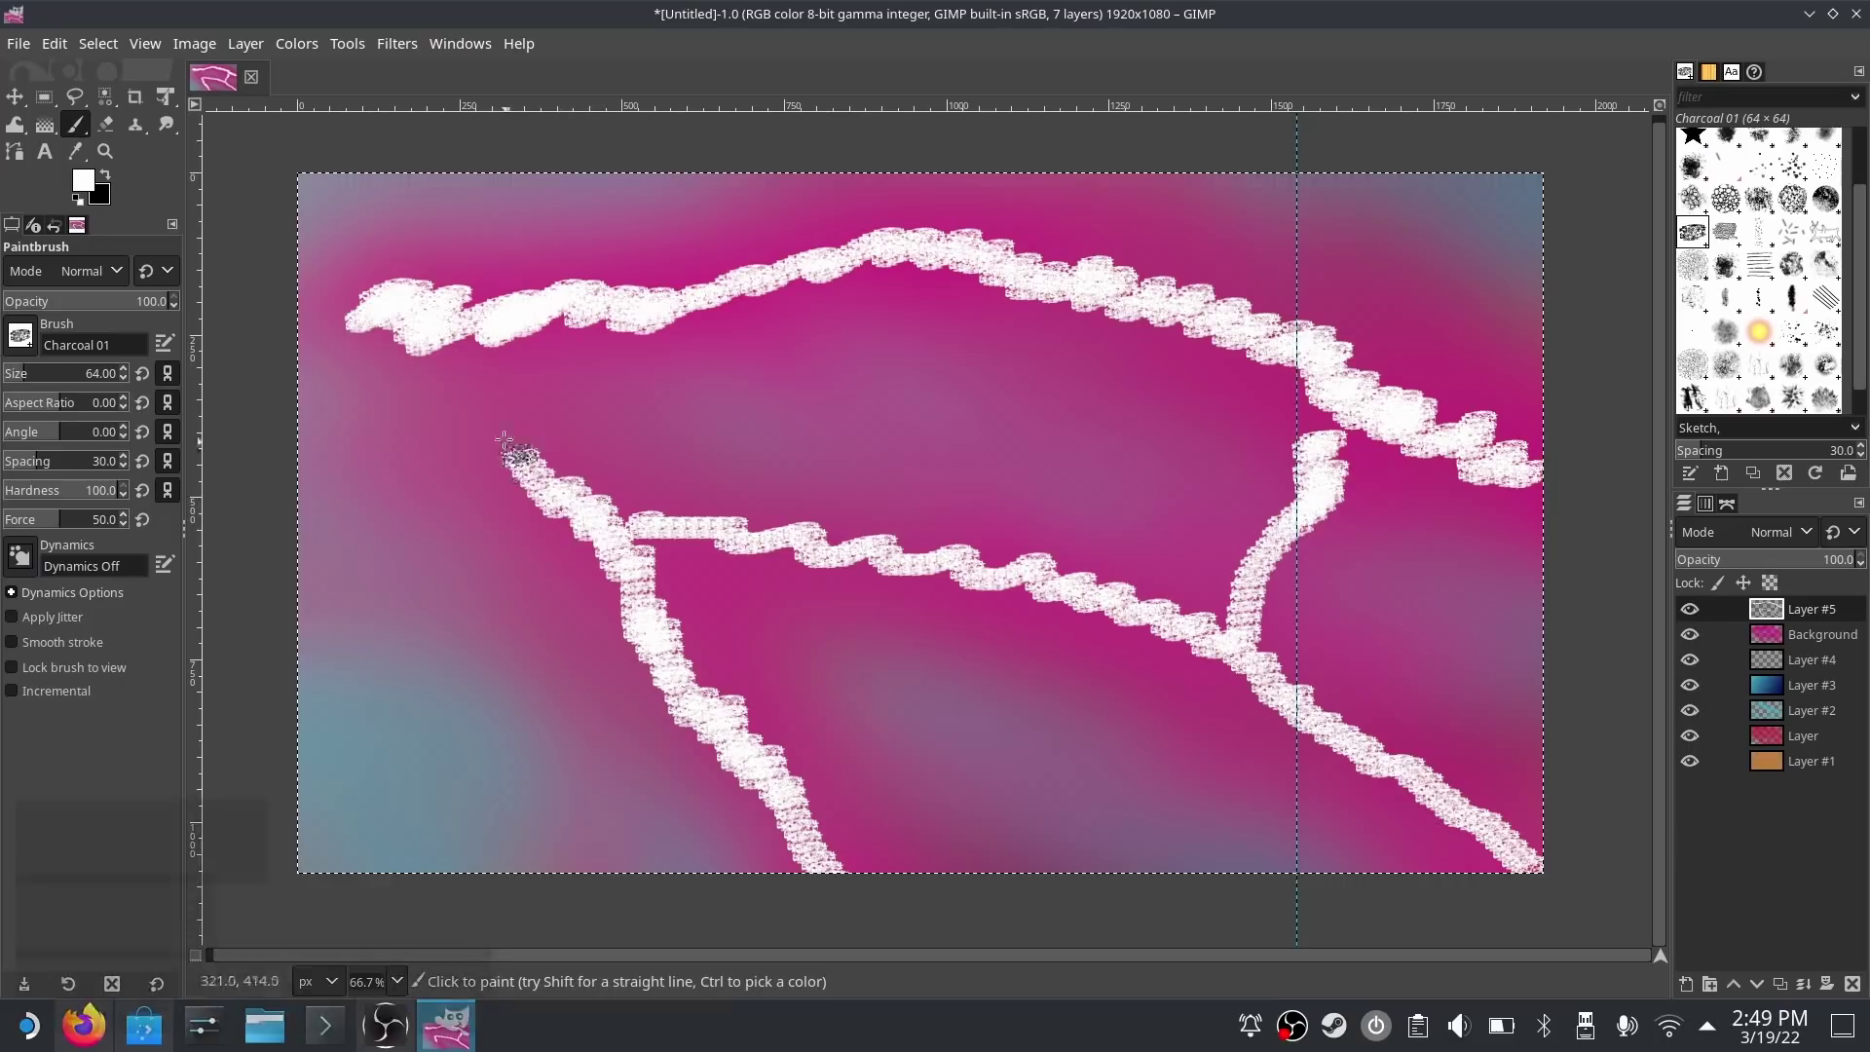
{"action": "mouse_move", "coordinate": [306, 292]}
{"action": "left_mouse_down"}
{"action": "mouse_move", "coordinate": [930, 243]}
{"action": "mouse_move", "coordinate": [1057, 268]}
{"action": "left_mouse_up"}
- Raise Background above Layer #5, paint a cyan band on Layer #1, and show the title clip in the bin
{"action": "left_click_drag", "start_coordinate": [1811, 634], "coordinate": [1812, 609]}
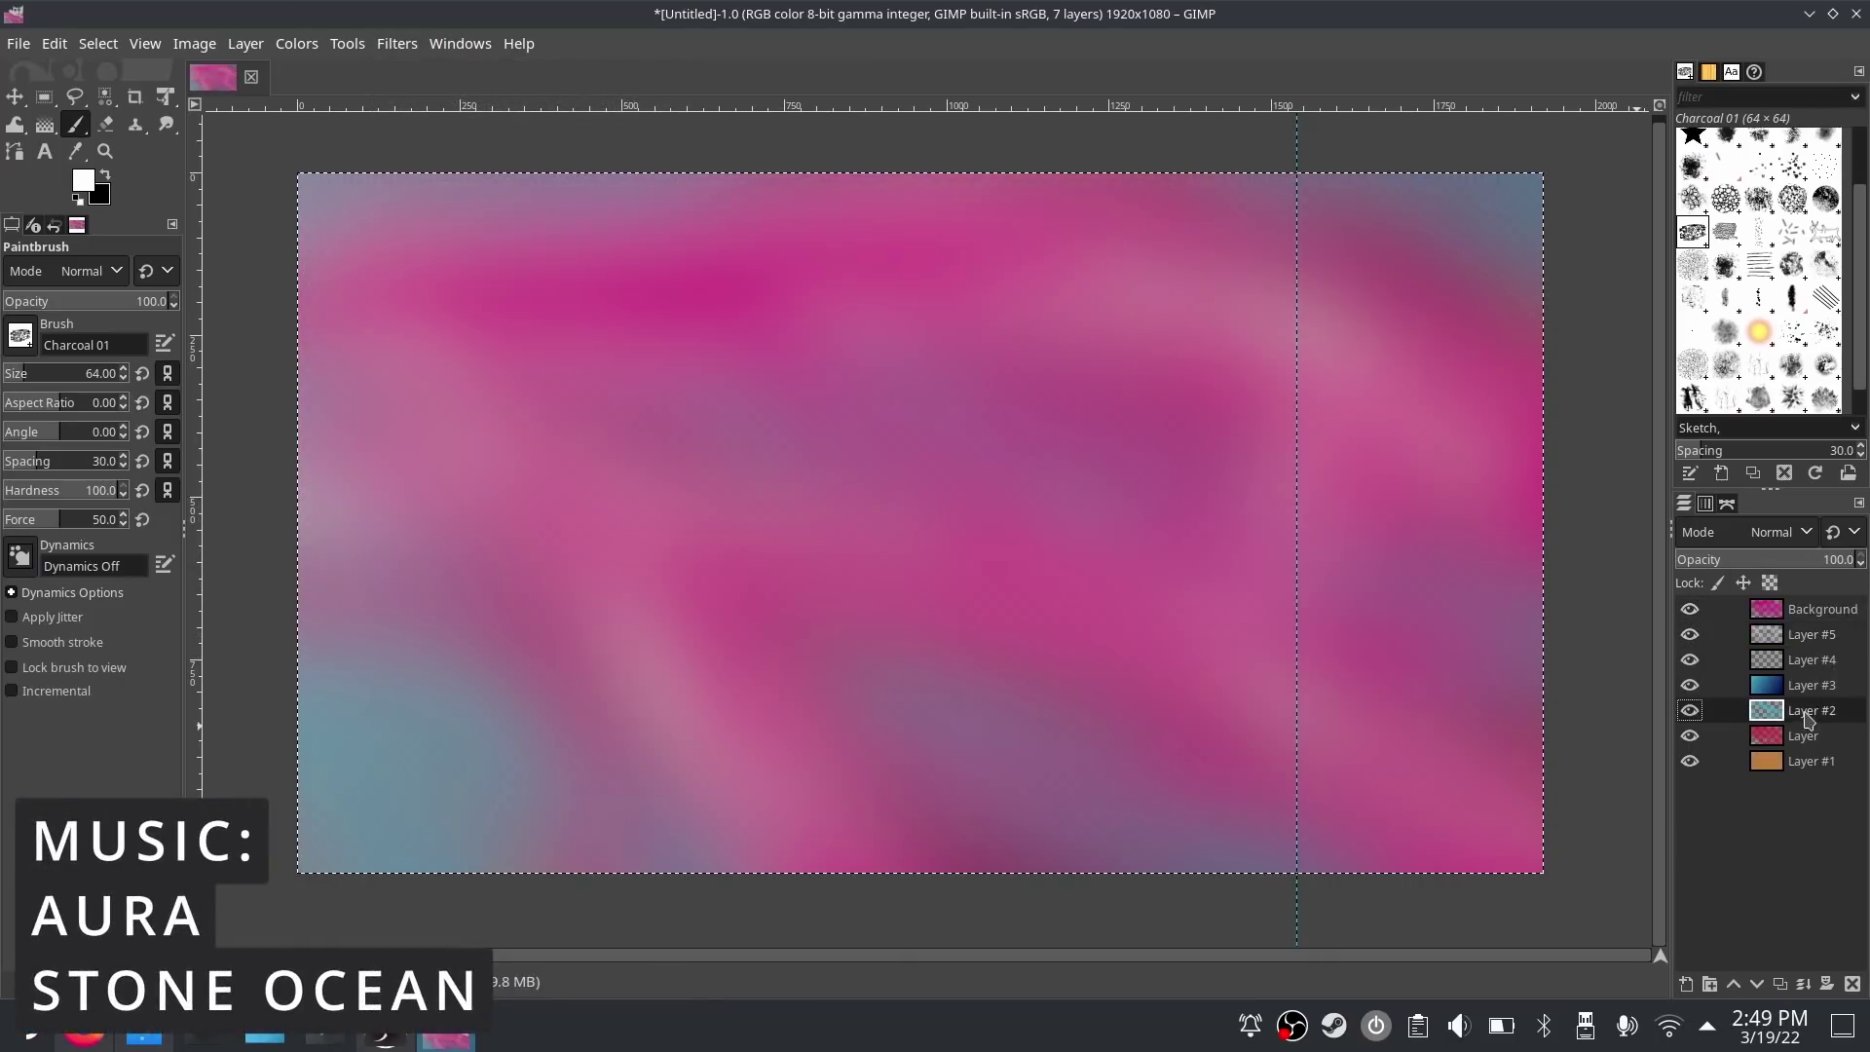
{"action": "left_click", "coordinate": [1812, 761]}
{"action": "left_click", "coordinate": [82, 181]}
{"action": "left_click", "coordinate": [275, 367]}
{"action": "left_click_drag", "start_coordinate": [332, 672], "coordinate": [533, 775]}
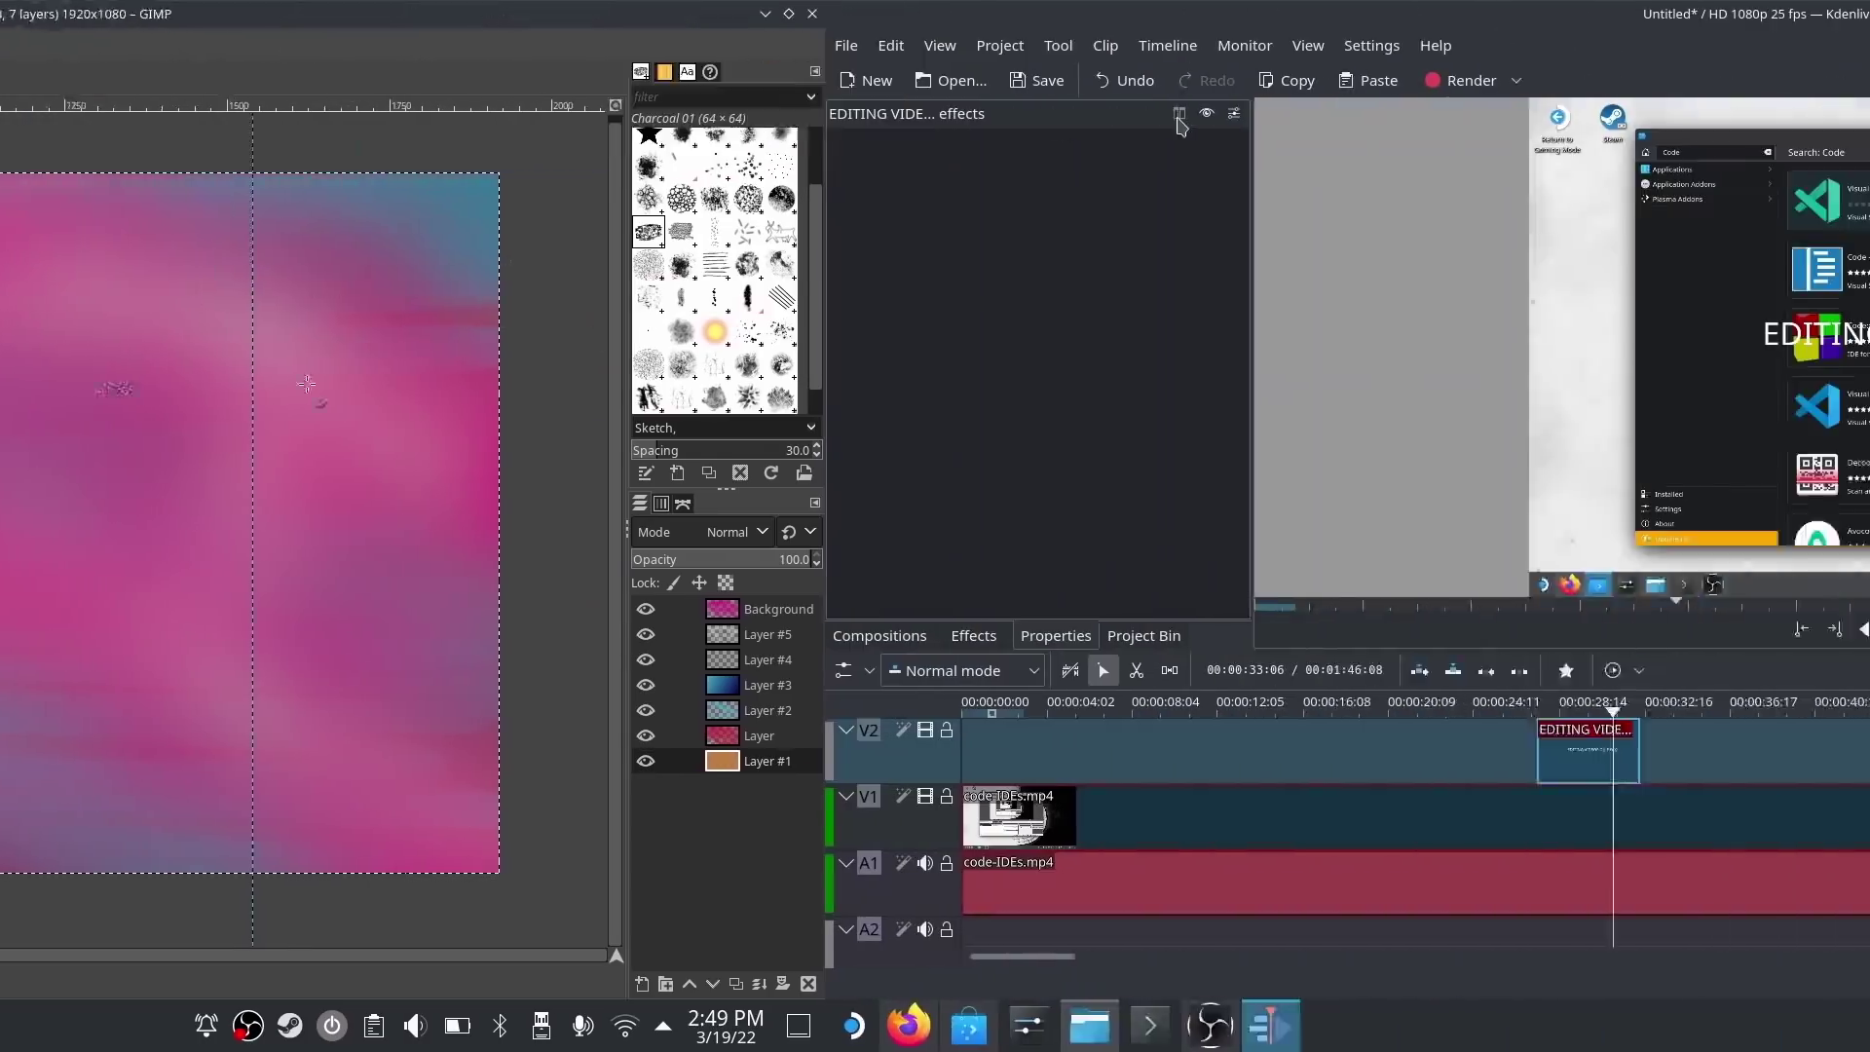
{"action": "right_click", "coordinate": [777, 738]}
{"action": "left_click", "coordinate": [880, 926]}
{"action": "double_click", "coordinate": [183, 190]}
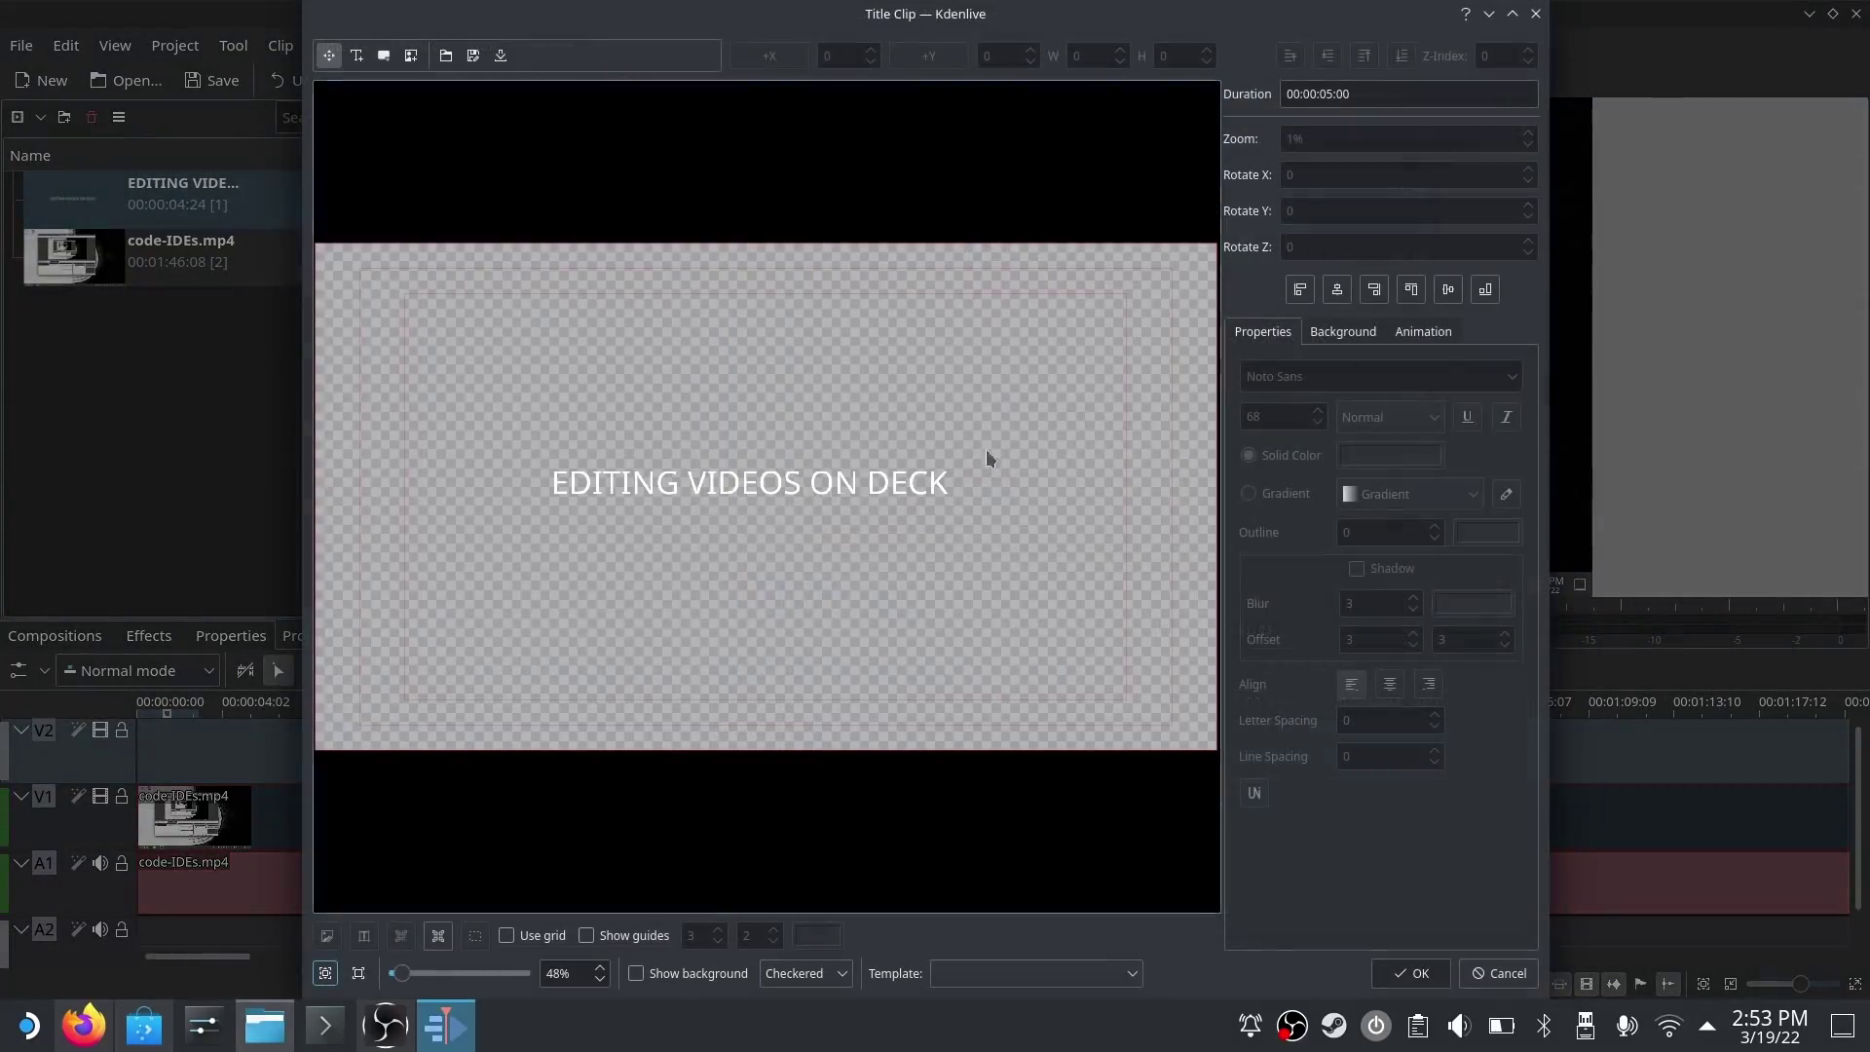
{"action": "left_click", "coordinate": [1411, 973]}
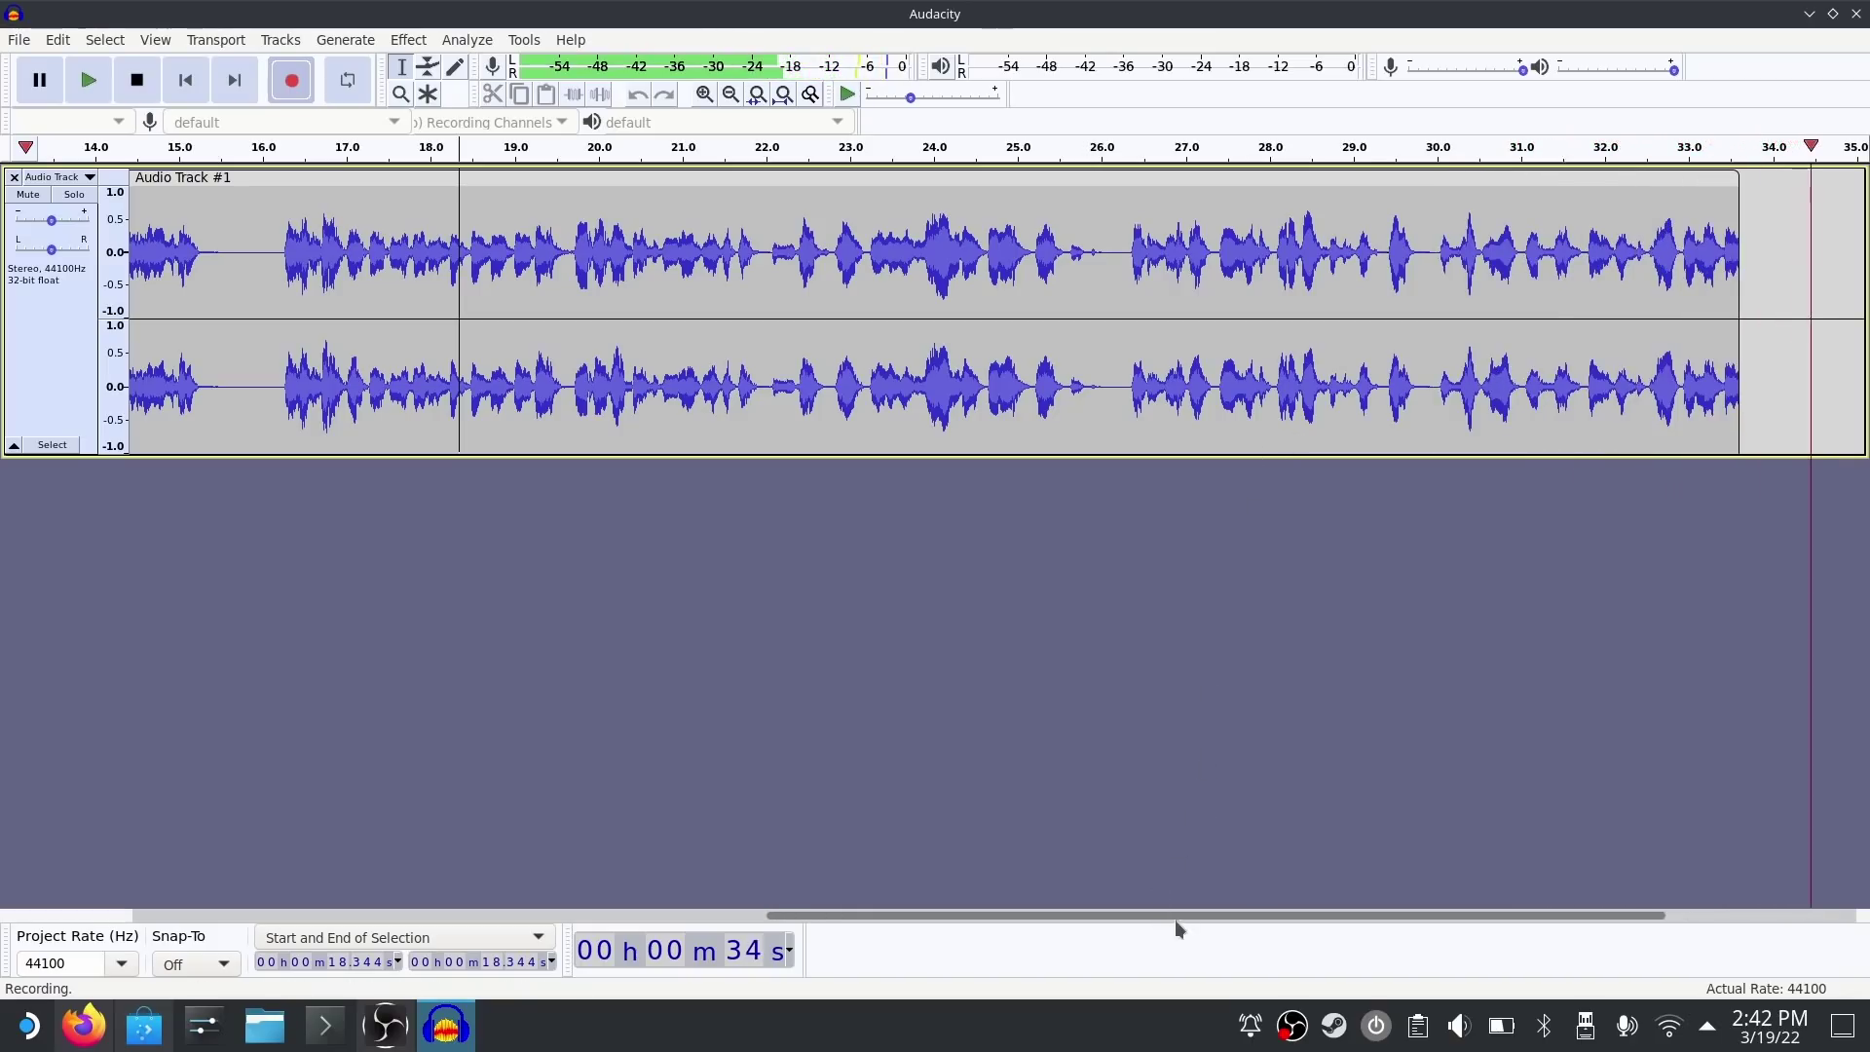
{"action": "key", "text": "space"}
- Select Audio Track #1's waveform from about 4.9 s to 13.7 s
{"action": "left_click_drag", "start_coordinate": [1180, 919], "coordinate": [487, 921]}
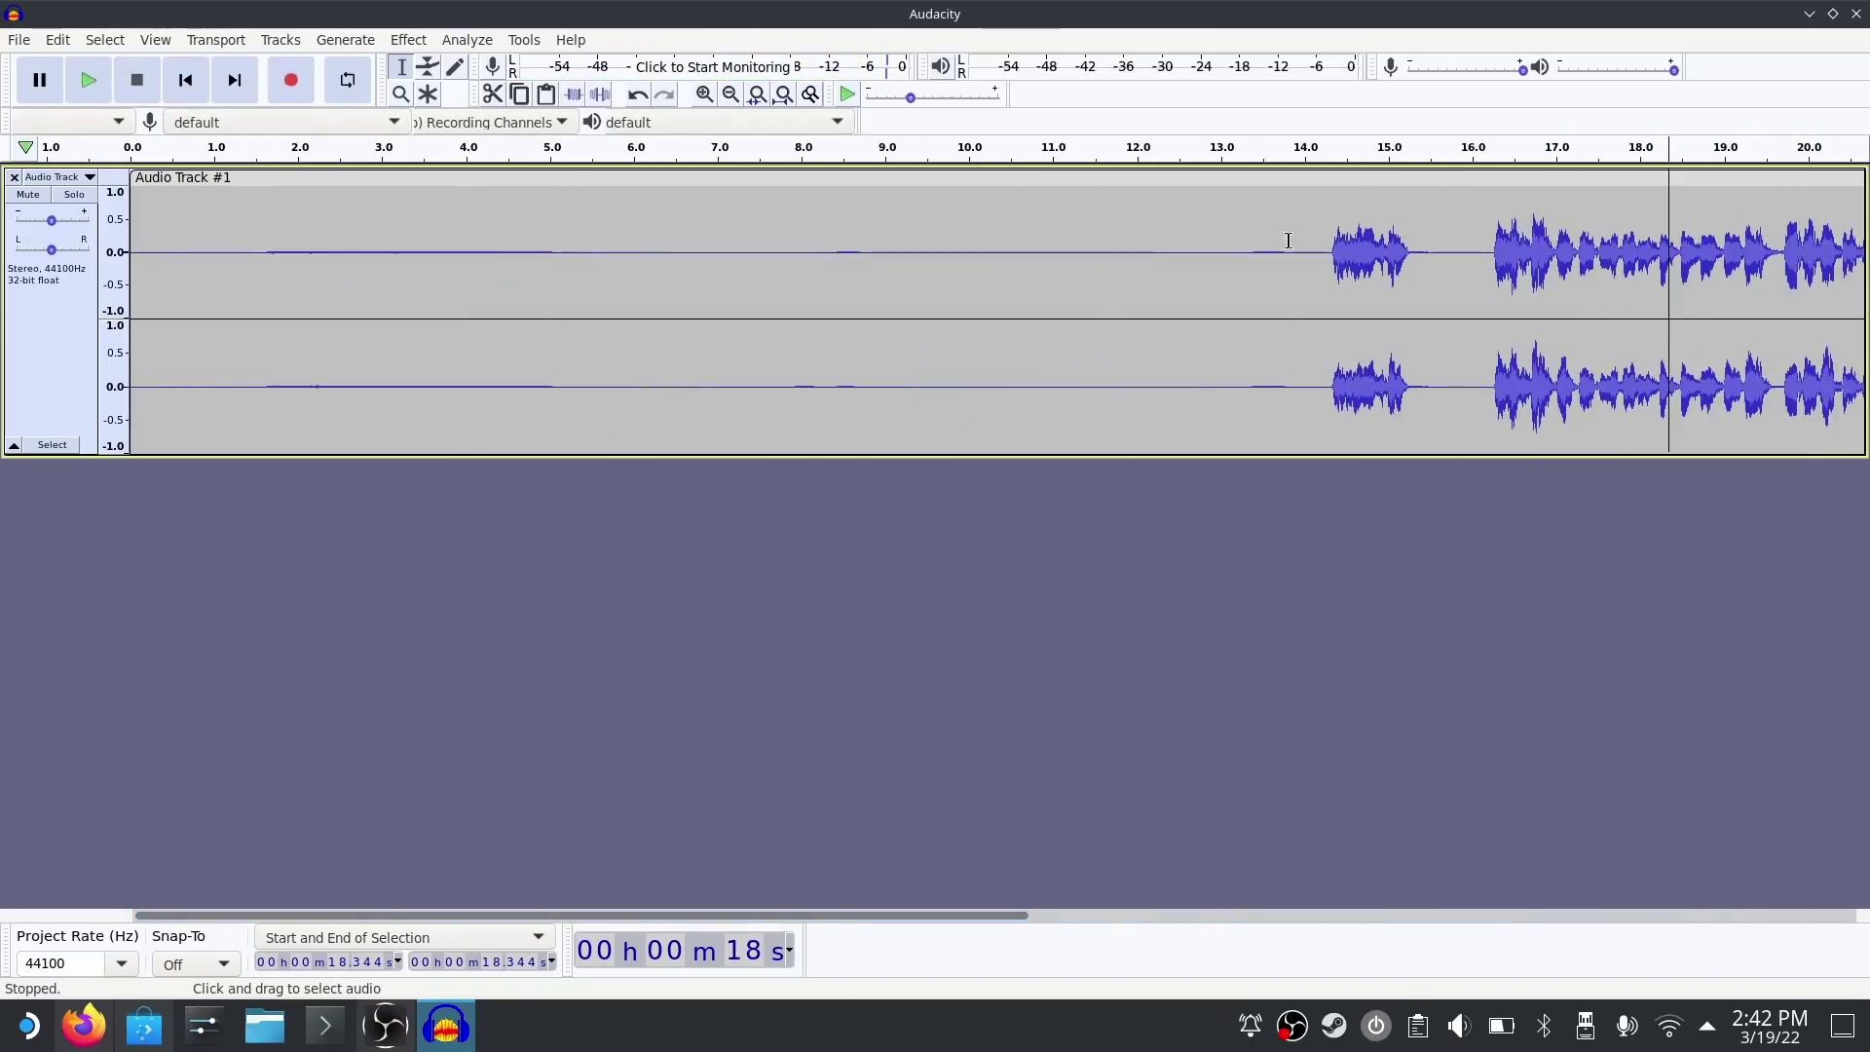
{"action": "left_click_drag", "start_coordinate": [1282, 238], "coordinate": [359, 234]}
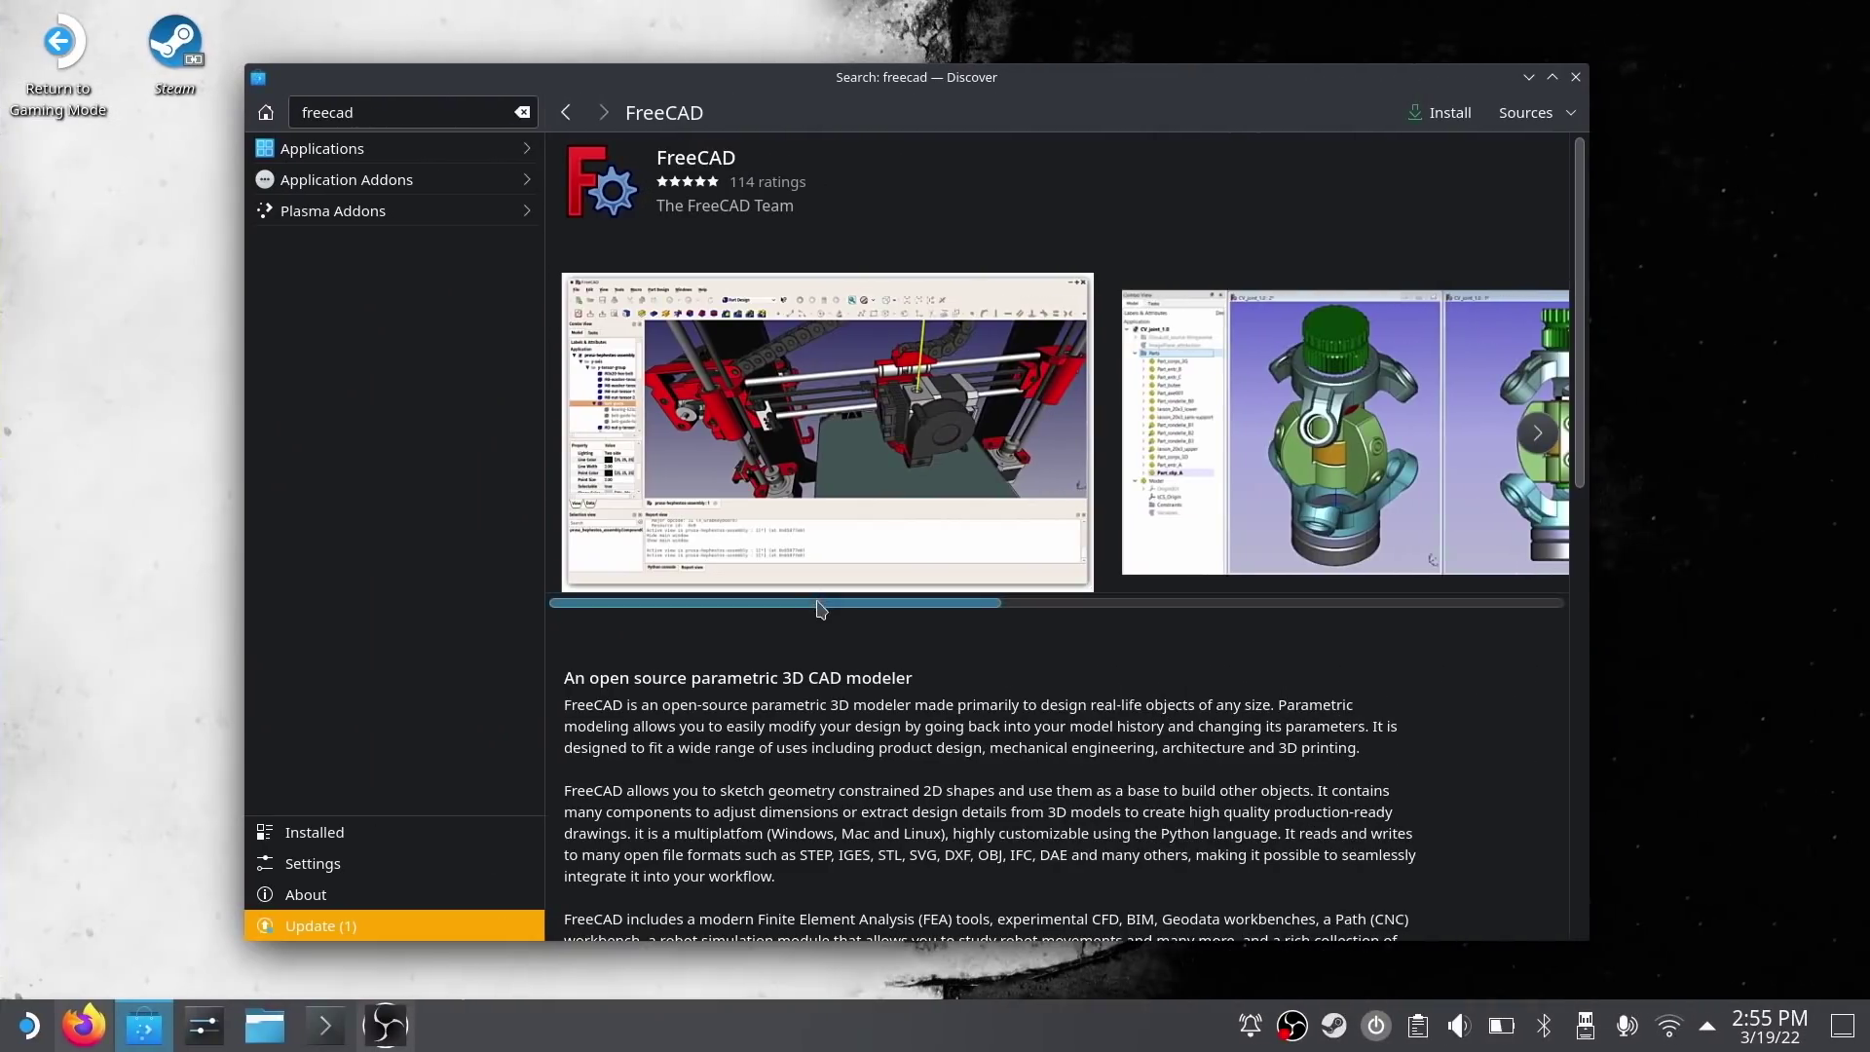
{"action": "left_click_drag", "start_coordinate": [823, 611], "coordinate": [1417, 599]}
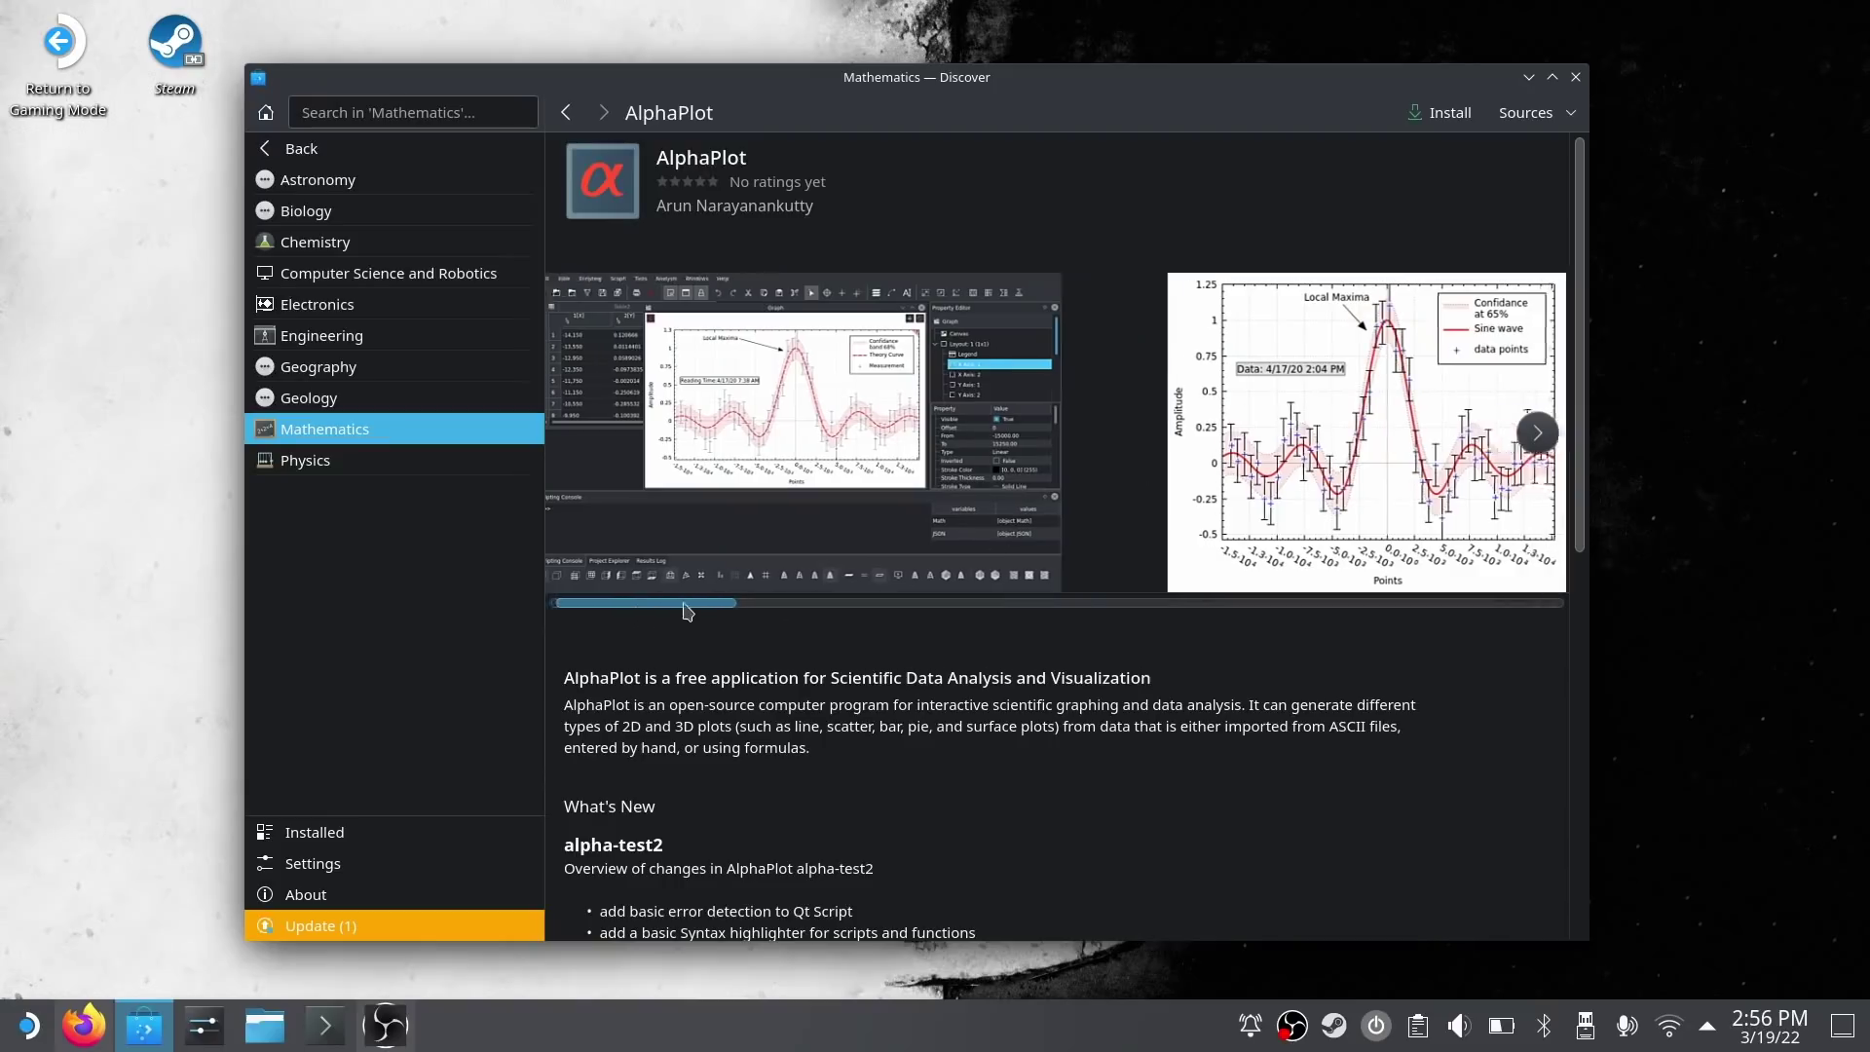
{"action": "left_click_drag", "start_coordinate": [686, 611], "coordinate": [1014, 610]}
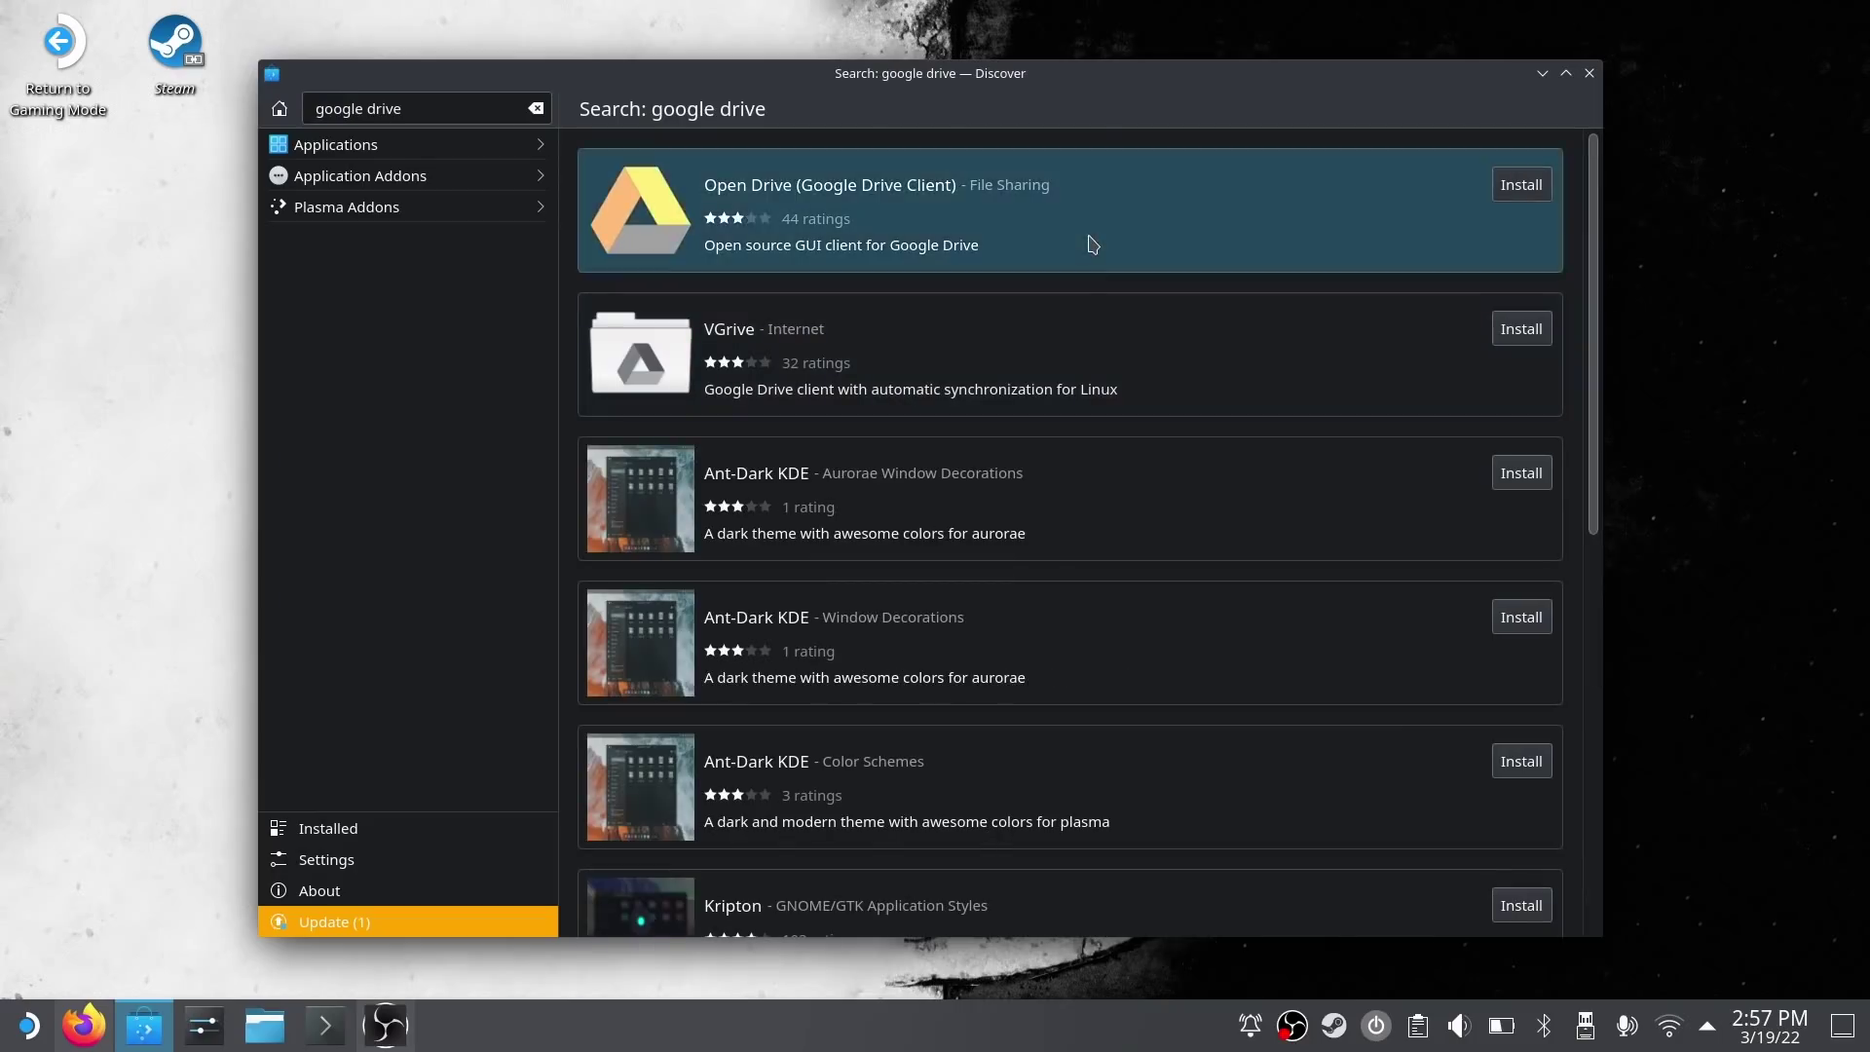
- Open the Open Drive (Google Drive Client) details page from the google drive results
{"action": "left_click", "coordinate": [1087, 242]}
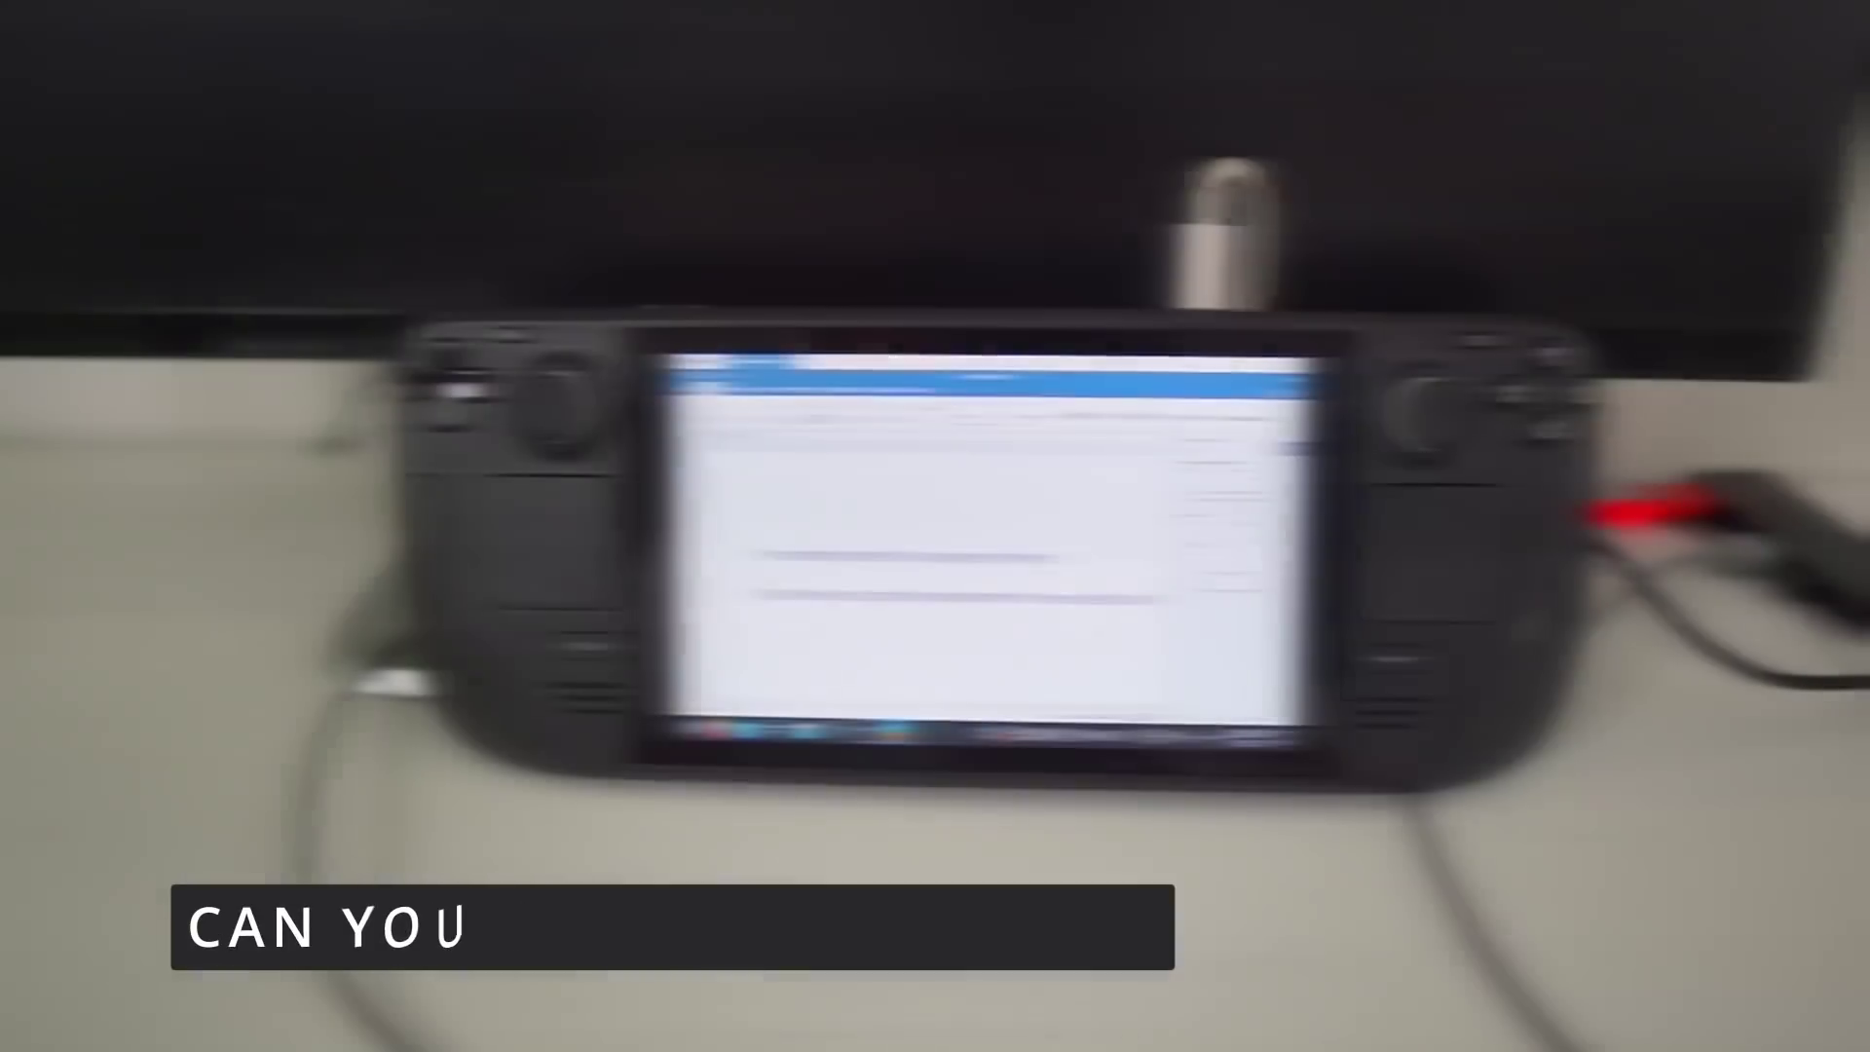
- Maximize Dolphin, visit Documents, return to Home and select all its items
{"action": "type", "text": "dow"}
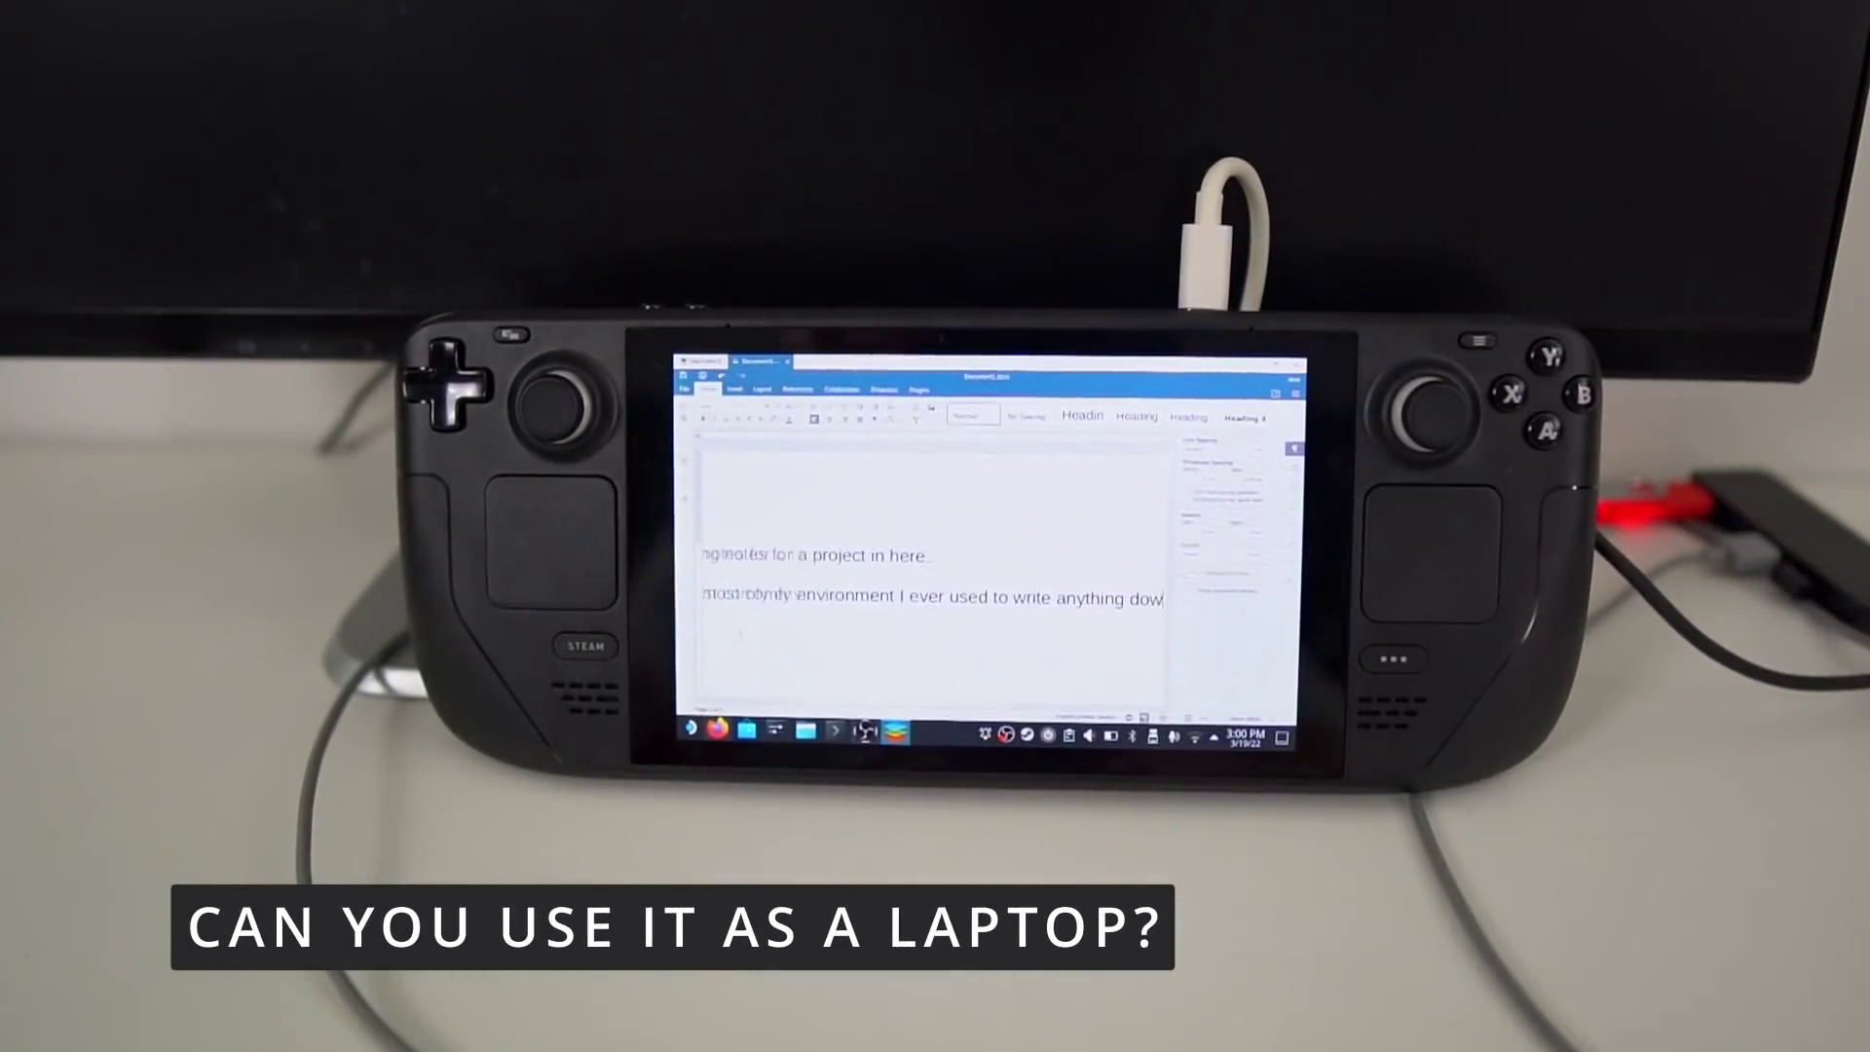
{"action": "type", "text": "If you wa"}
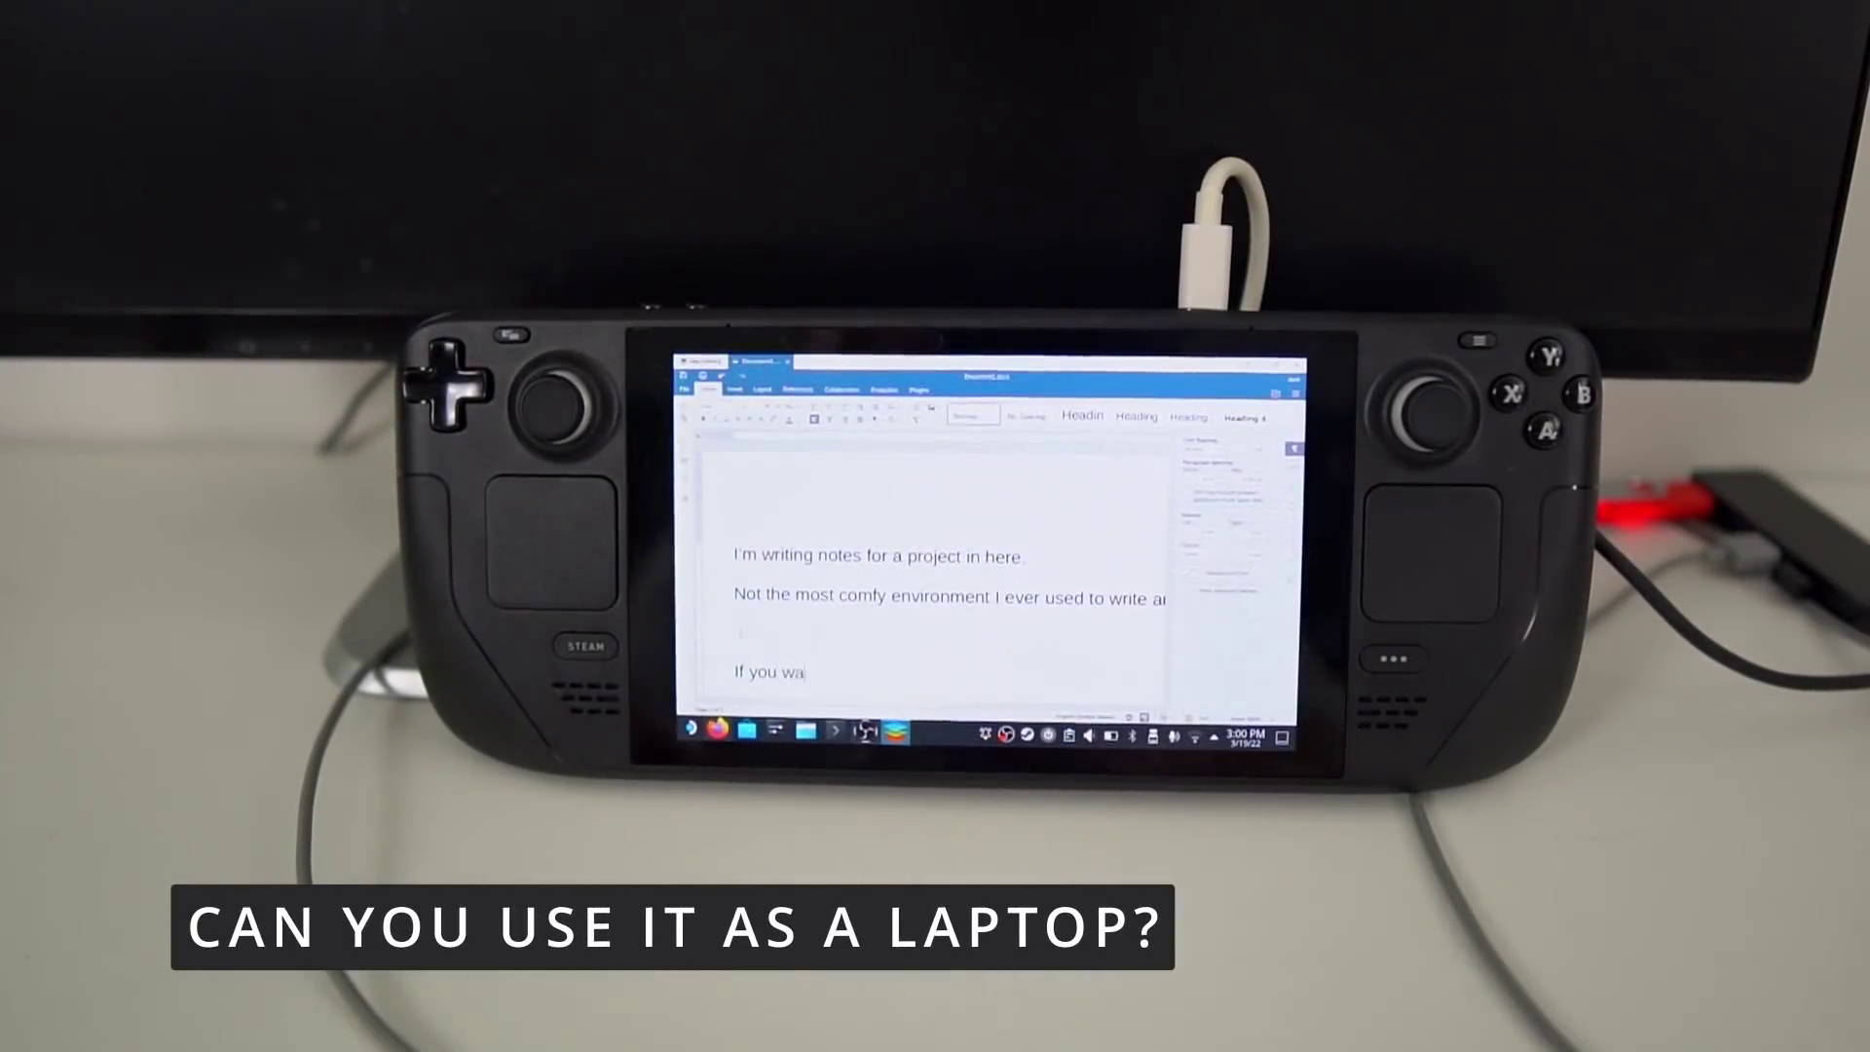
{"action": "type", "text": "nted the Deck as a laptop, without an e"}
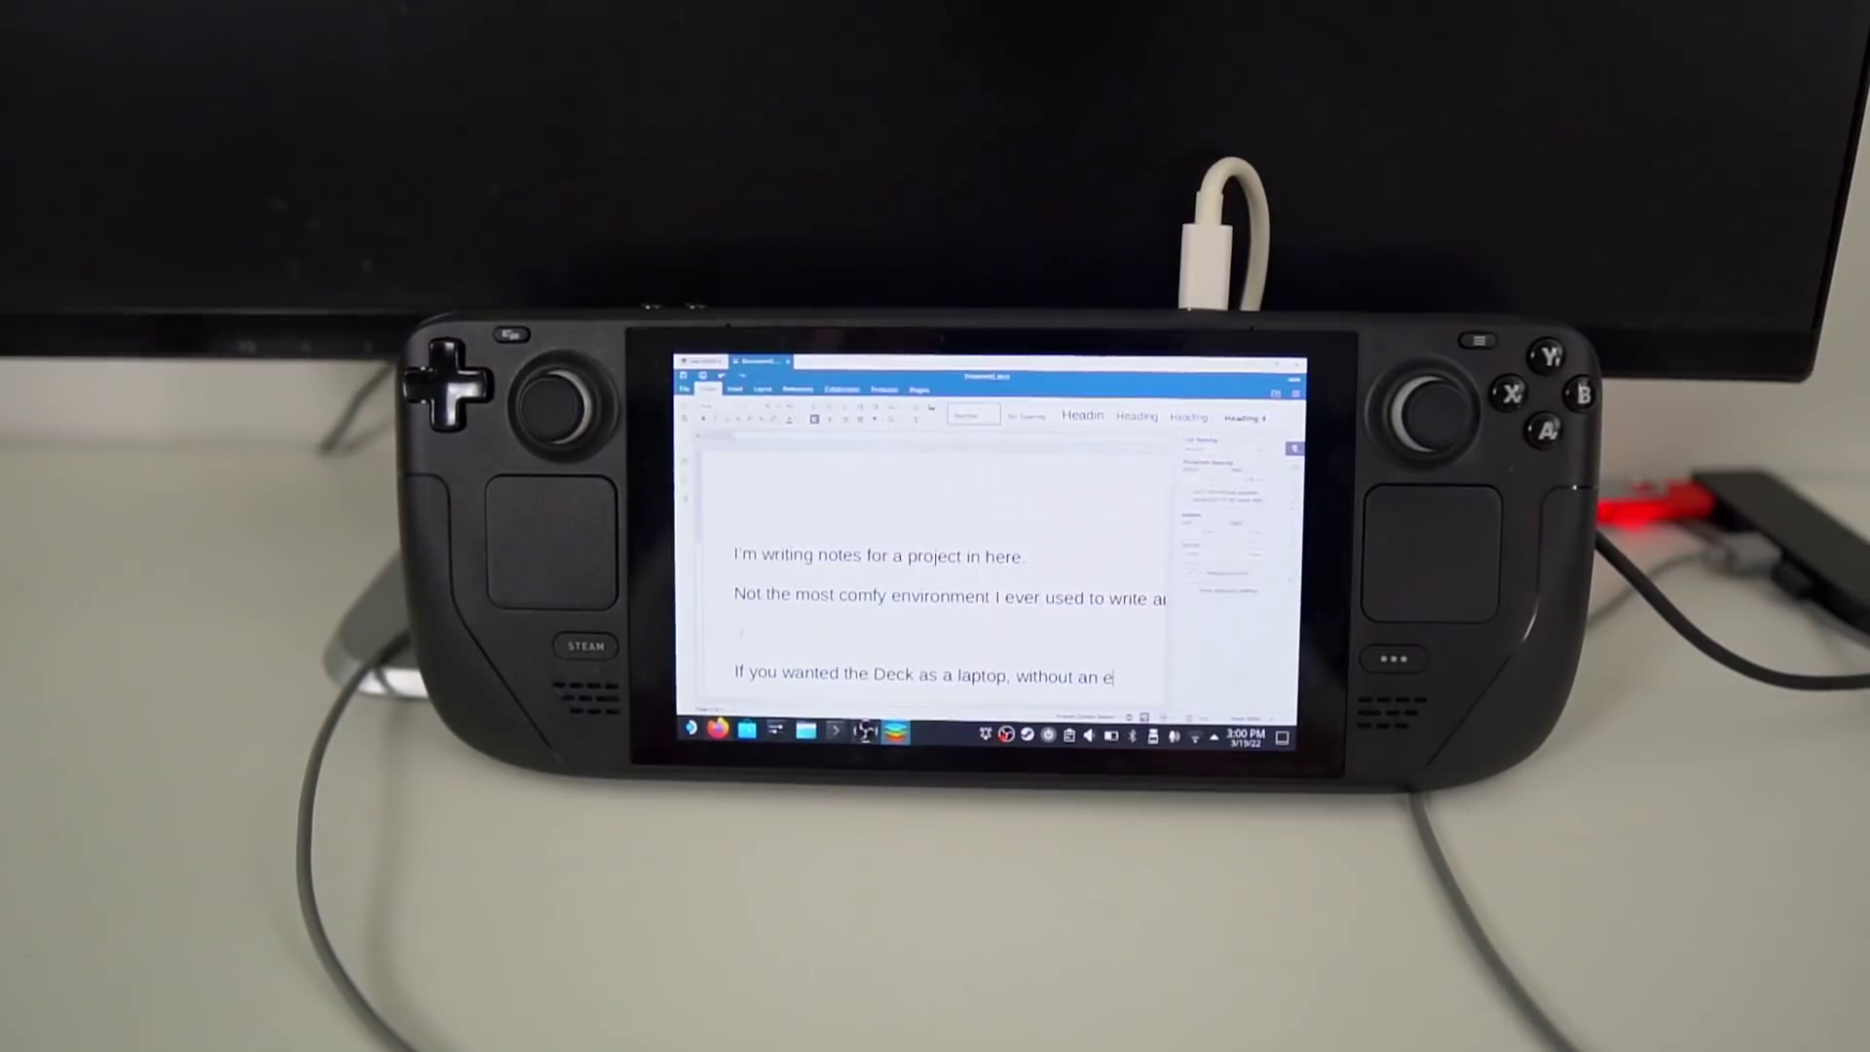
{"action": "type", "text": "xternal screen"}
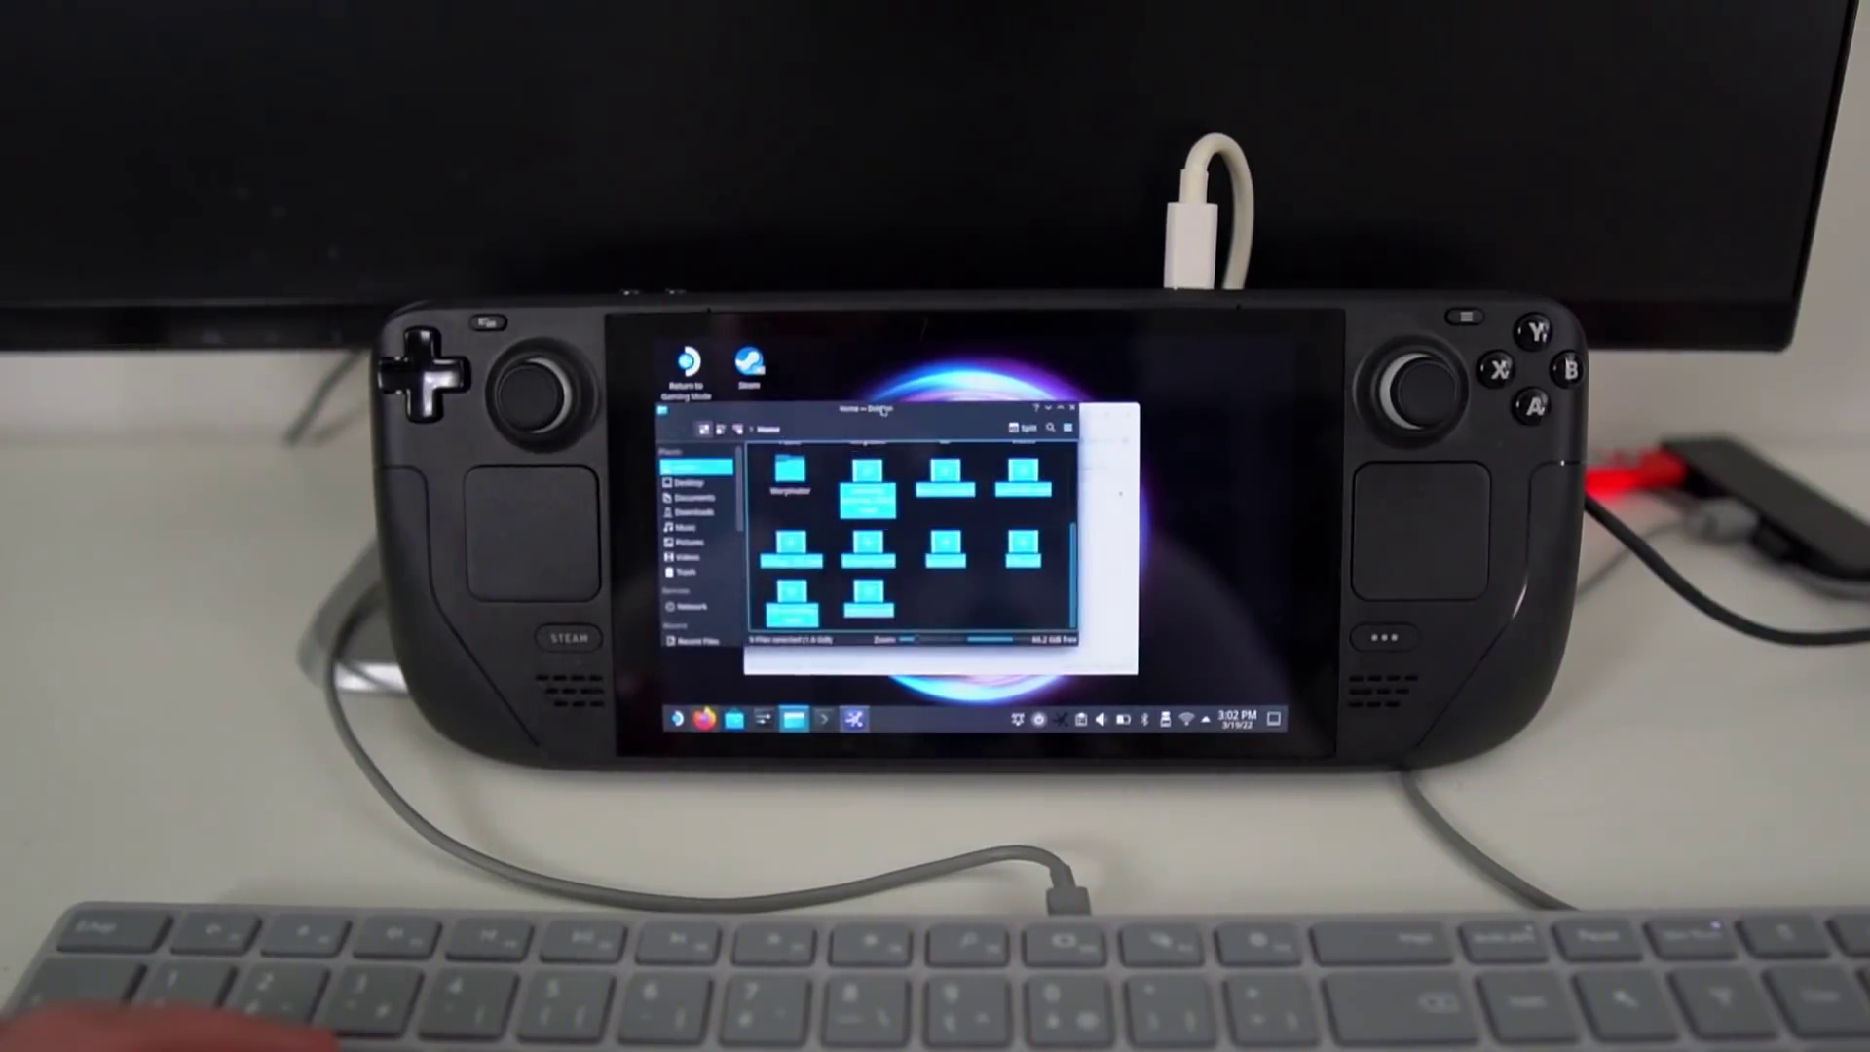
{"action": "double_click", "coordinate": [882, 410]}
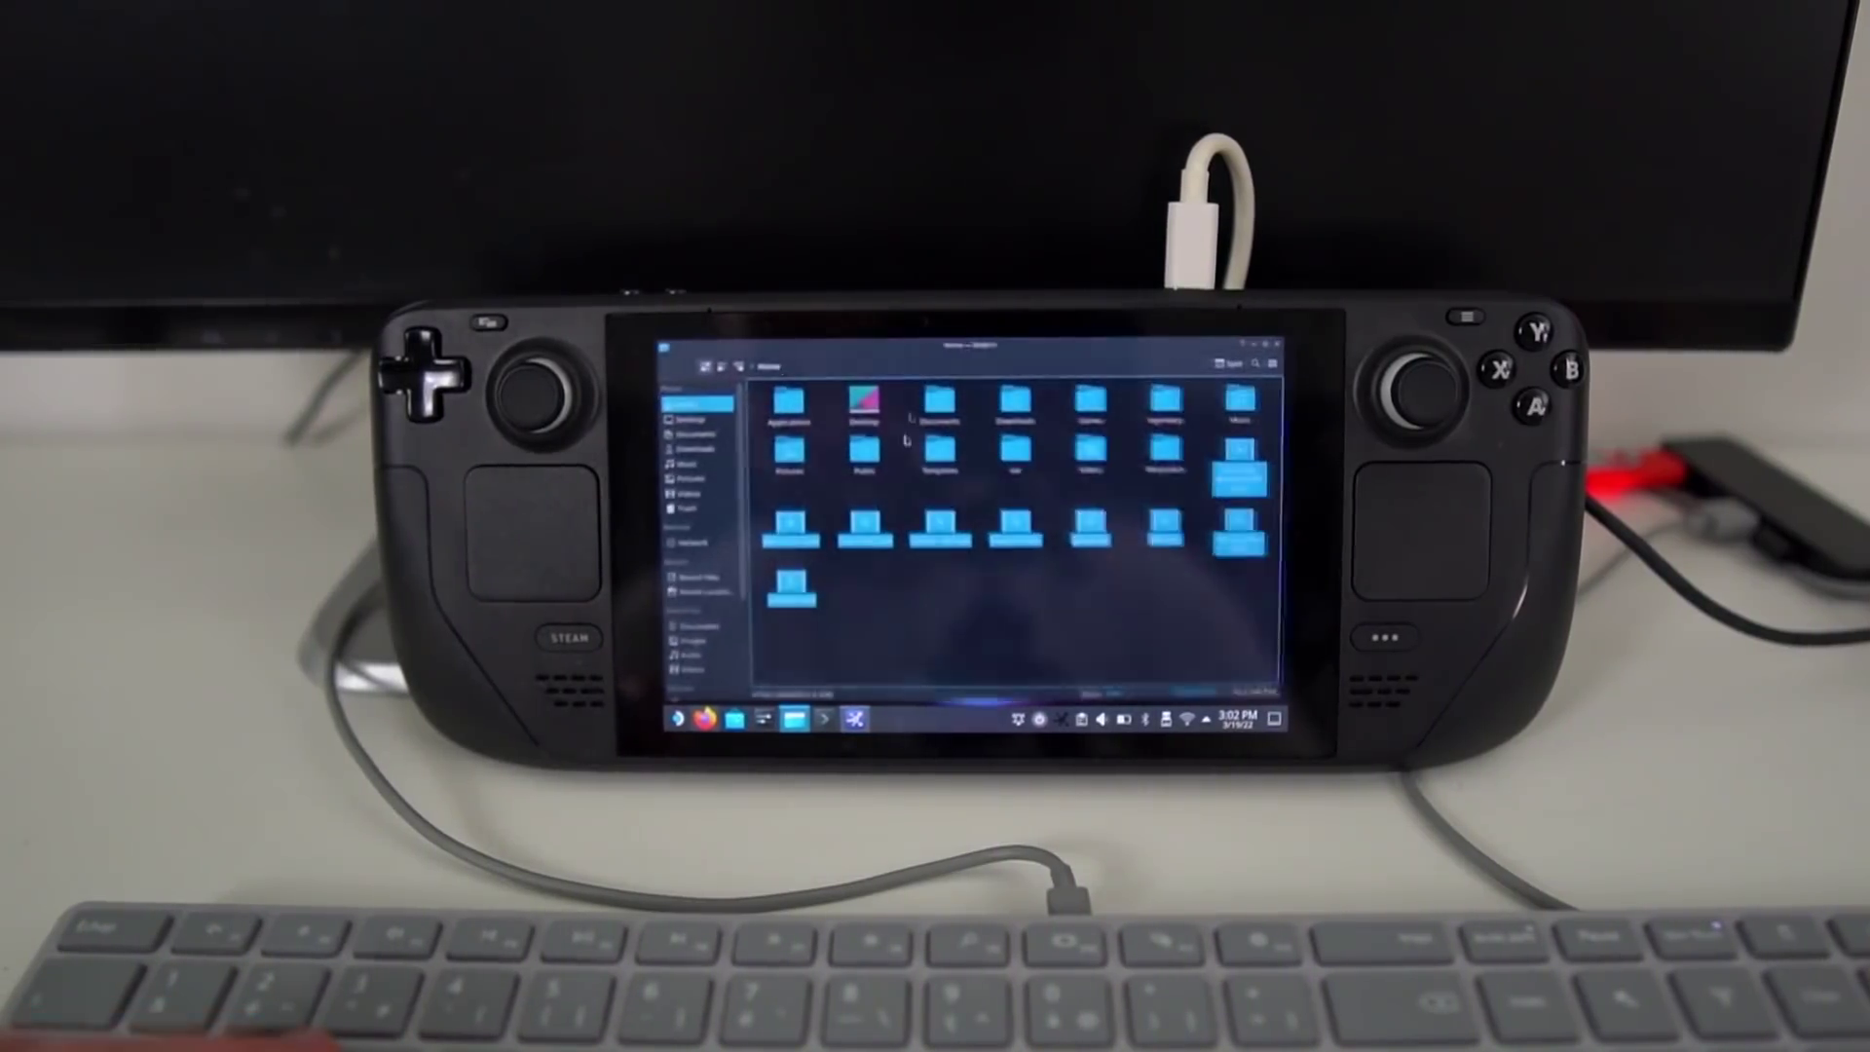
{"action": "left_click", "coordinate": [939, 405]}
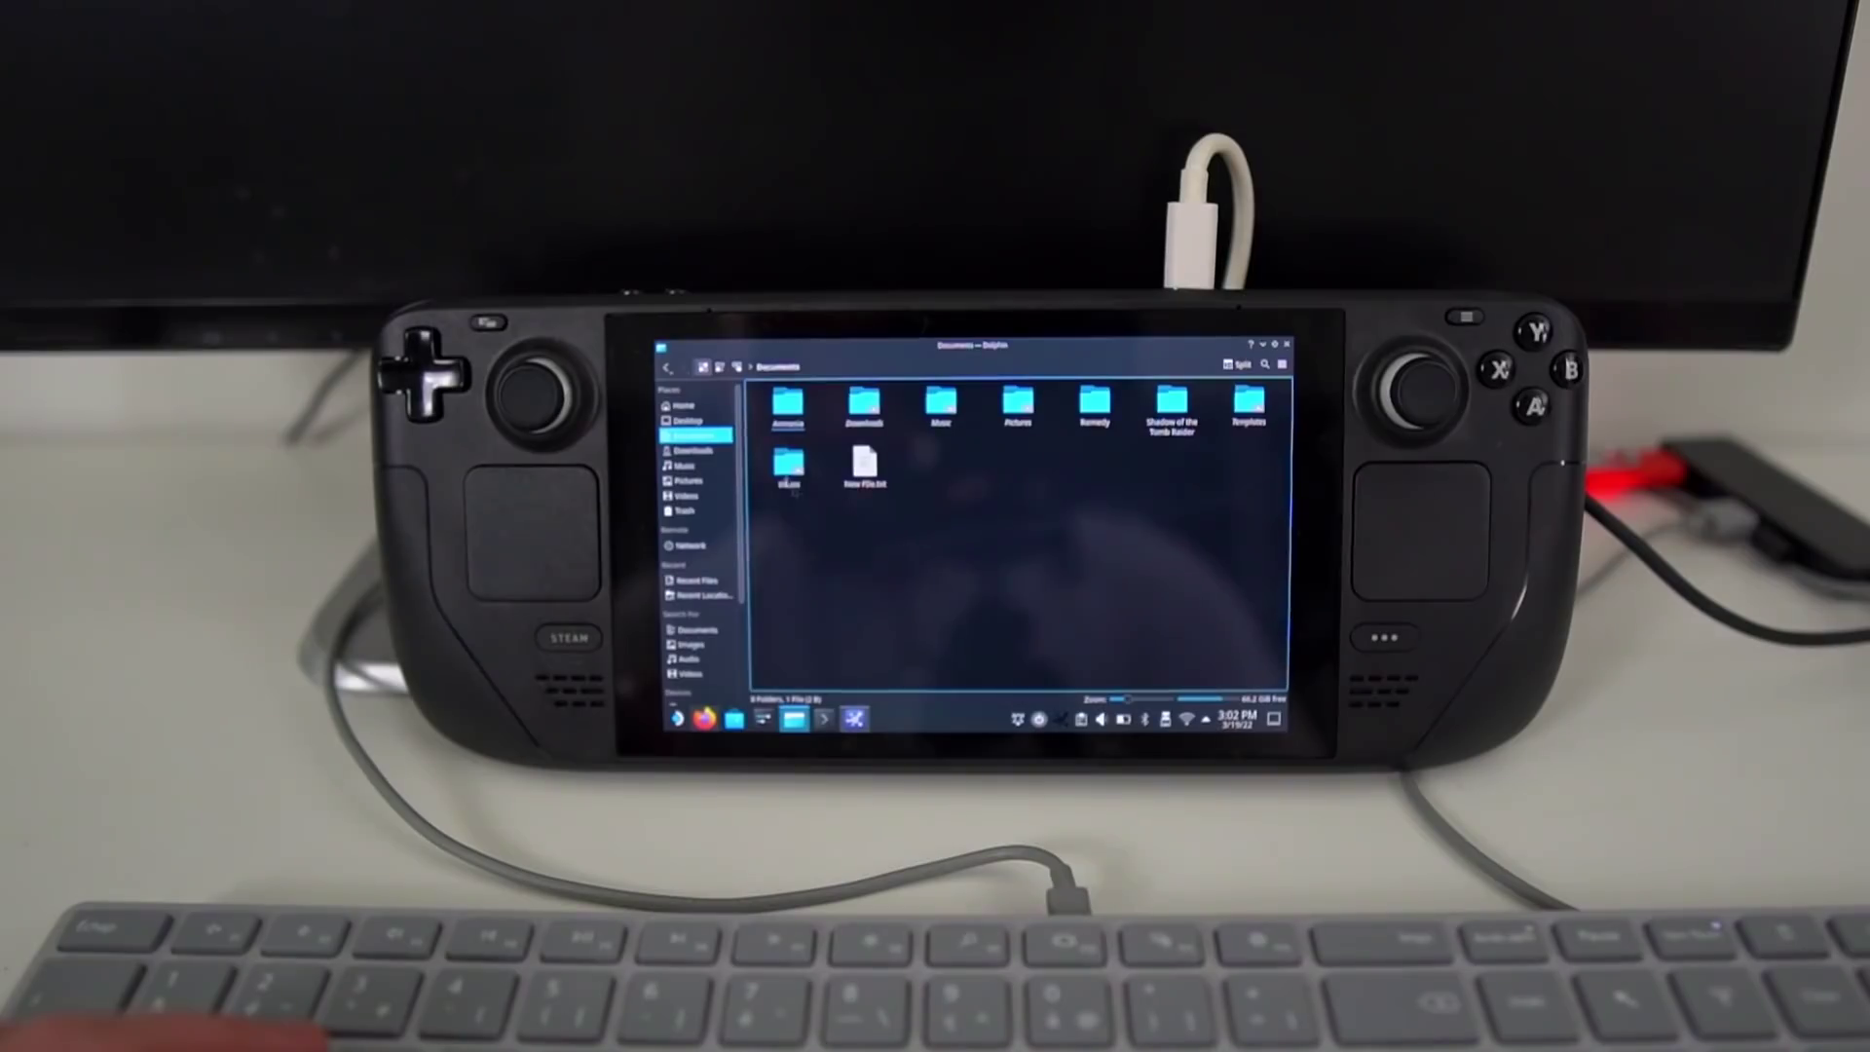
{"action": "key", "text": "alt+Left"}
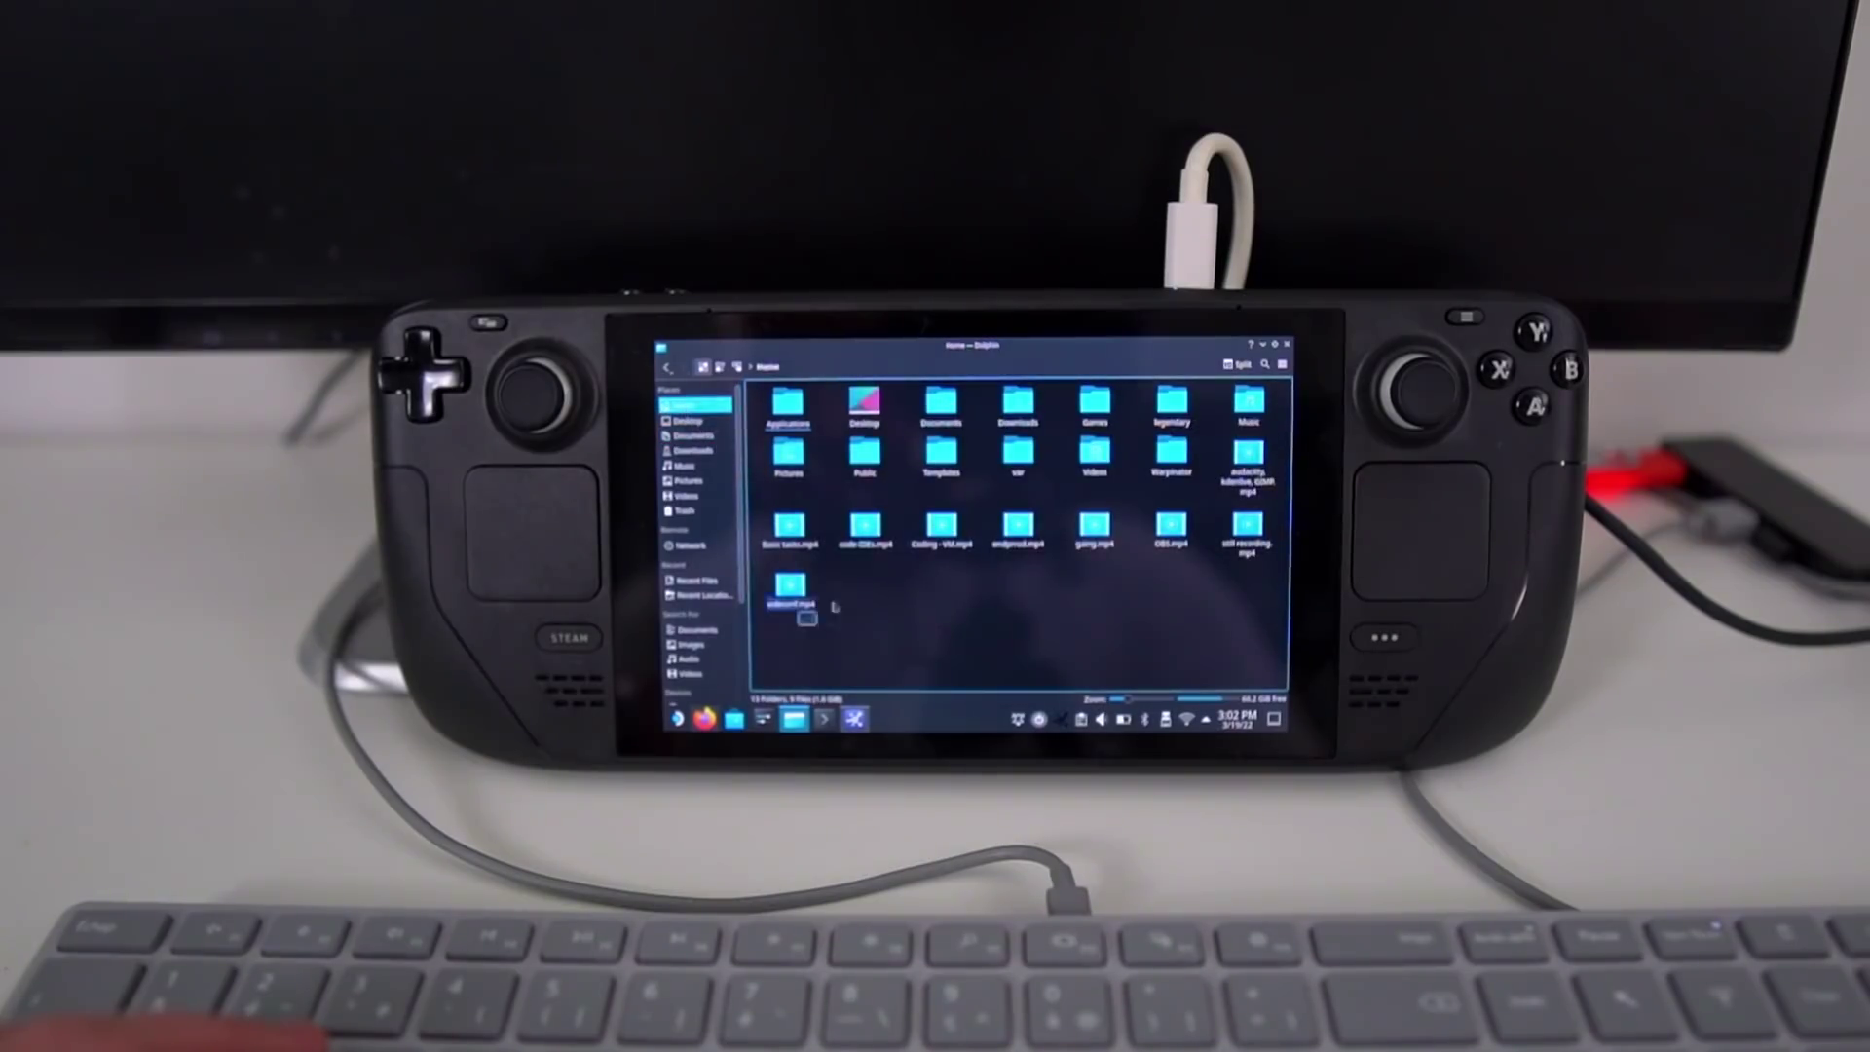
{"action": "key", "text": "ctrl+a"}
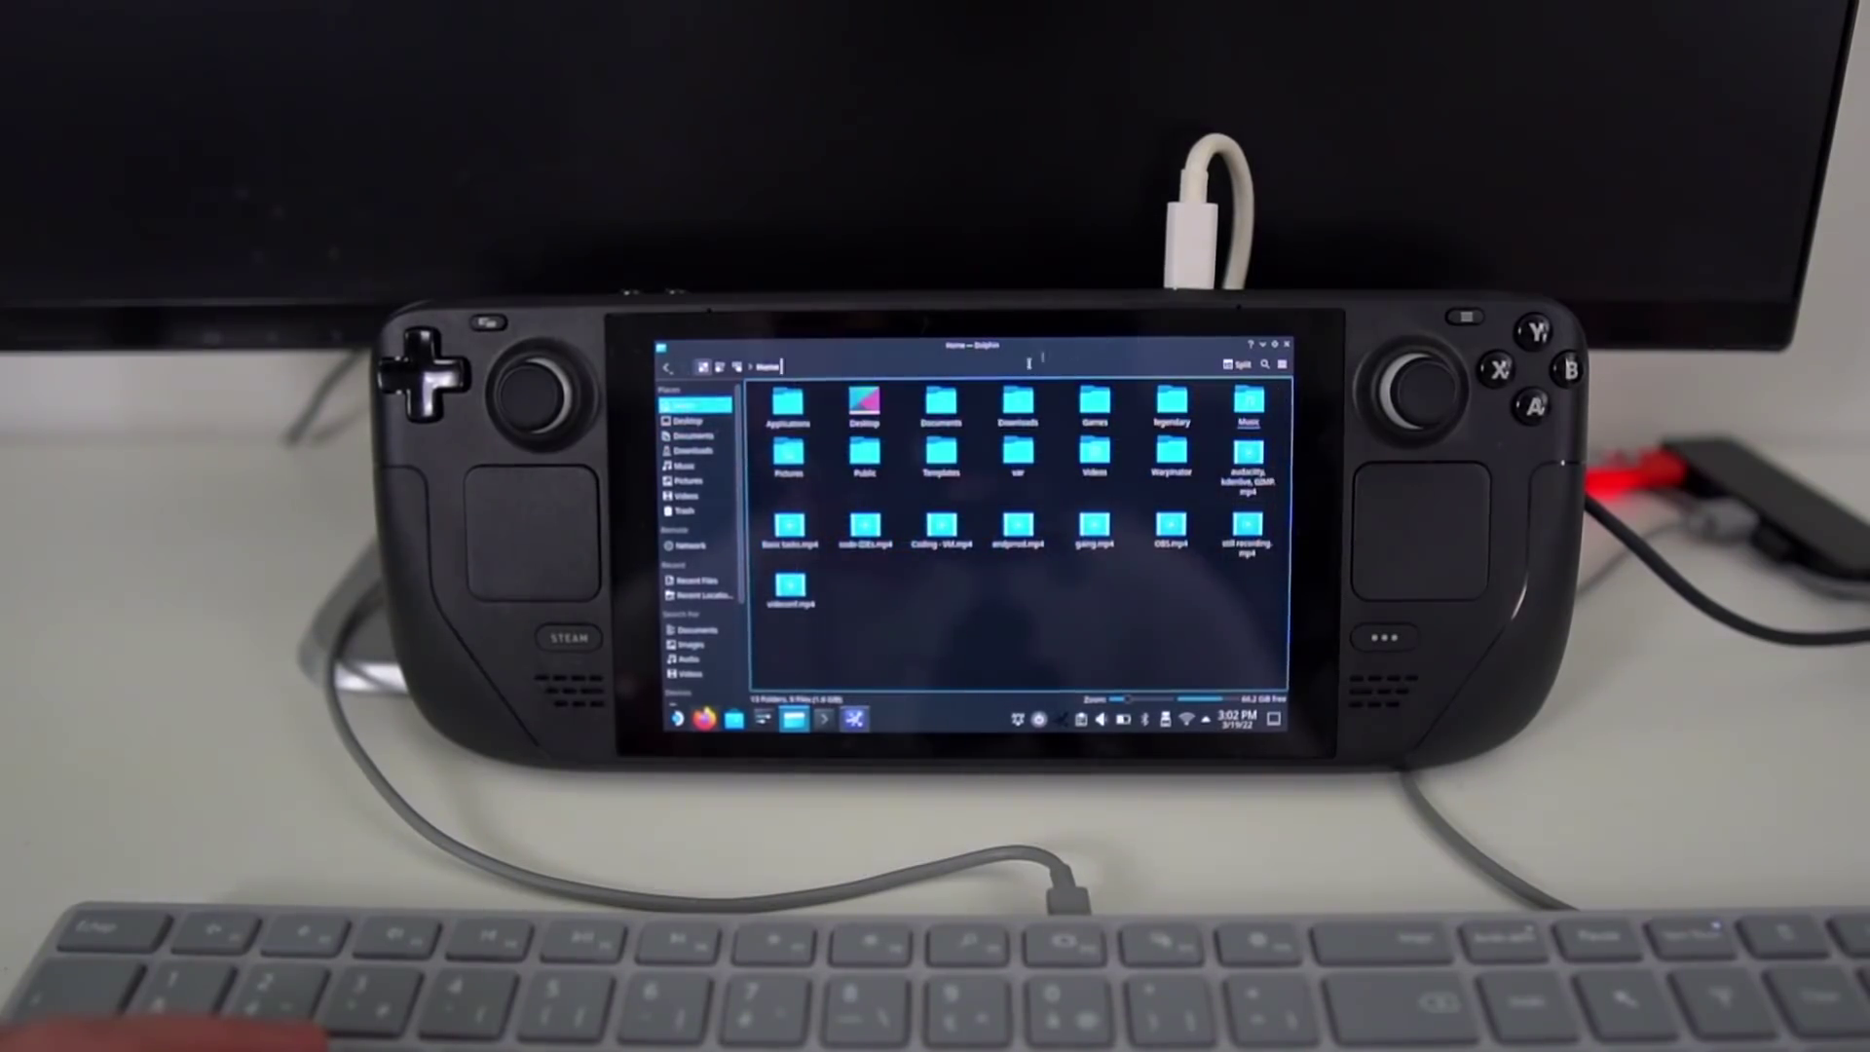
- Close Dolphin and Warpinator, then show the Battery and Brightness popup from the tray
{"action": "left_click", "coordinate": [1285, 346]}
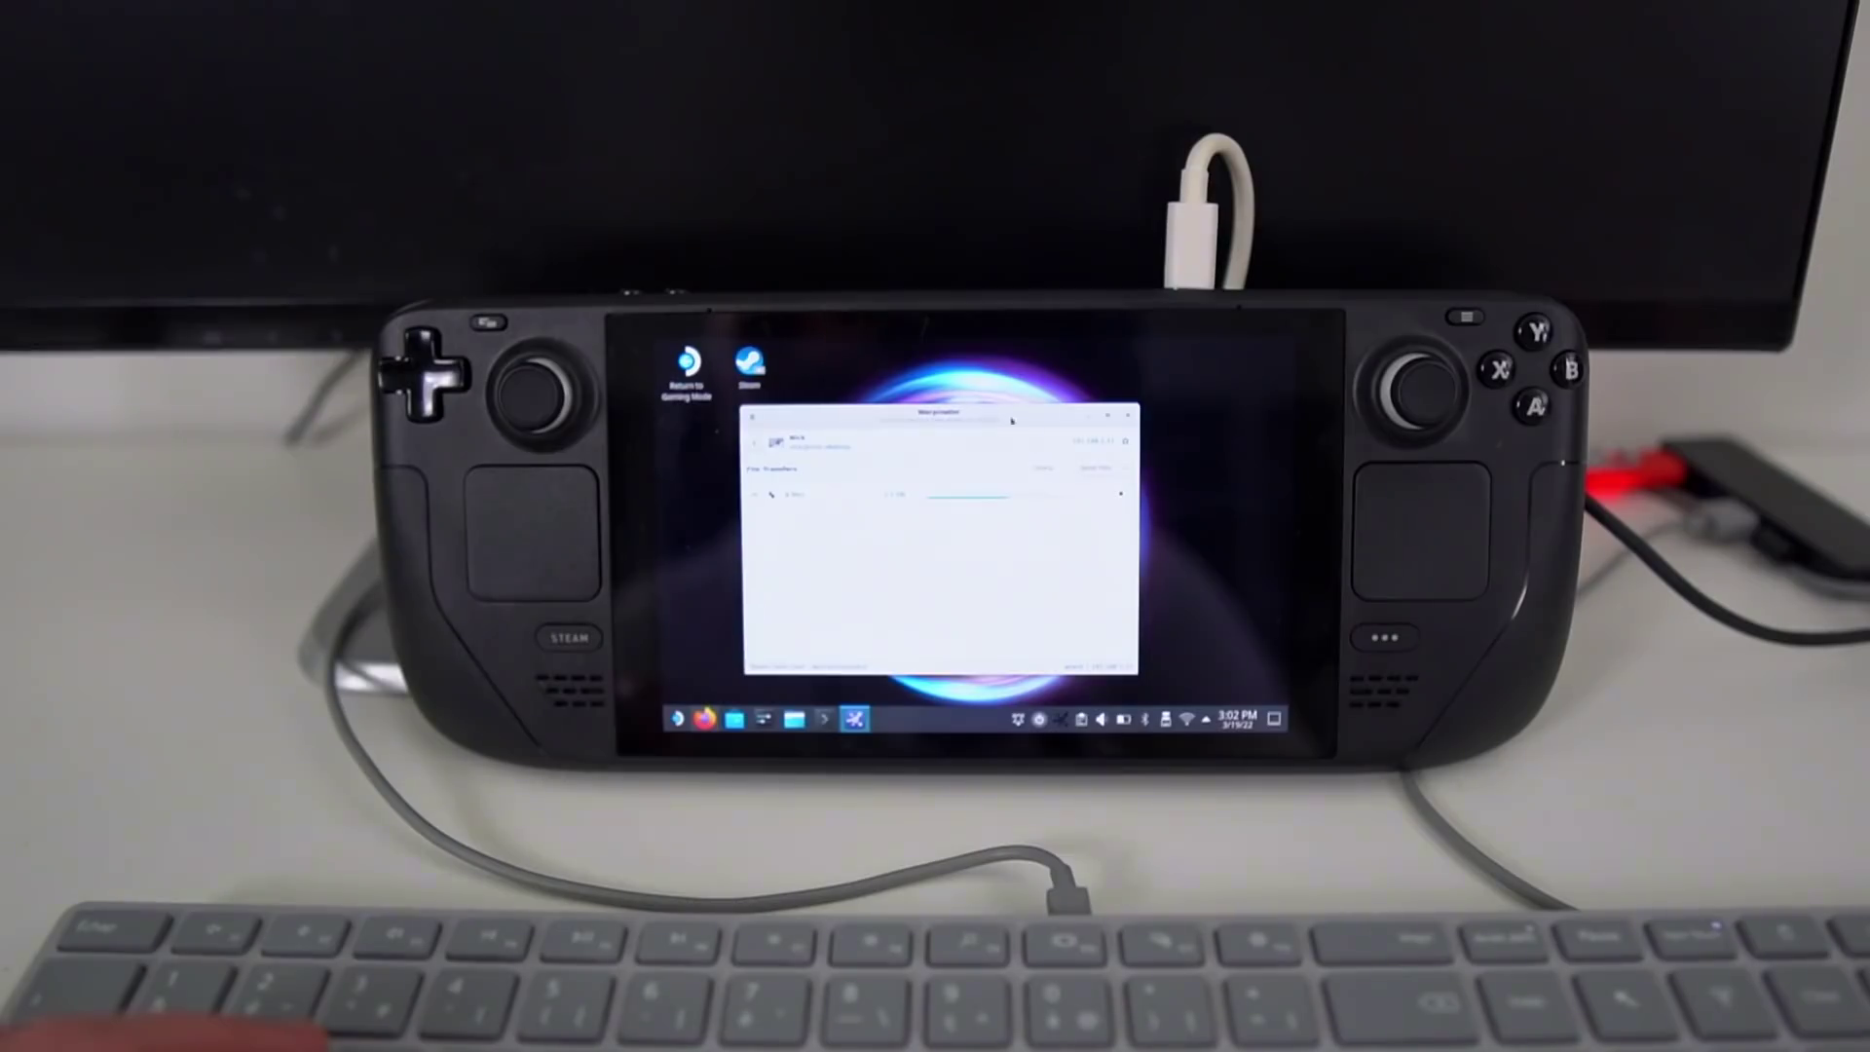
{"action": "left_click", "coordinate": [1098, 418]}
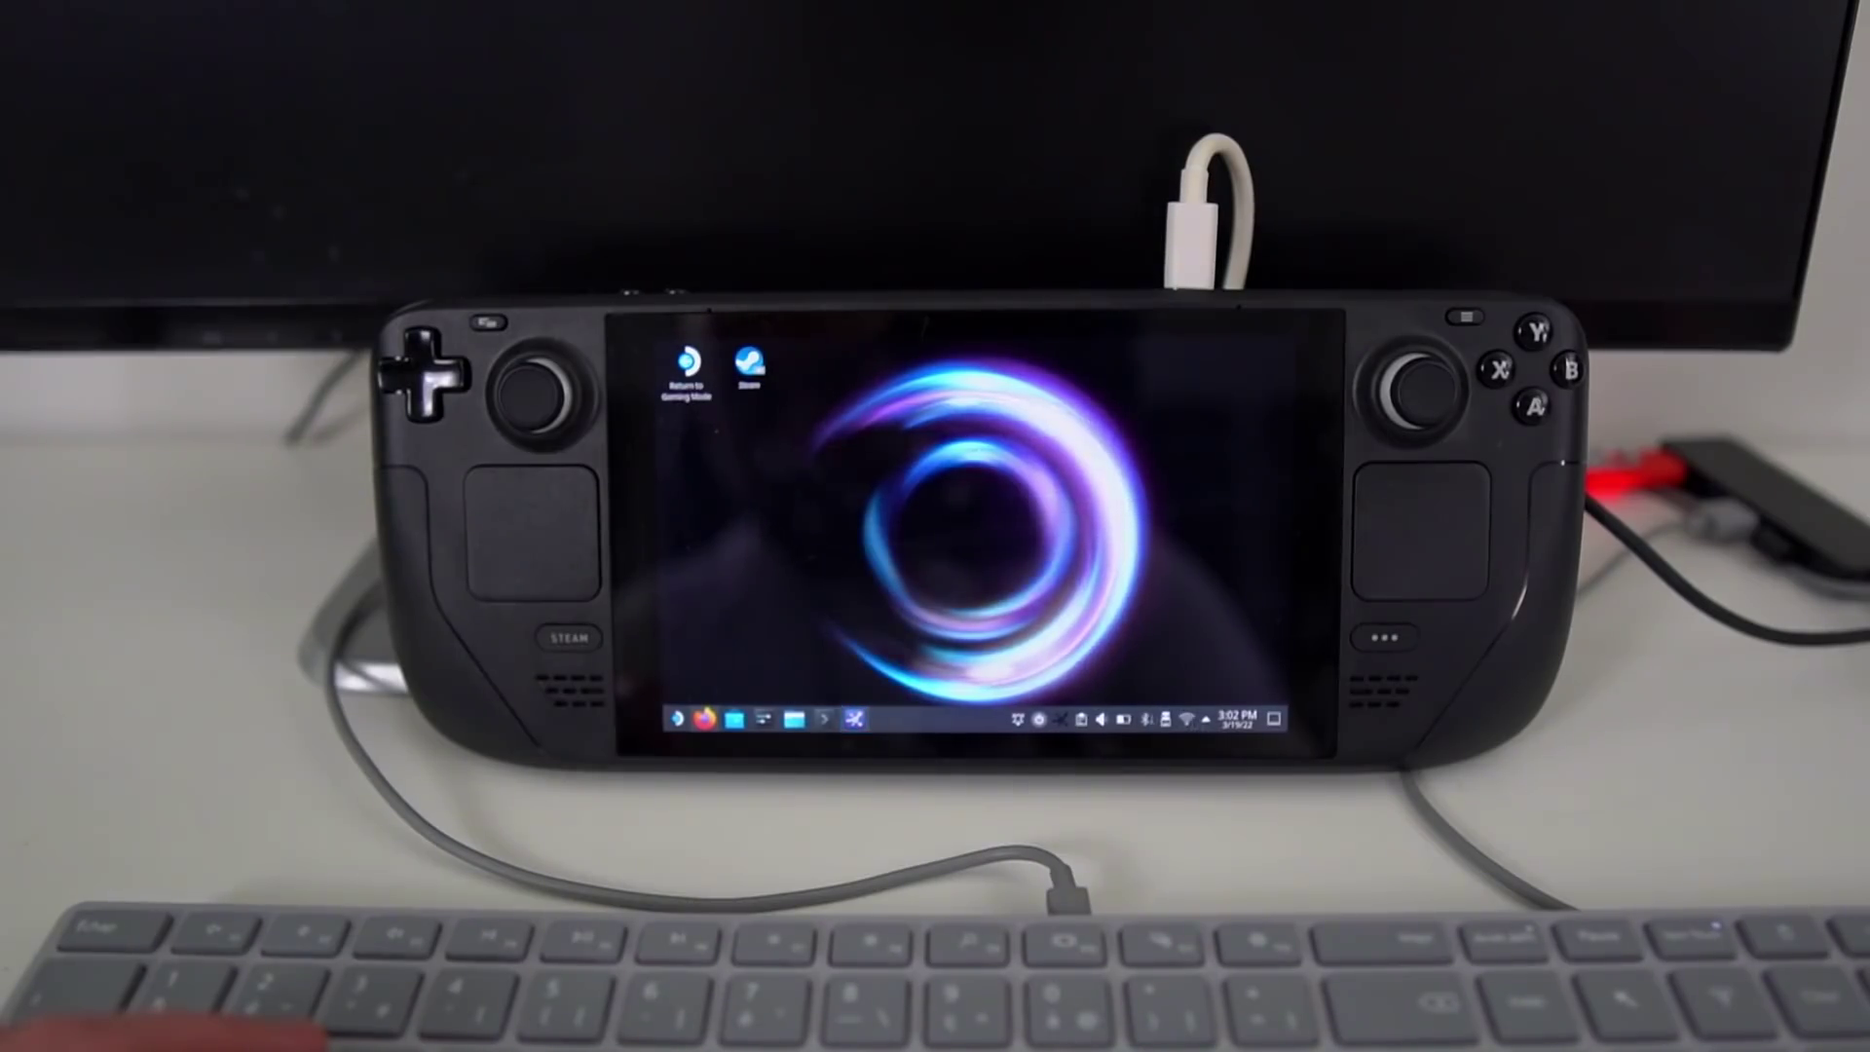
{"action": "left_click", "coordinate": [1123, 719]}
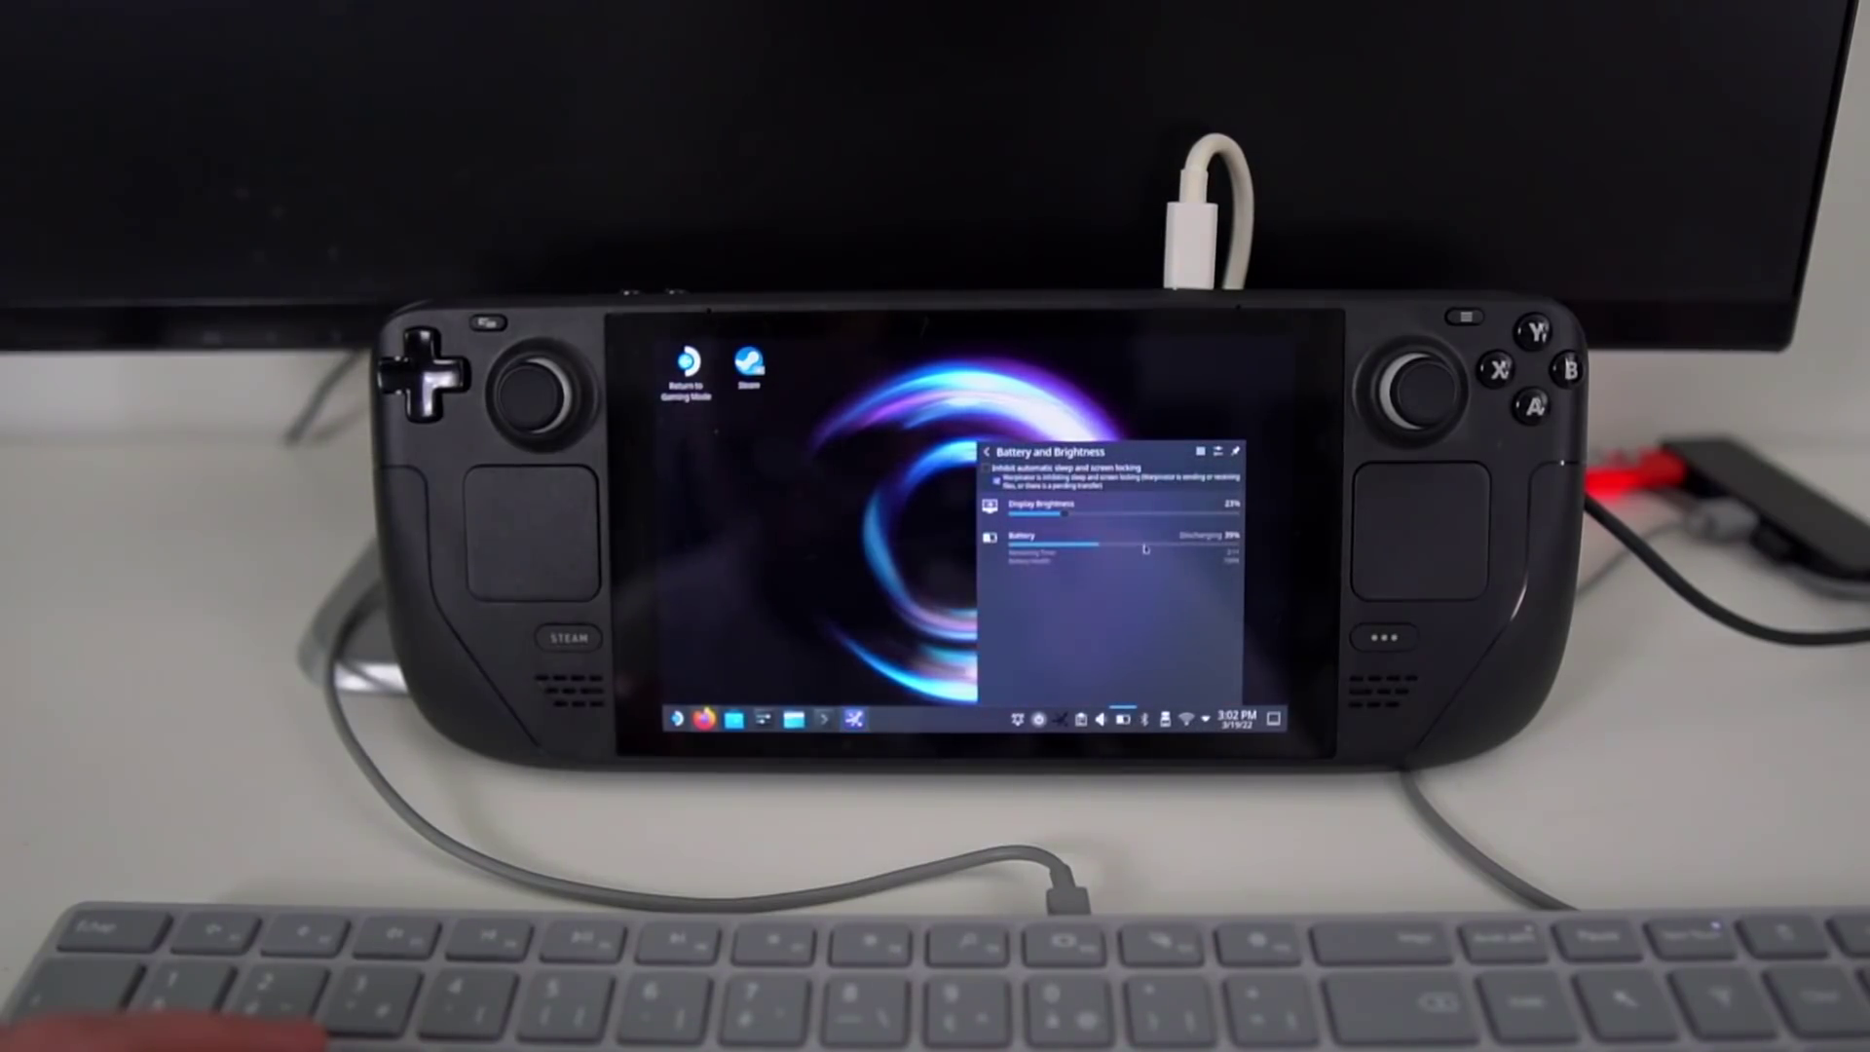
{"action": "left_click", "coordinate": [947, 609]}
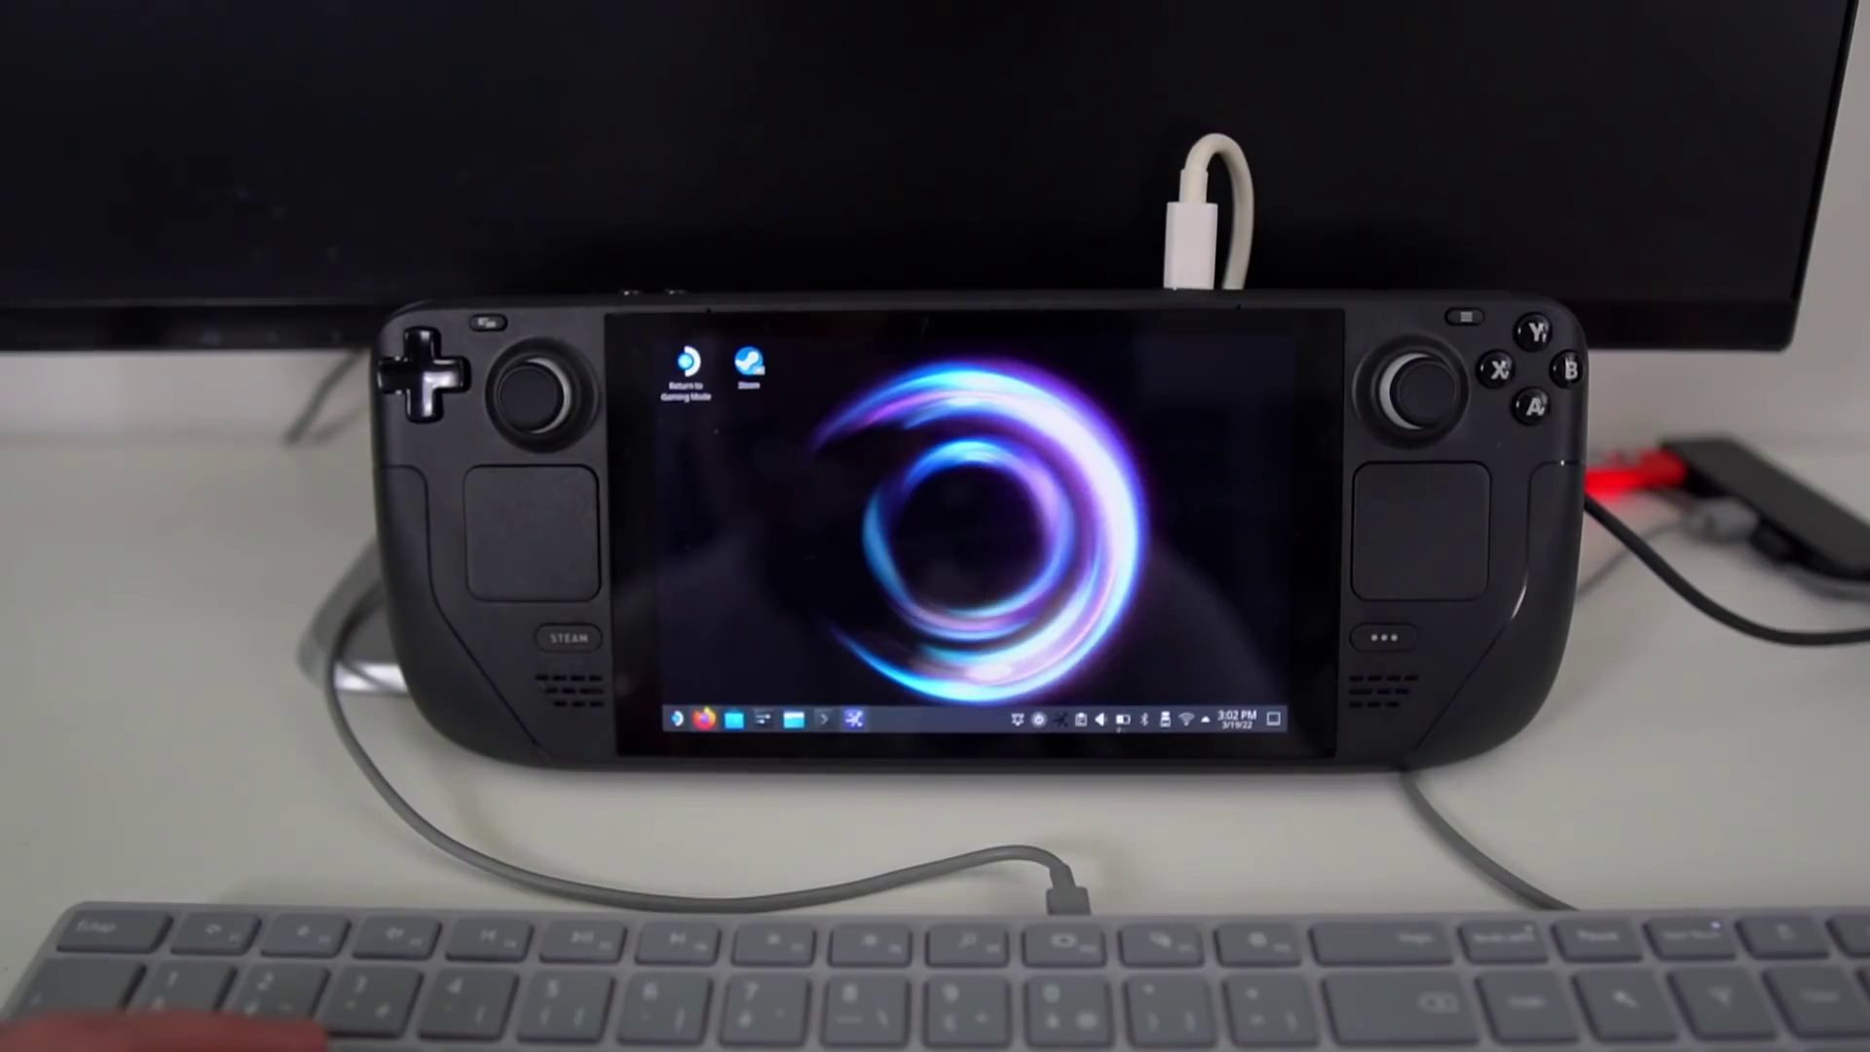
{"action": "left_click", "coordinate": [1122, 721]}
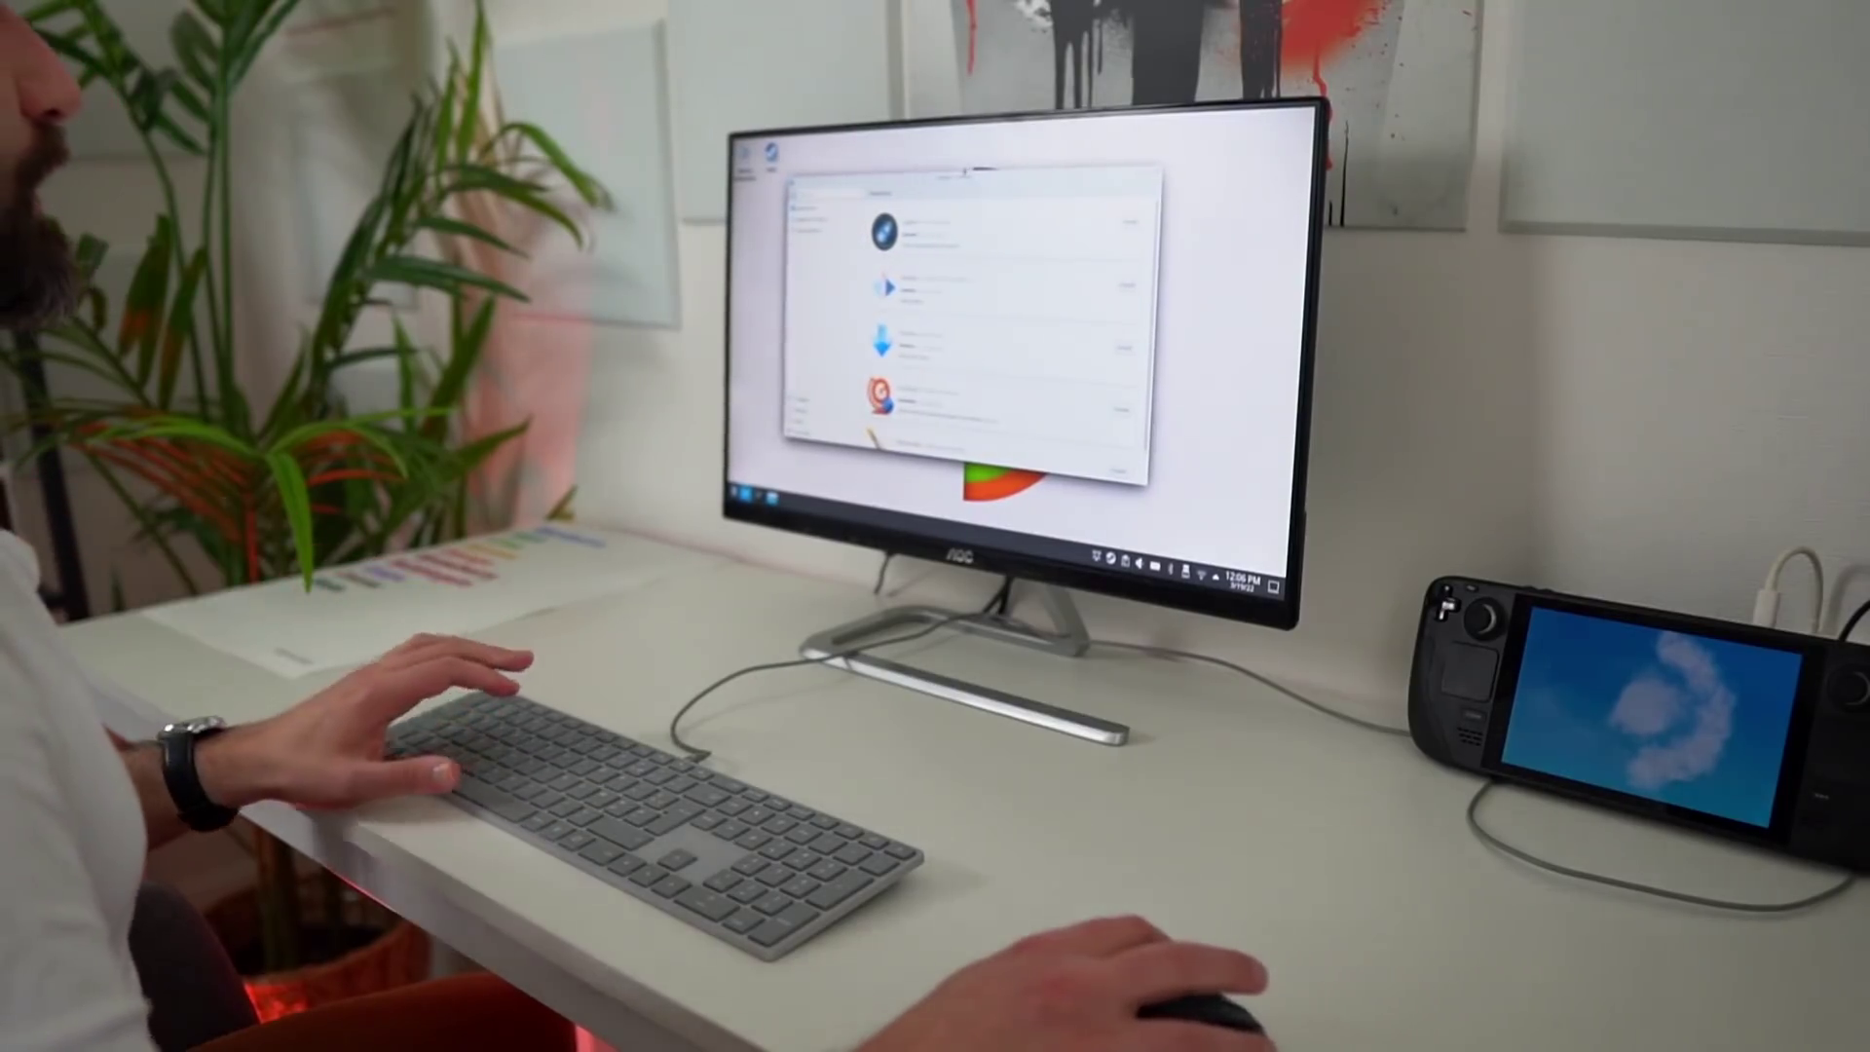
{"action": "key", "text": "super+shift+Right"}
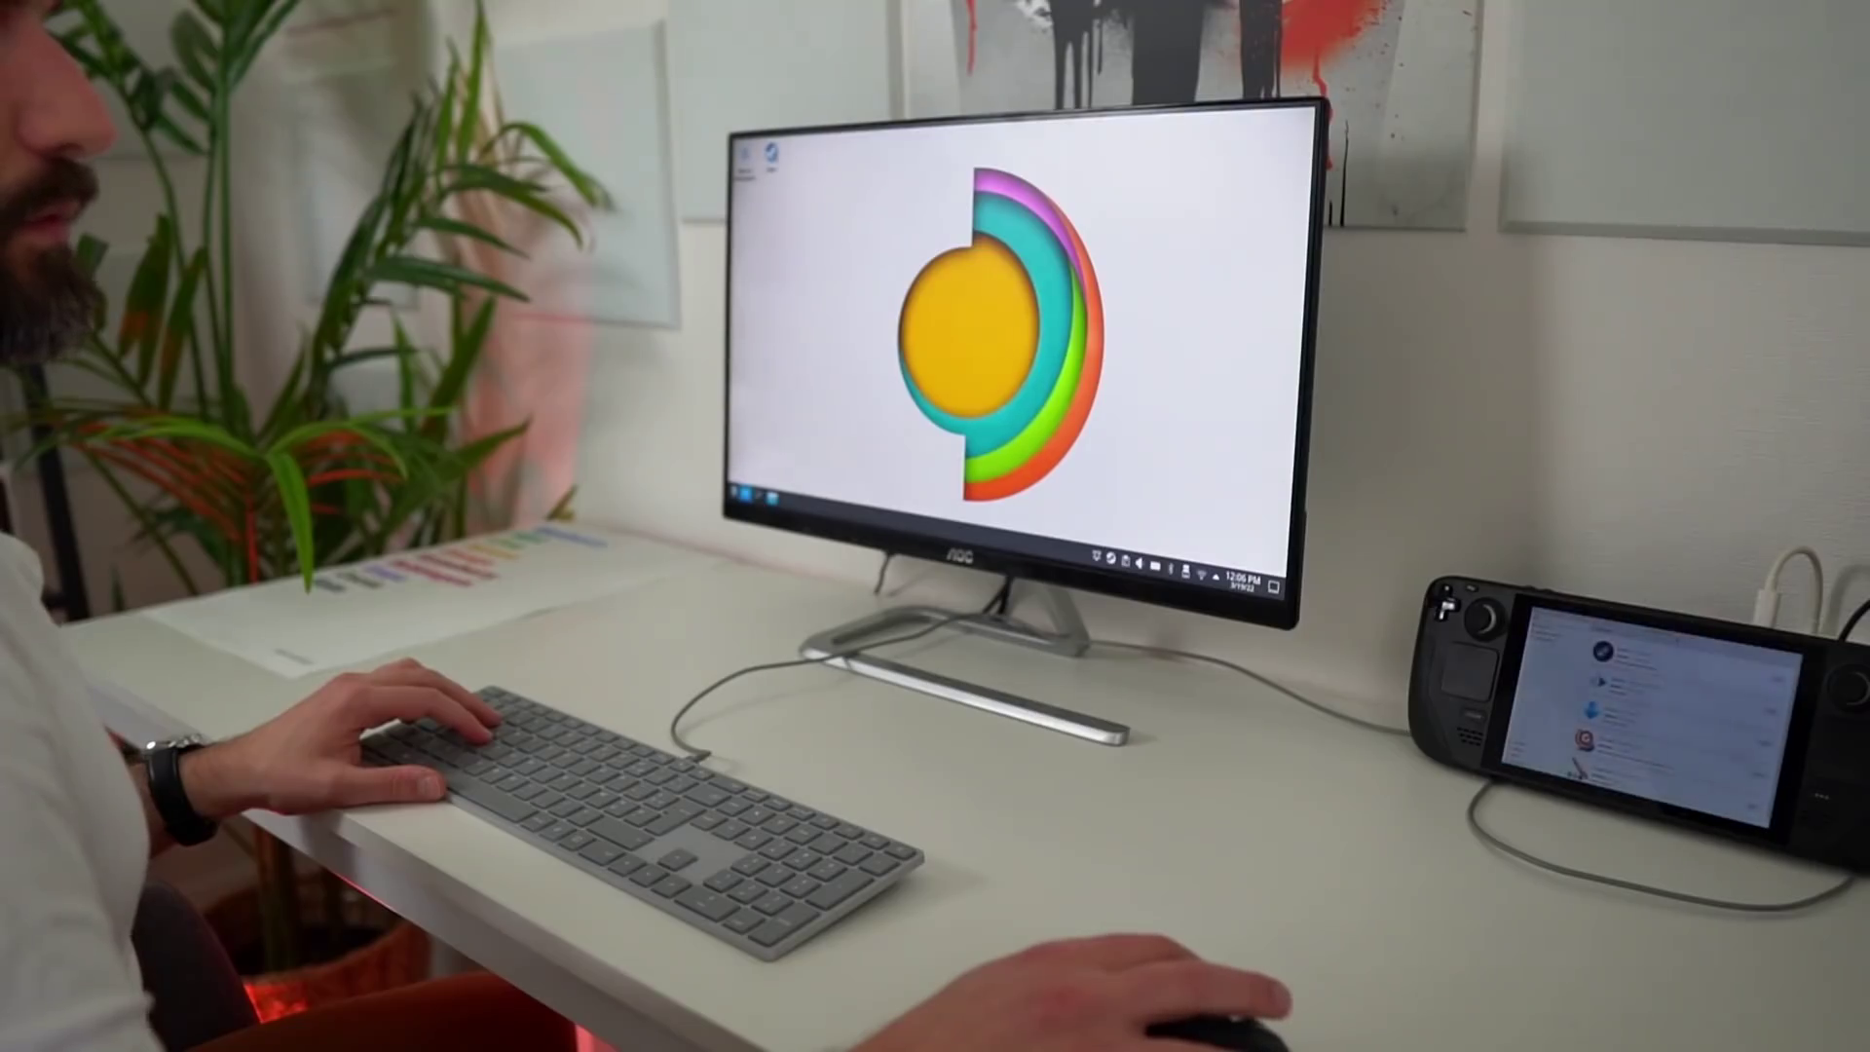
{"action": "key", "text": "super+shift+Left"}
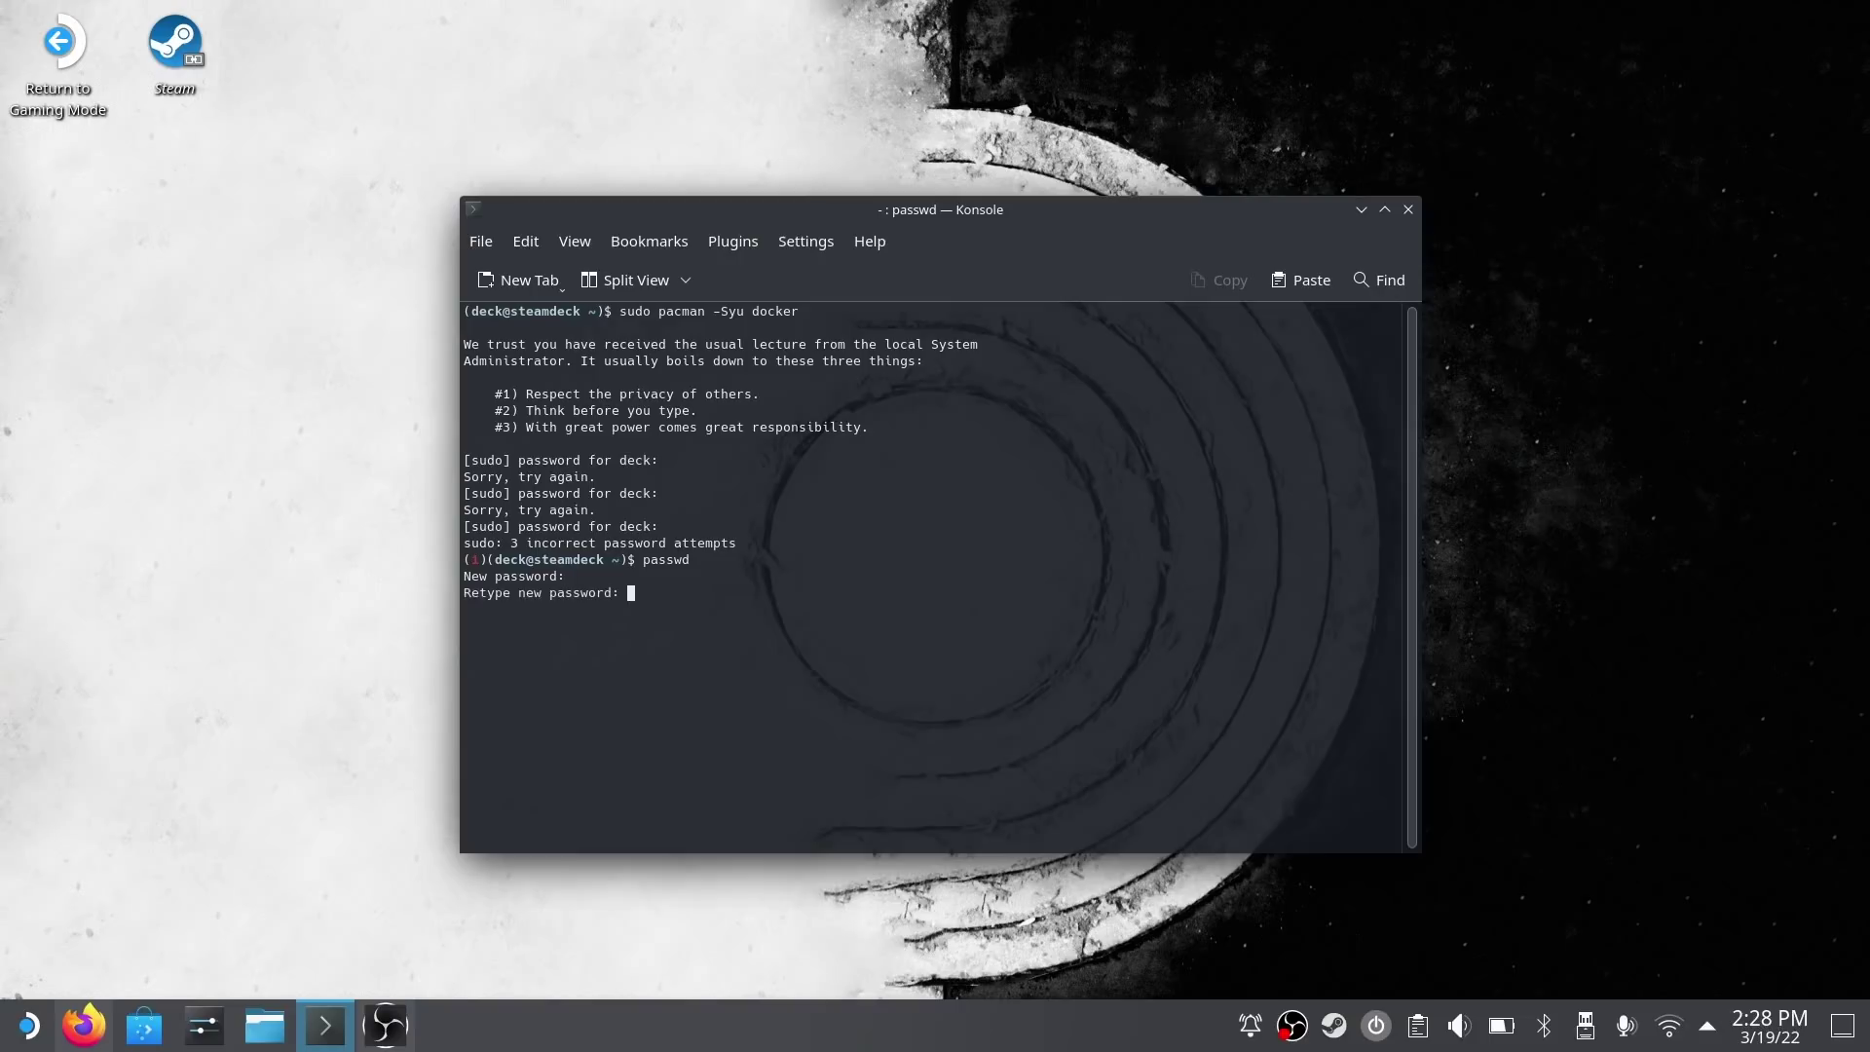
- Confirm the retyped new password and submit it at the sudo prompt for the docker install
{"action": "key", "text": "Return"}
{"action": "key", "text": "Return"}
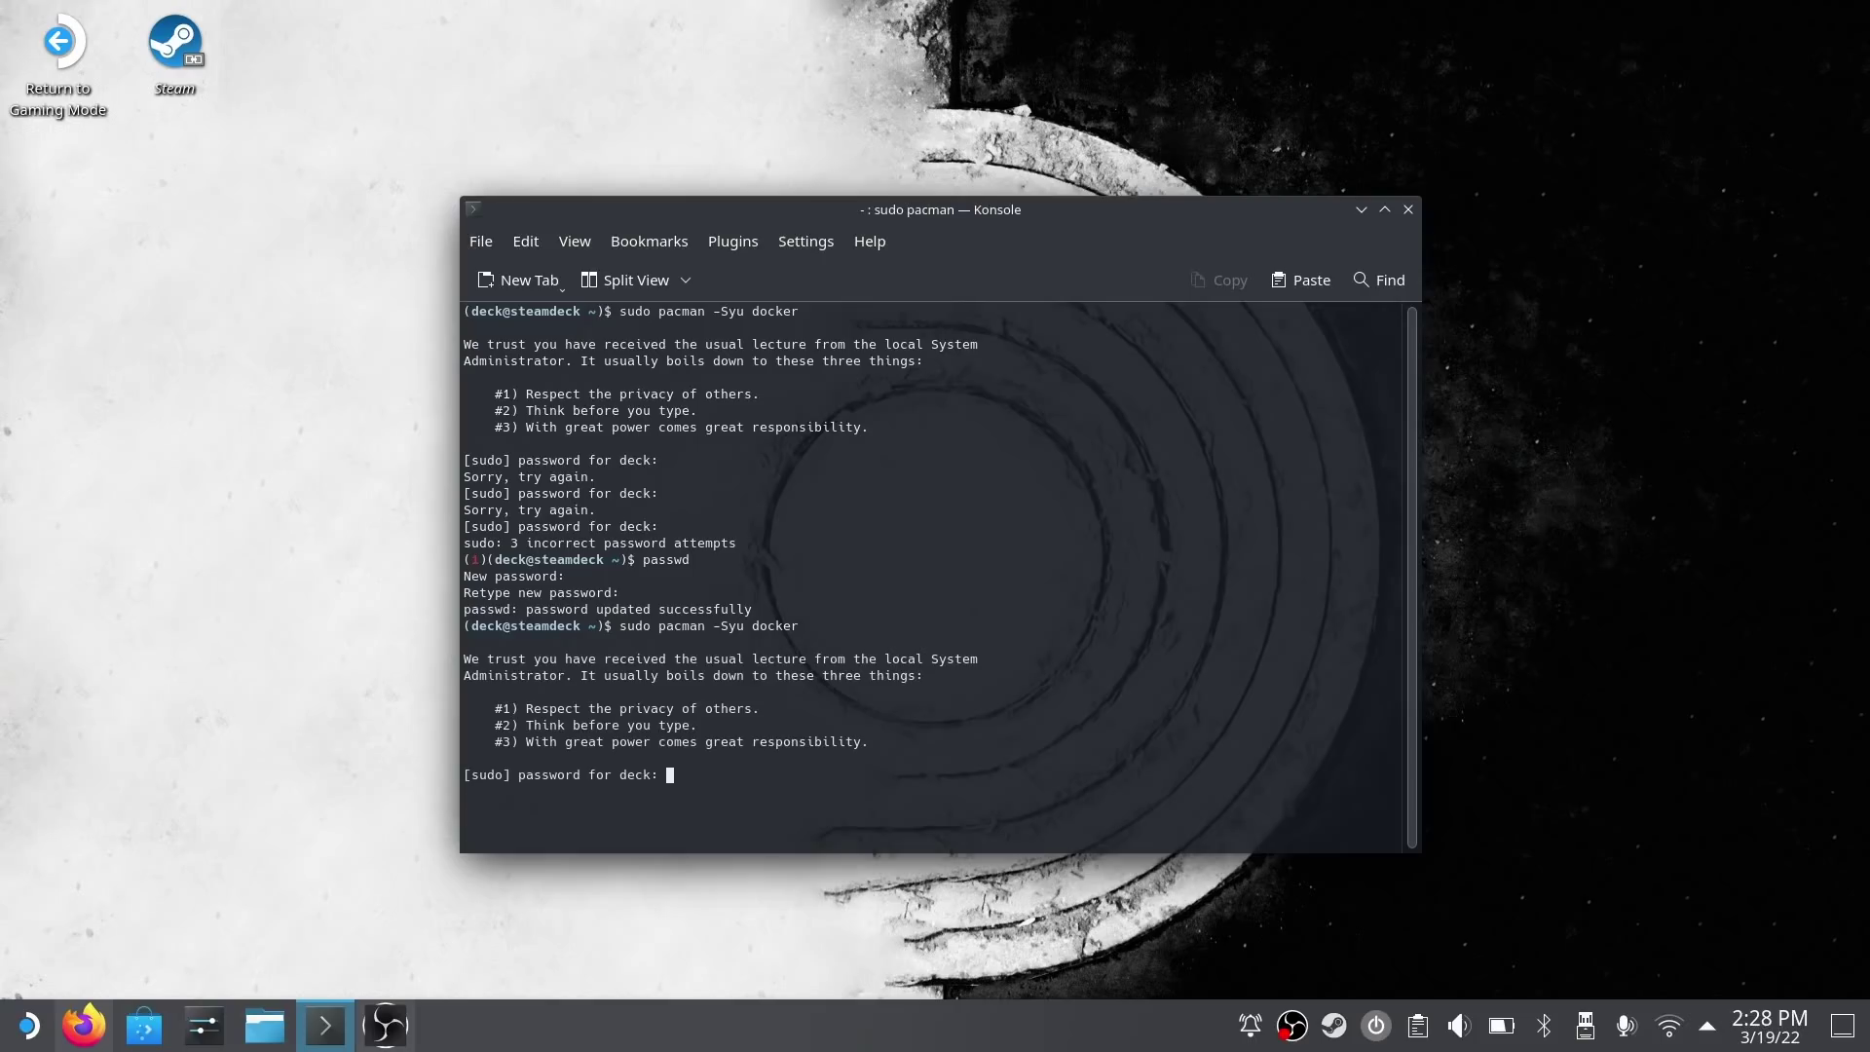
{"action": "key", "text": "Return"}
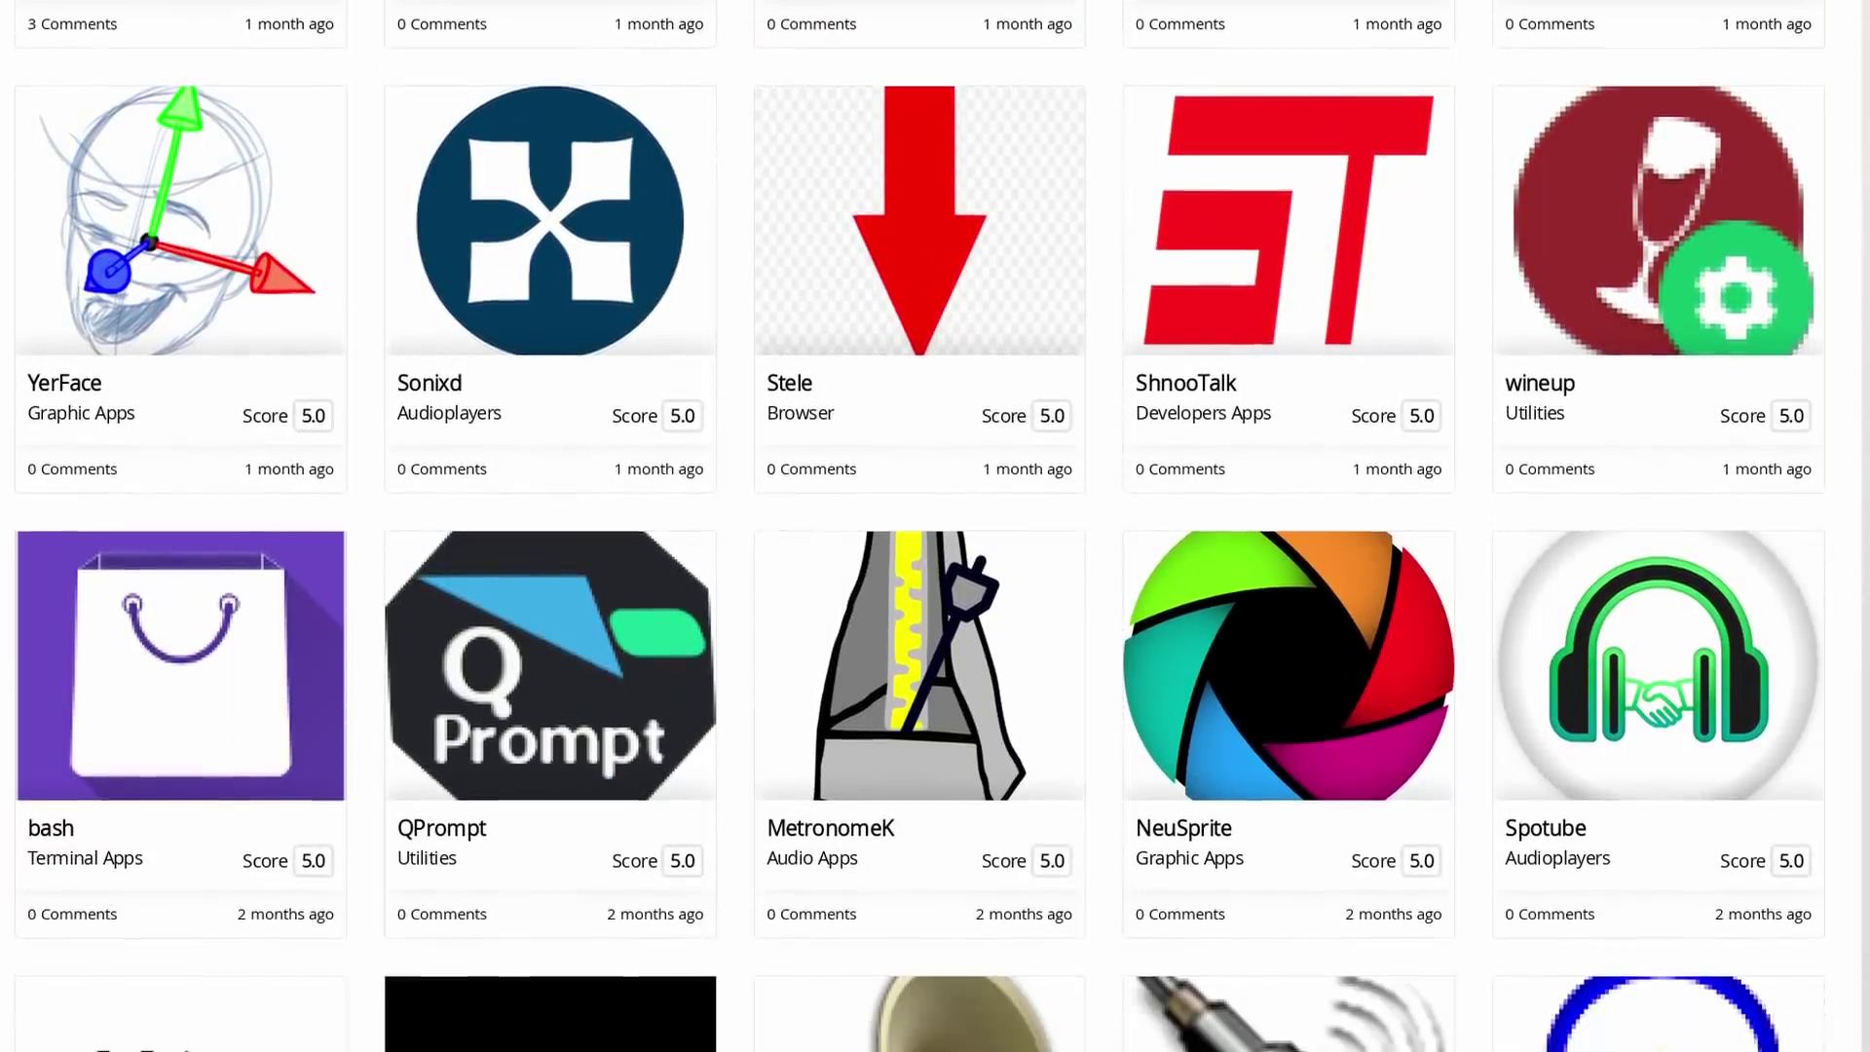
- Dock Kdenlive's Effects panel as a tab beside Properties and Project Bin in the top-left dock
{"action": "scroll", "coordinate": [935, 526], "scroll_direction": "down", "scroll_amount": 8}
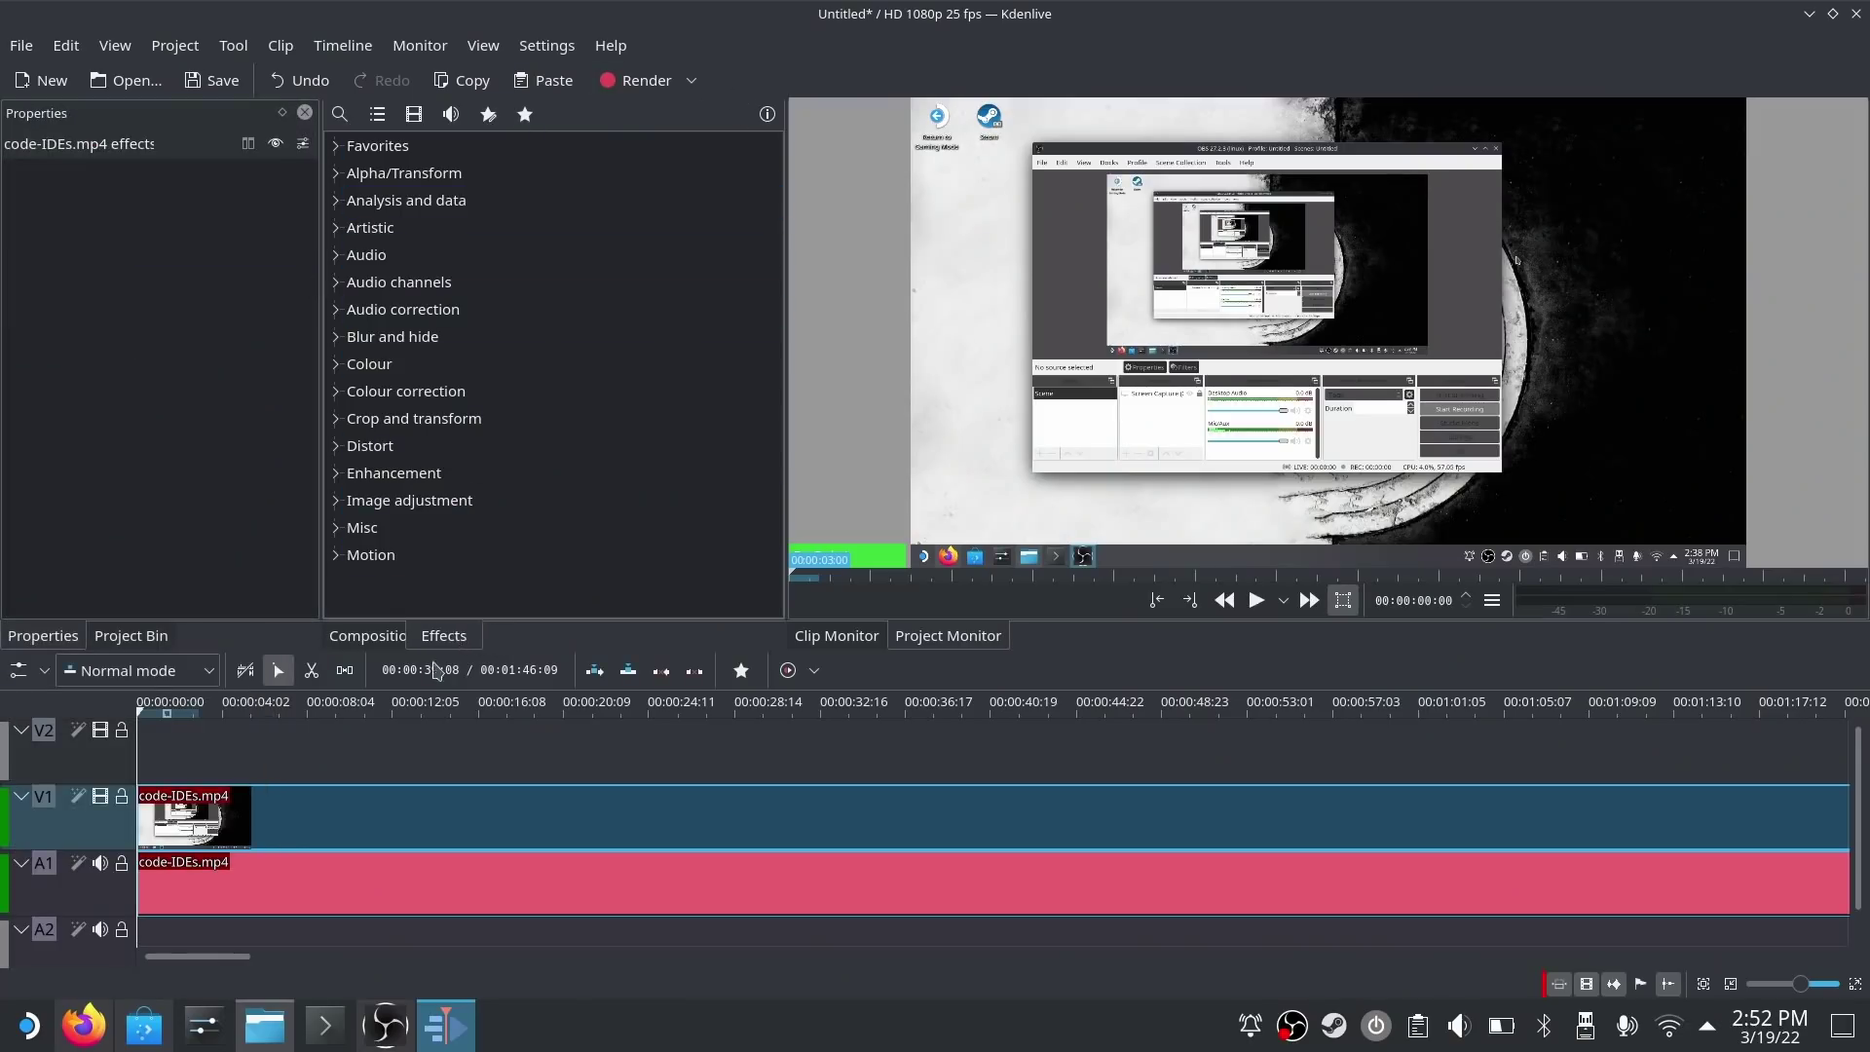
{"action": "left_click_drag", "start_coordinate": [443, 635], "coordinate": [159, 526]}
{"action": "left_click_drag", "start_coordinate": [144, 542], "coordinate": [253, 519]}
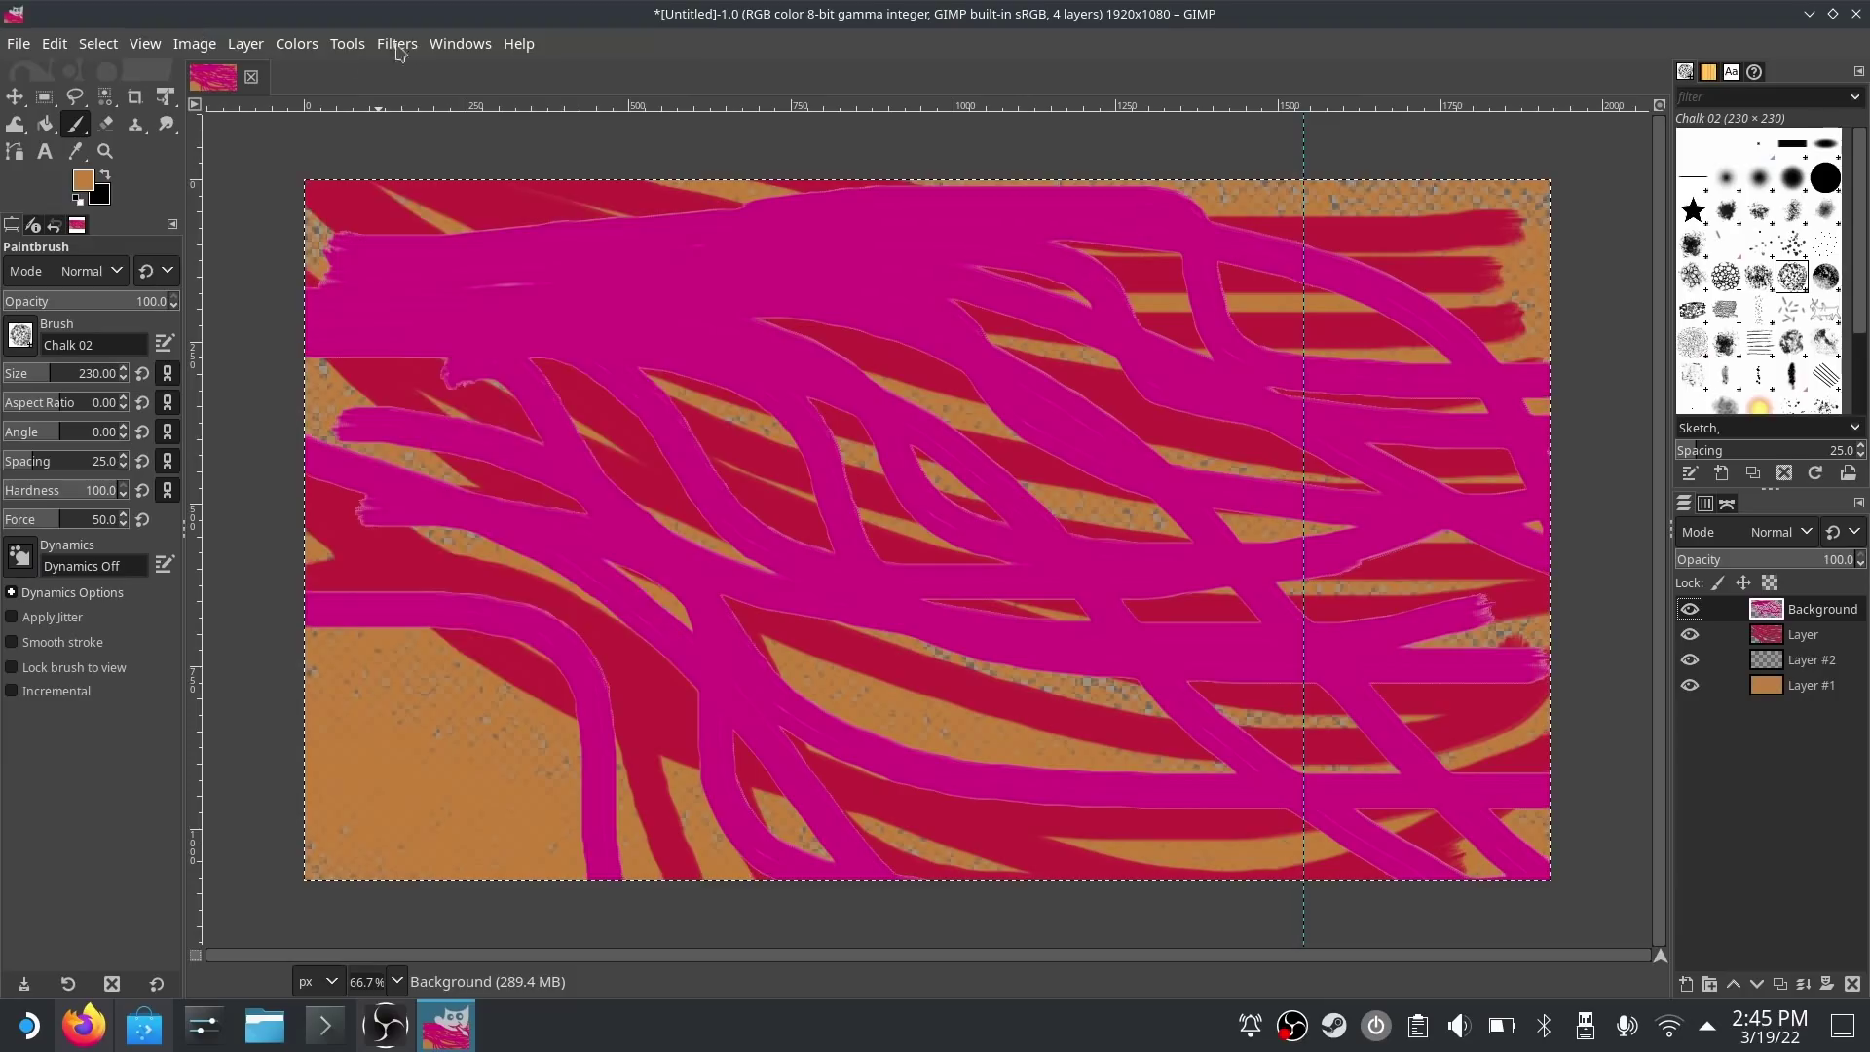
{"action": "left_click", "coordinate": [396, 43]}
- Apply a Gaussian blur of size 76.51 to the painted image
{"action": "left_click", "coordinate": [701, 201]}
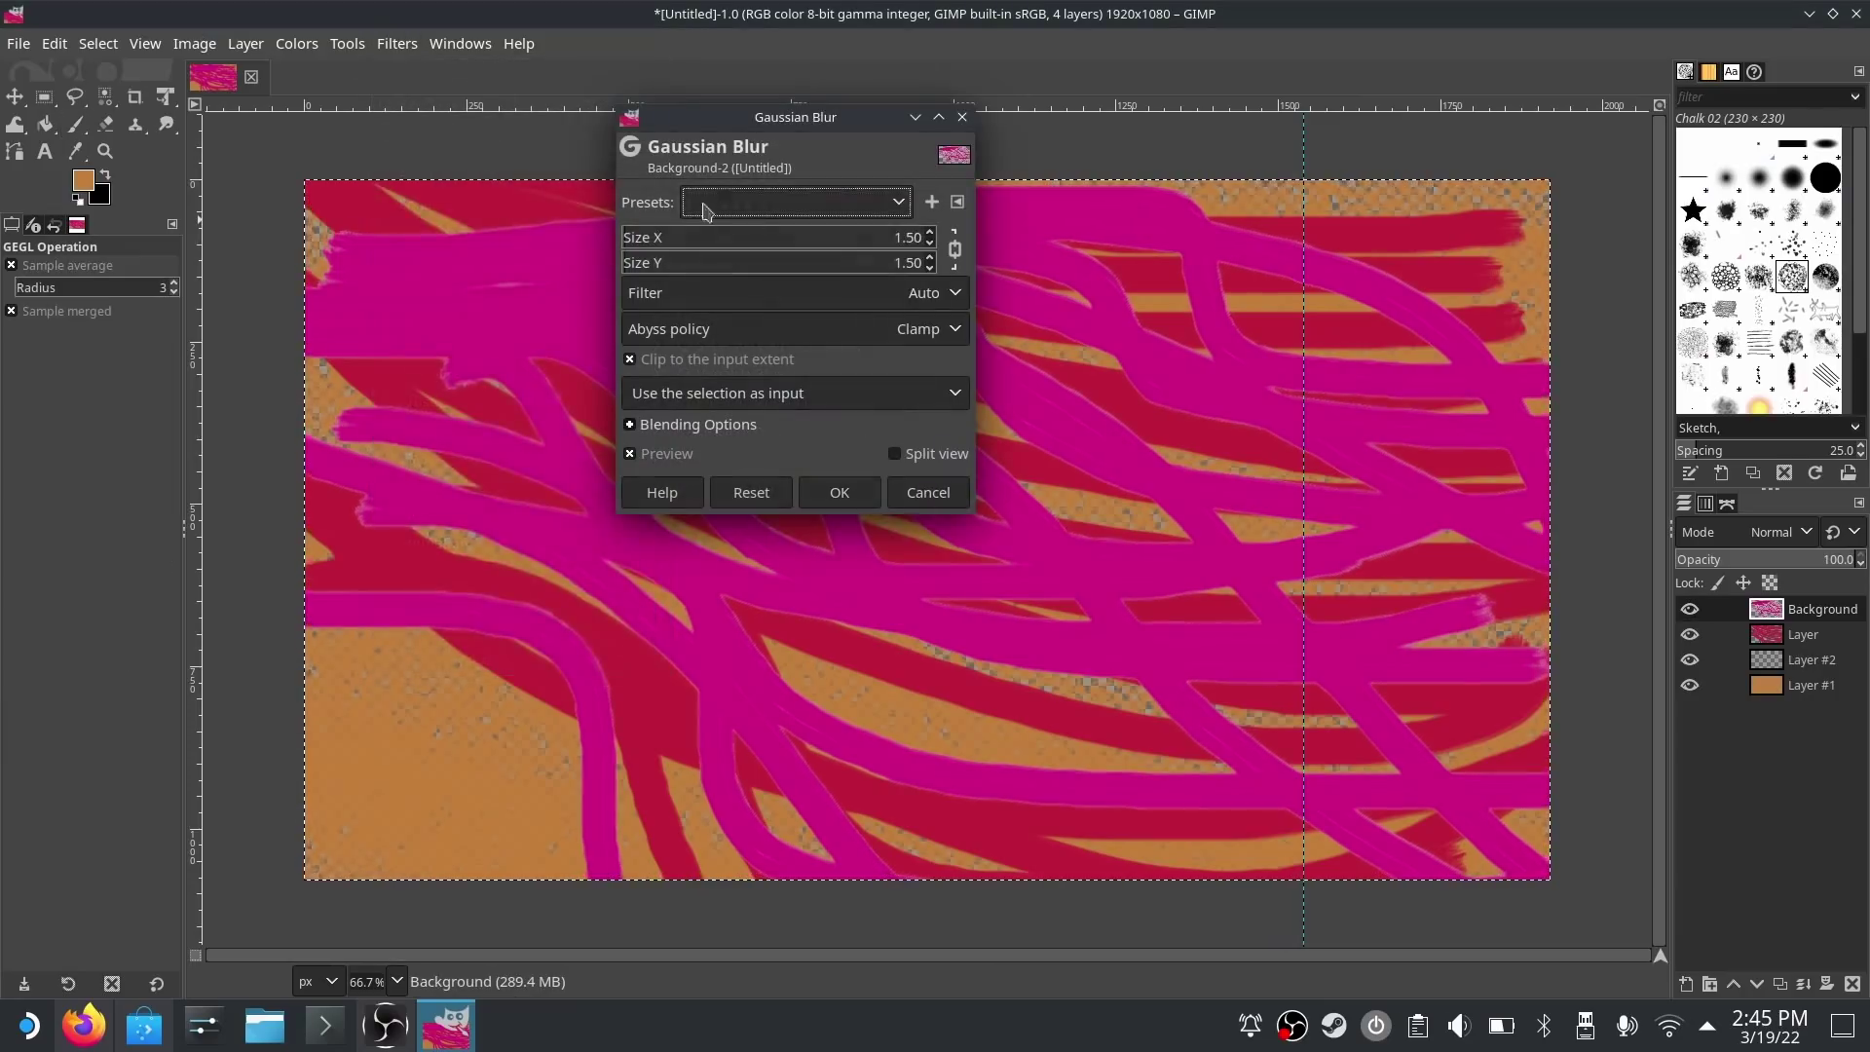
{"action": "left_click", "coordinate": [851, 249]}
{"action": "left_click", "coordinate": [840, 492]}
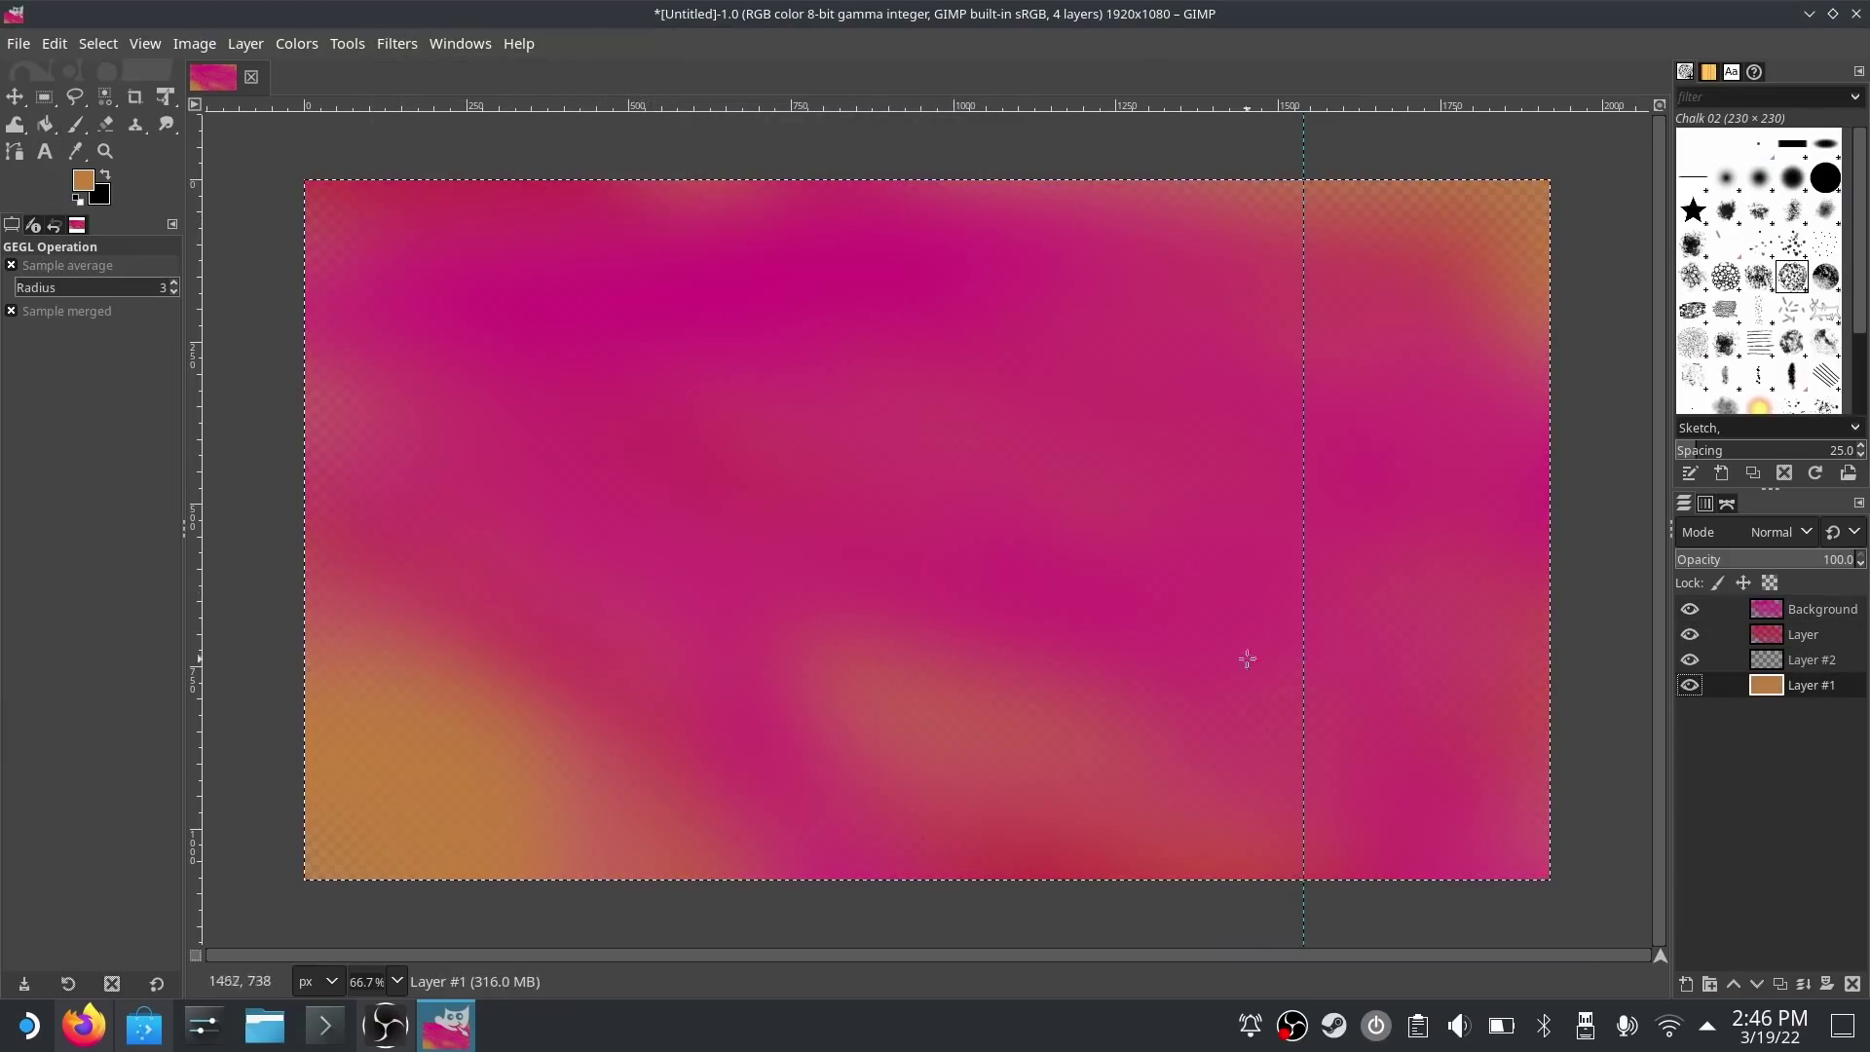
- Make Layer #2 active, set the foreground colour to cyan, and switch to the Paintbrush
{"action": "left_click", "coordinate": [1812, 660]}
{"action": "left_click", "coordinate": [83, 180]}
{"action": "left_click", "coordinate": [171, 156]}
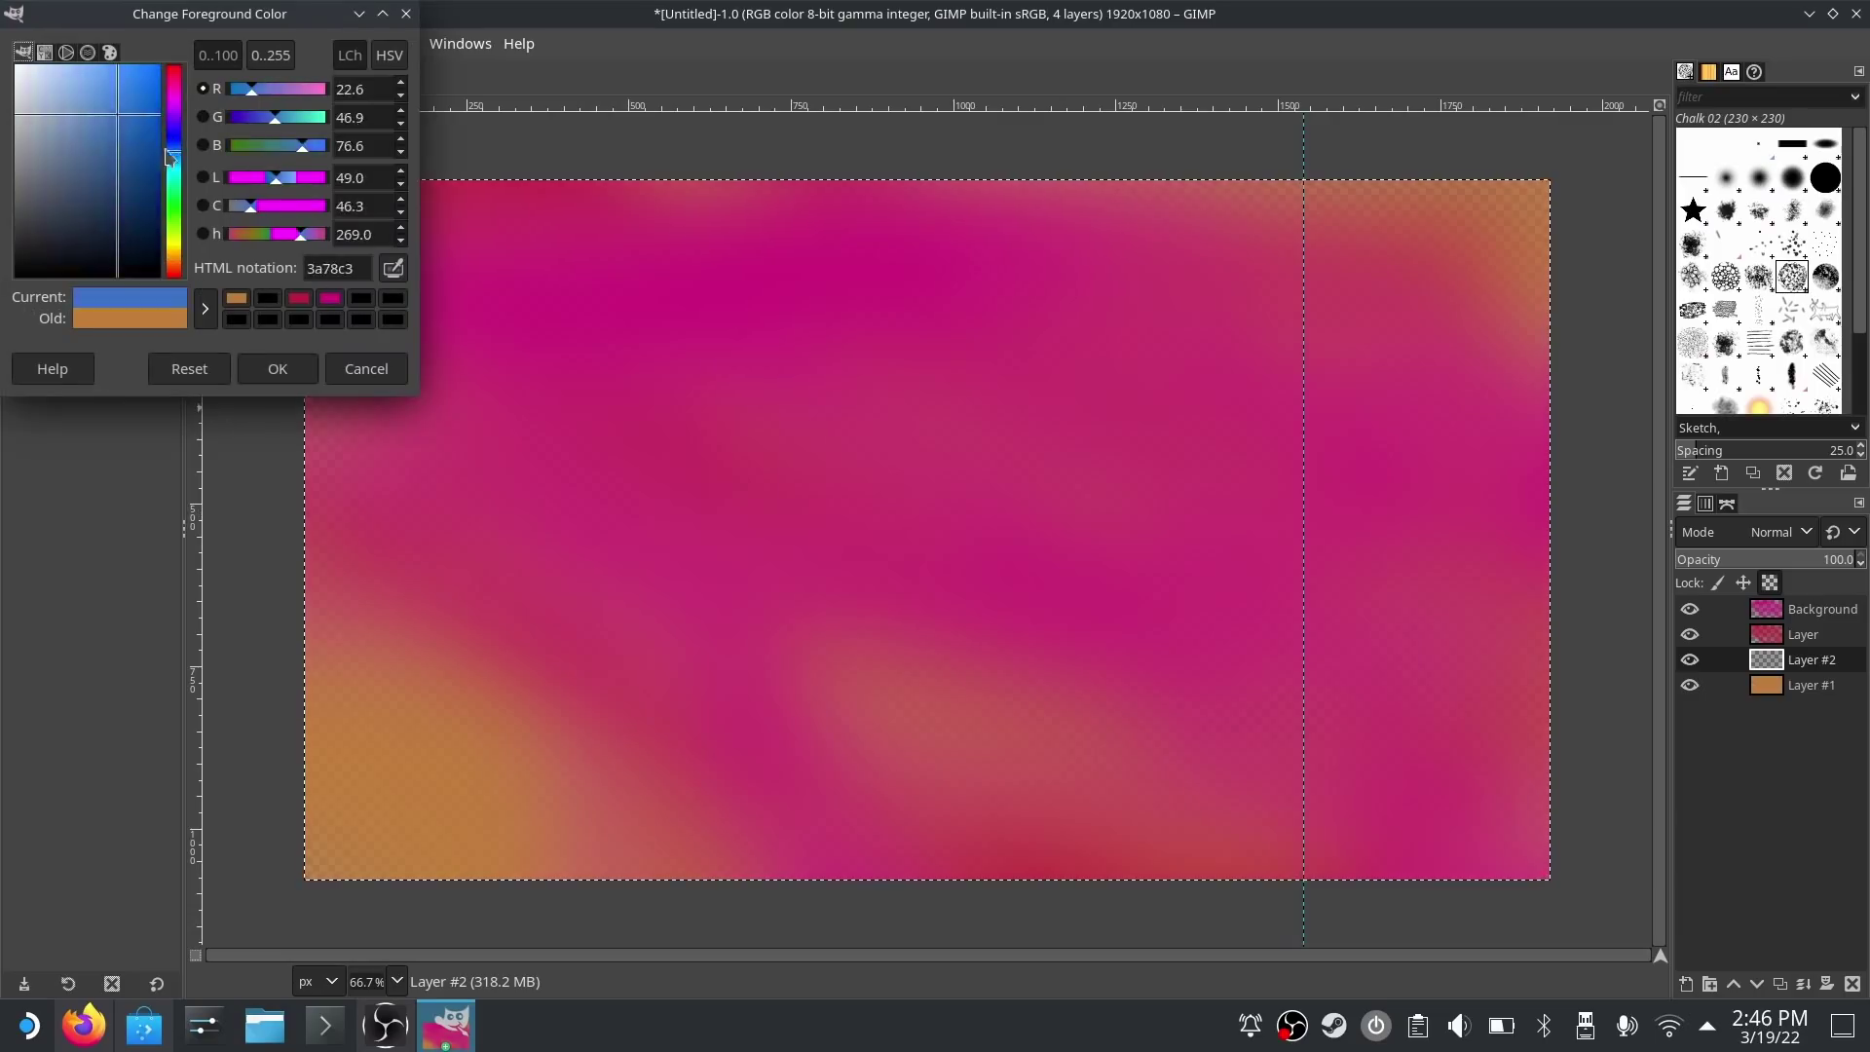
{"action": "left_click", "coordinate": [277, 368]}
{"action": "key", "text": "p"}
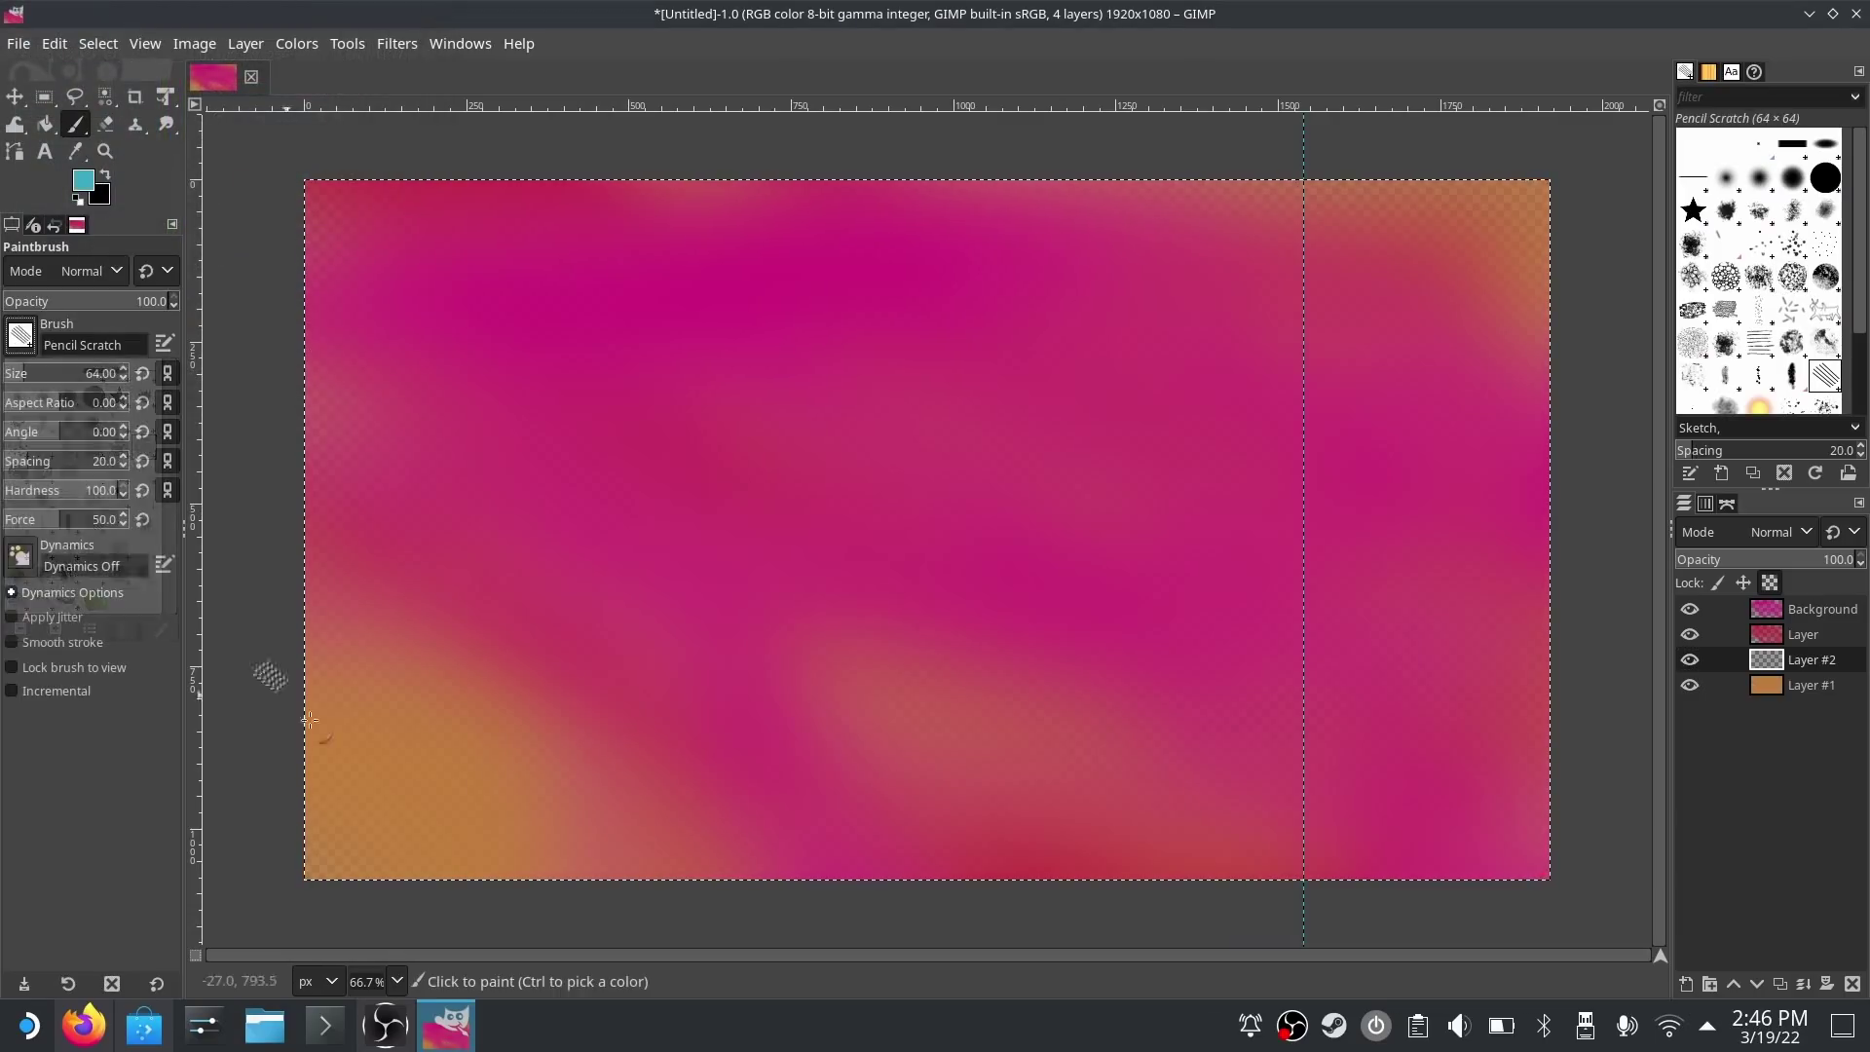
{"action": "left_click", "coordinate": [245, 43]}
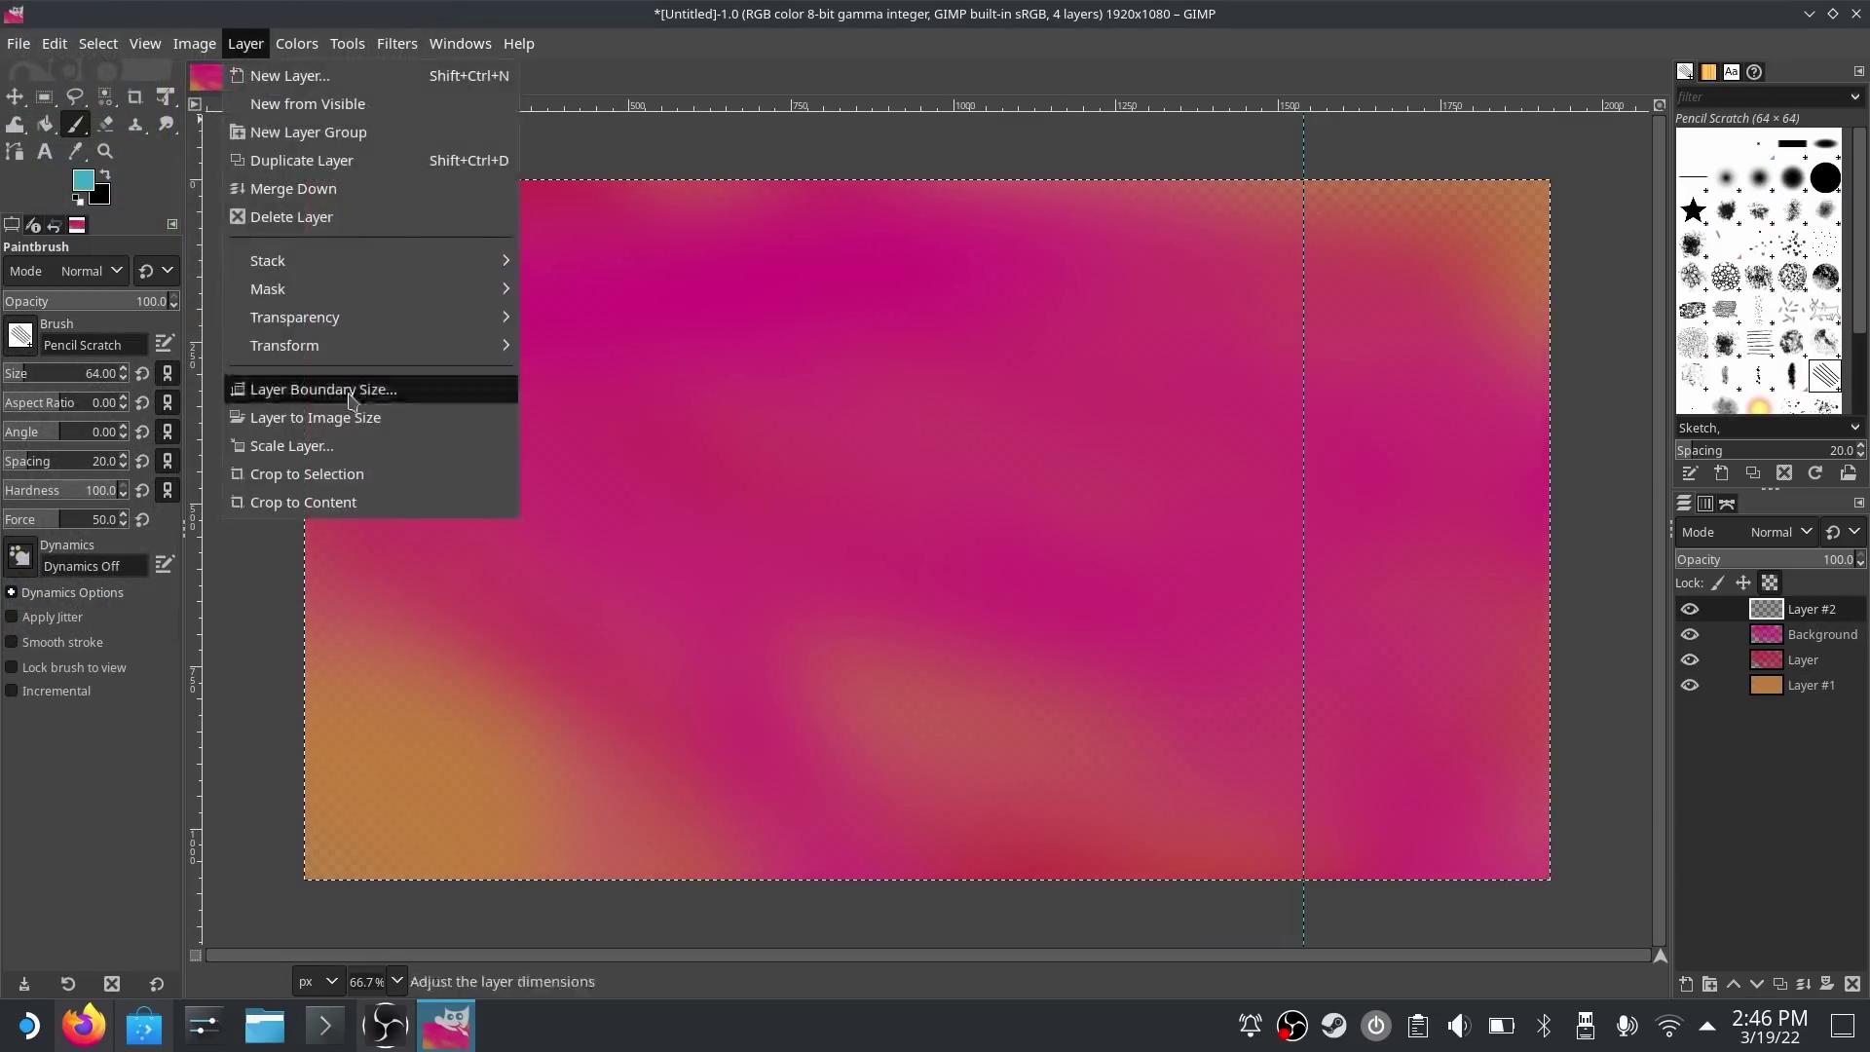